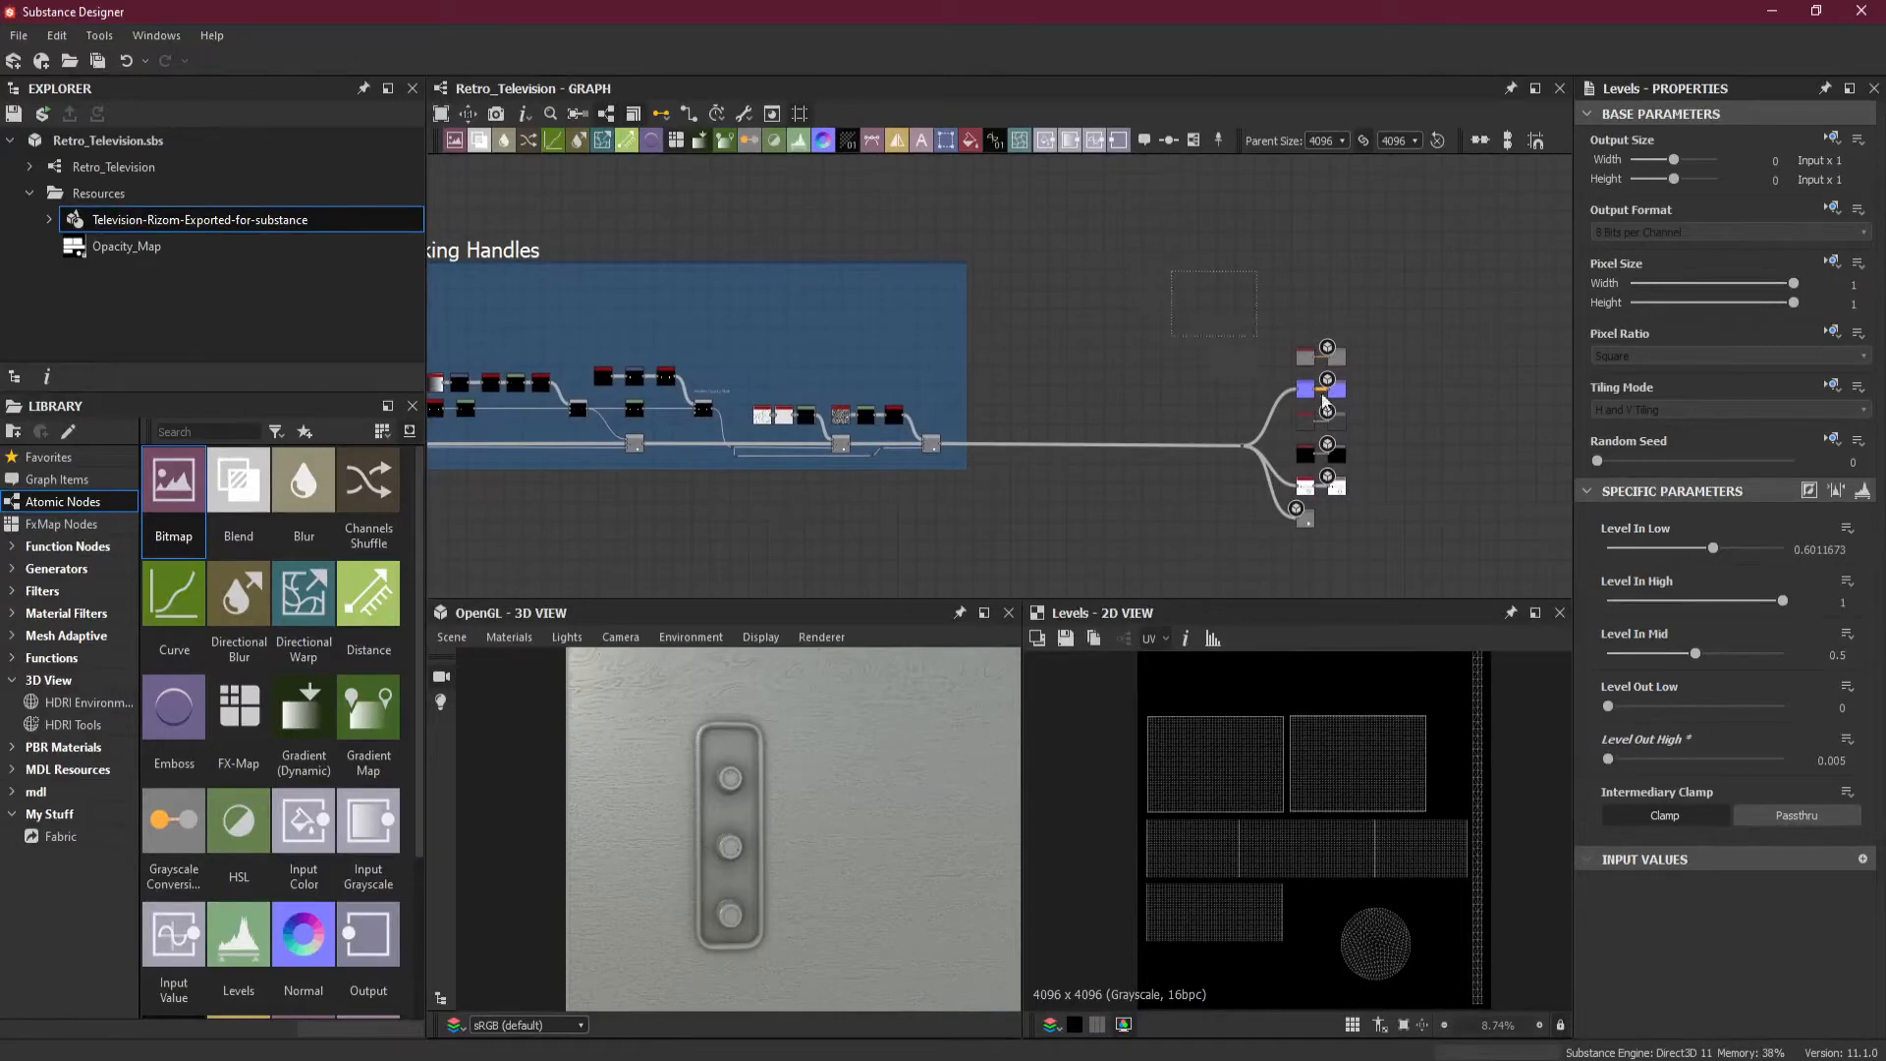
Move the group of output nodes farther away from the Picking Handles frame to free space along the main connection.
drag(1320, 396, 1510, 396)
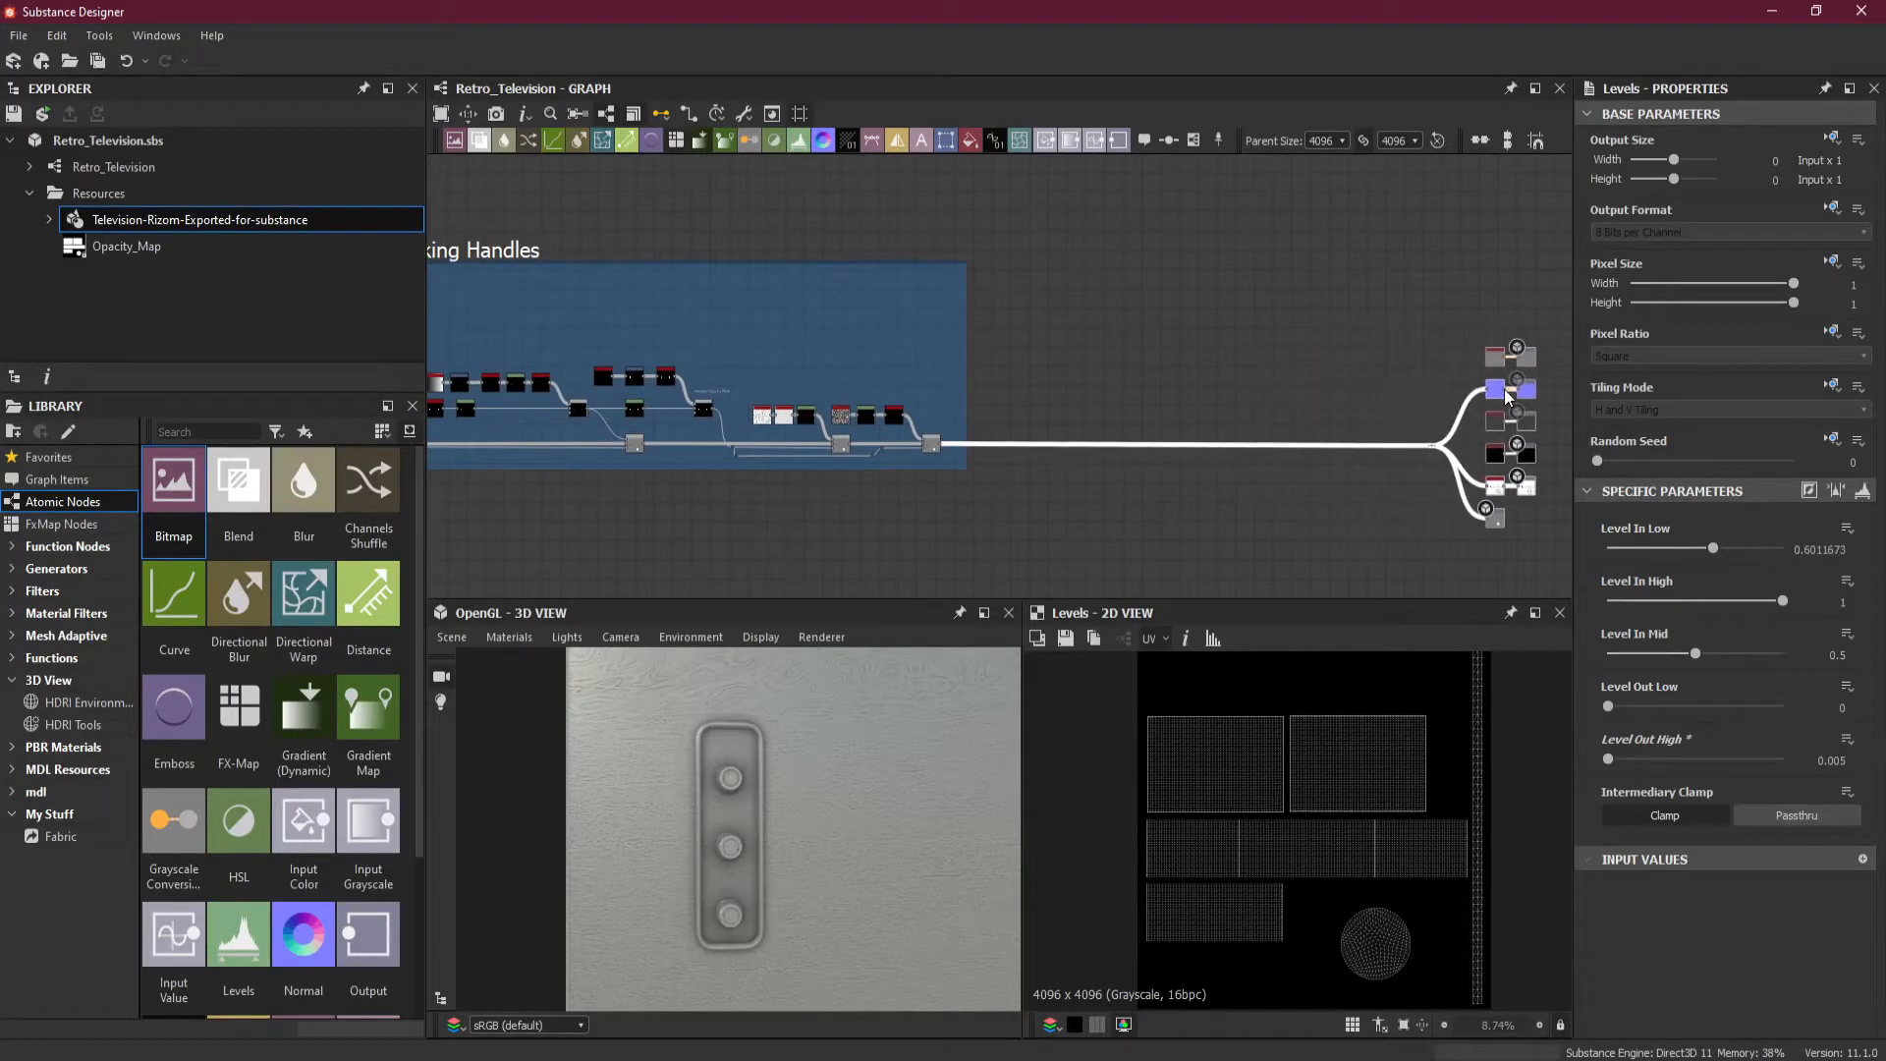
scroll(1376, 375, down, 4)
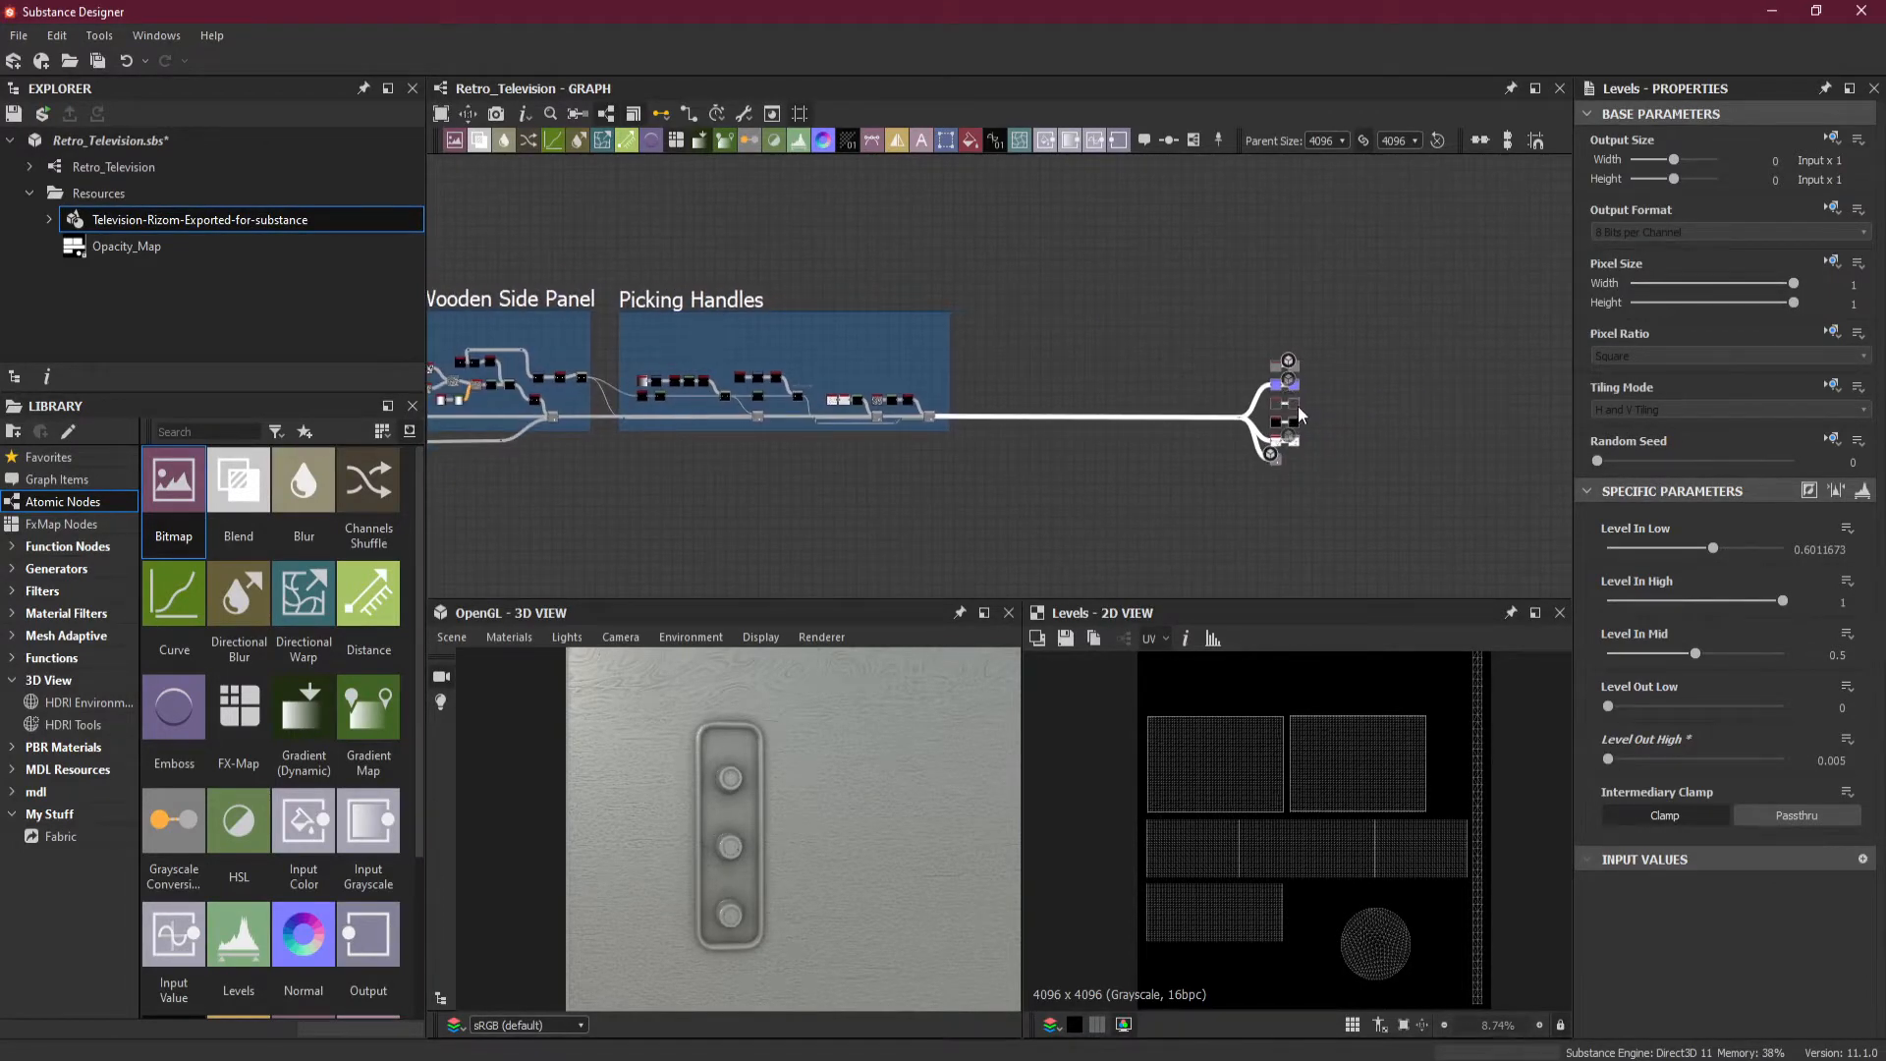
drag(1277, 390, 1372, 390)
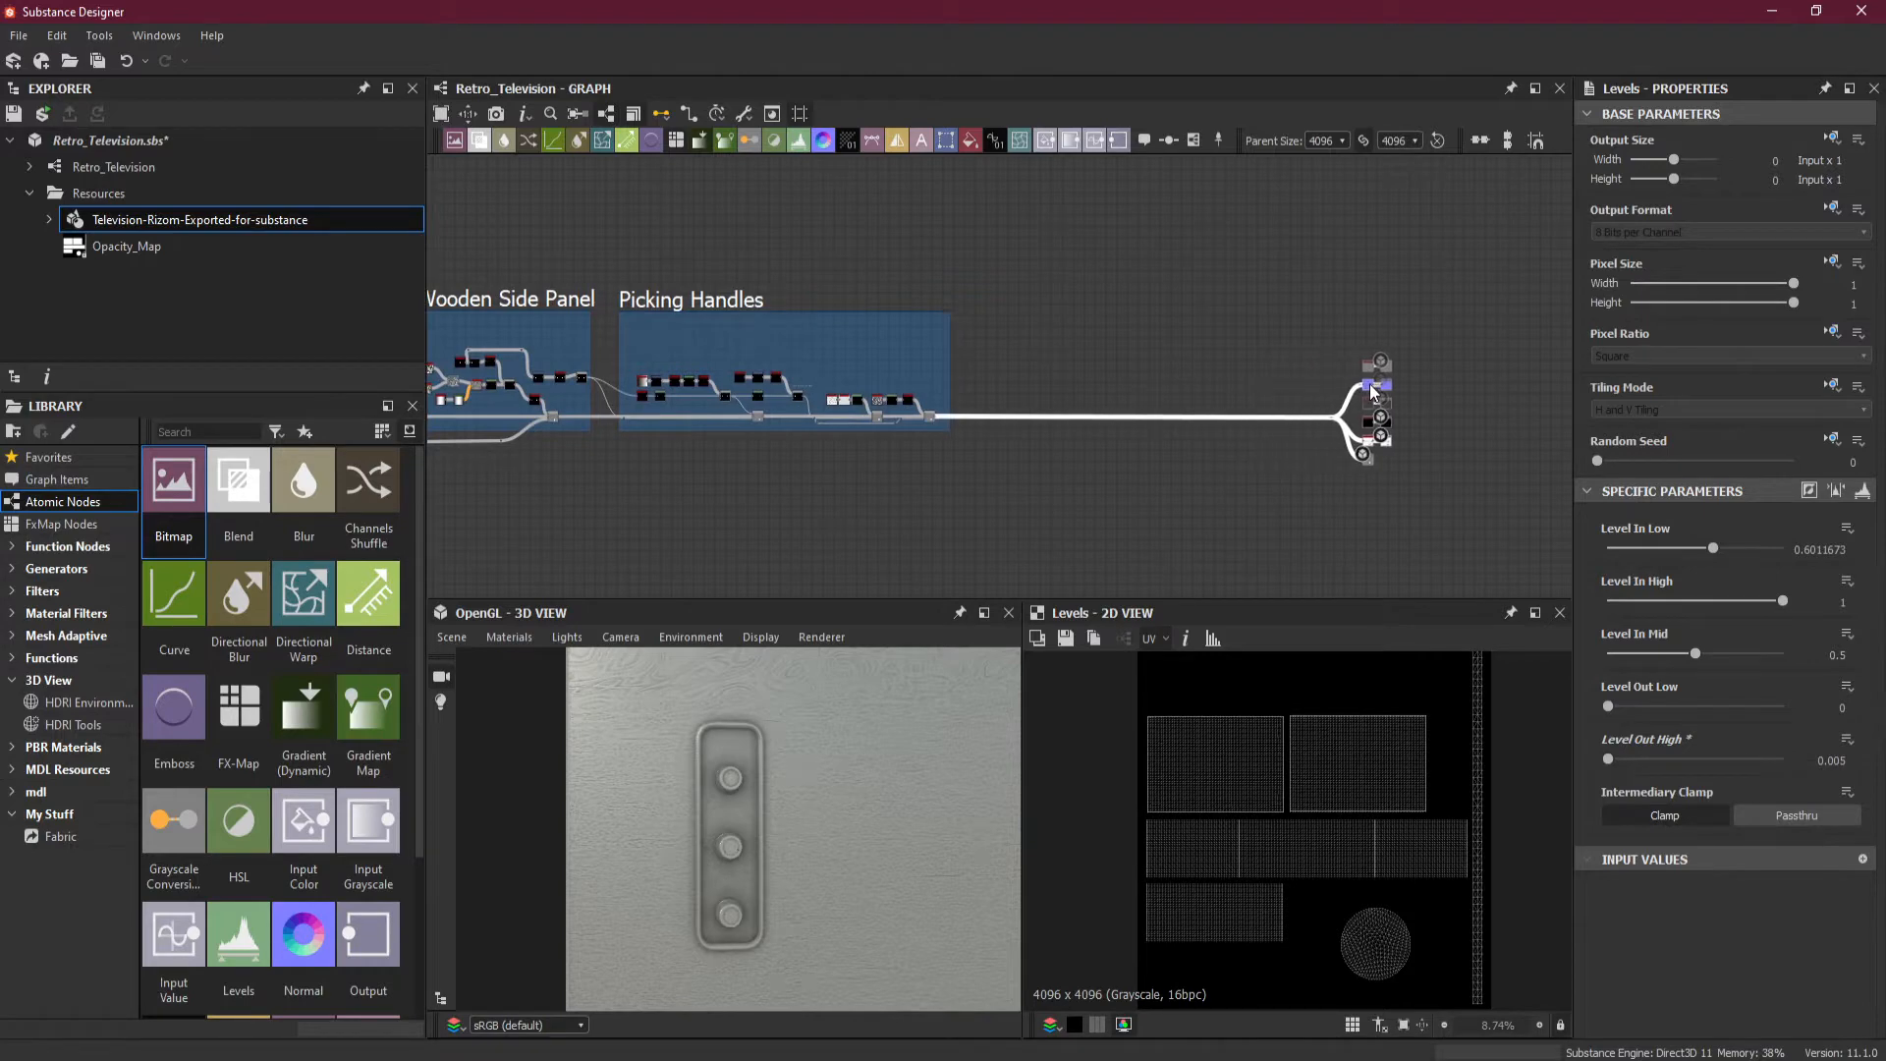
click(1080, 345)
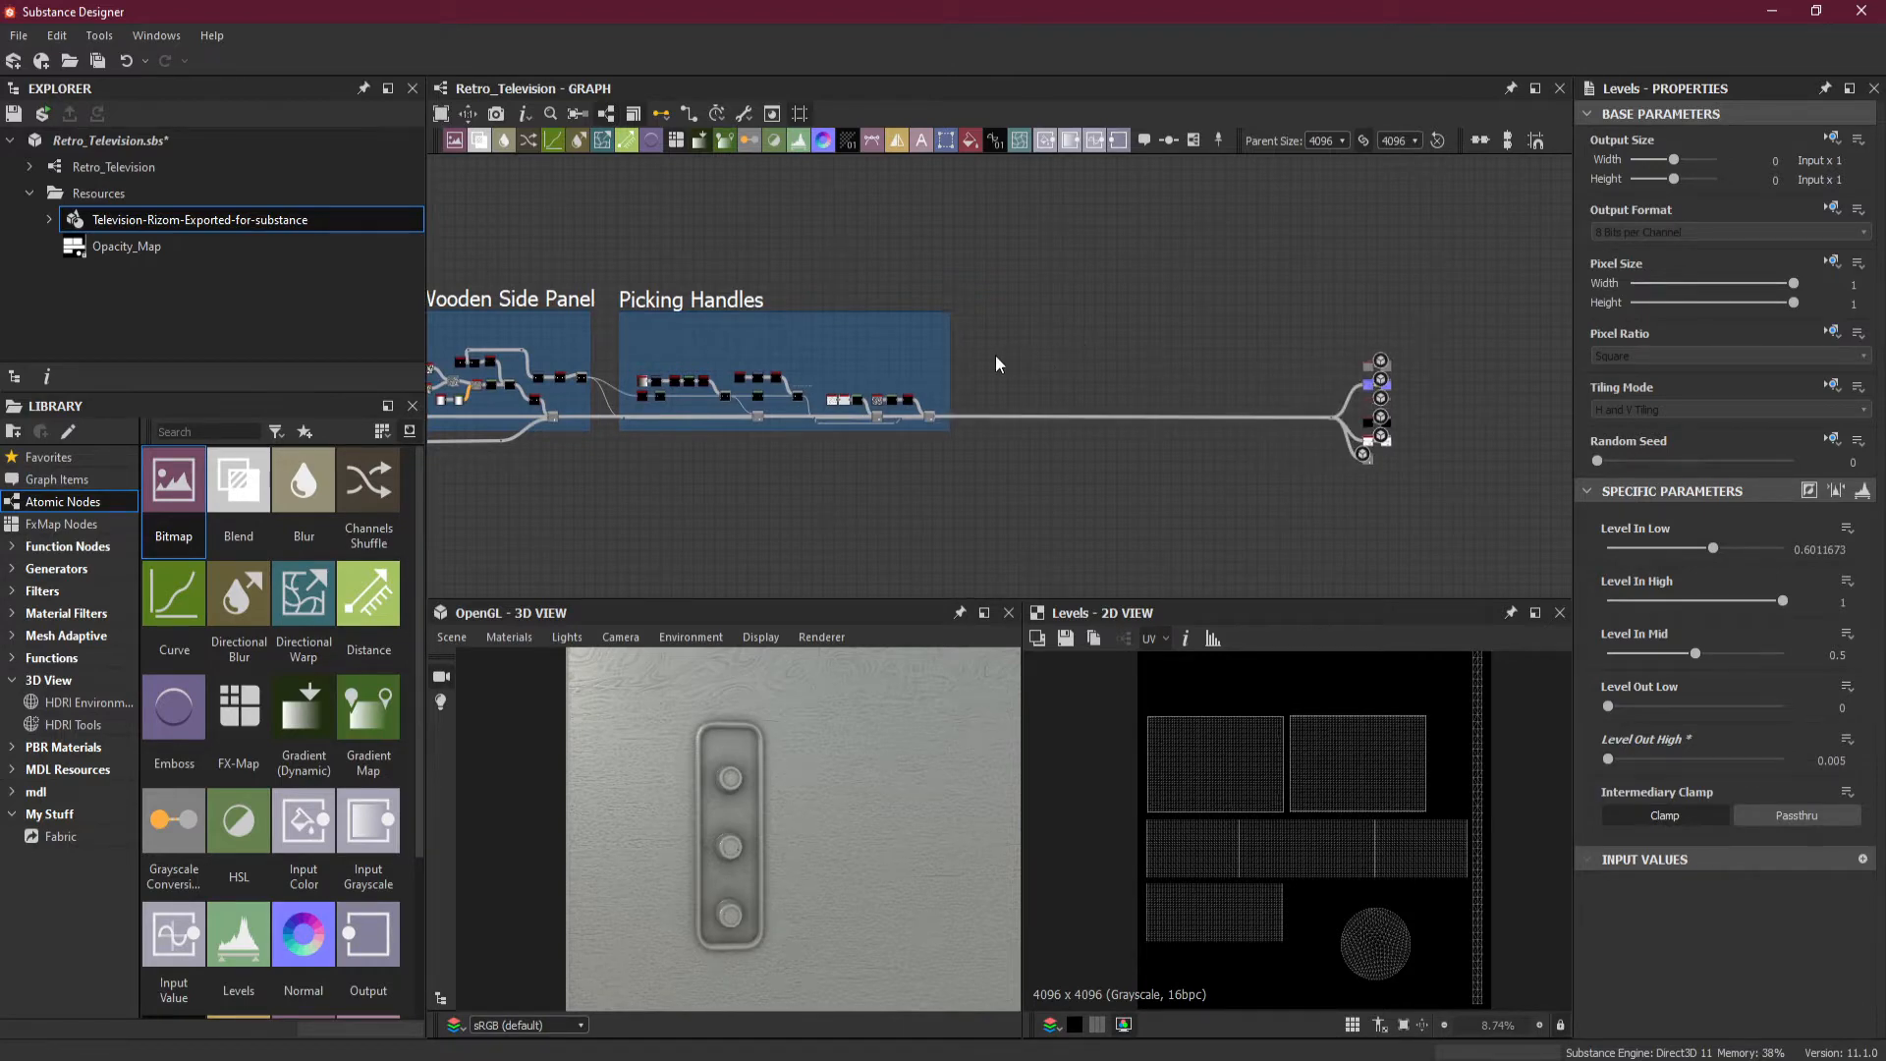
Insert a Blend node on the main connection after the Picking Handles frame and set its blending mode to Add (Linear Dodge).
scroll(997, 364, up, 5)
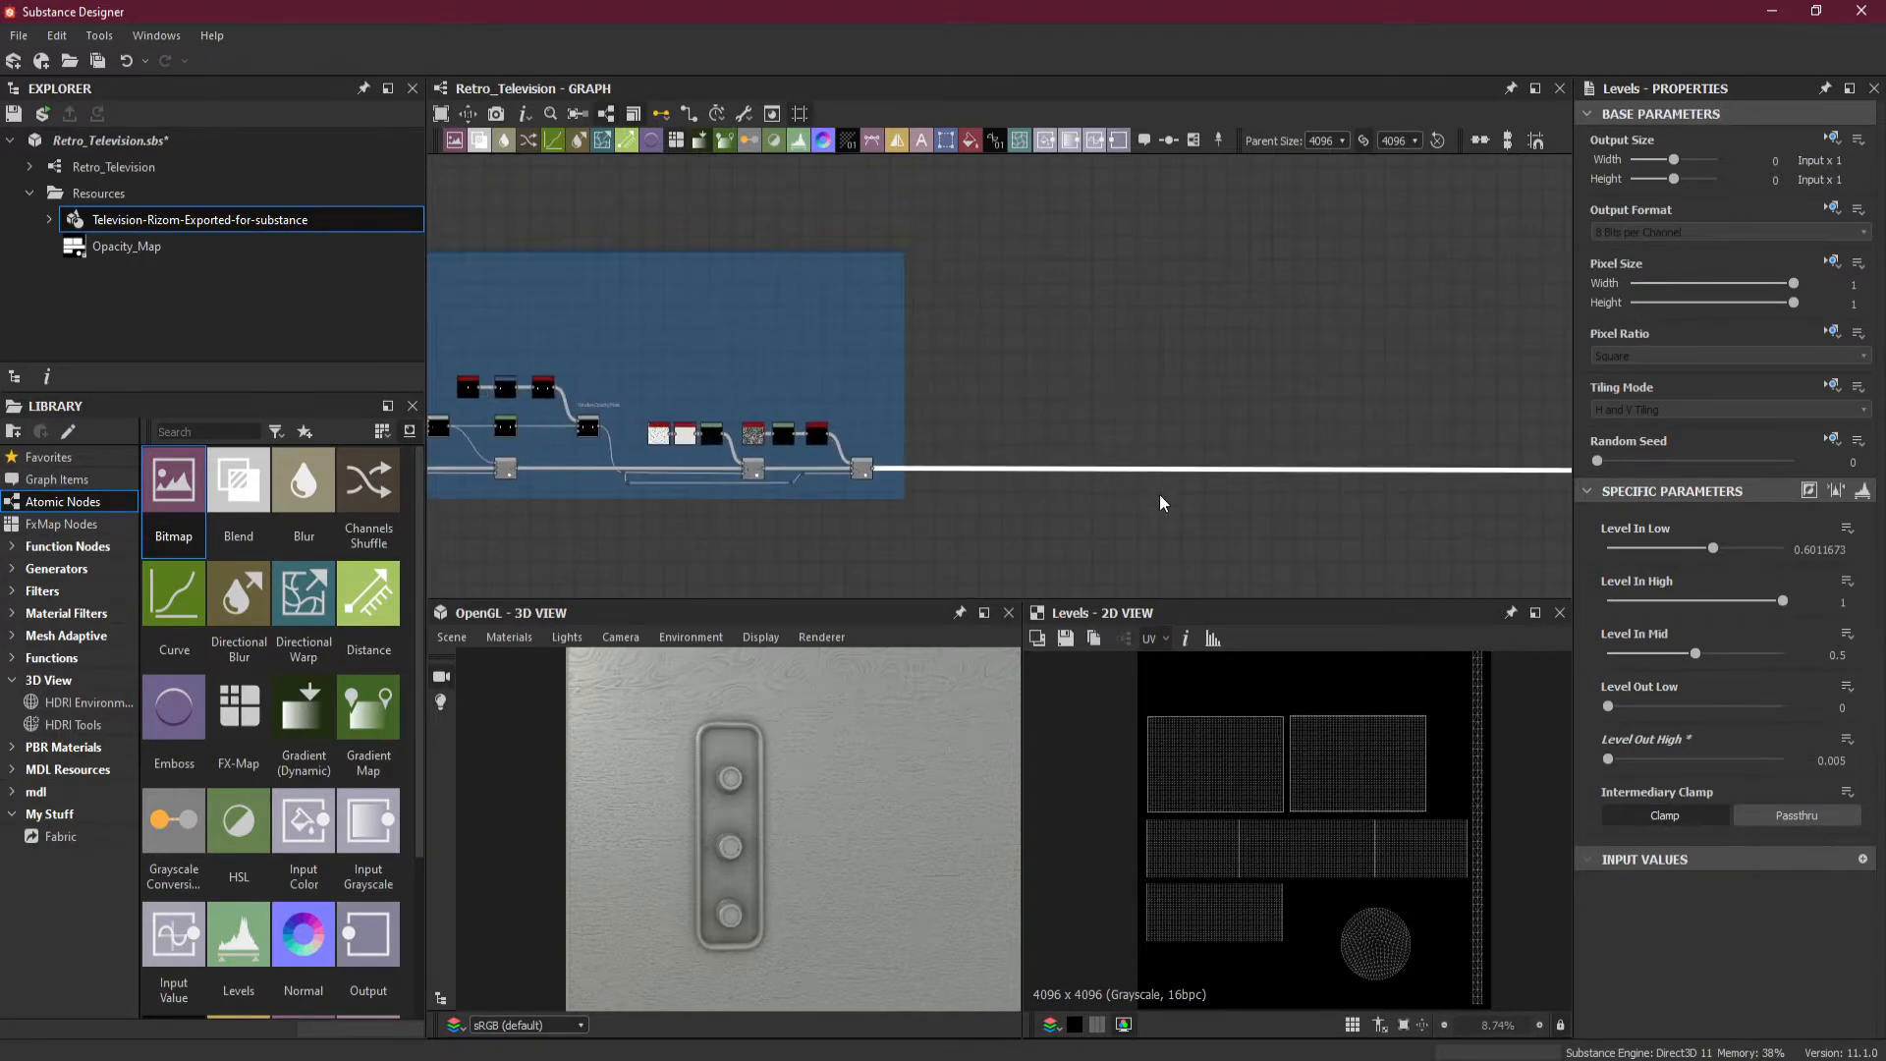
key(space)
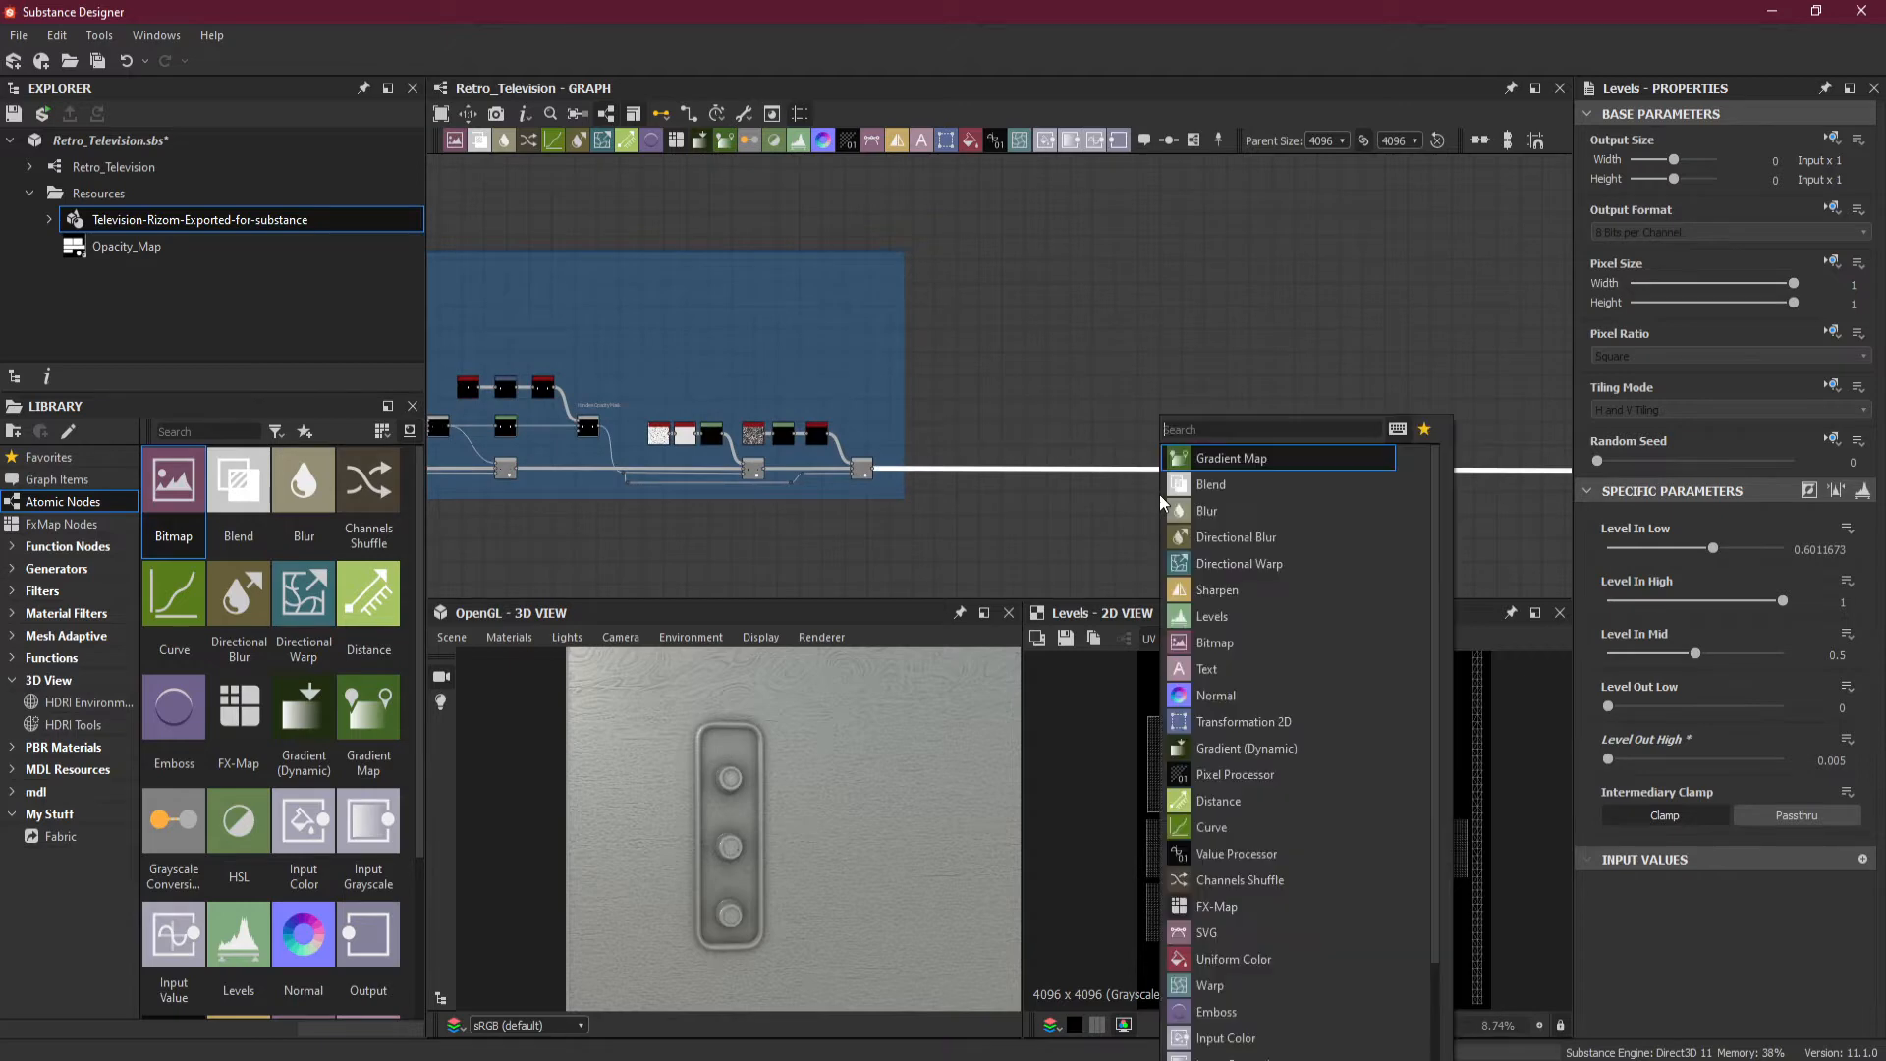
click(1282, 486)
scroll(1242, 497, up, 4)
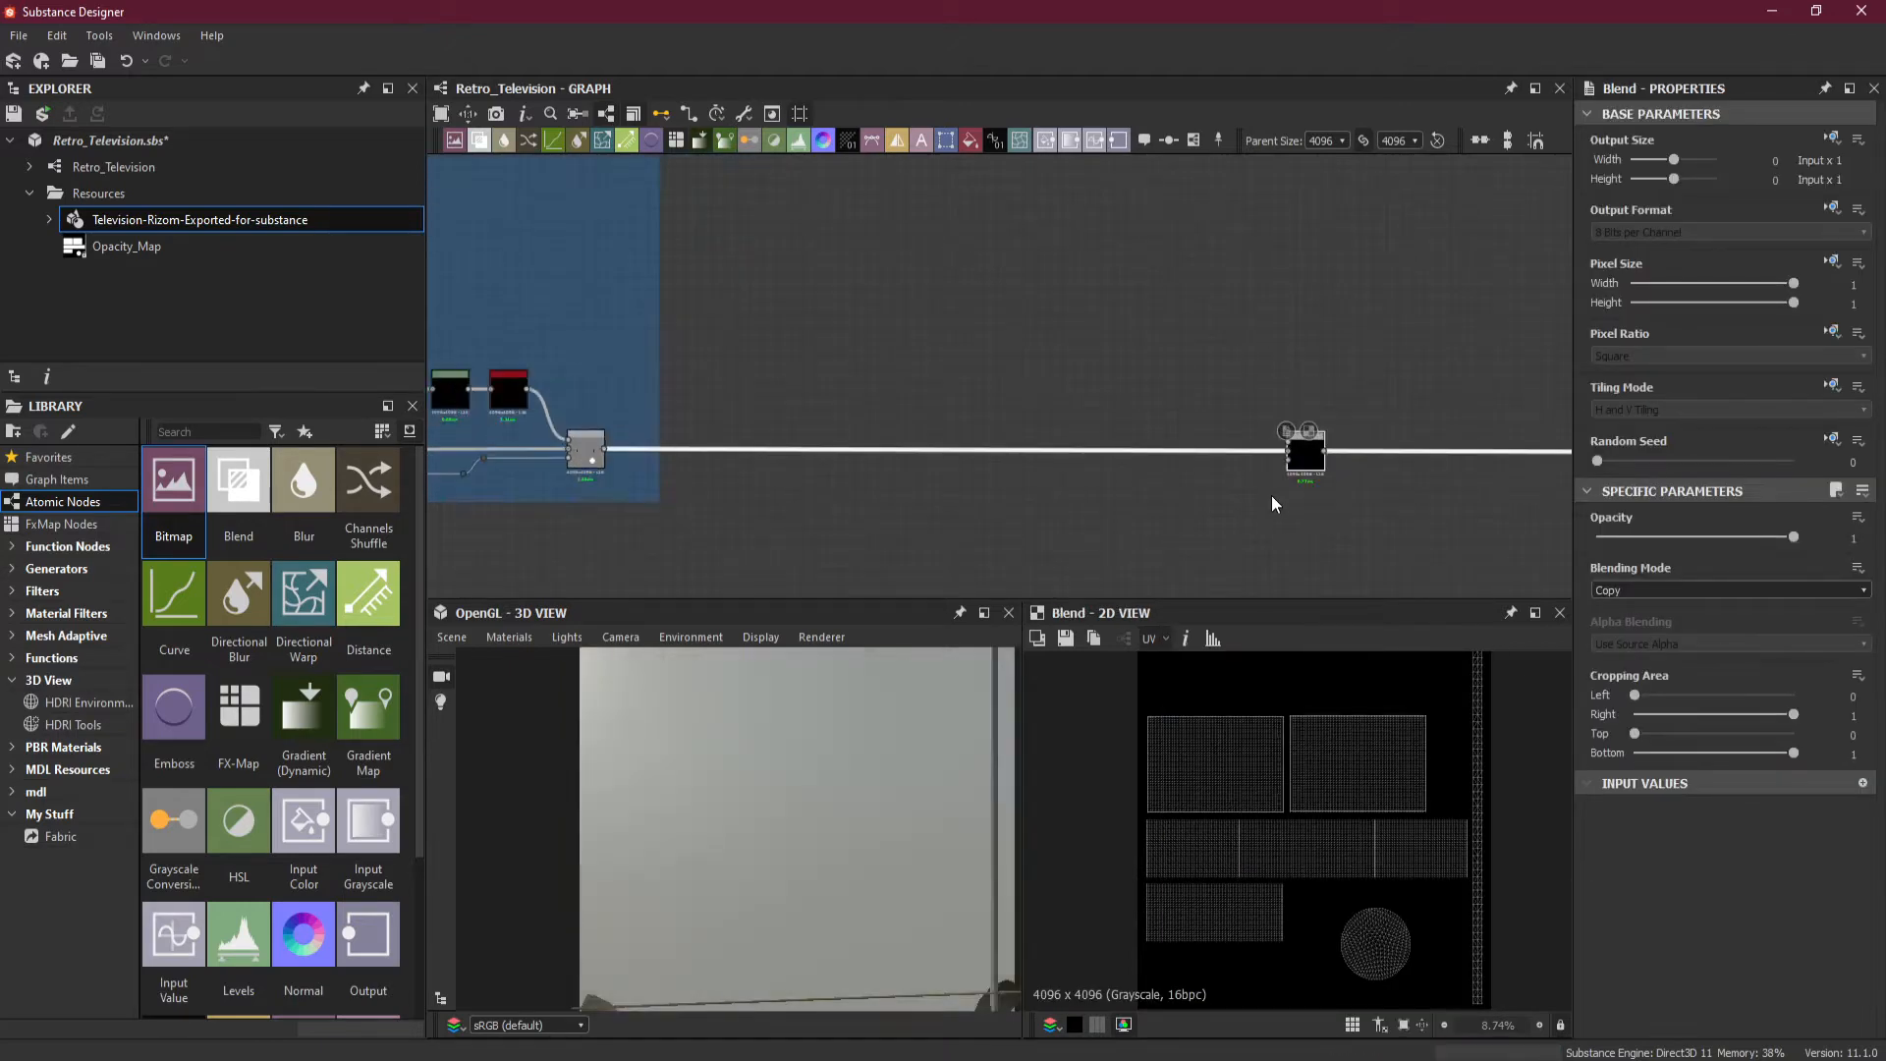
click(1648, 594)
click(1649, 625)
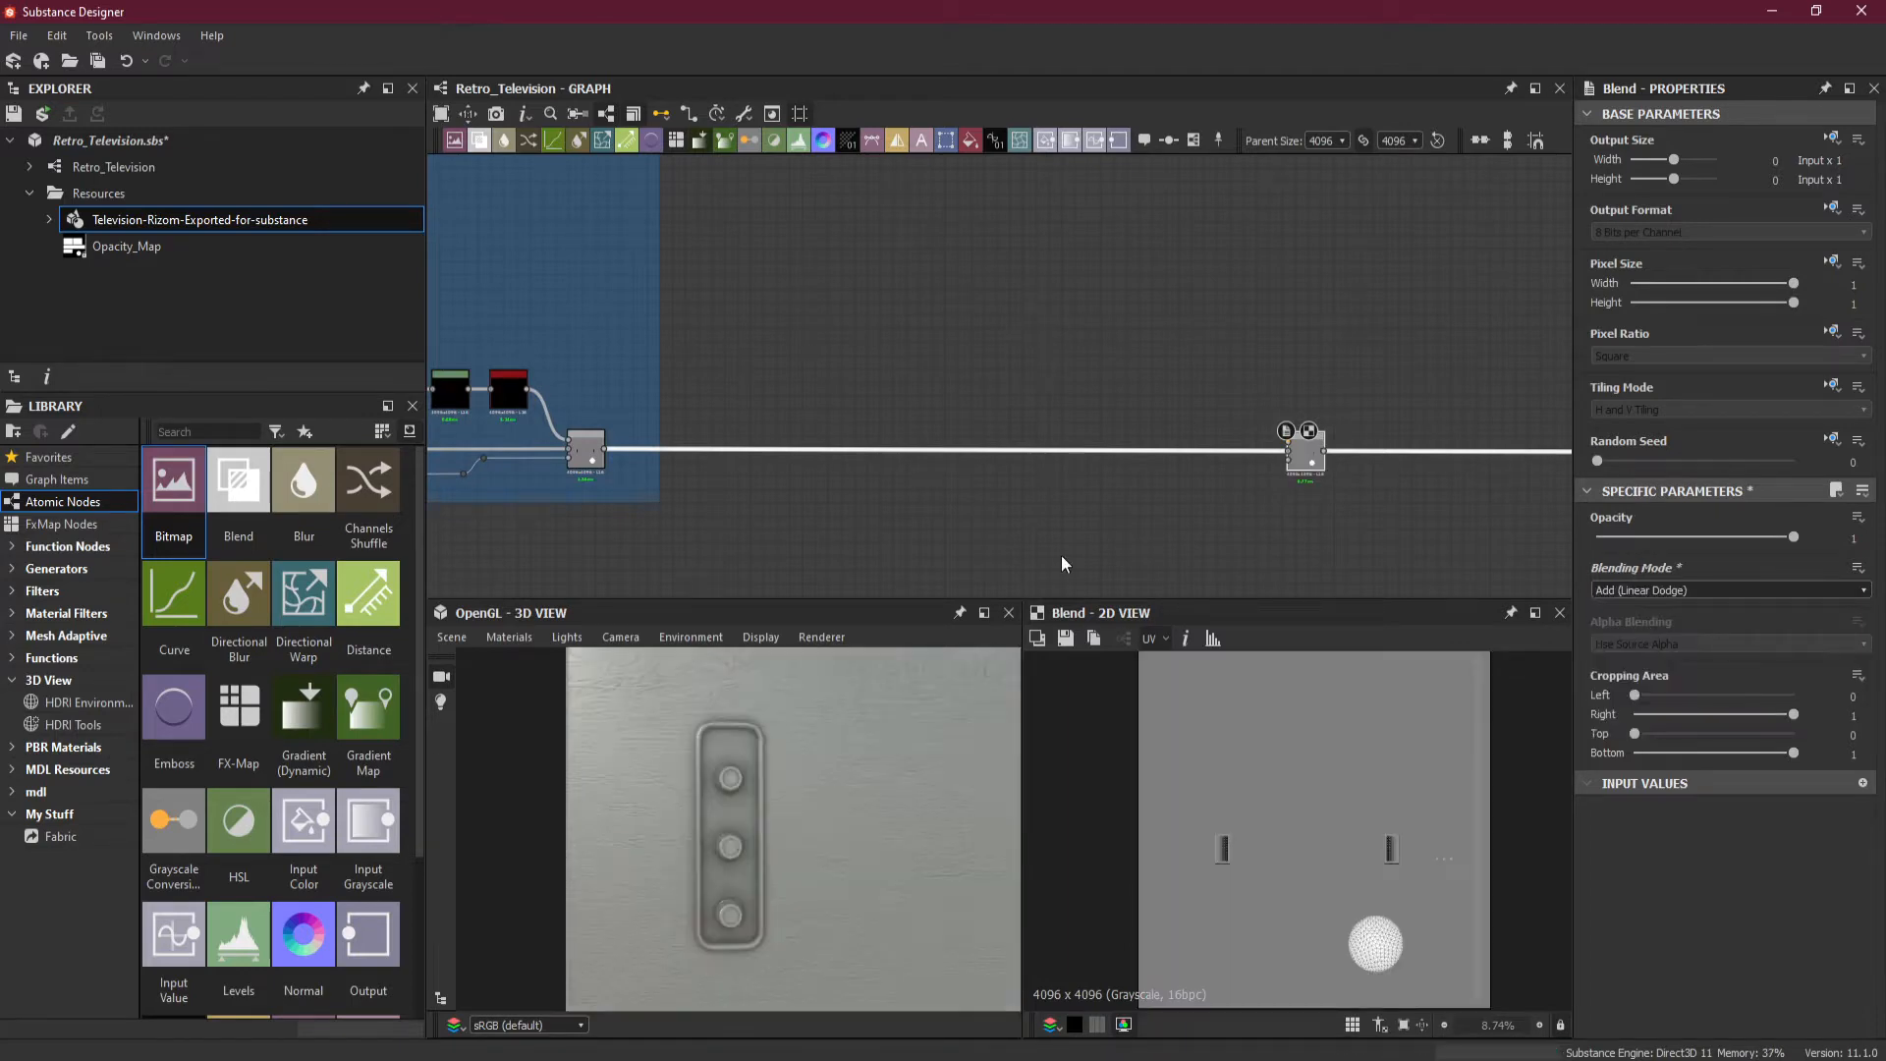
Add a BnW Spots 1 noise node and place it above the main connection, ahead of the new Blend node.
drag(898, 718, 841, 678)
drag(921, 778, 782, 782)
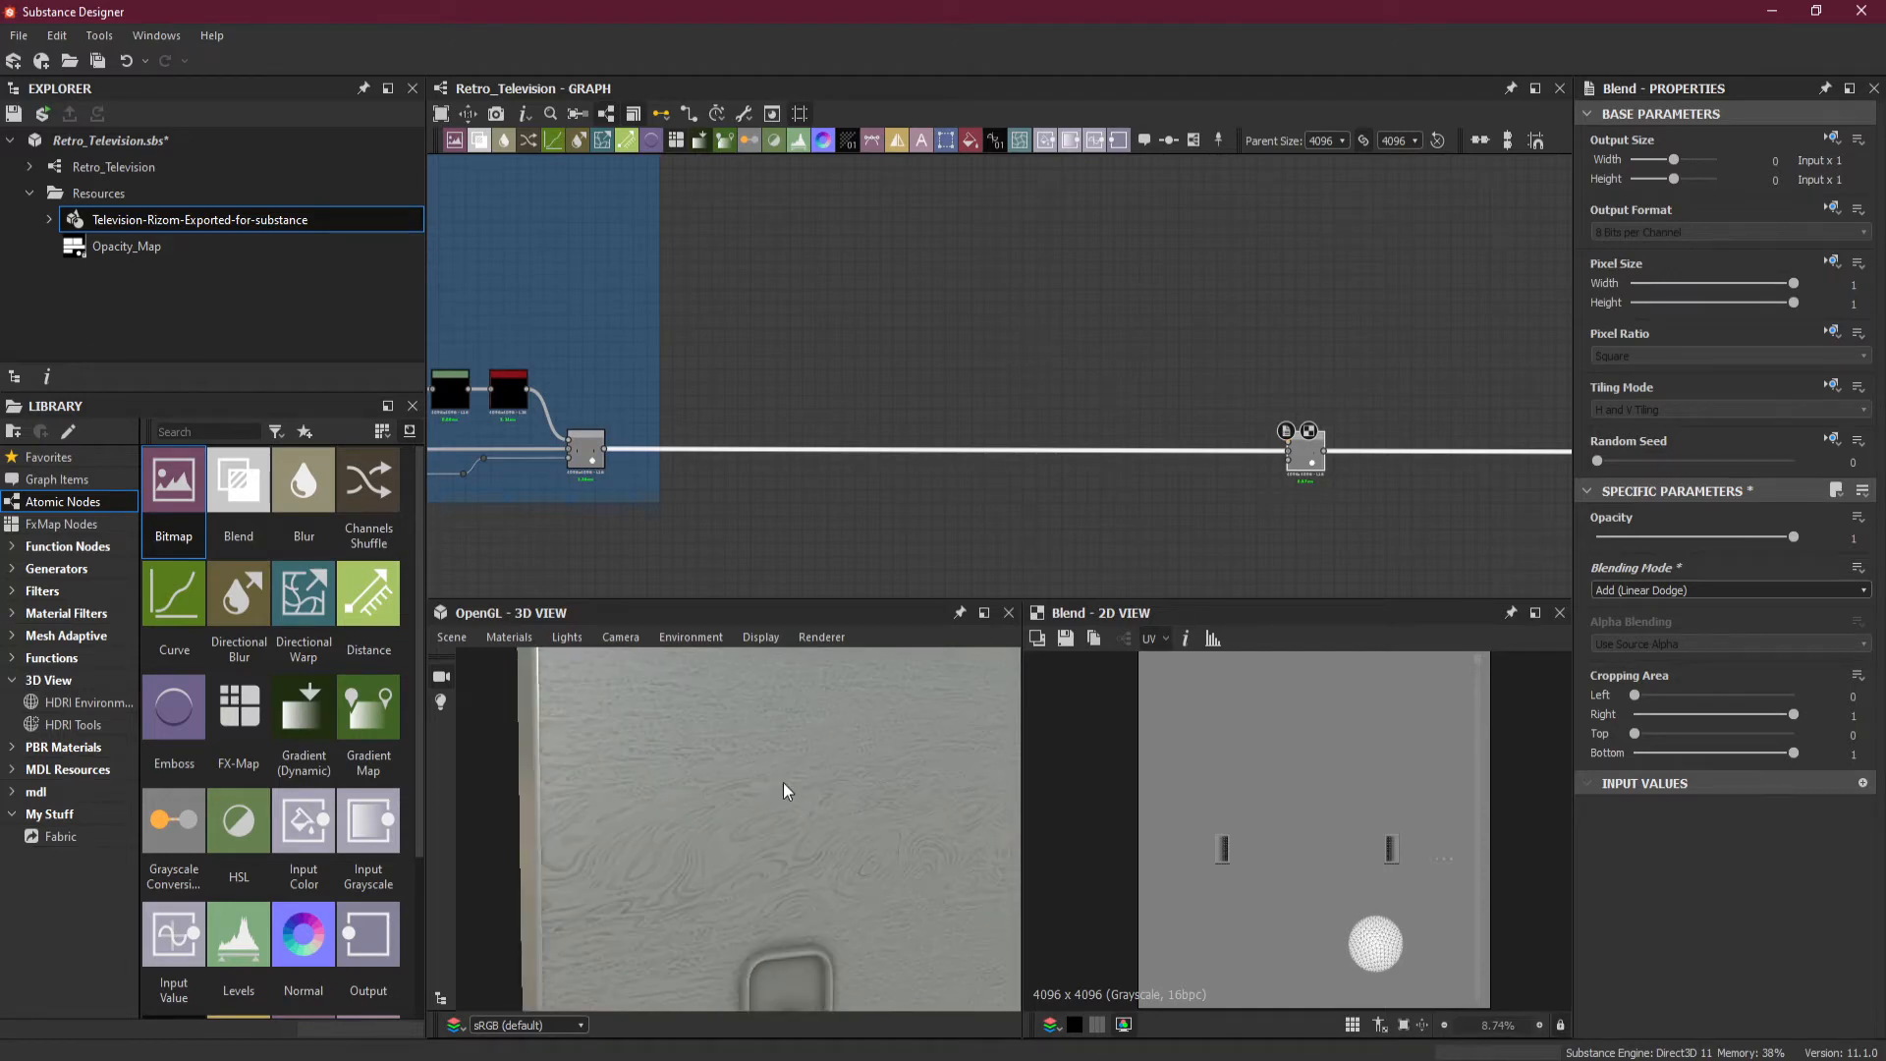
key(space)
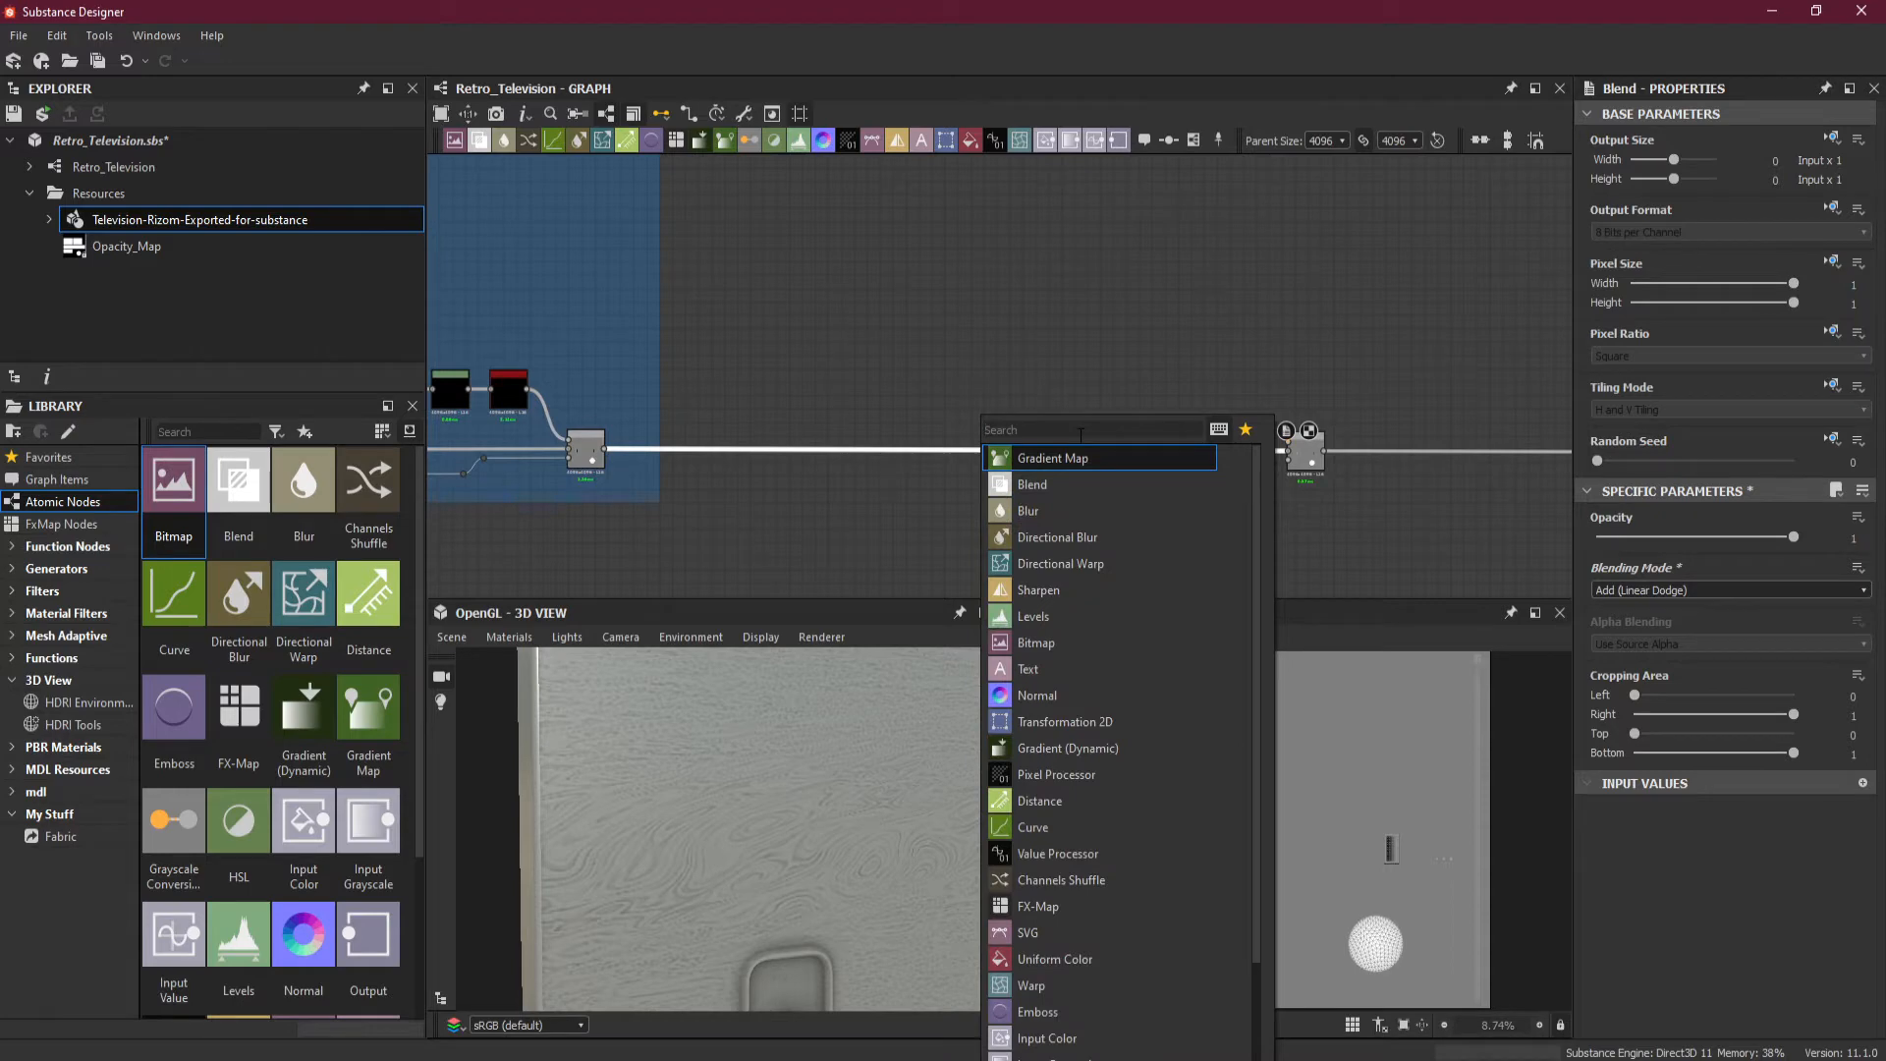
text(spot)
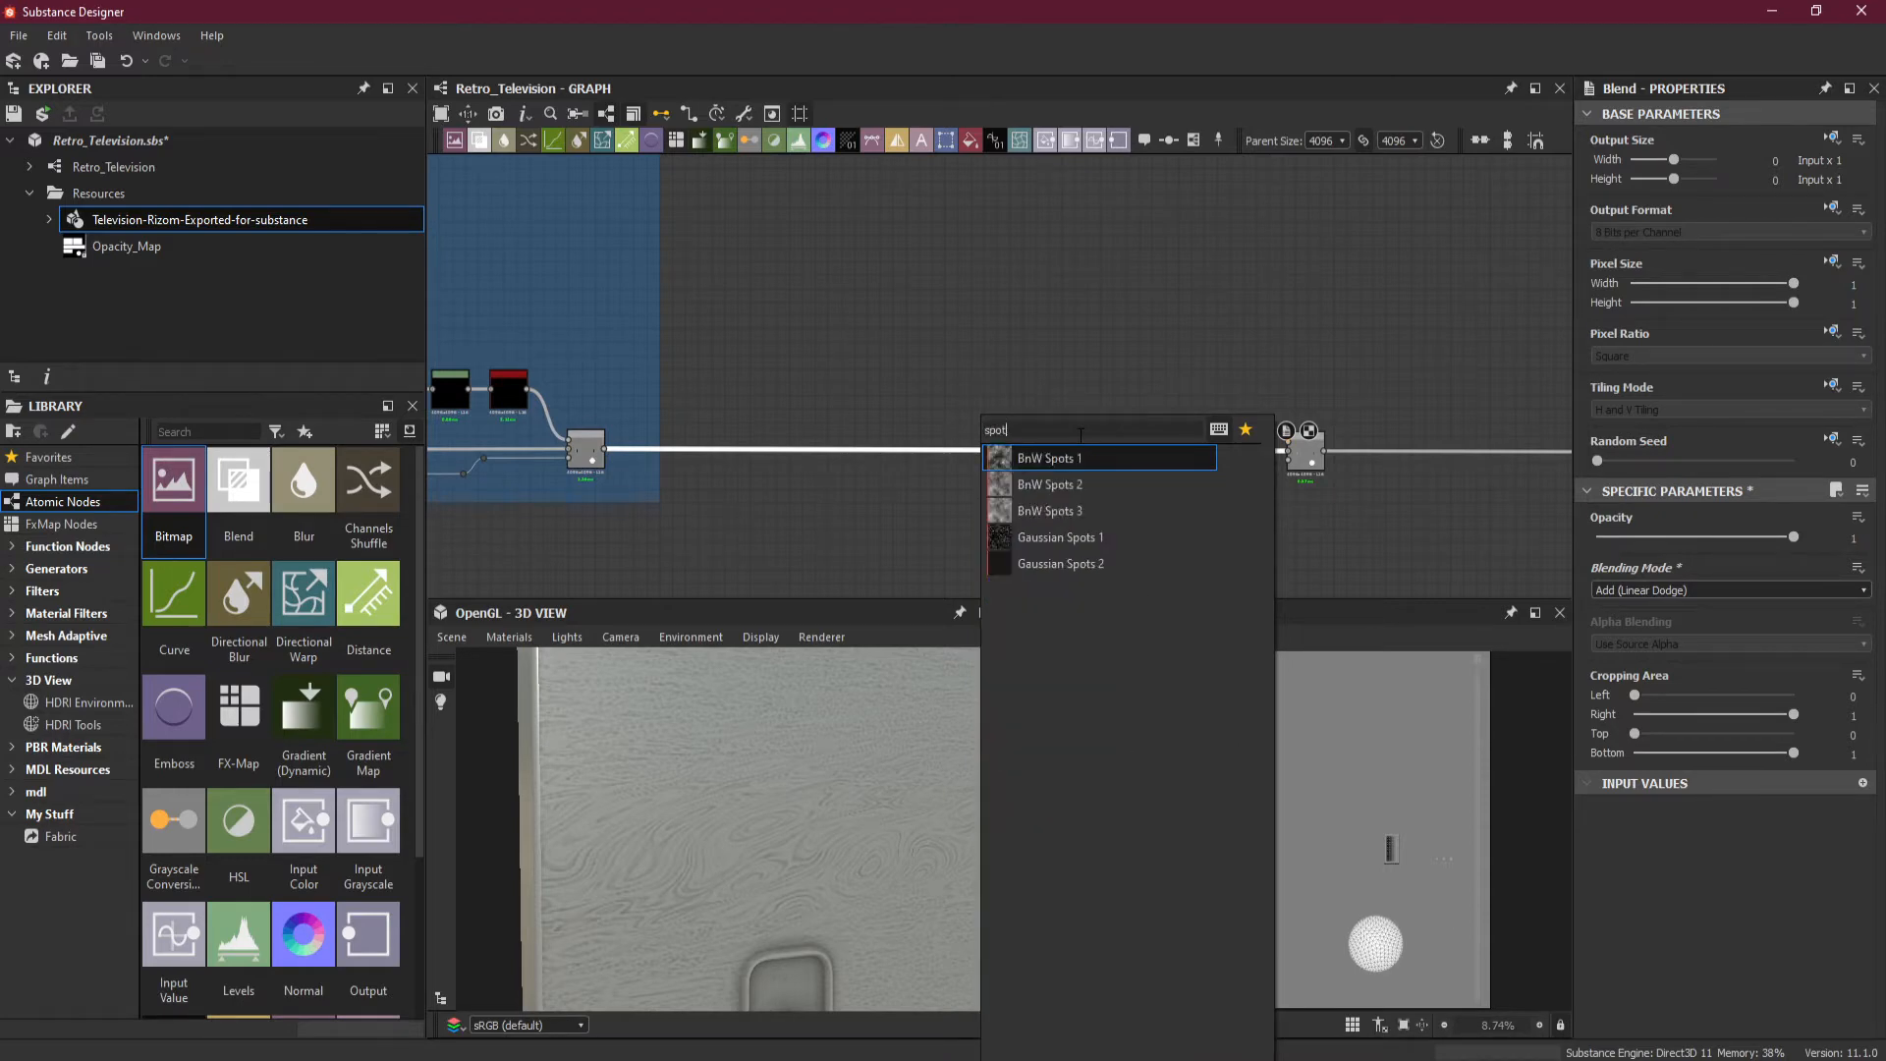
click(1160, 459)
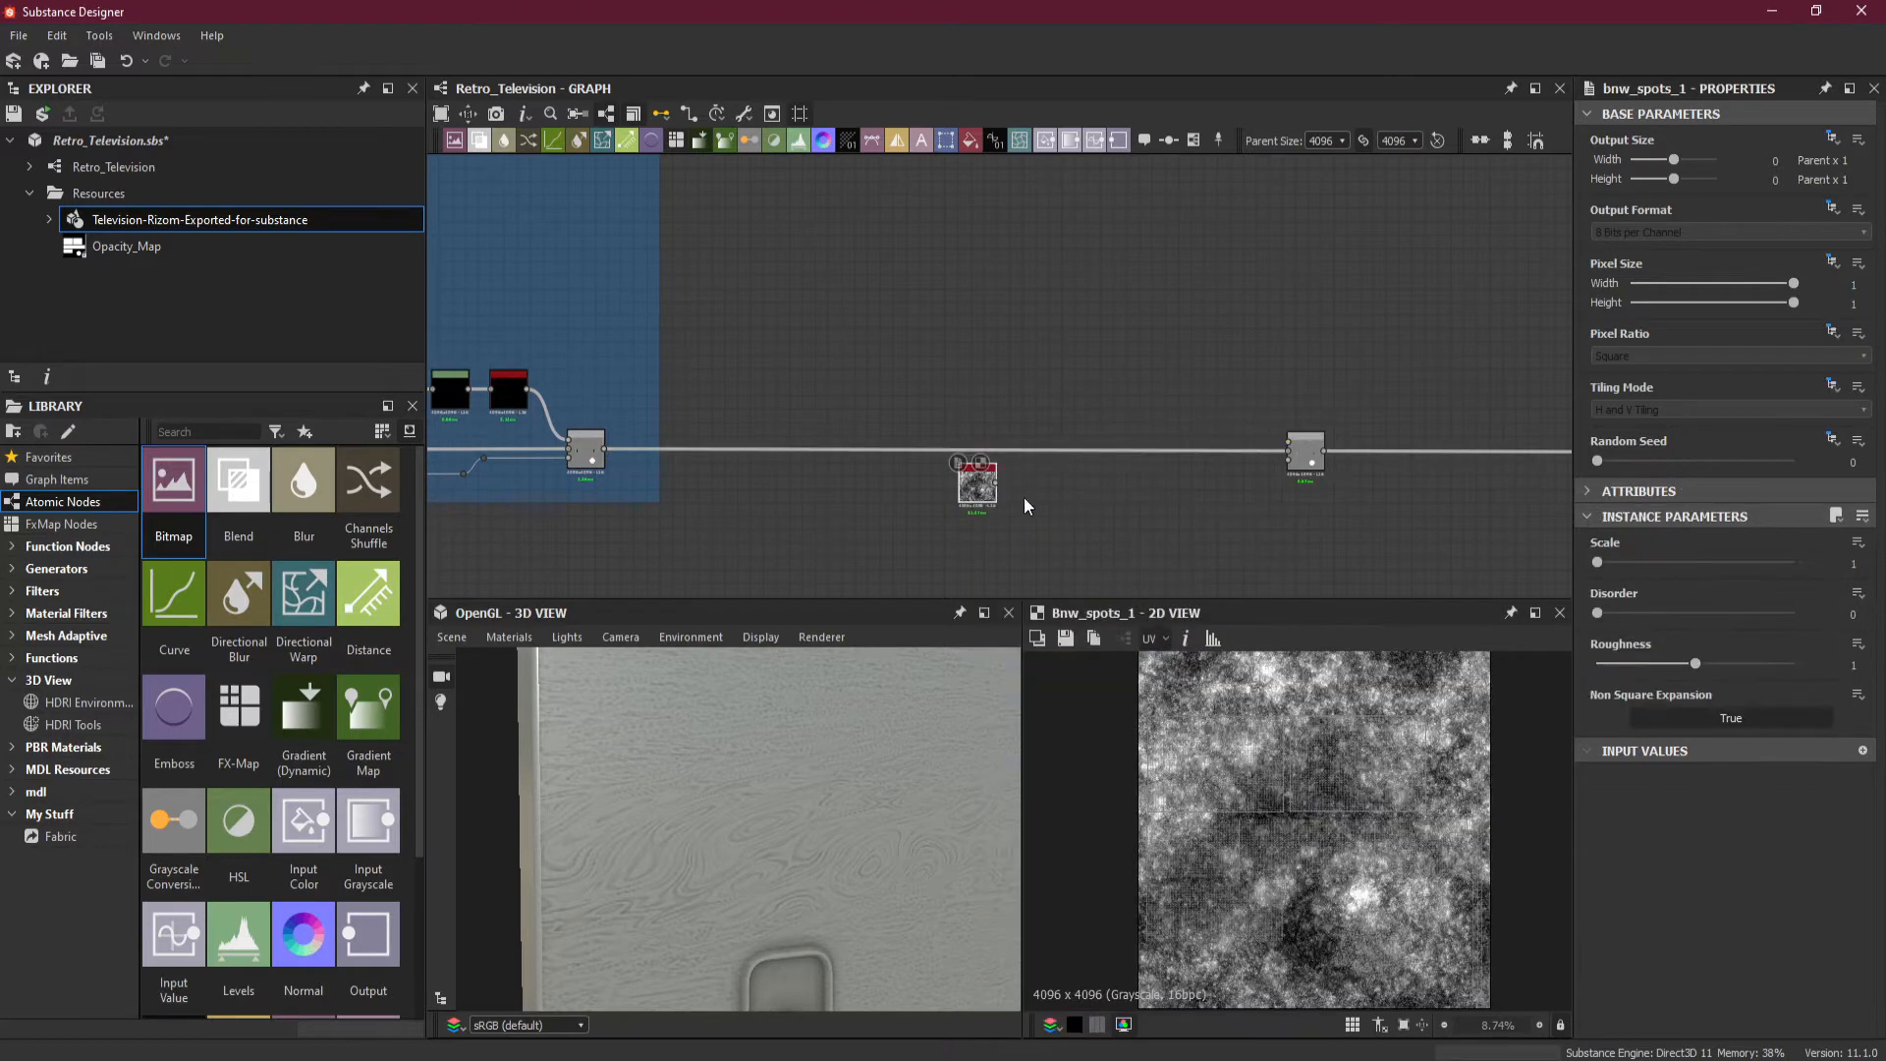
drag(977, 497, 1140, 401)
scroll(1229, 395, up, 2)
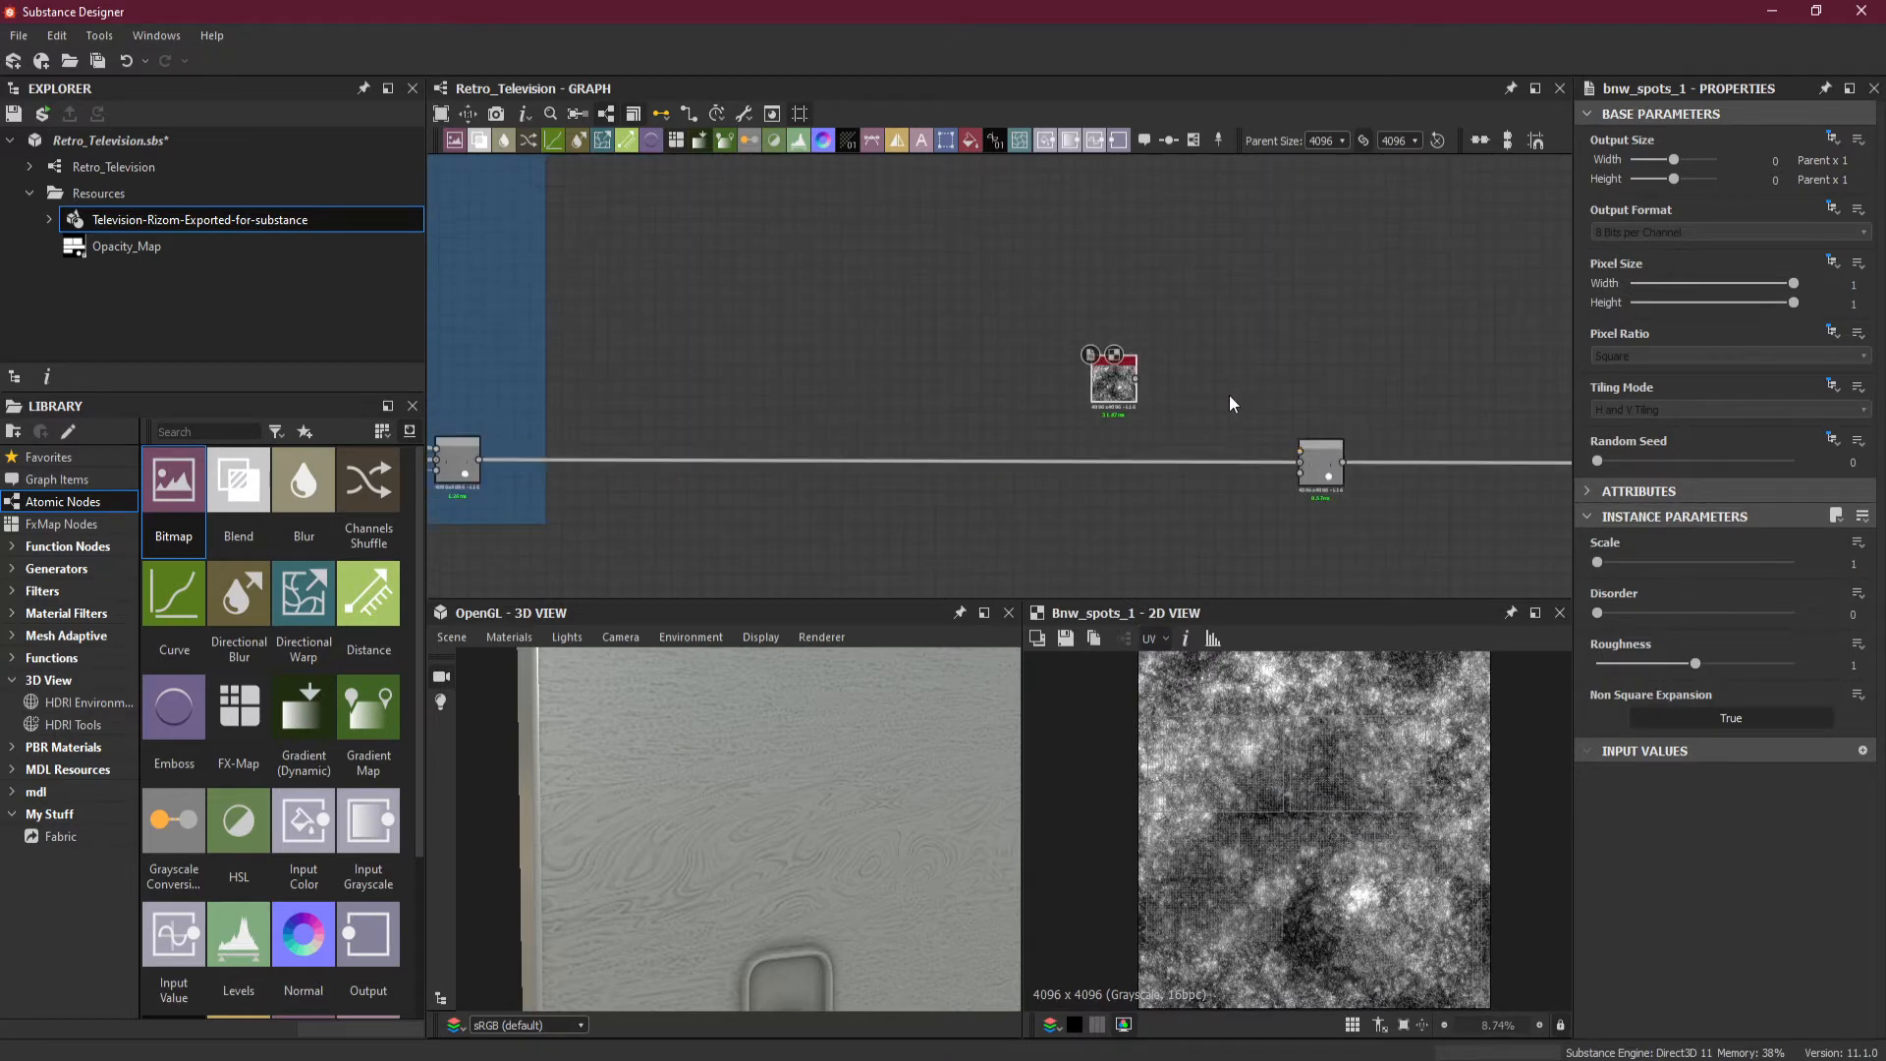
scroll(1159, 378, up, 2)
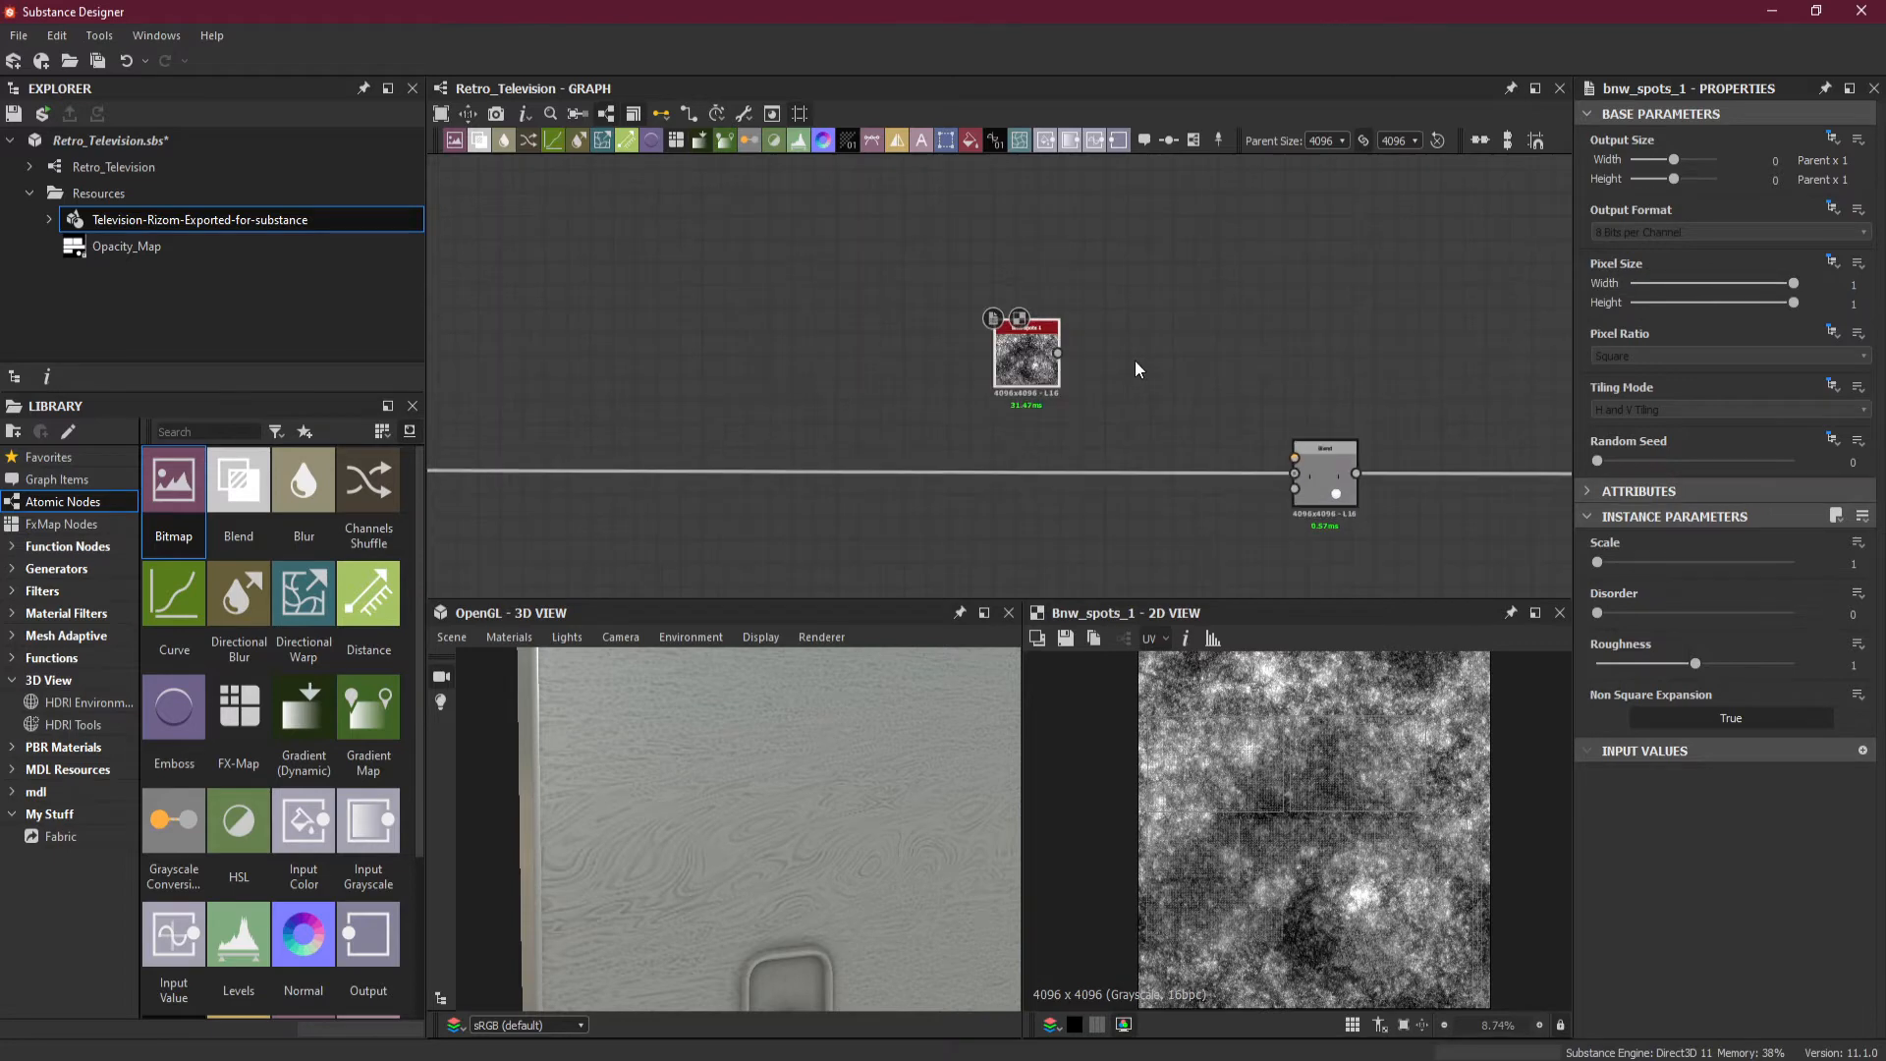
scroll(1135, 362, up, 1)
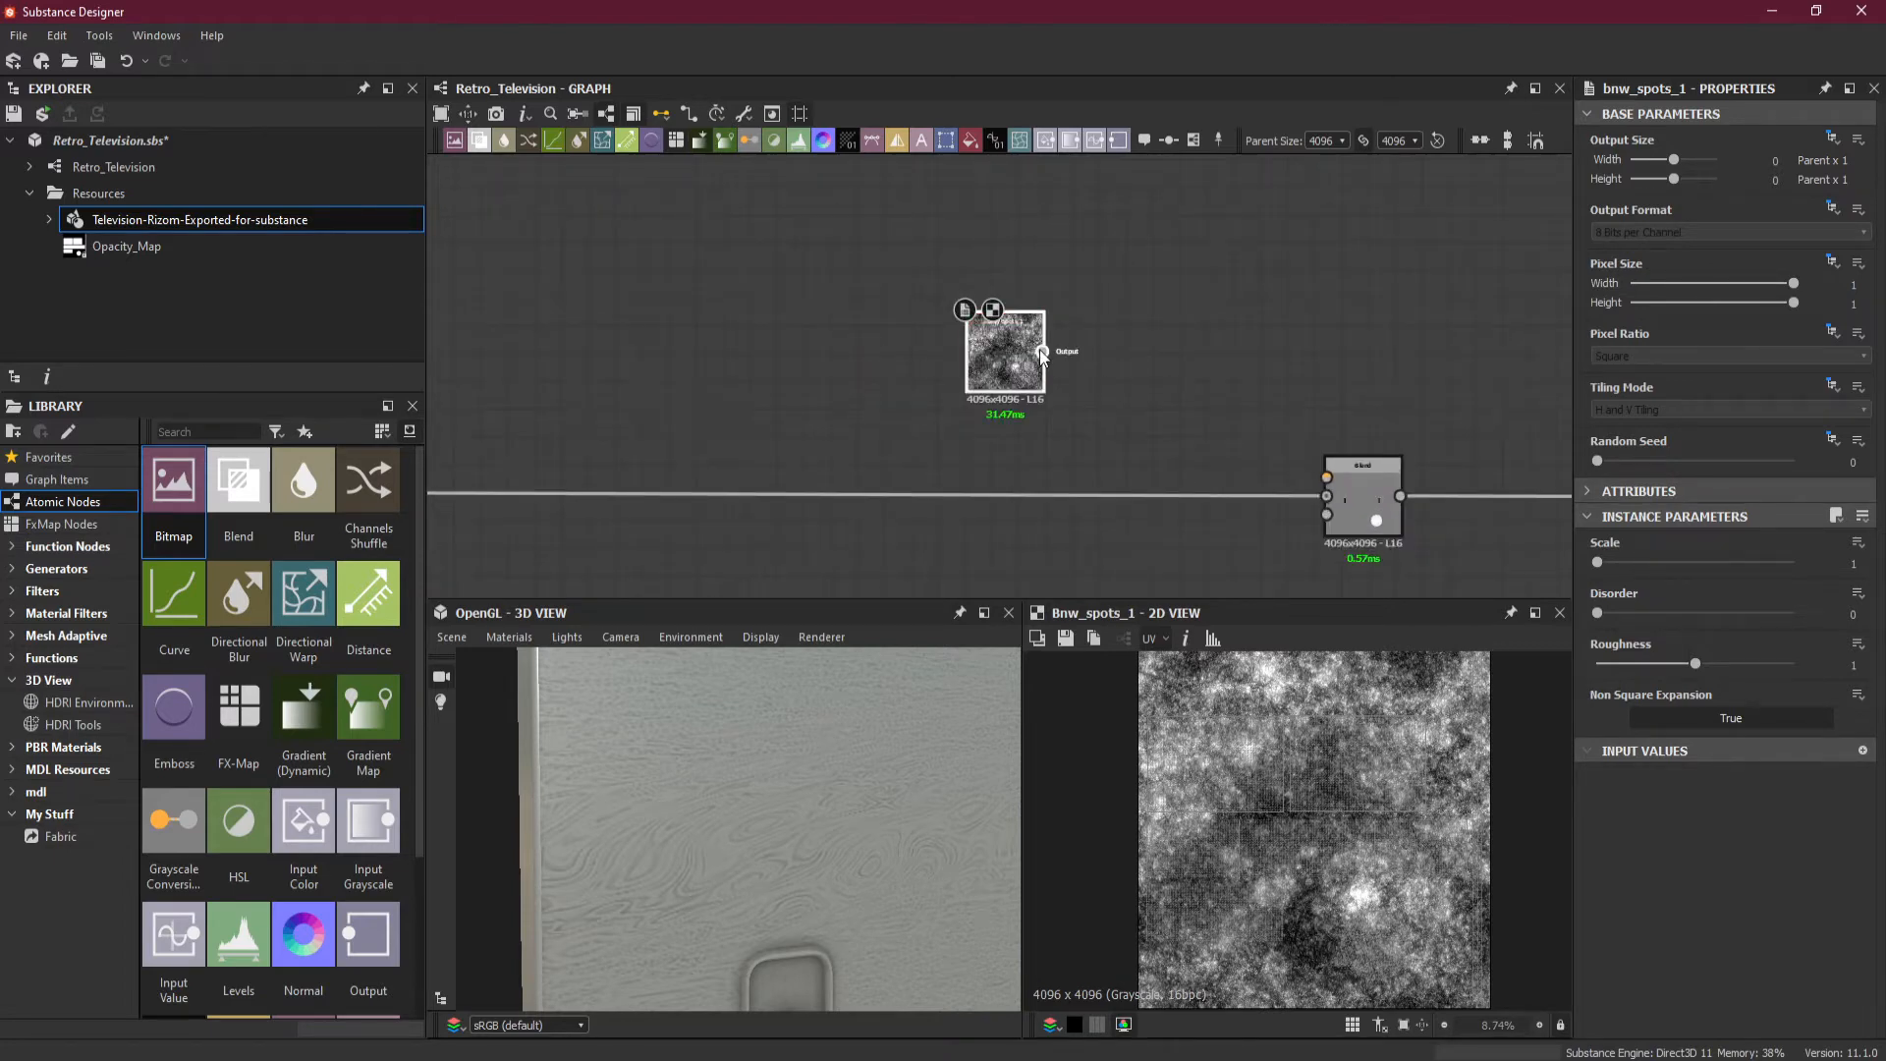
drag(1000, 352, 836, 353)
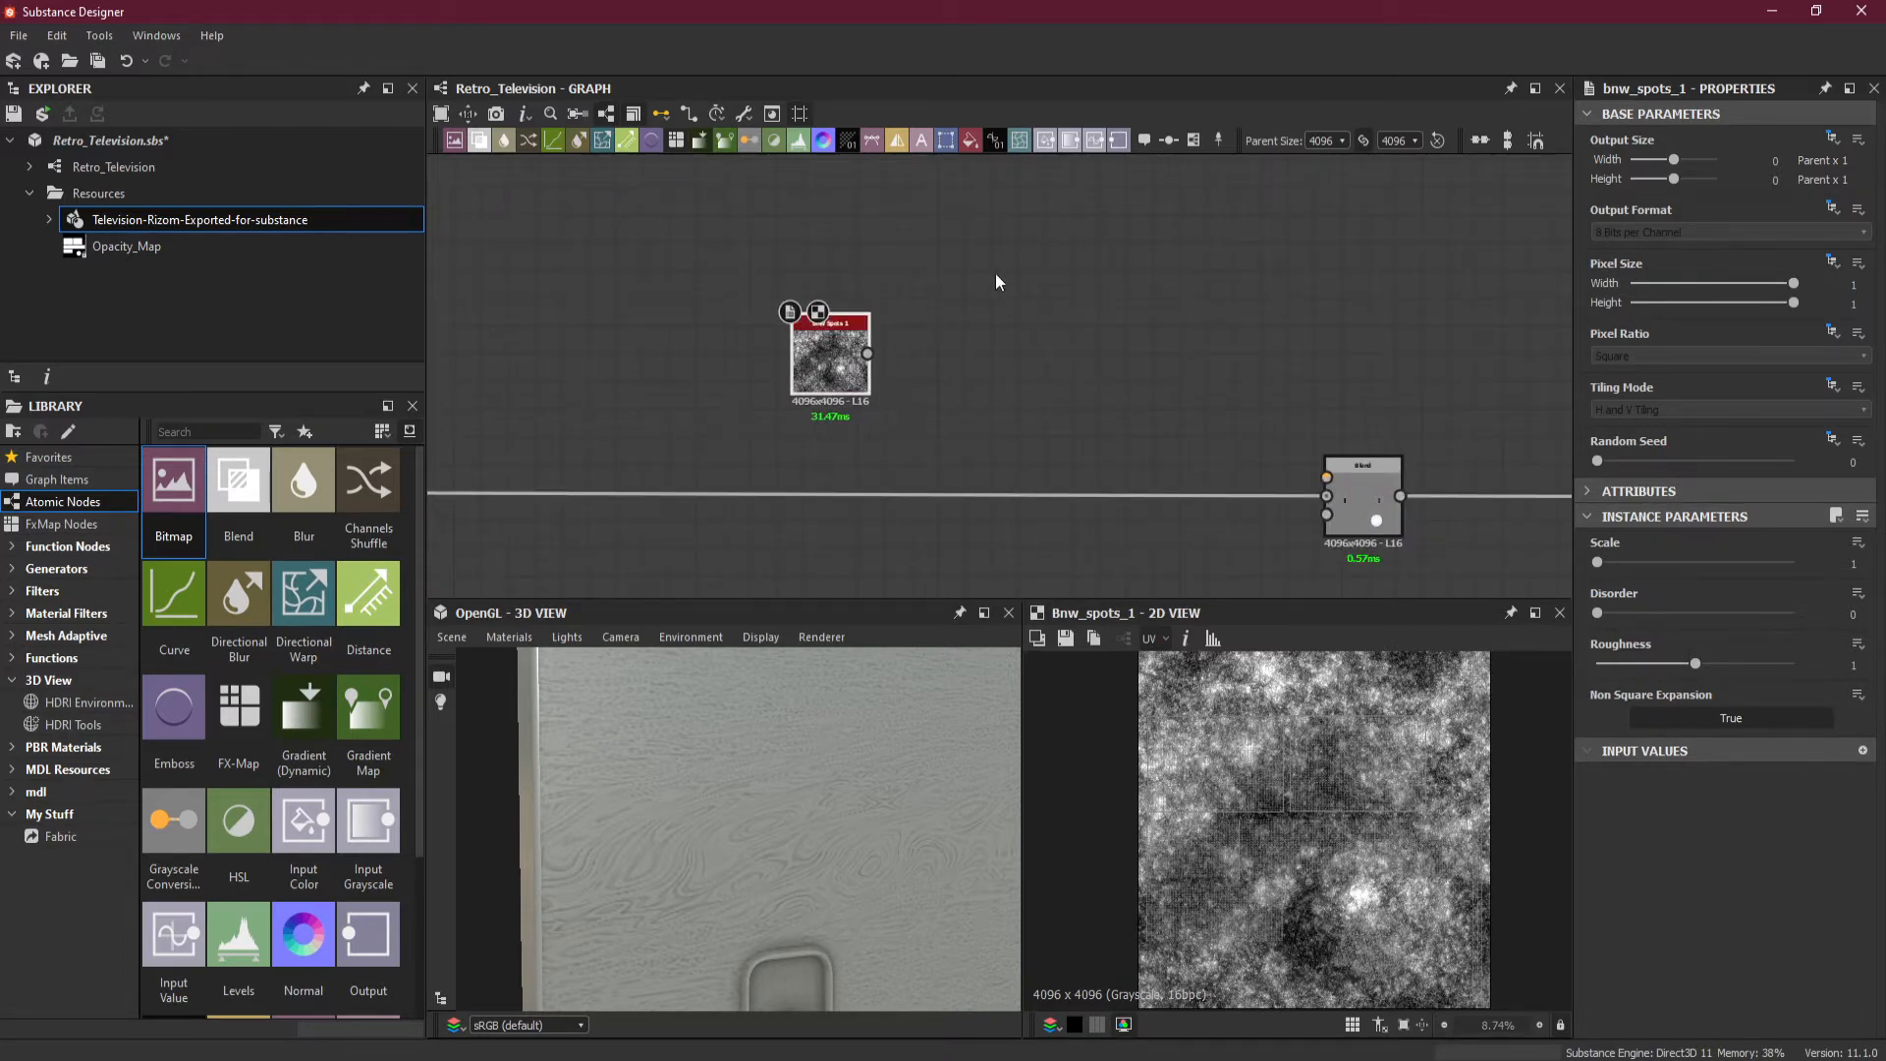
Append a Levels node to BnW Spots 1, connect it to the Blend's foreground input and check the displacement on the television.
click(798, 140)
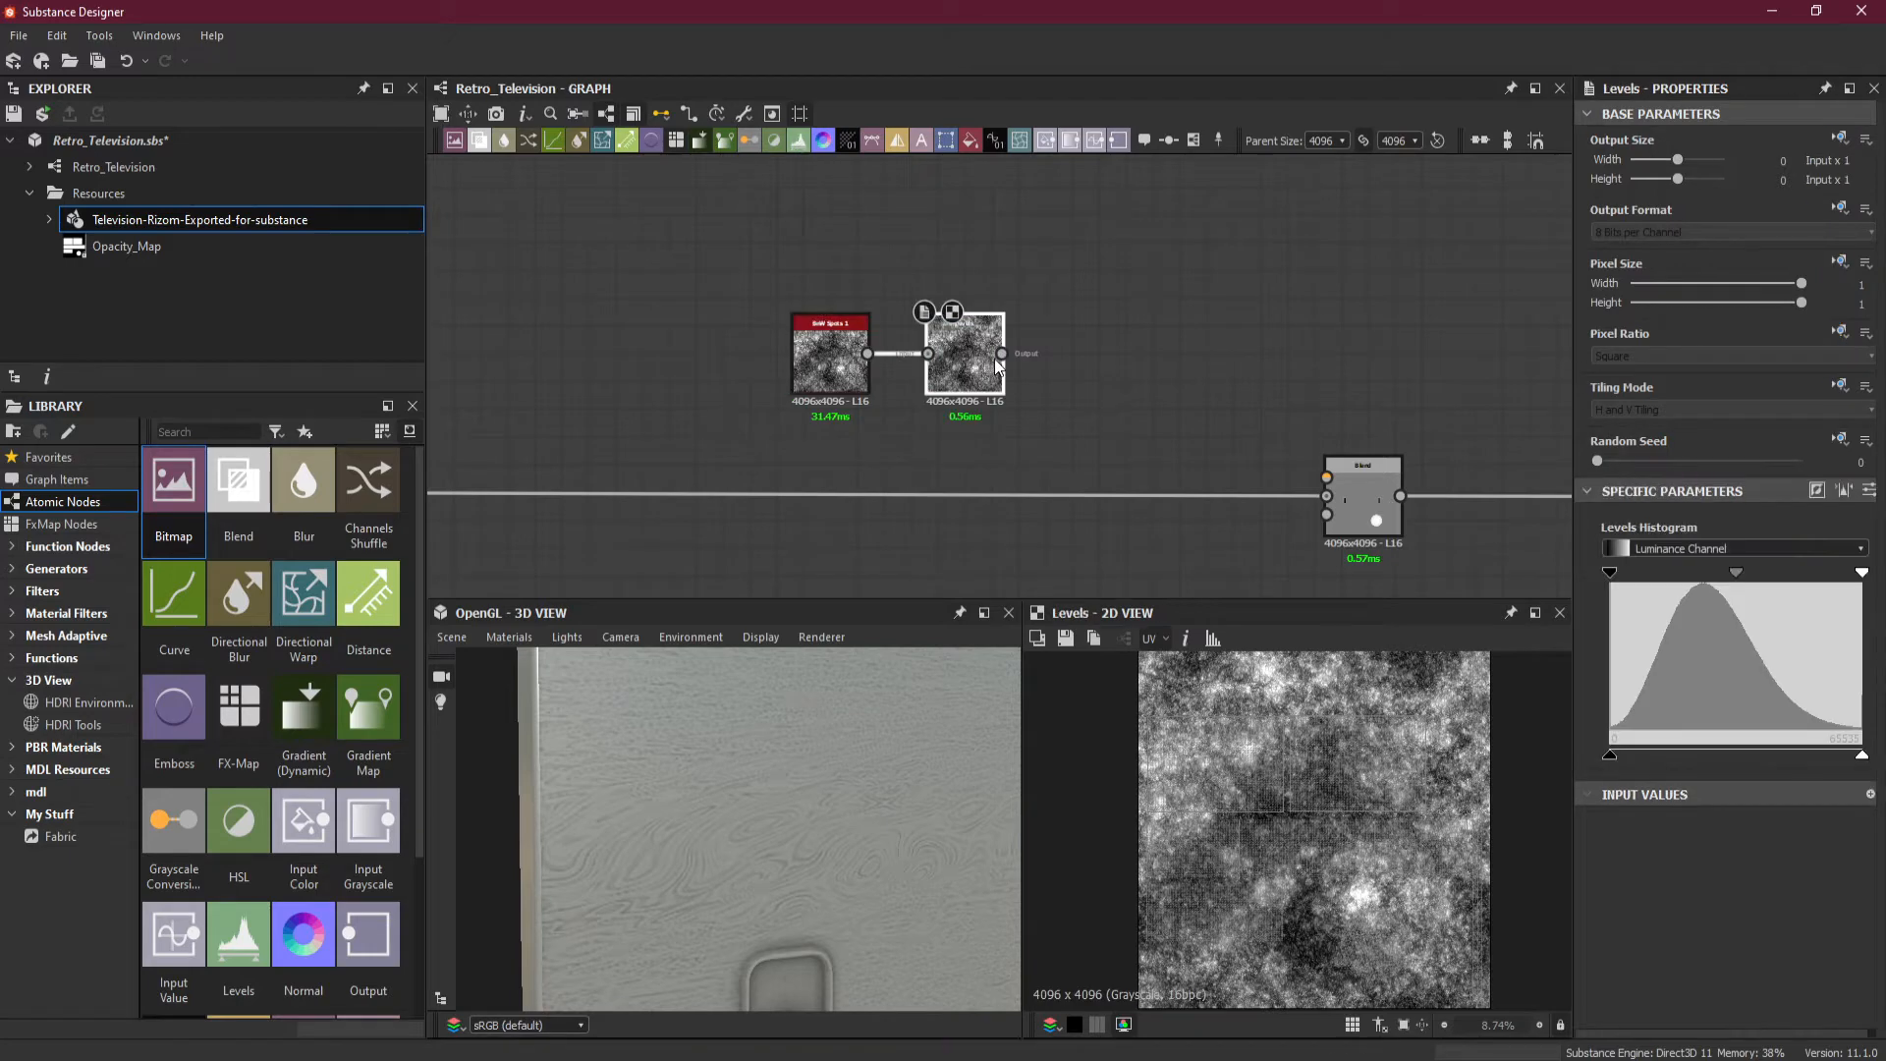
drag(1000, 354, 1328, 478)
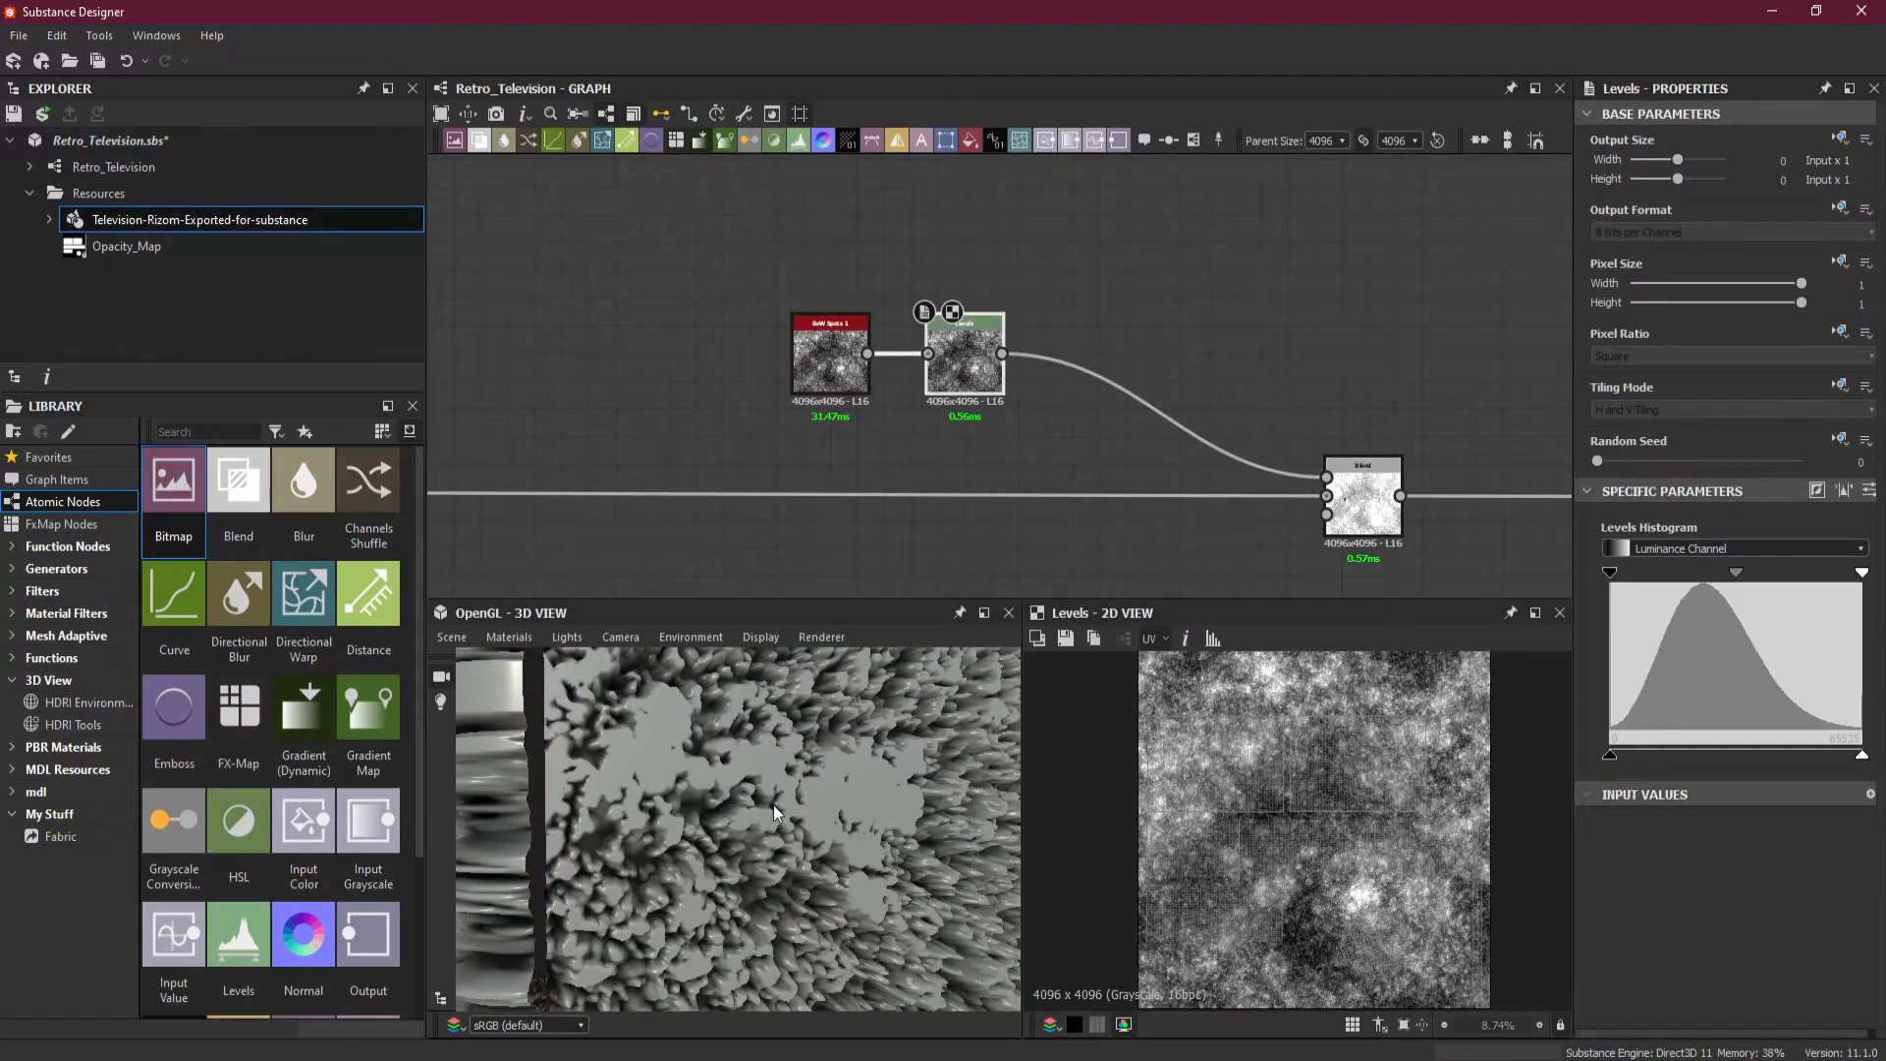
scroll(774, 804, down, 5)
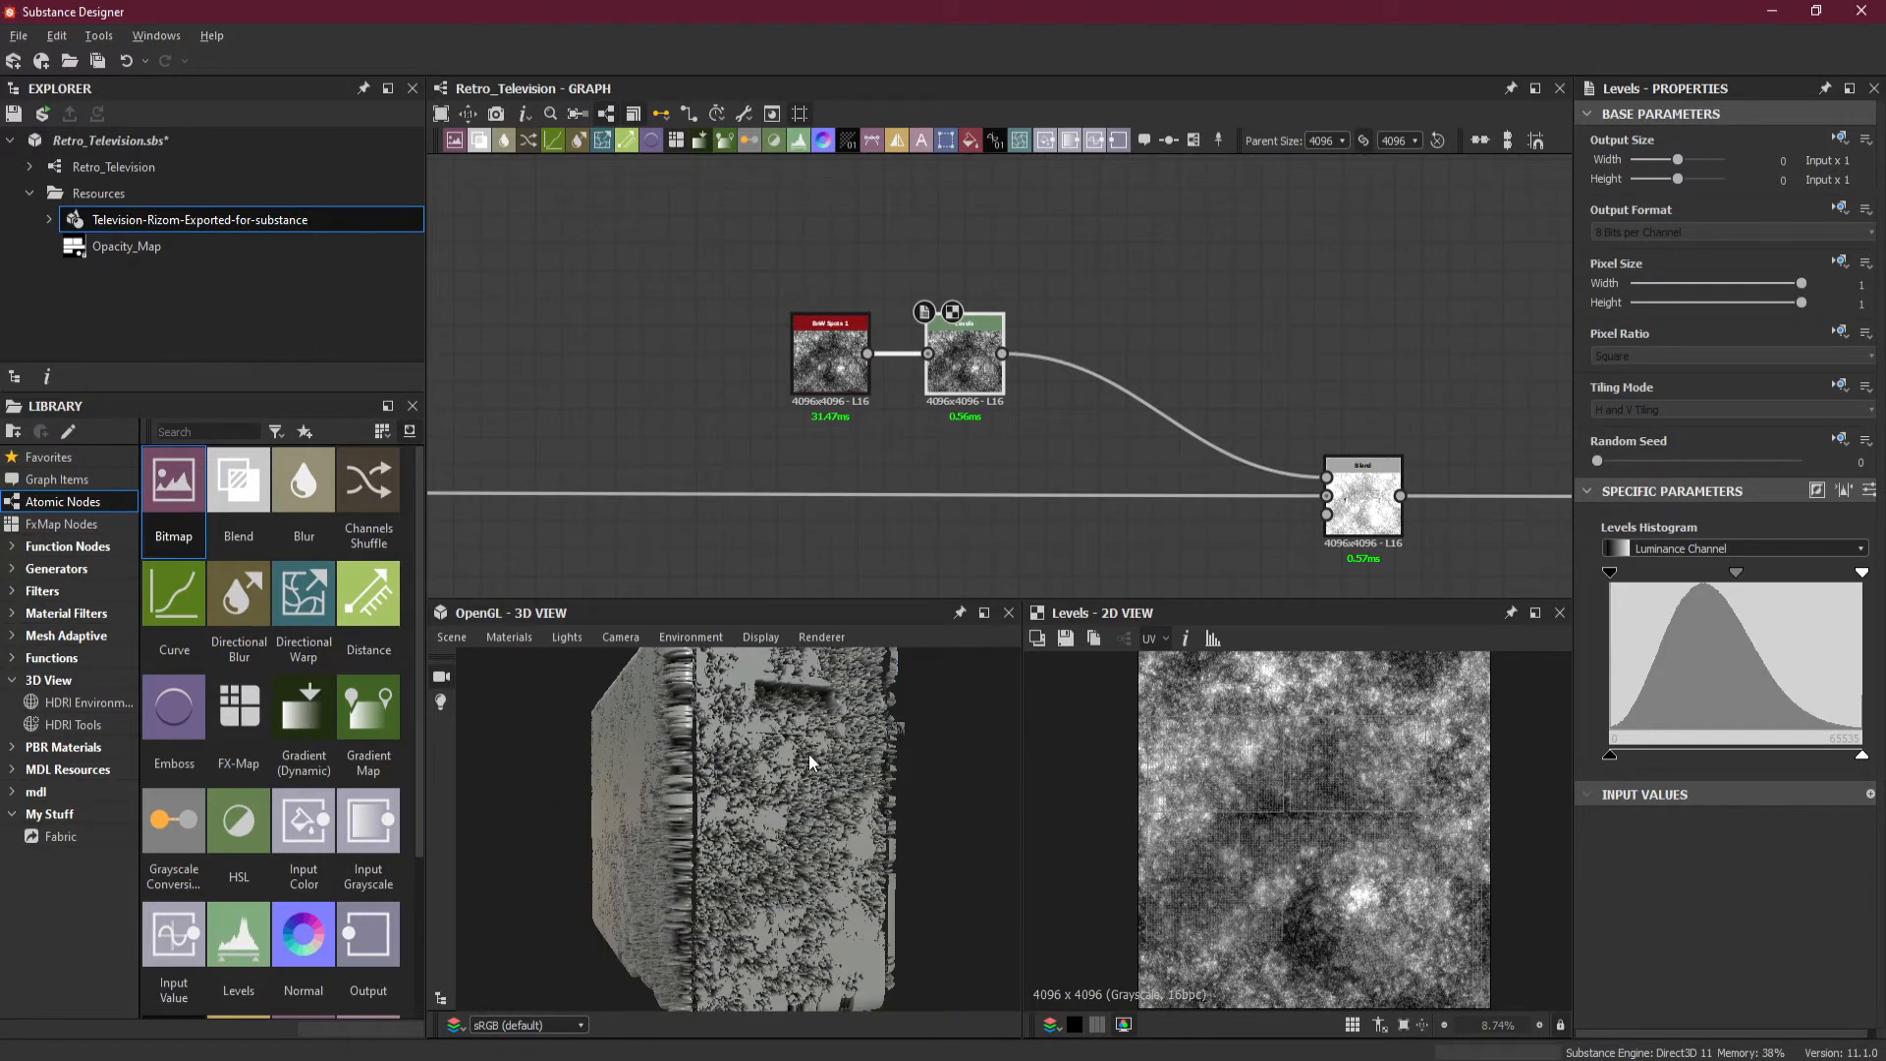
drag(809, 753, 811, 629)
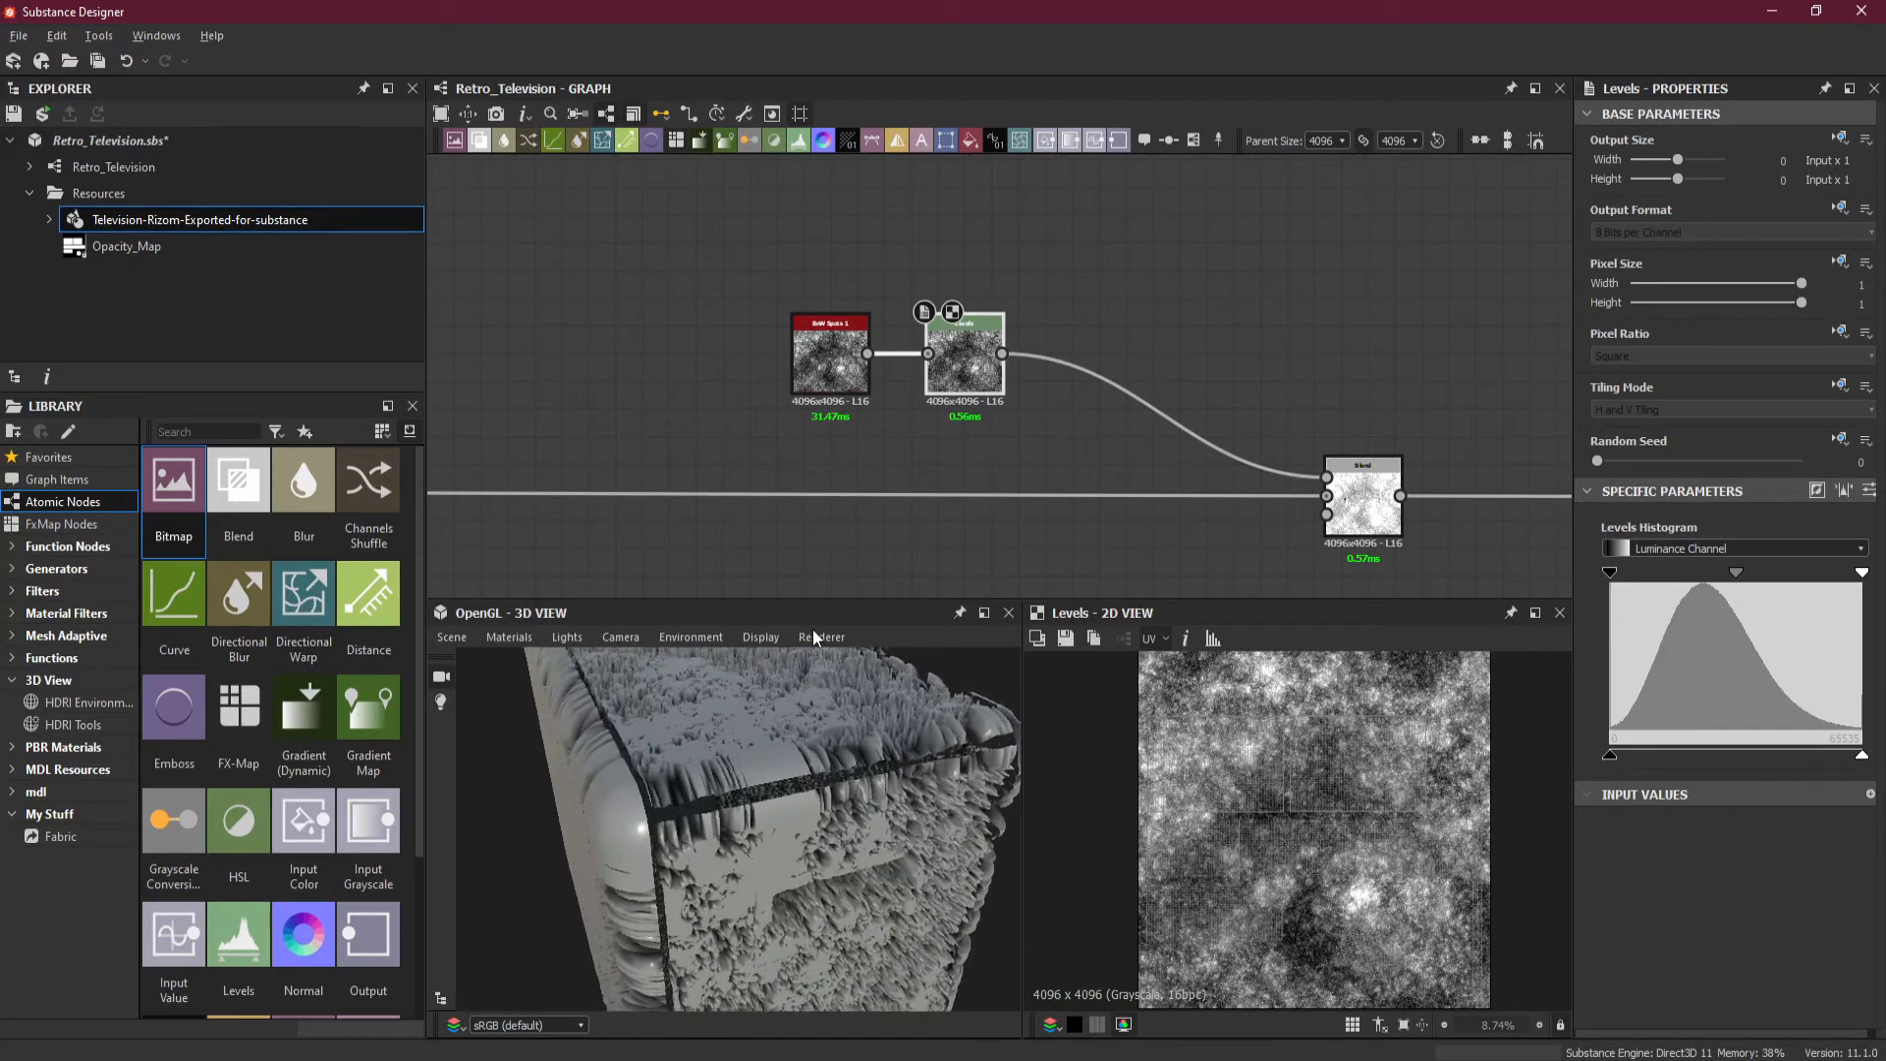
Set the new Blend node's blending mode to Subtract and inspect the effect on the television model.
click(1360, 503)
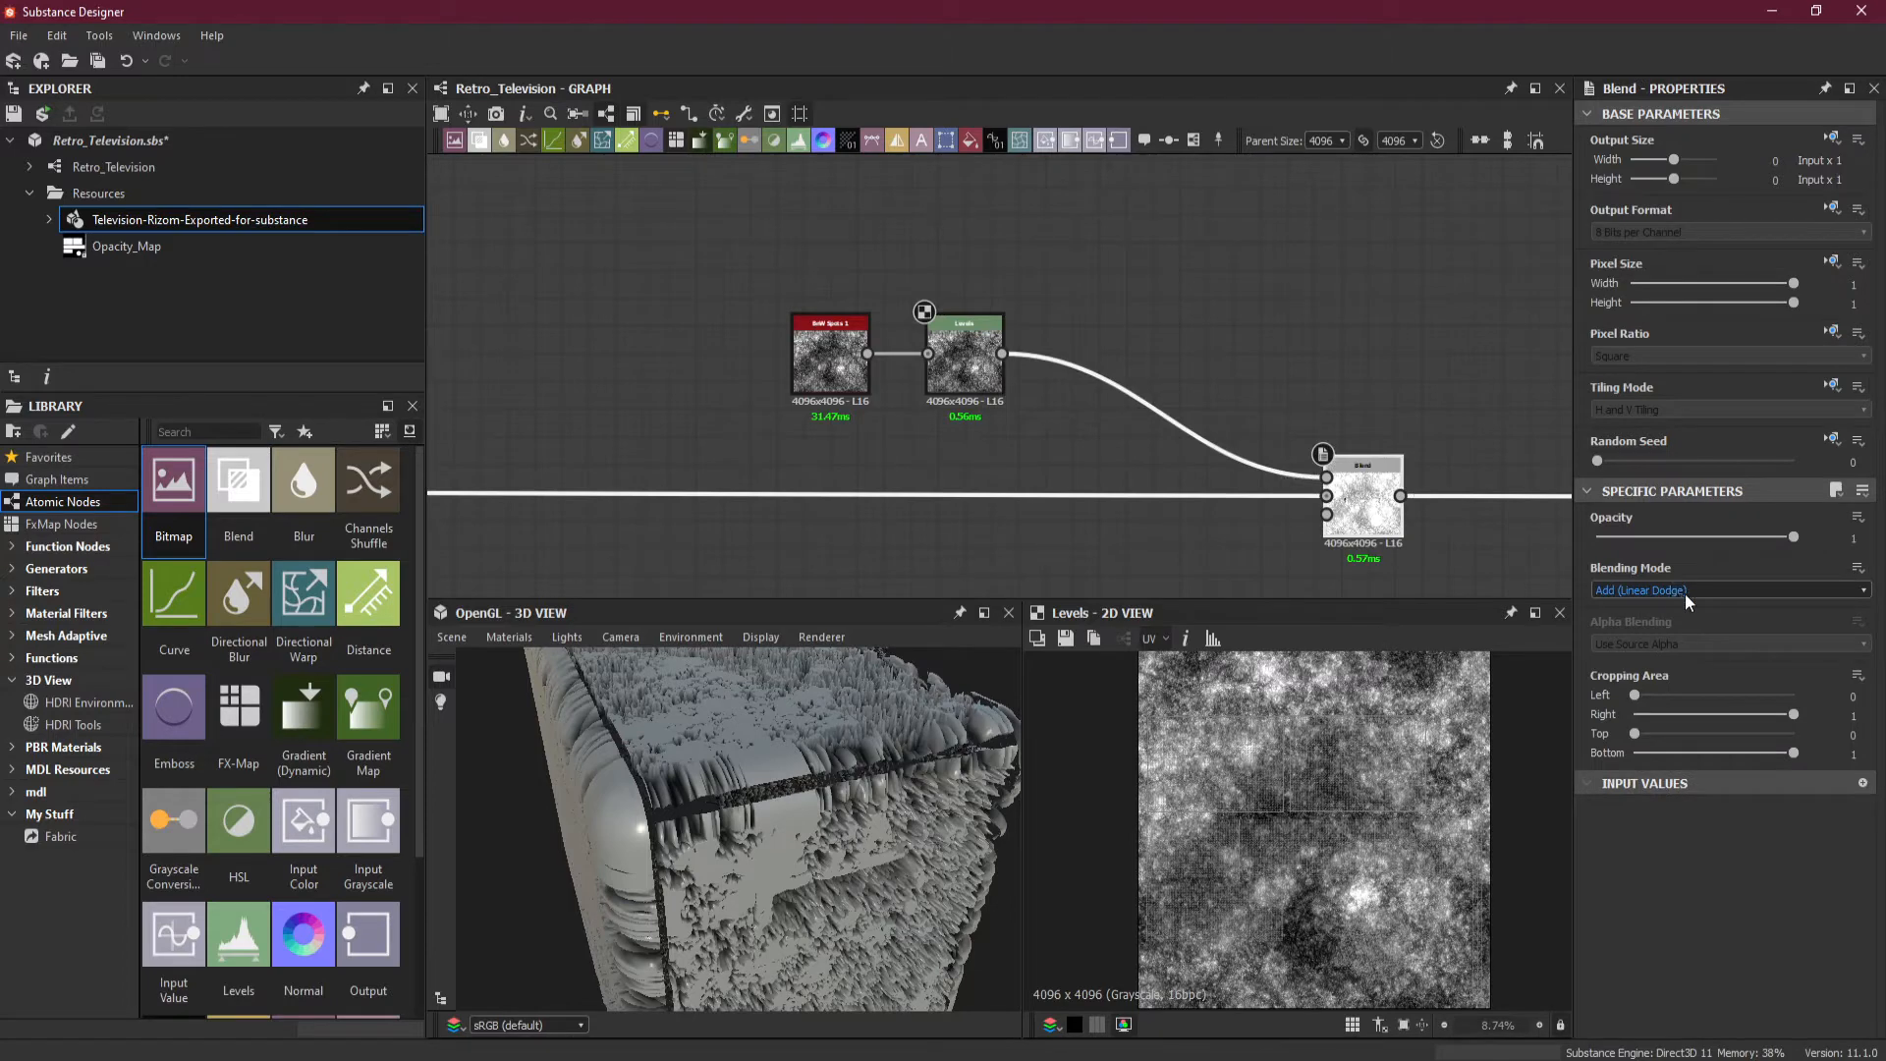
click(1671, 587)
click(1666, 627)
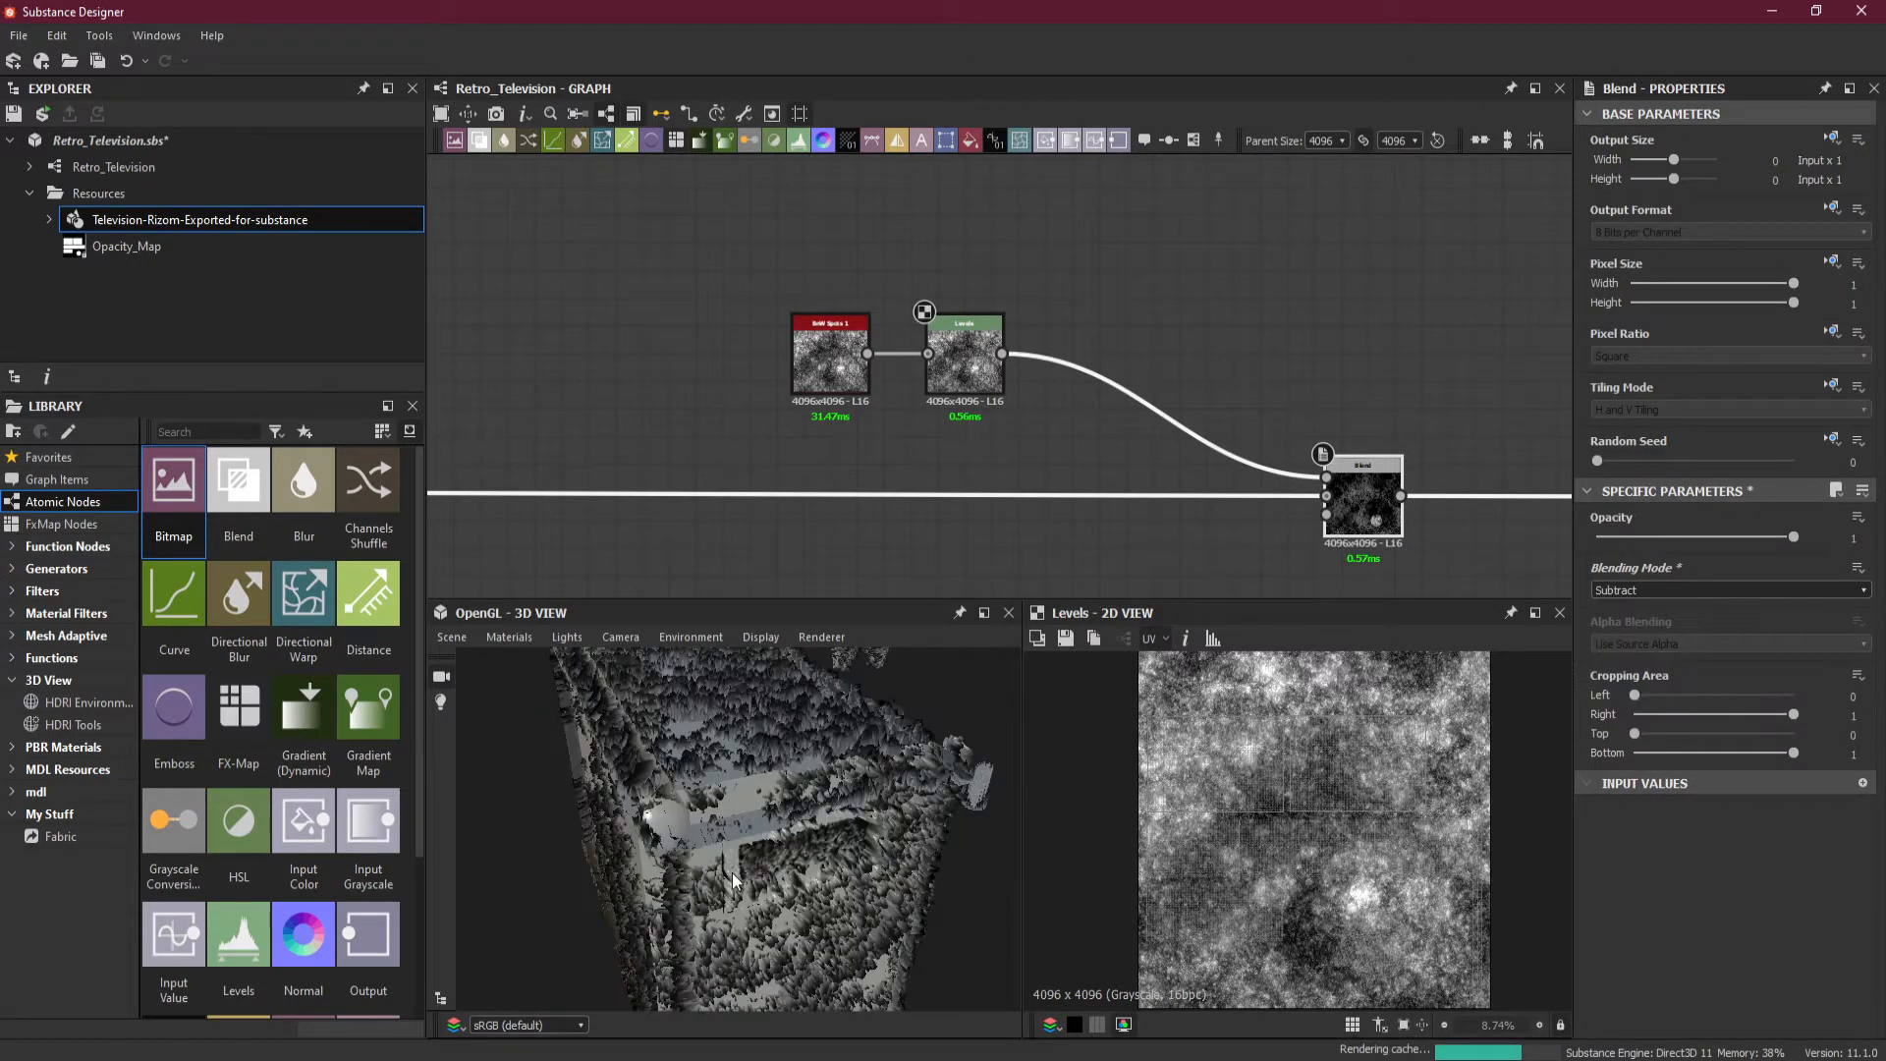
drag(733, 878, 772, 778)
Try lowering the Levels node's output white point and its input white point, undoing each change.
click(955, 372)
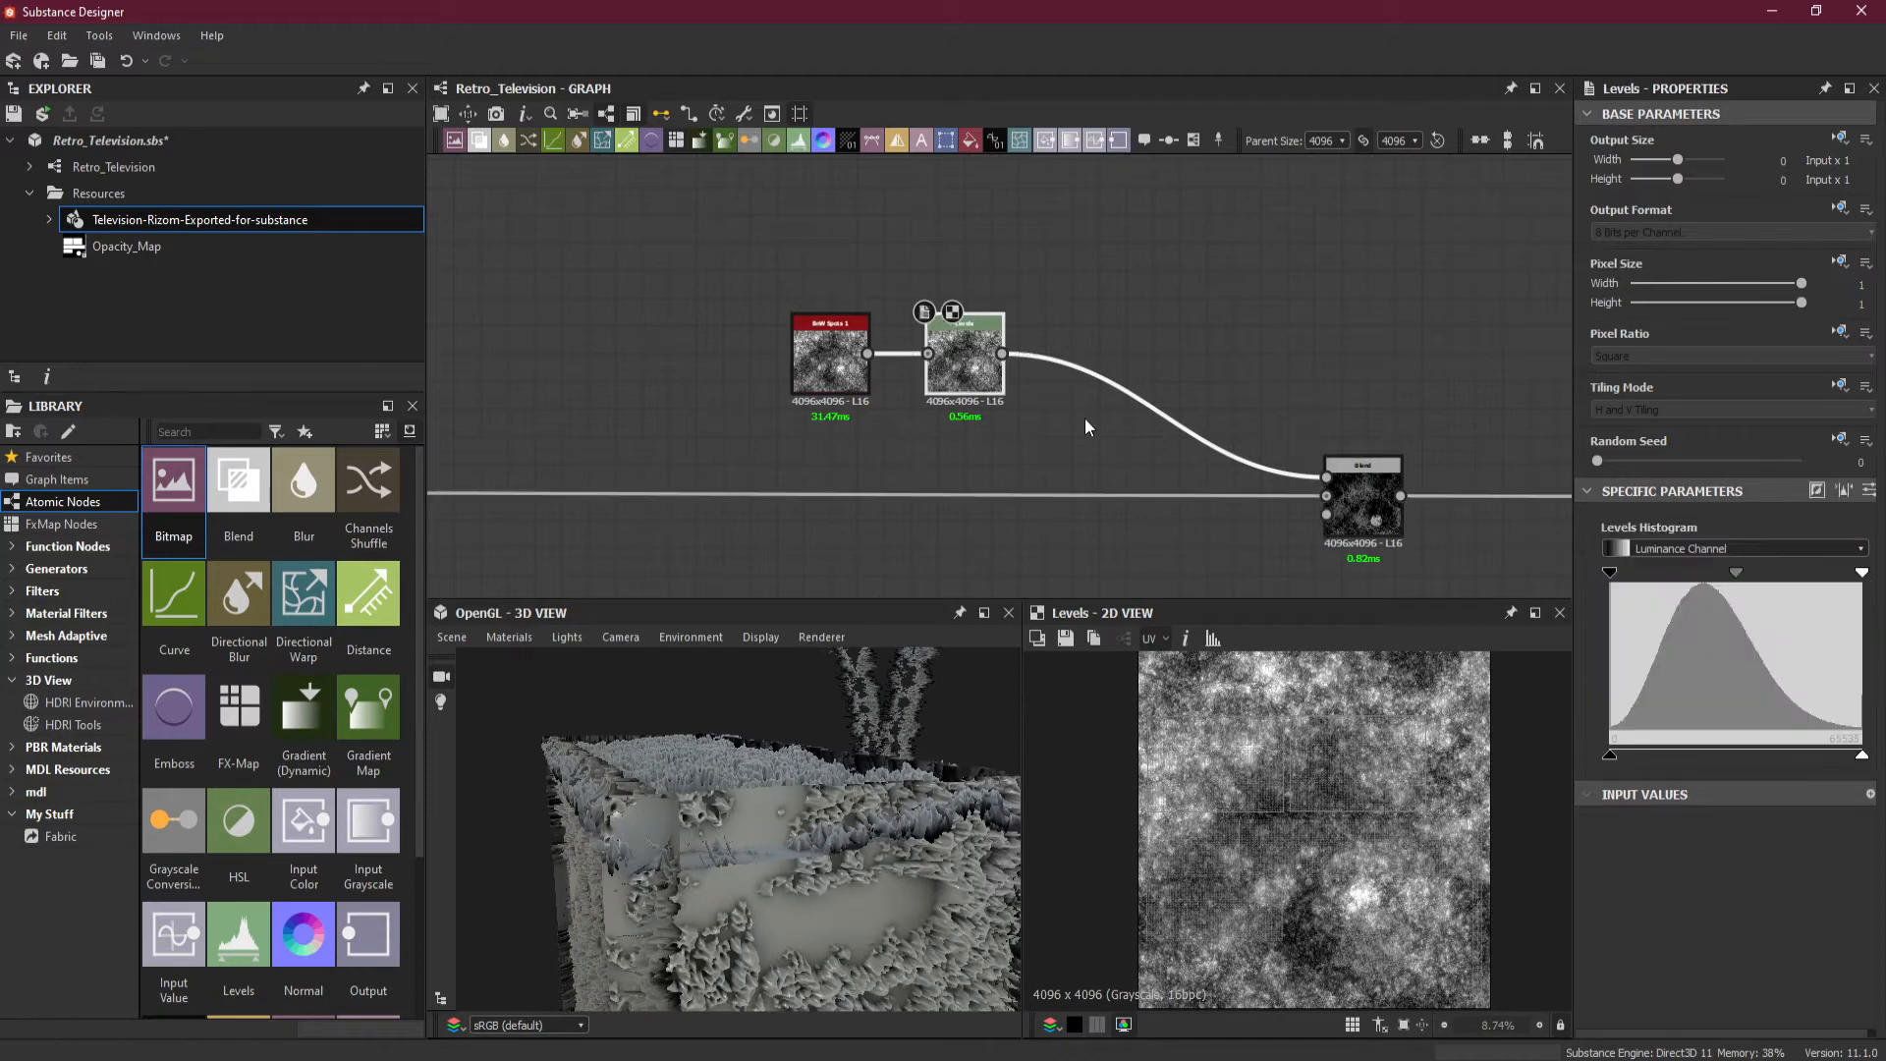
drag(1861, 754, 1648, 754)
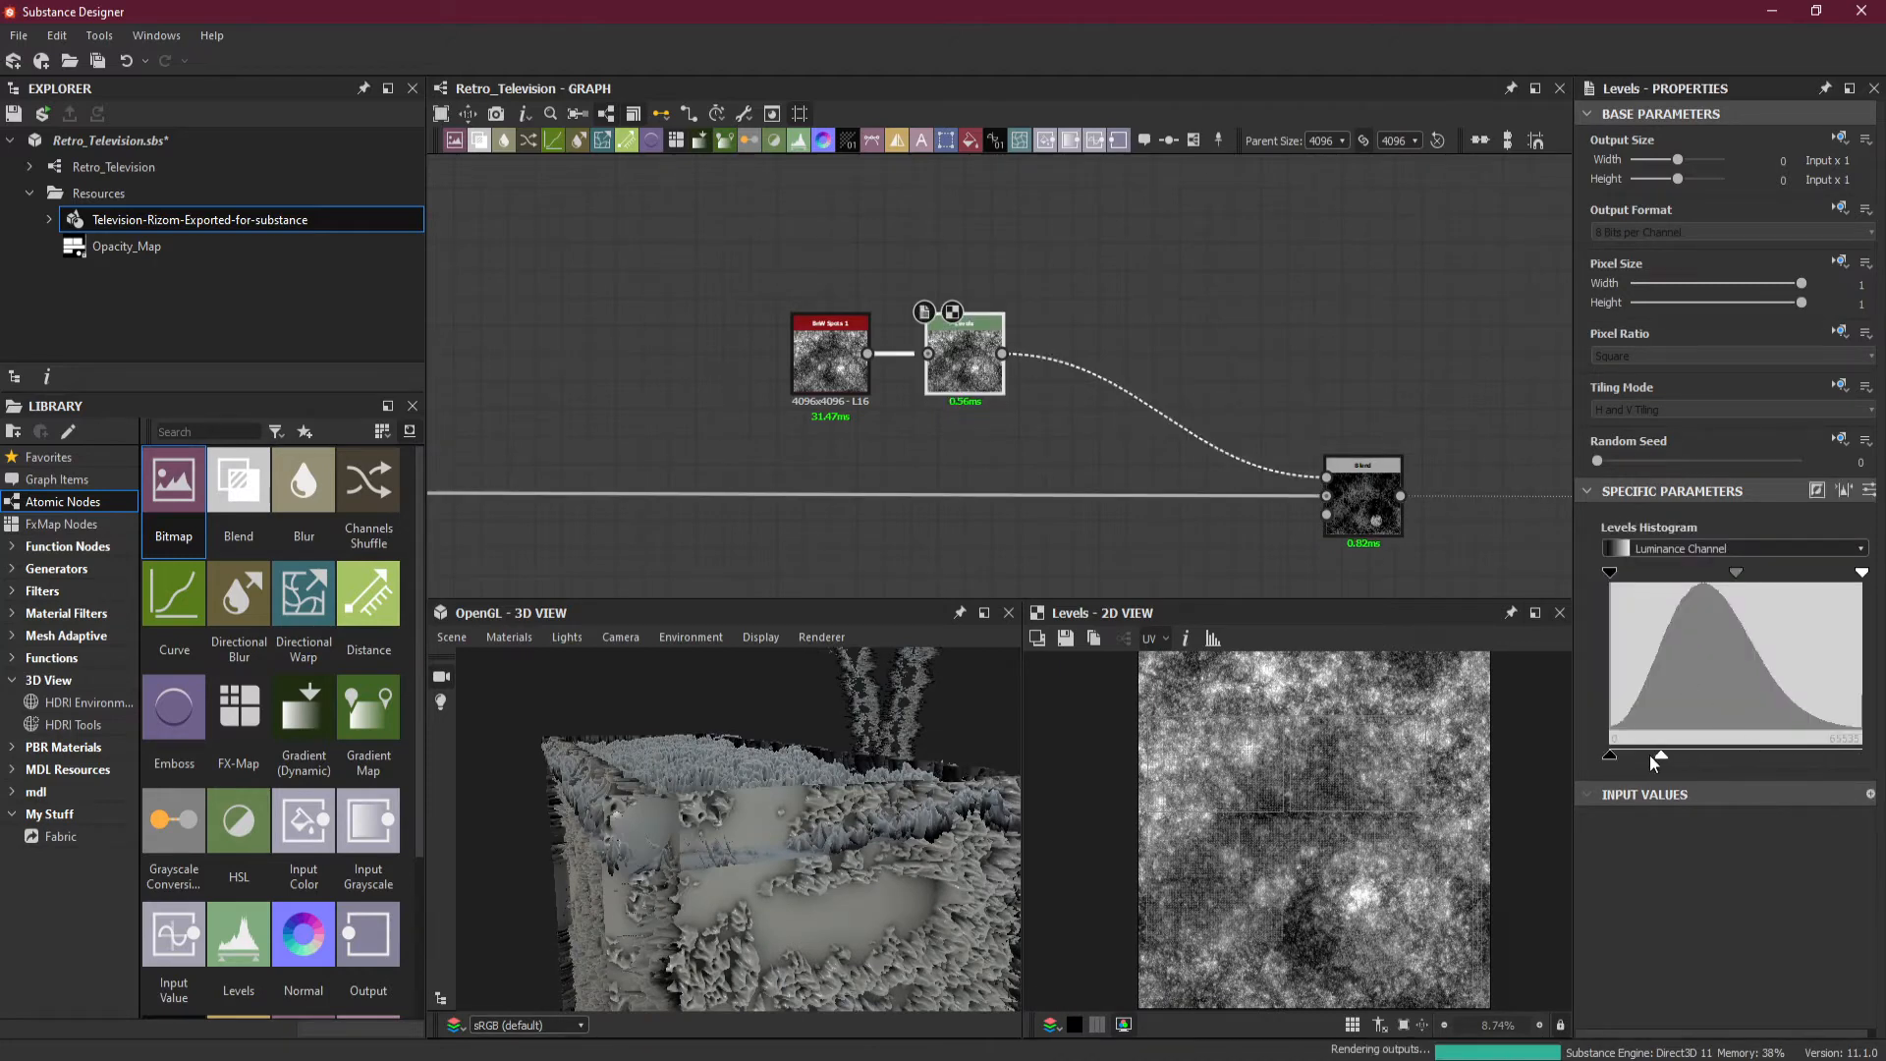
key(ctrl+z)
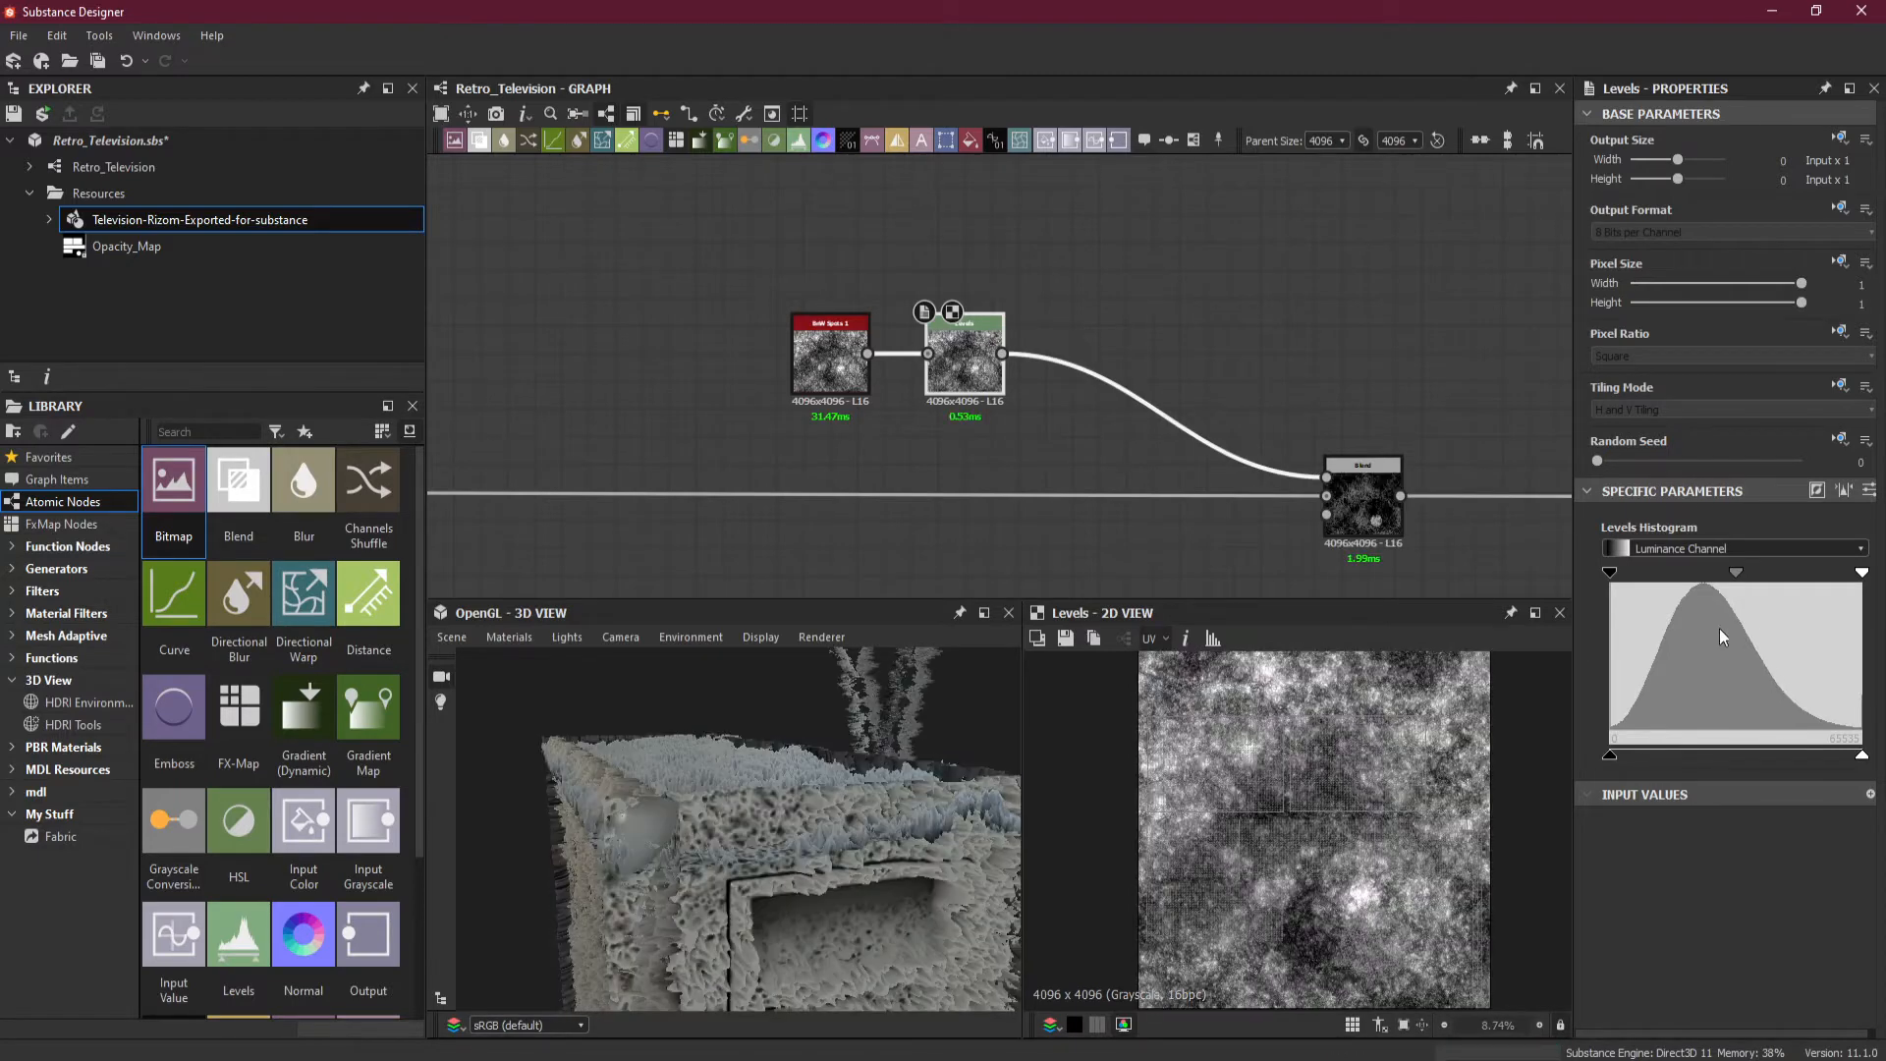
drag(1862, 572, 1668, 572)
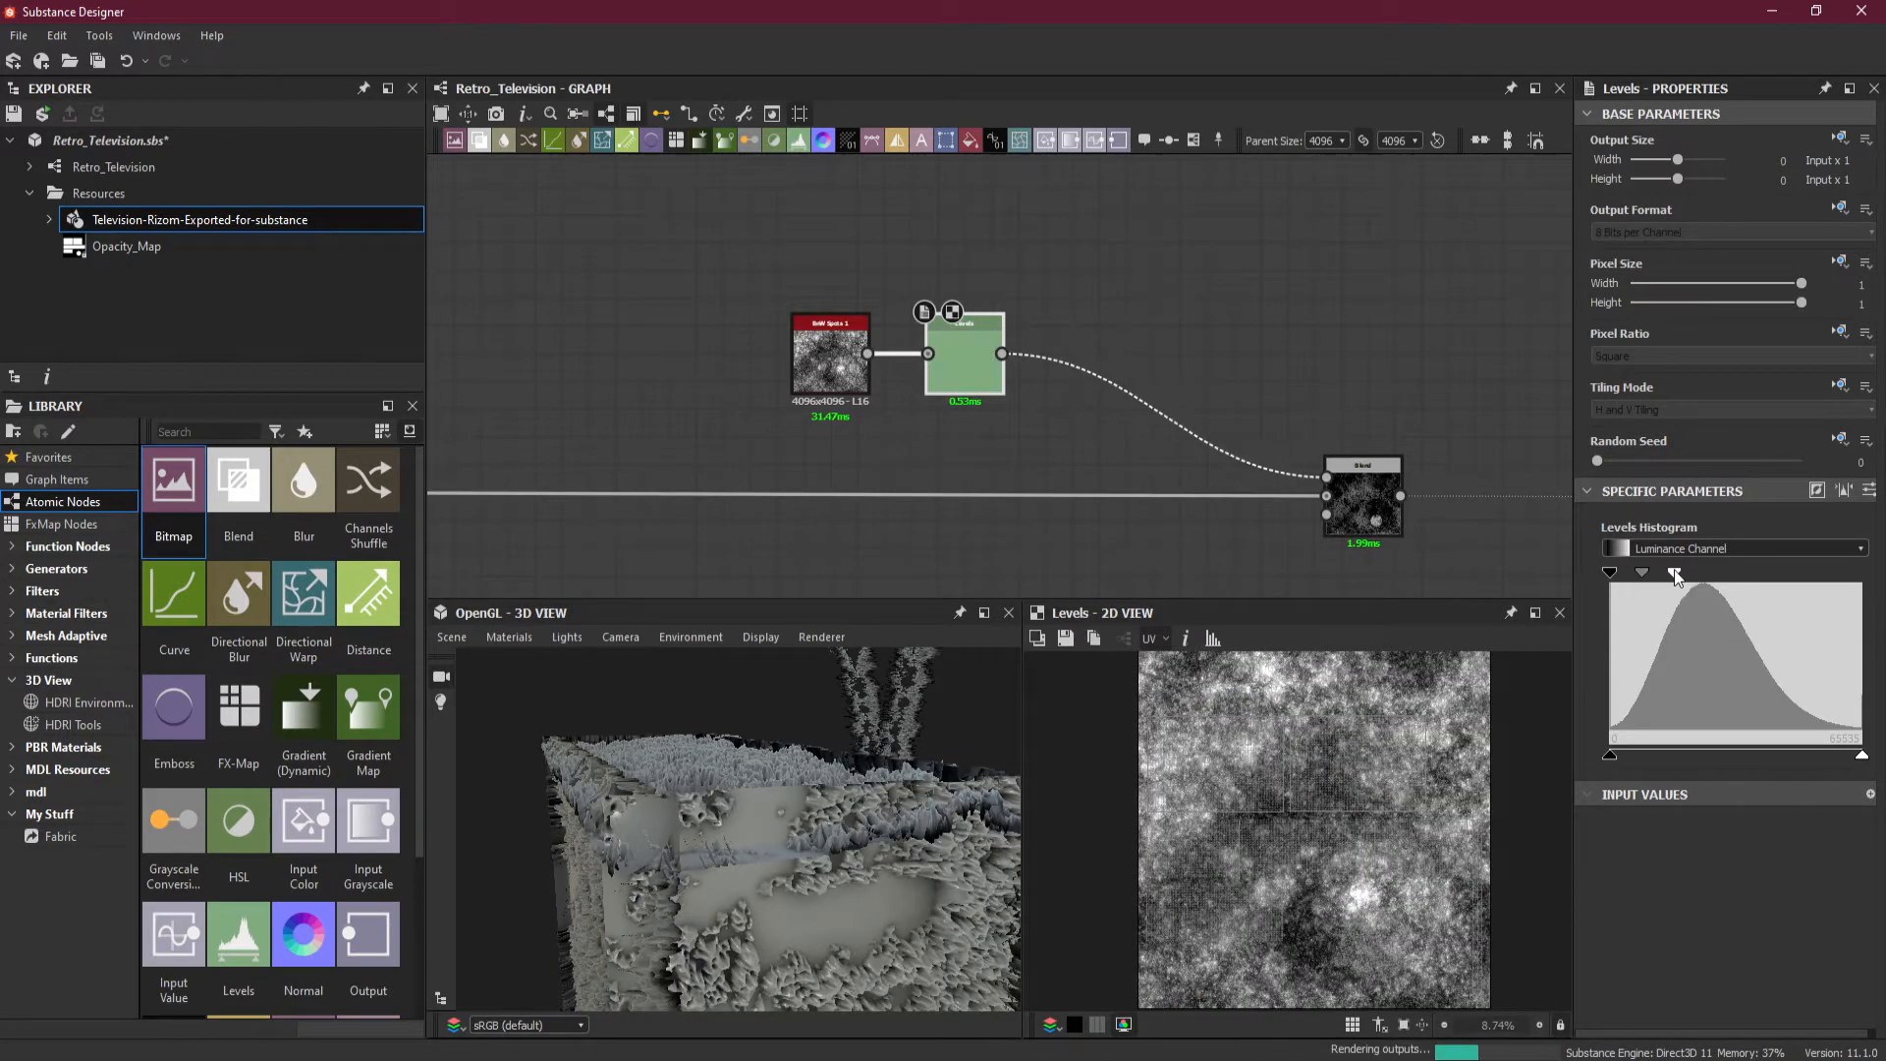
key(ctrl+z)
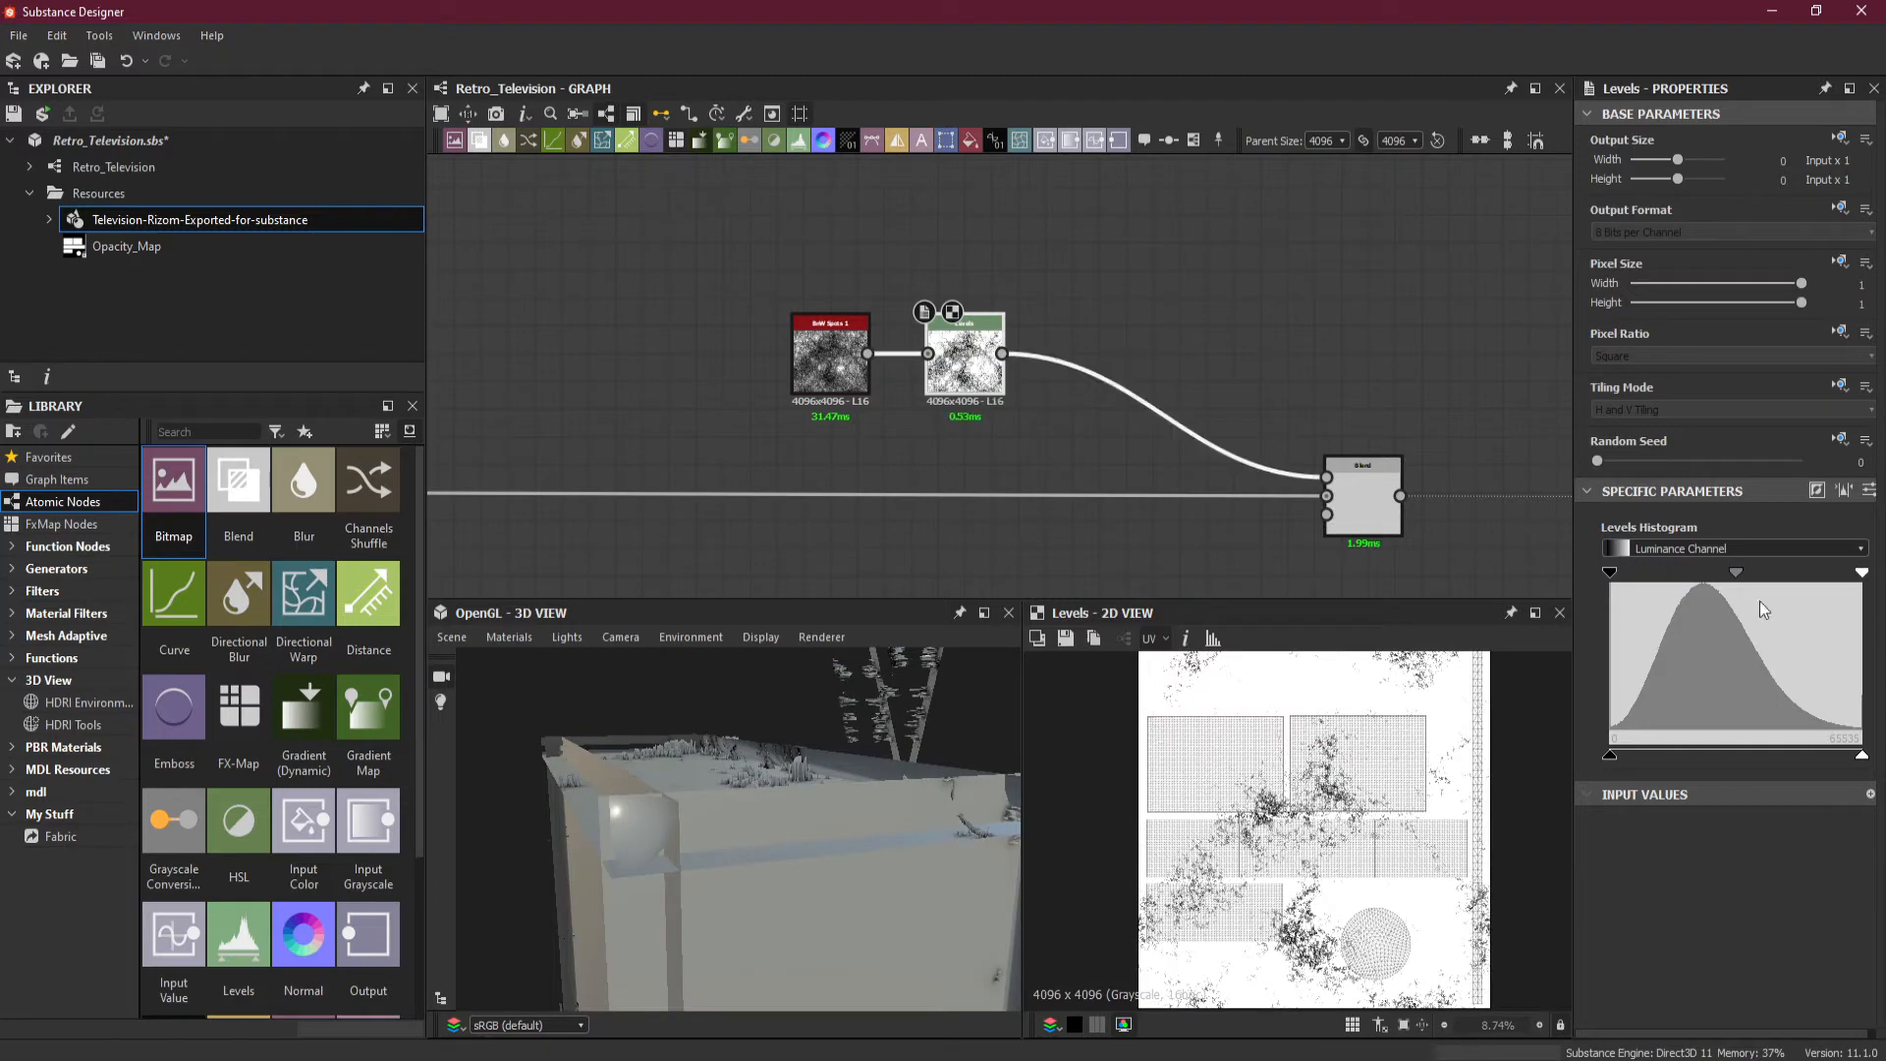
Raise the Levels node's input black point close to the white end so only the brightest spots remain as damage.
drag(1701, 572, 1807, 580)
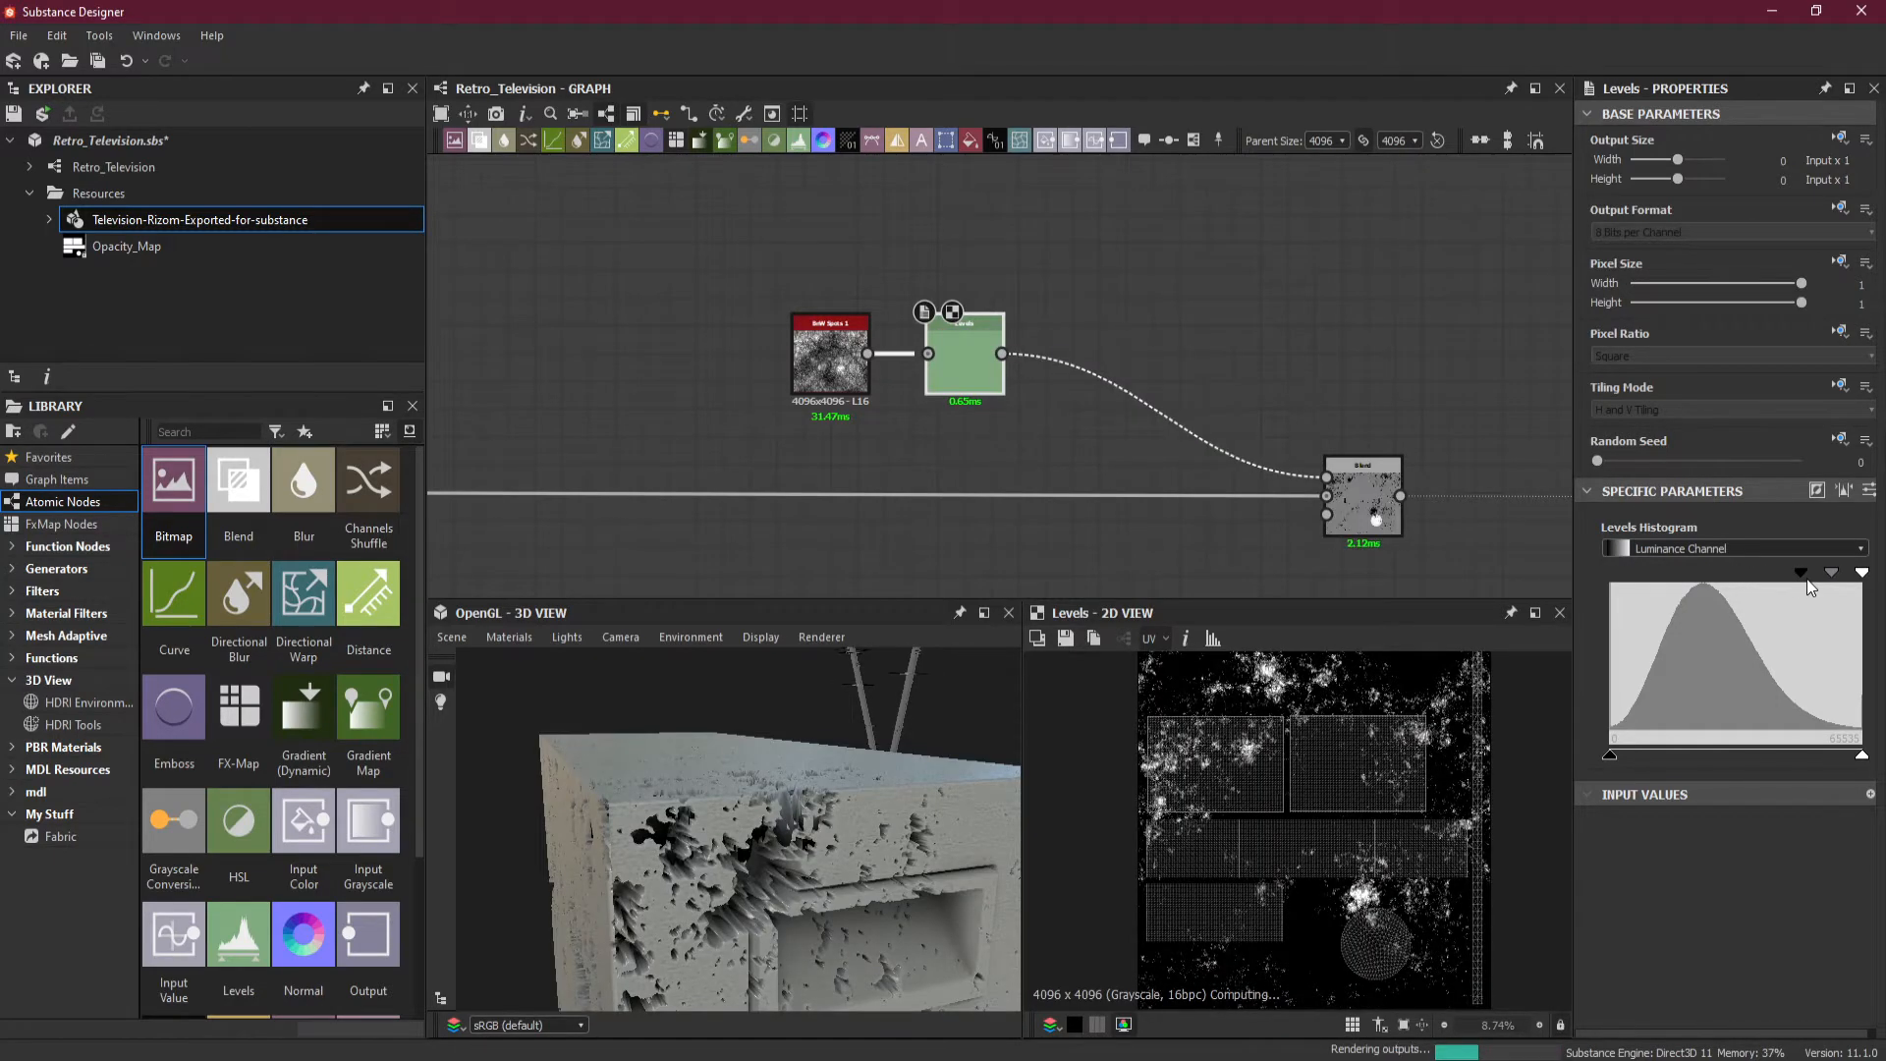
scroll(1501, 807, up, 3)
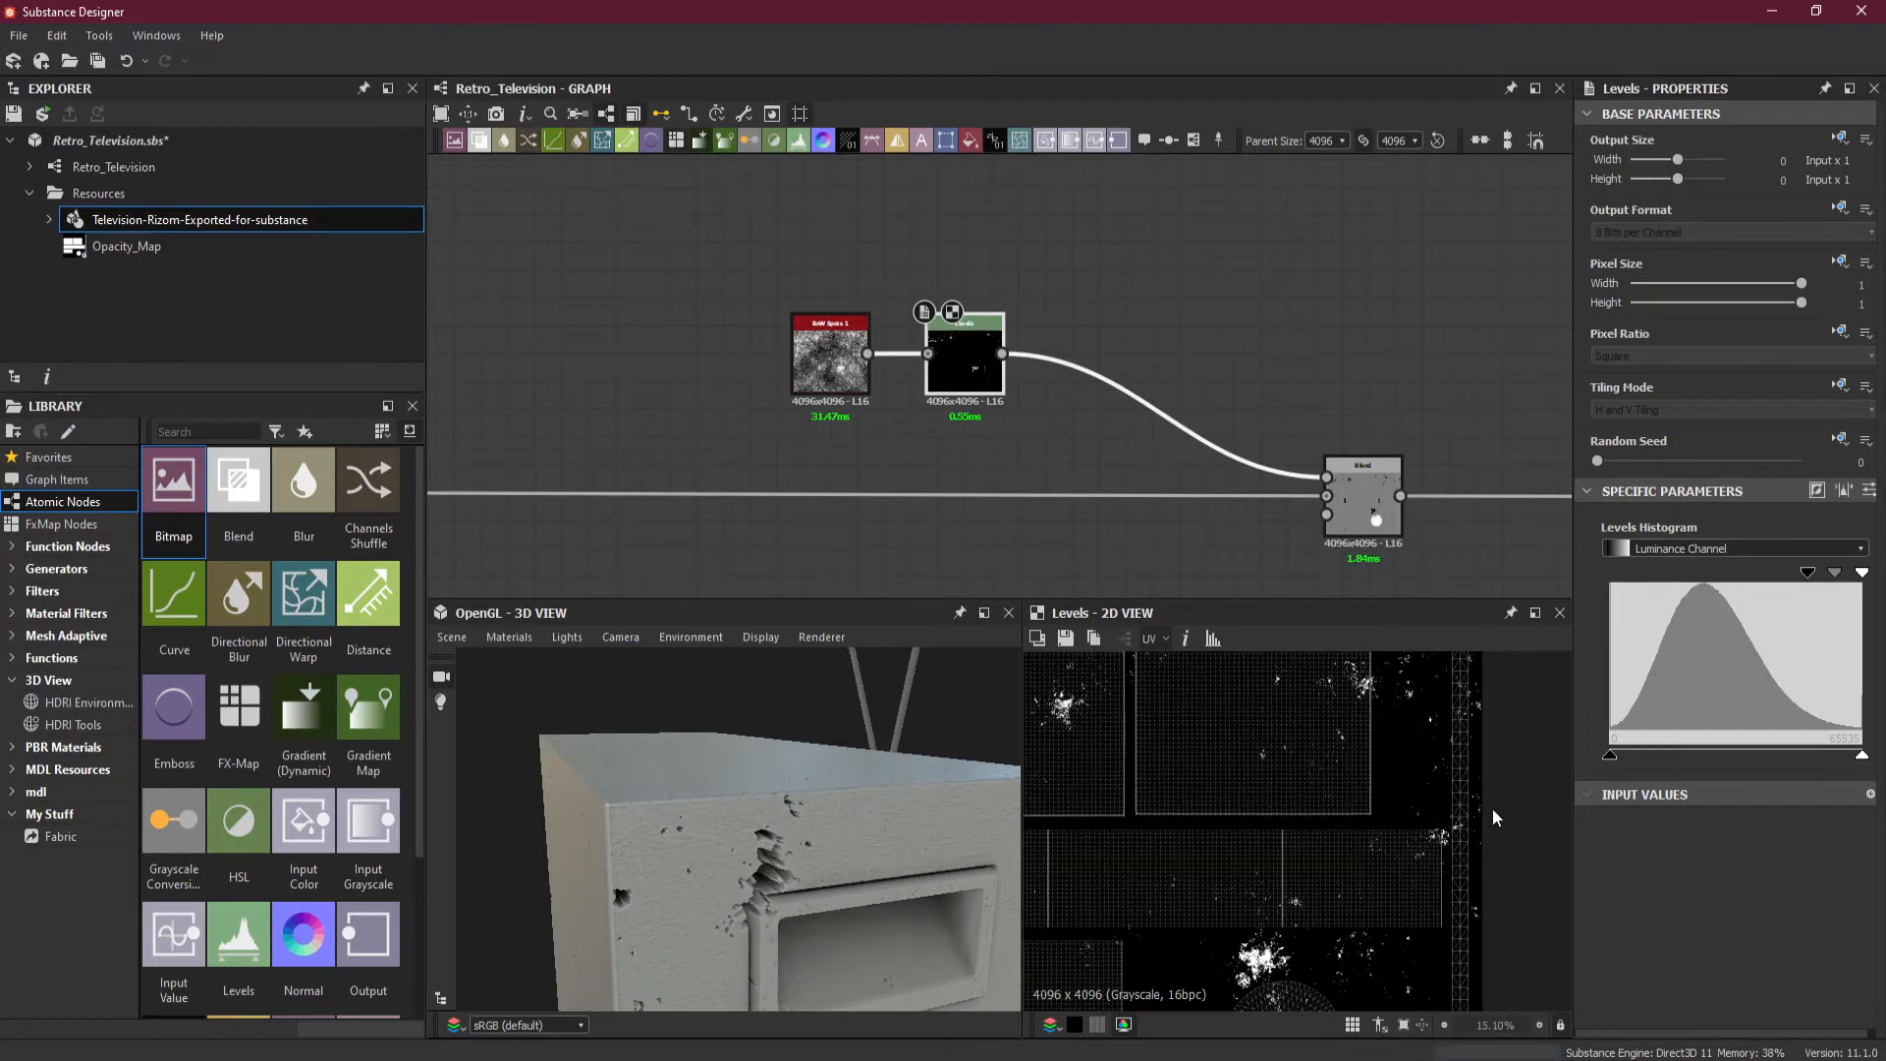
scroll(1309, 888, up, 1)
middle_drag(1308, 888, 1323, 852)
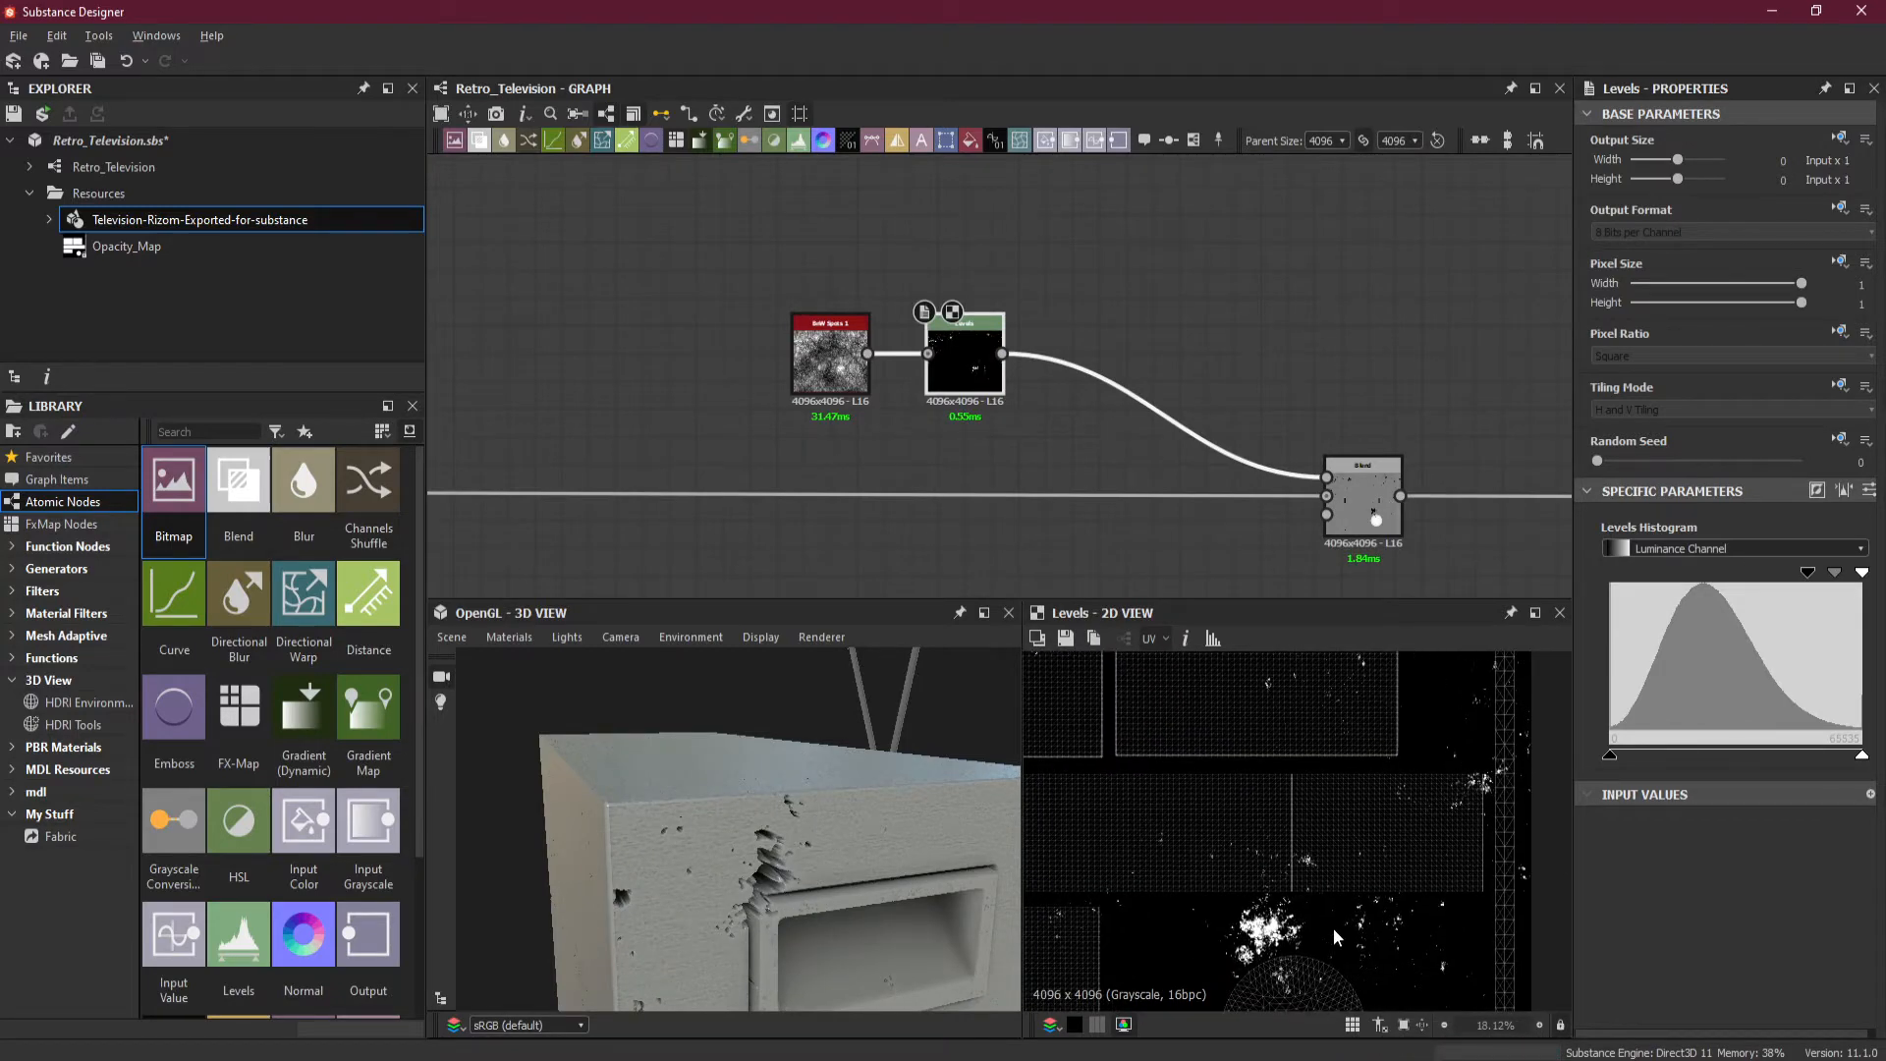
middle_drag(1334, 934, 1377, 891)
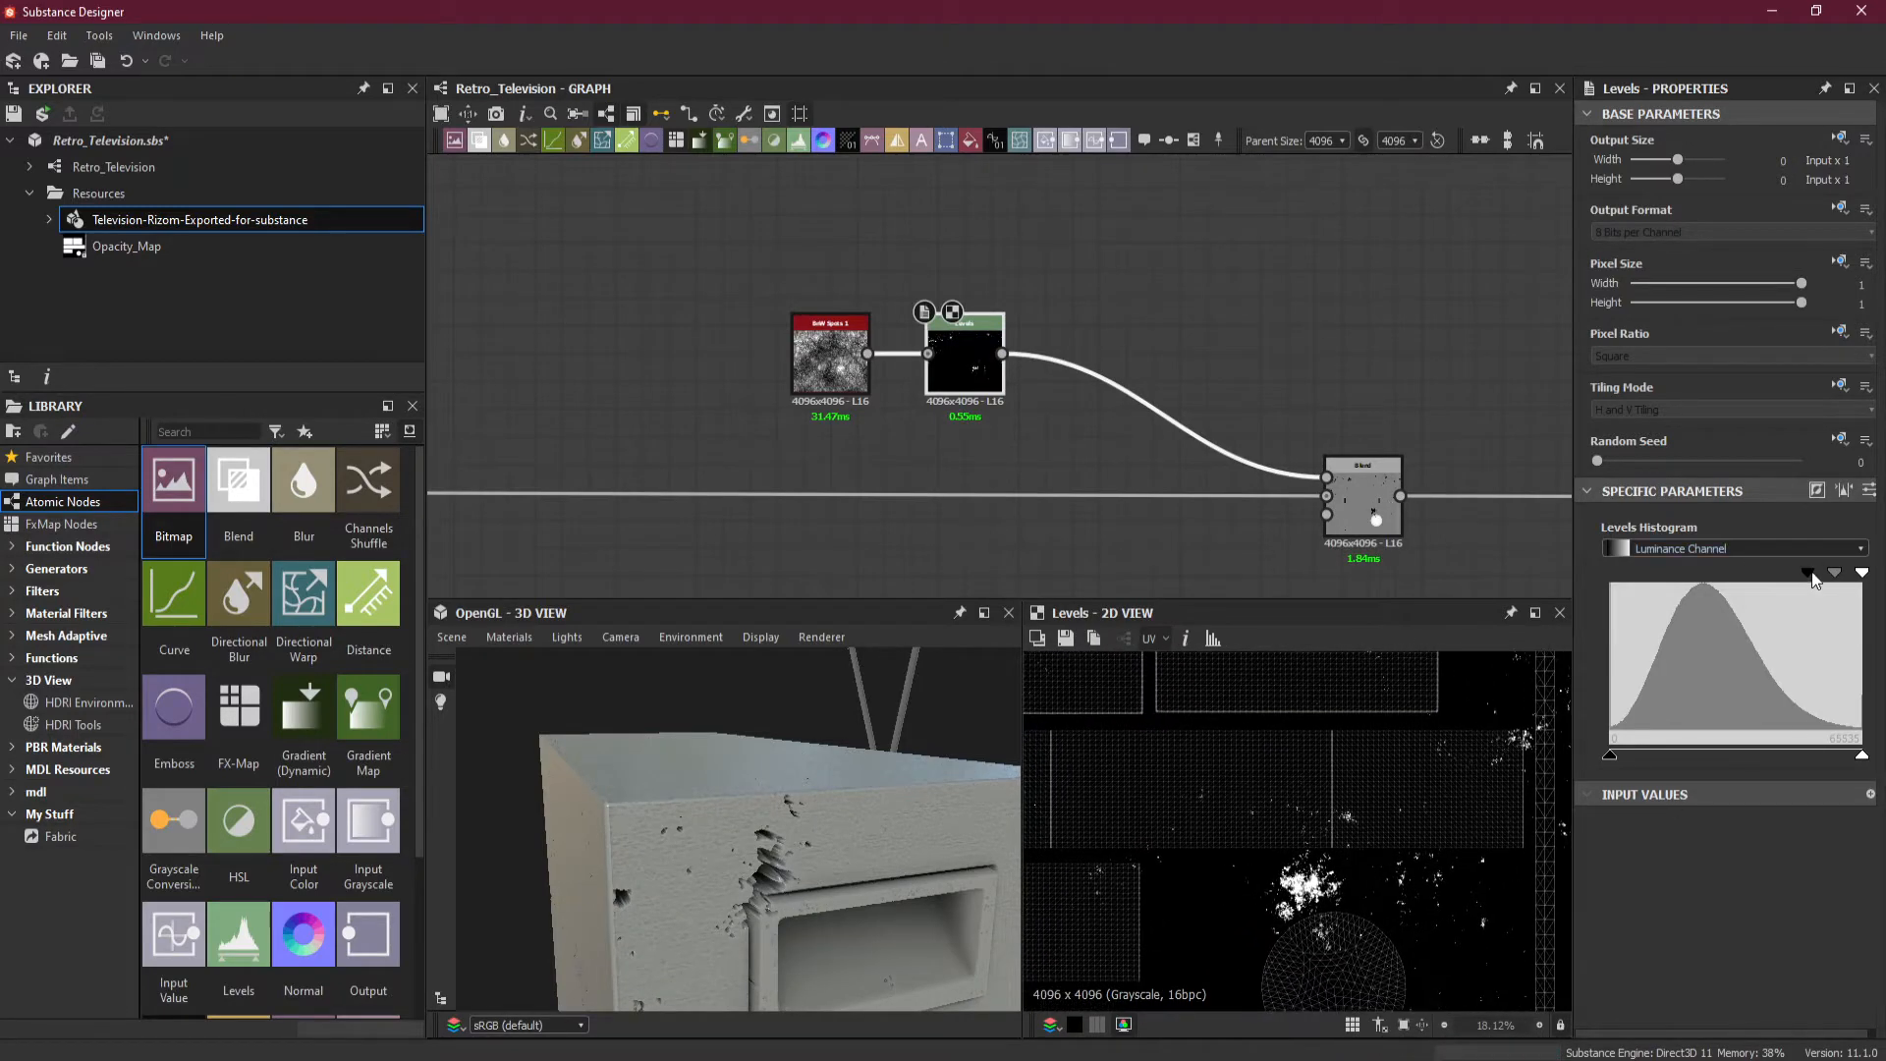
drag(1813, 580, 1833, 582)
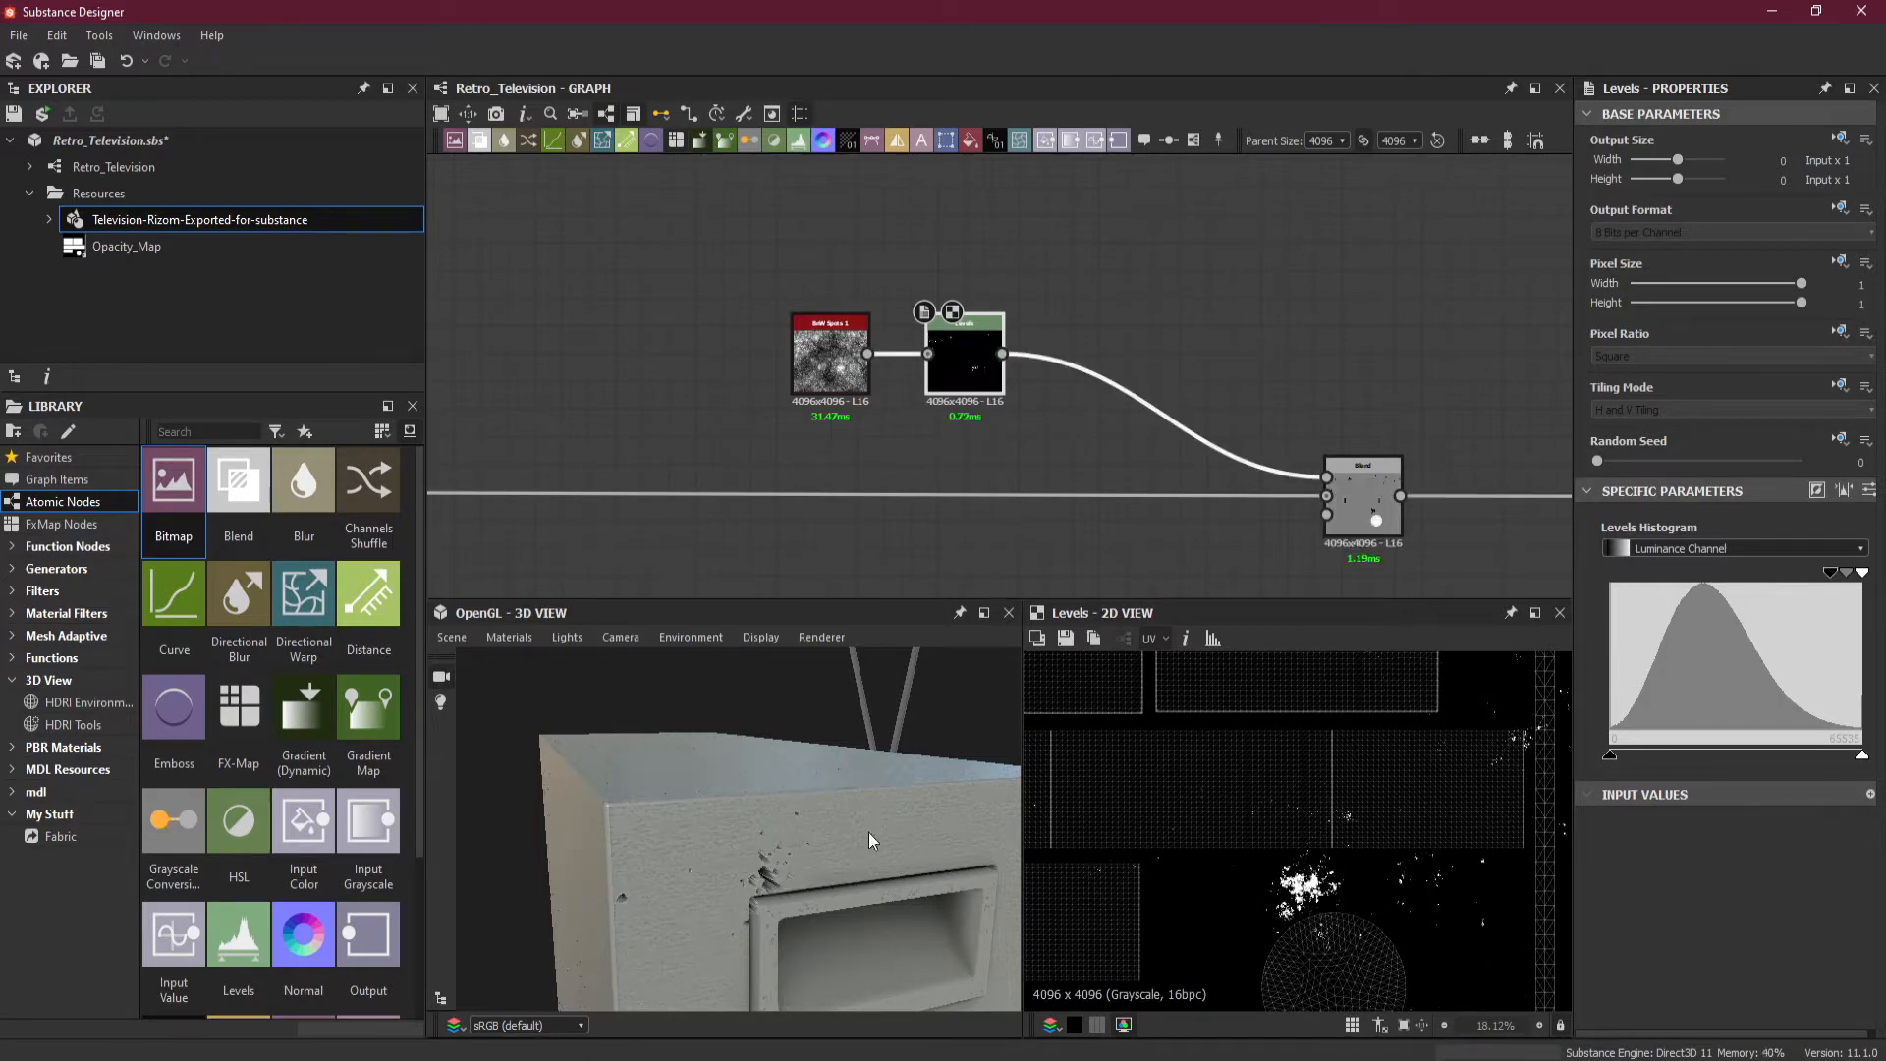
Set the BnW Spots 1 scale to 8 and check the resulting surface damage around the television model.
click(831, 364)
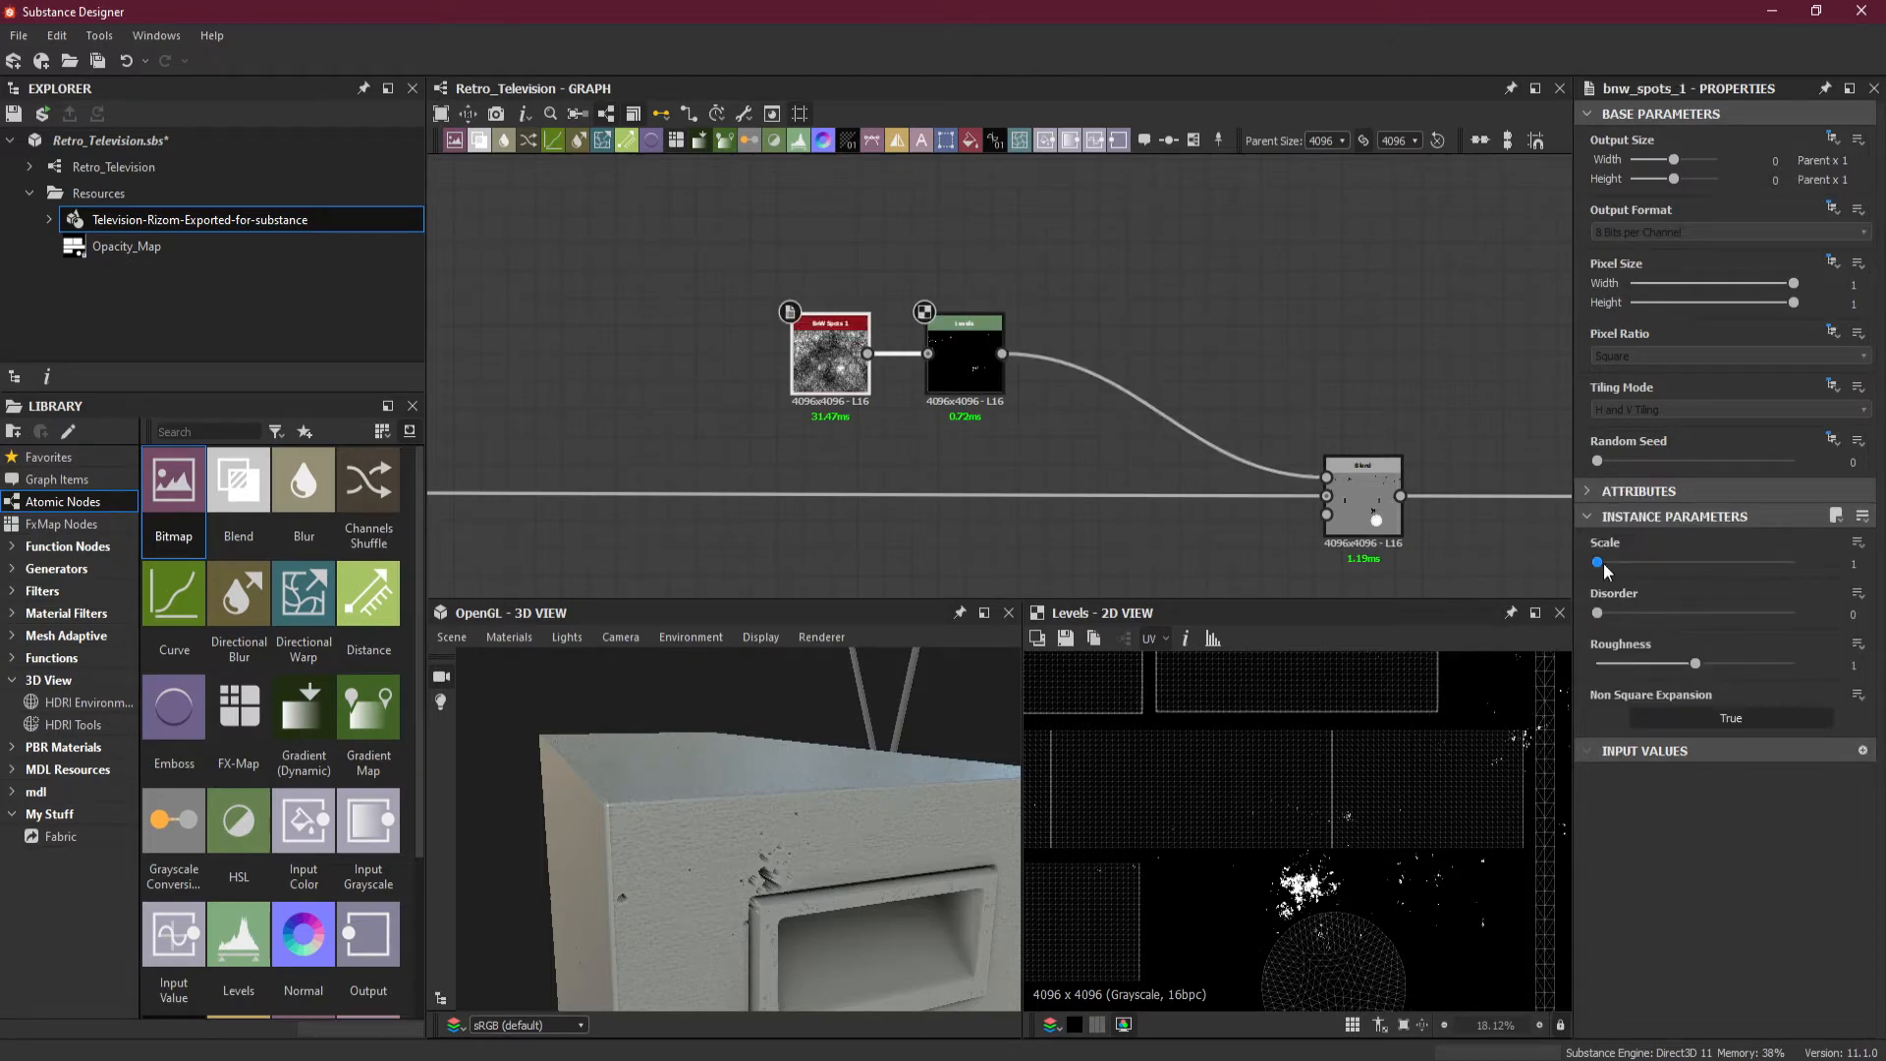
drag(1600, 566, 1822, 572)
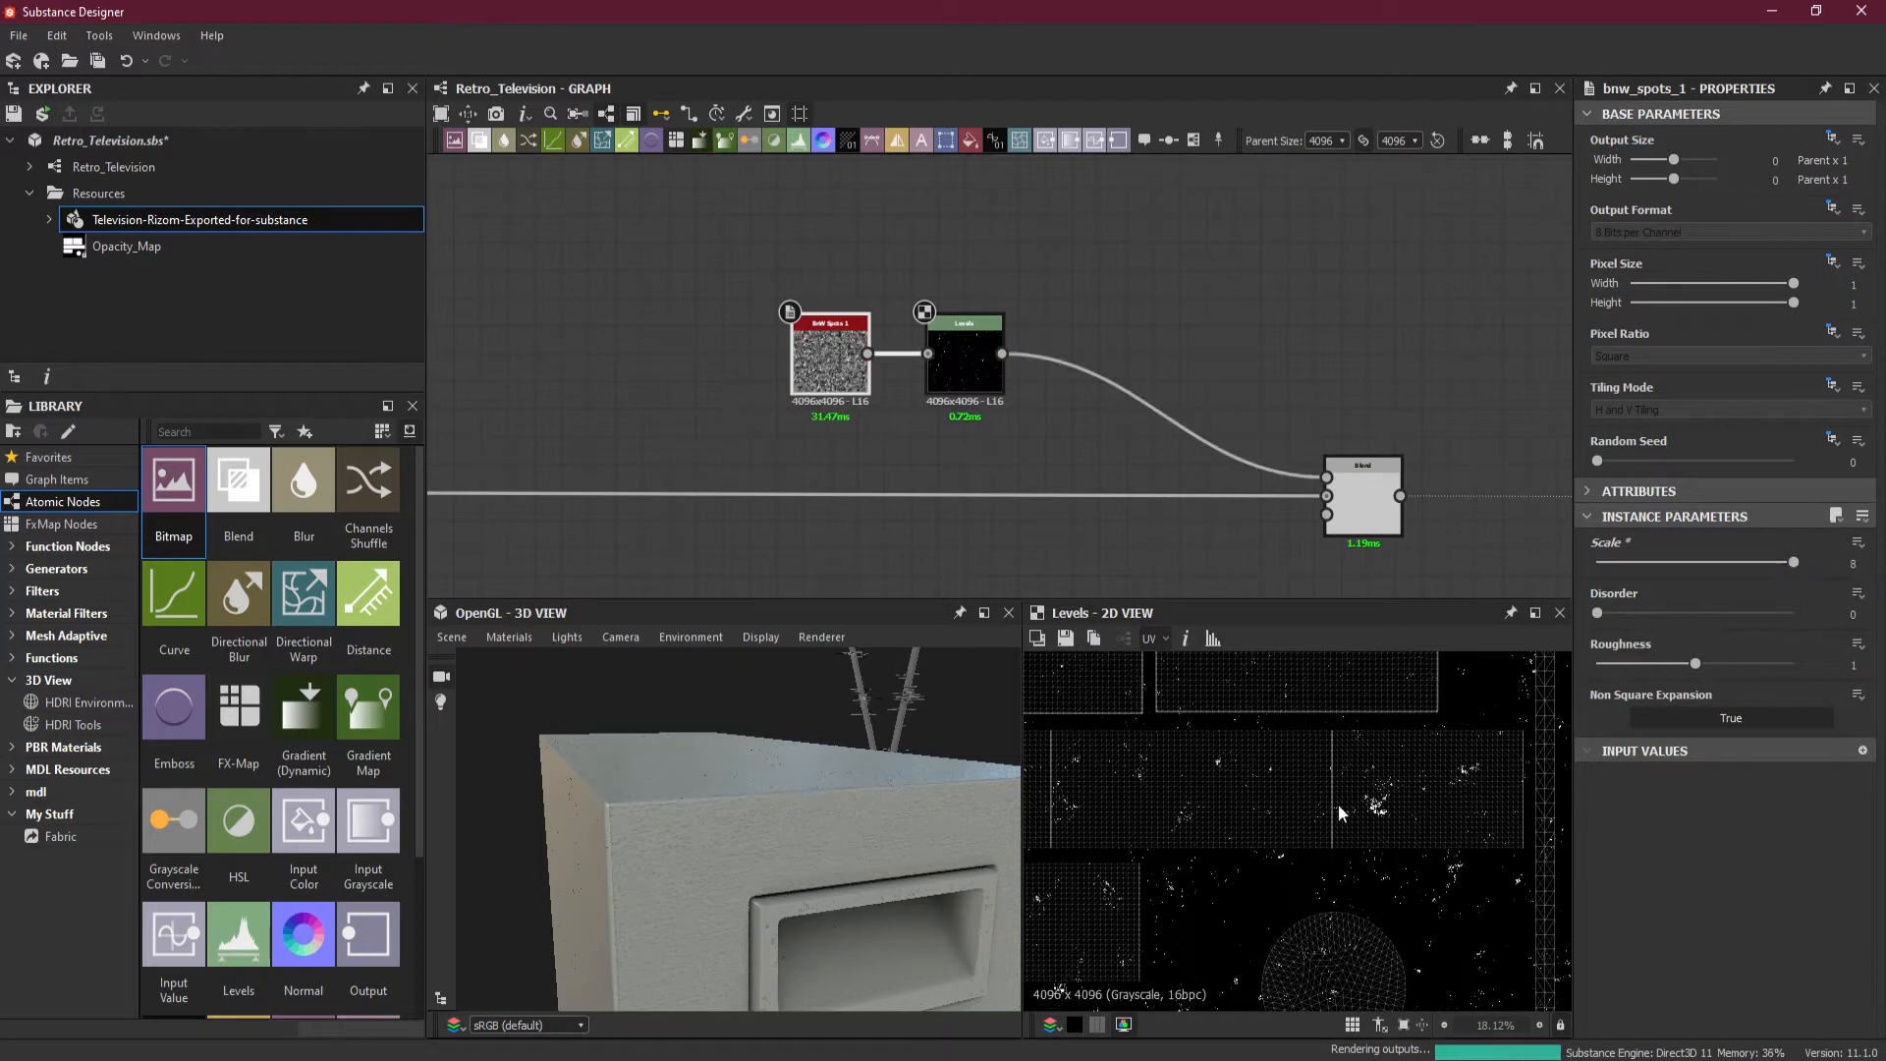
drag(985, 765, 805, 872)
drag(880, 929, 445, 800)
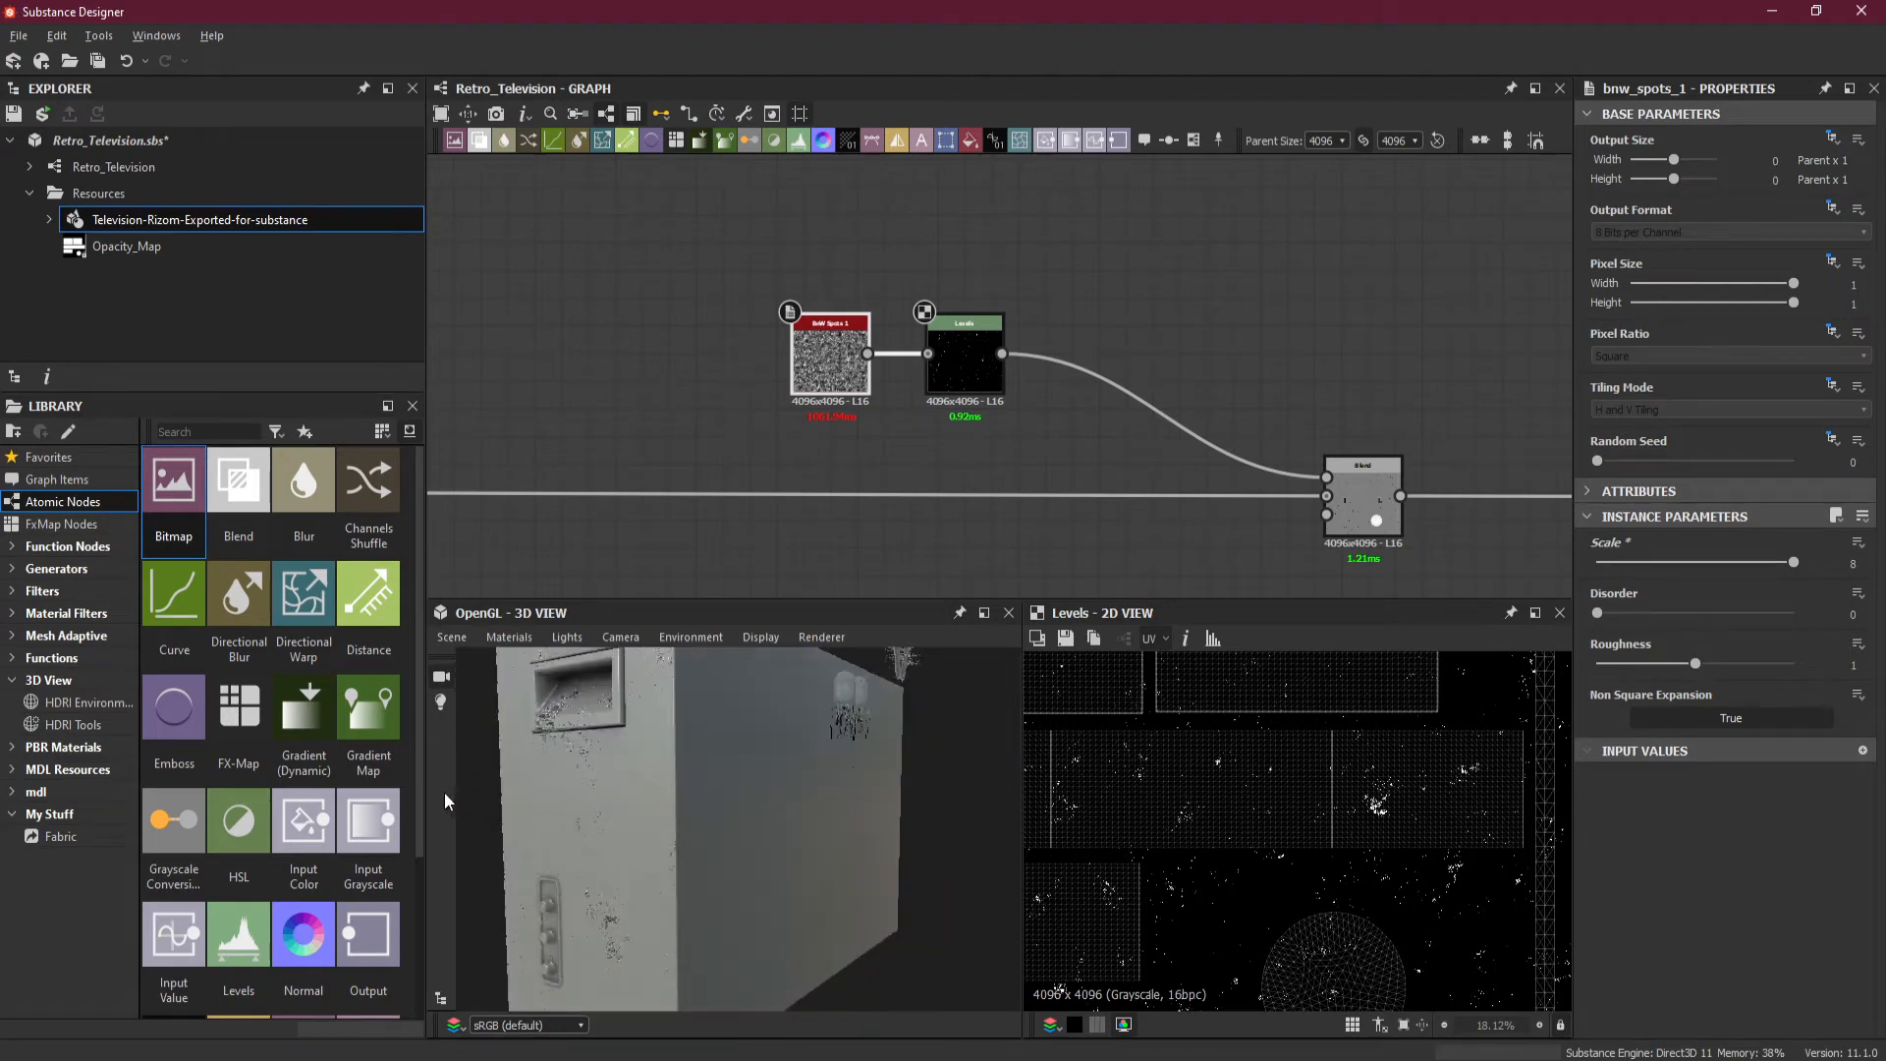
Set the BnW Spots 1 node's disorder to 0.25 and its roughness to 1.25.
drag(811, 757, 968, 737)
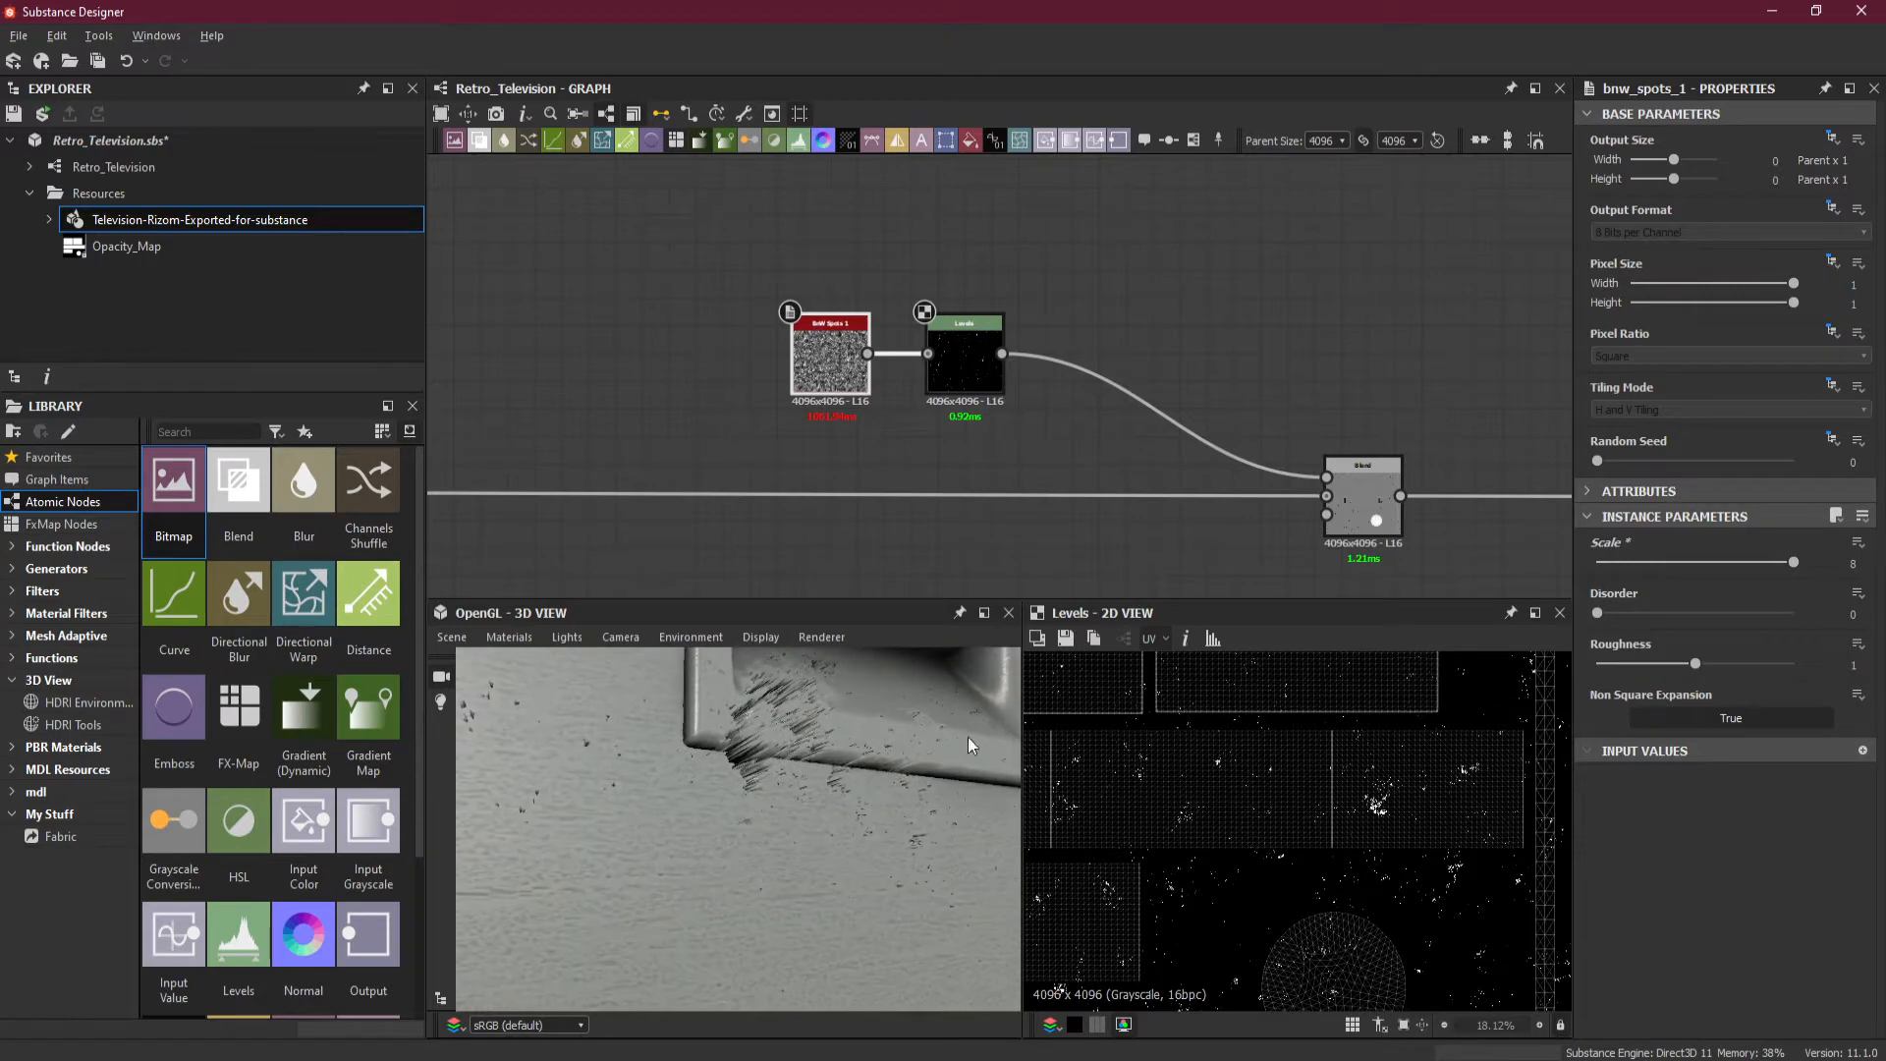
click(966, 374)
click(821, 339)
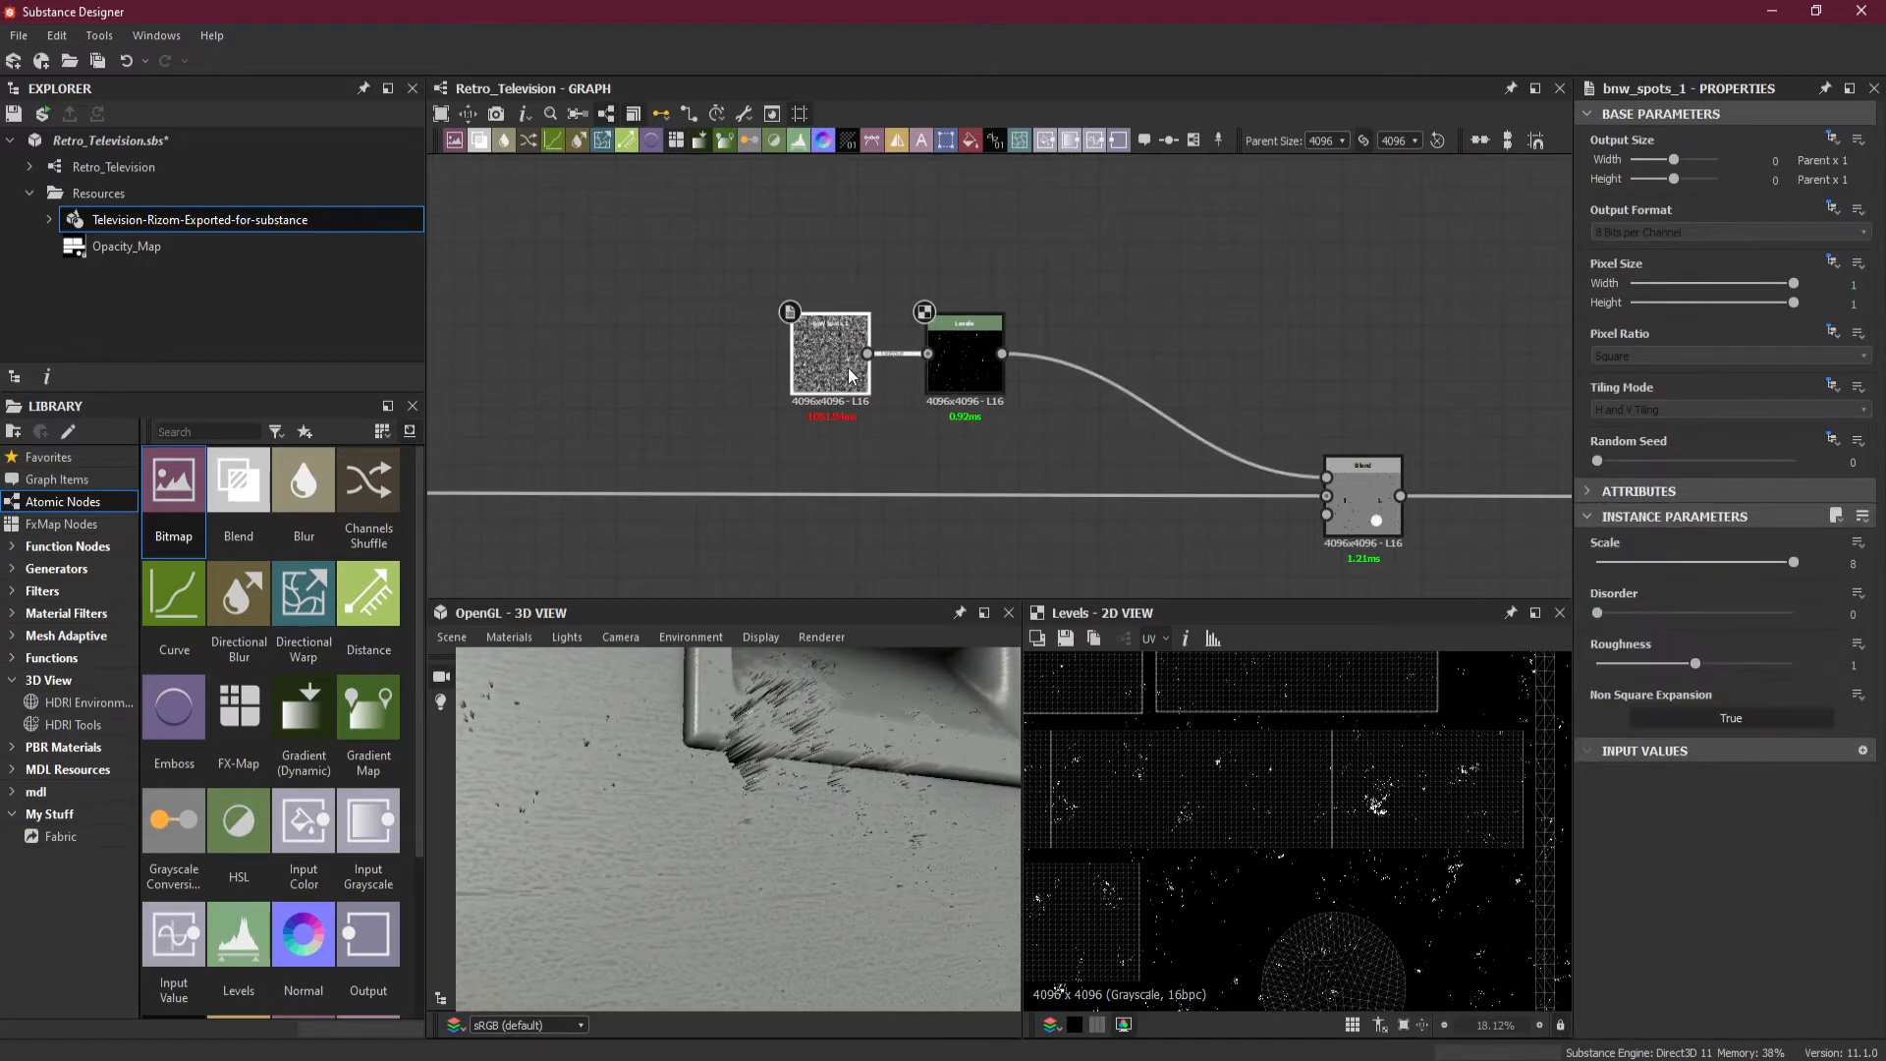
click(1816, 563)
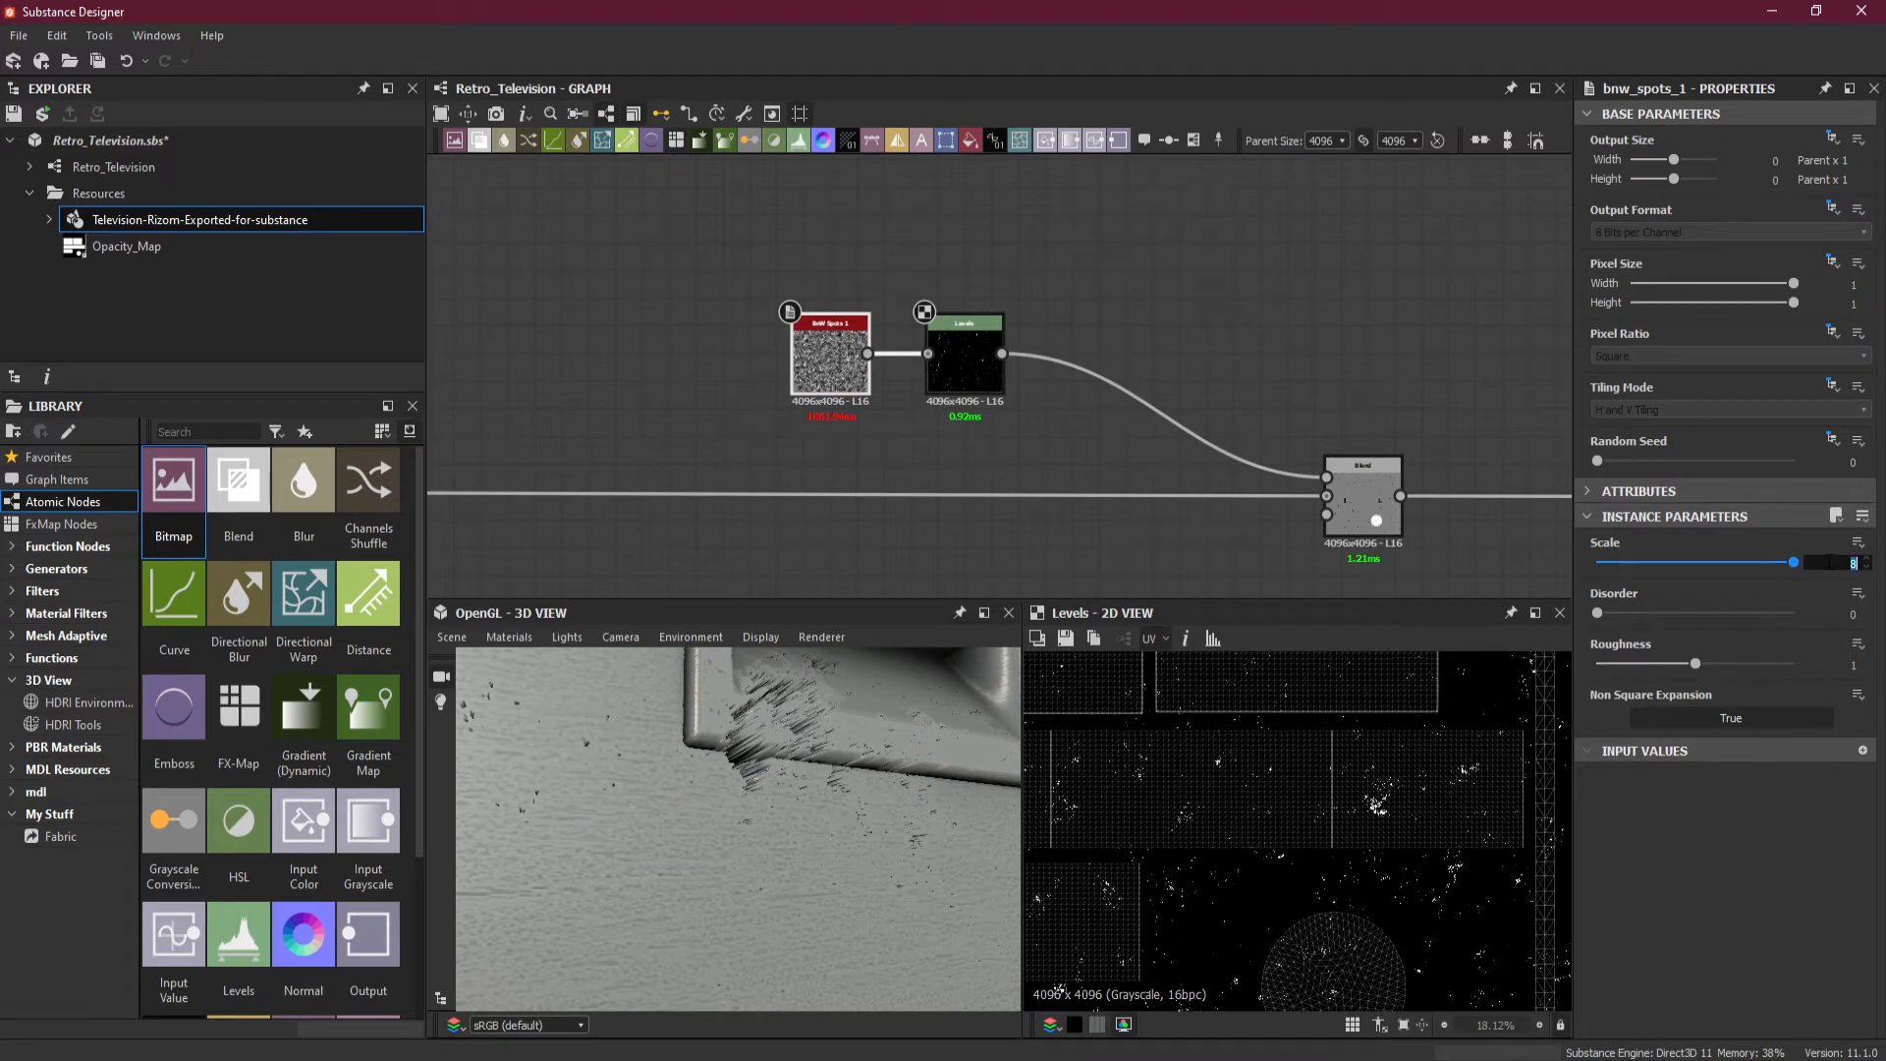
key(Escape)
drag(1602, 614, 1667, 619)
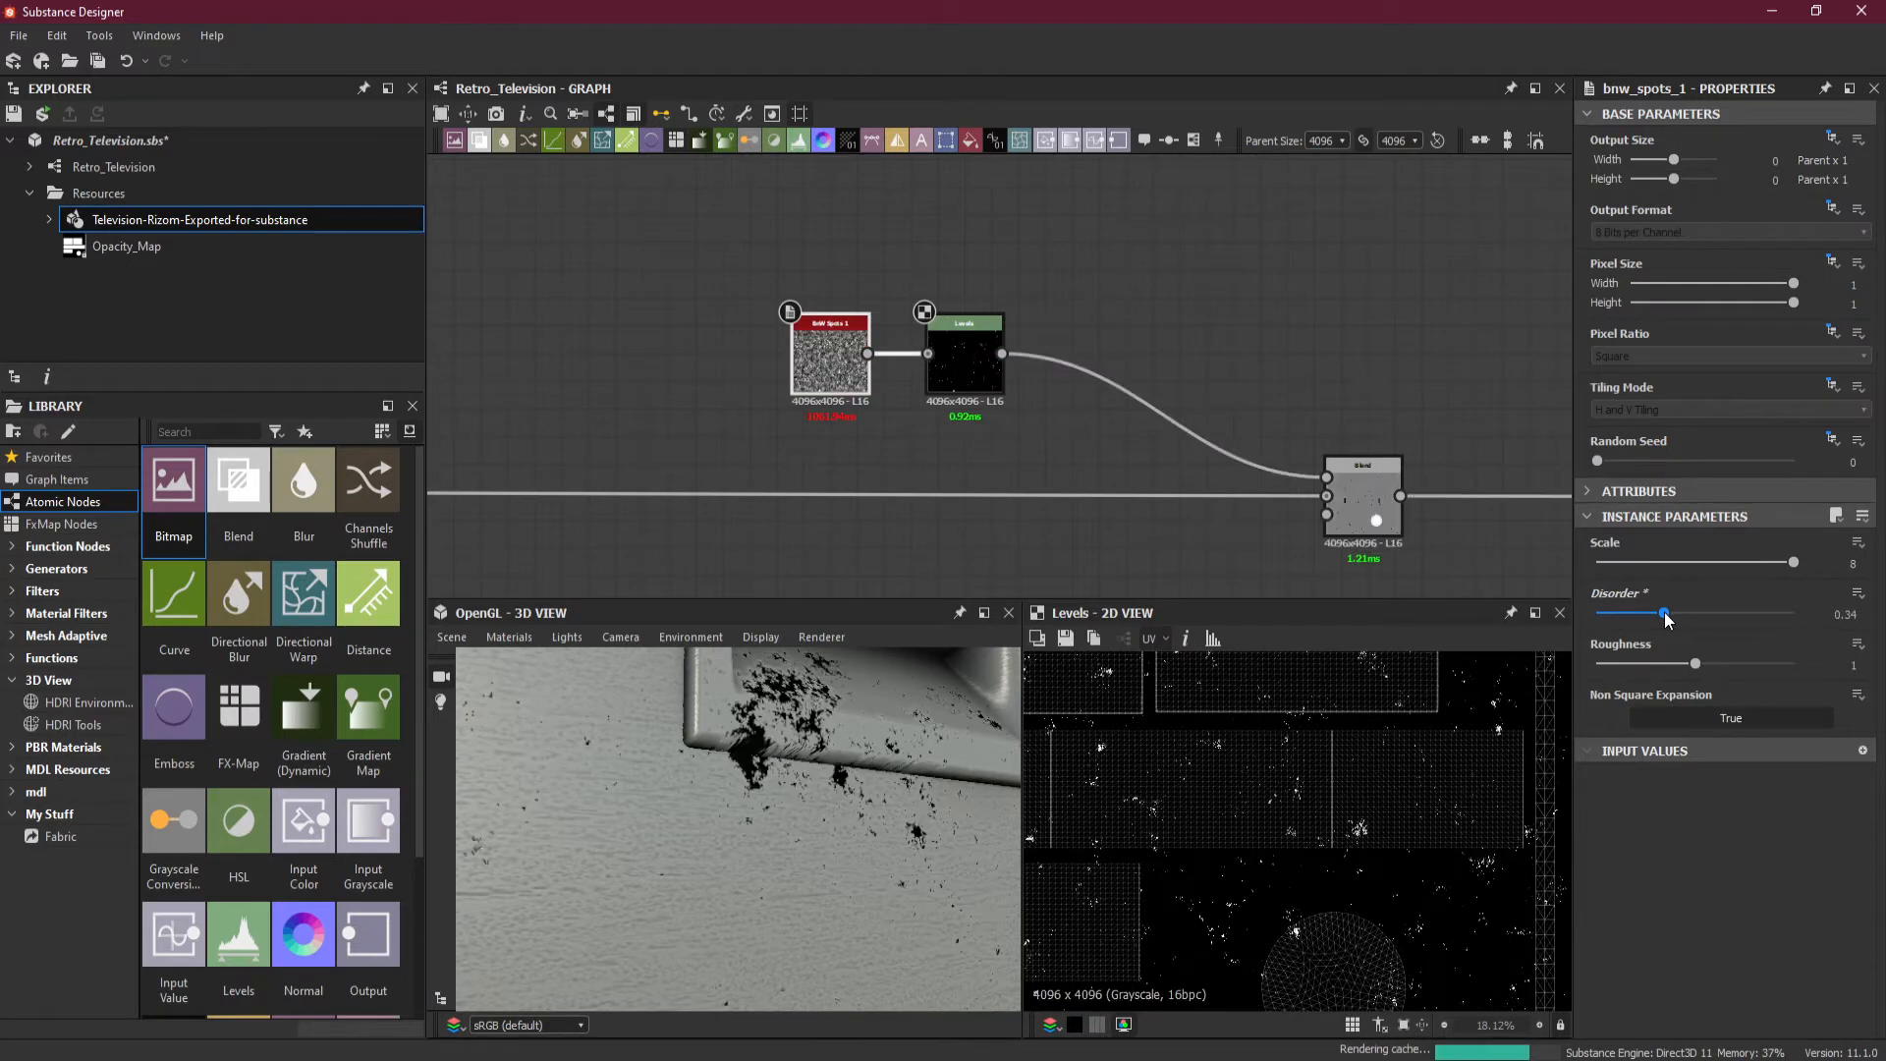
drag(1667, 619, 1657, 620)
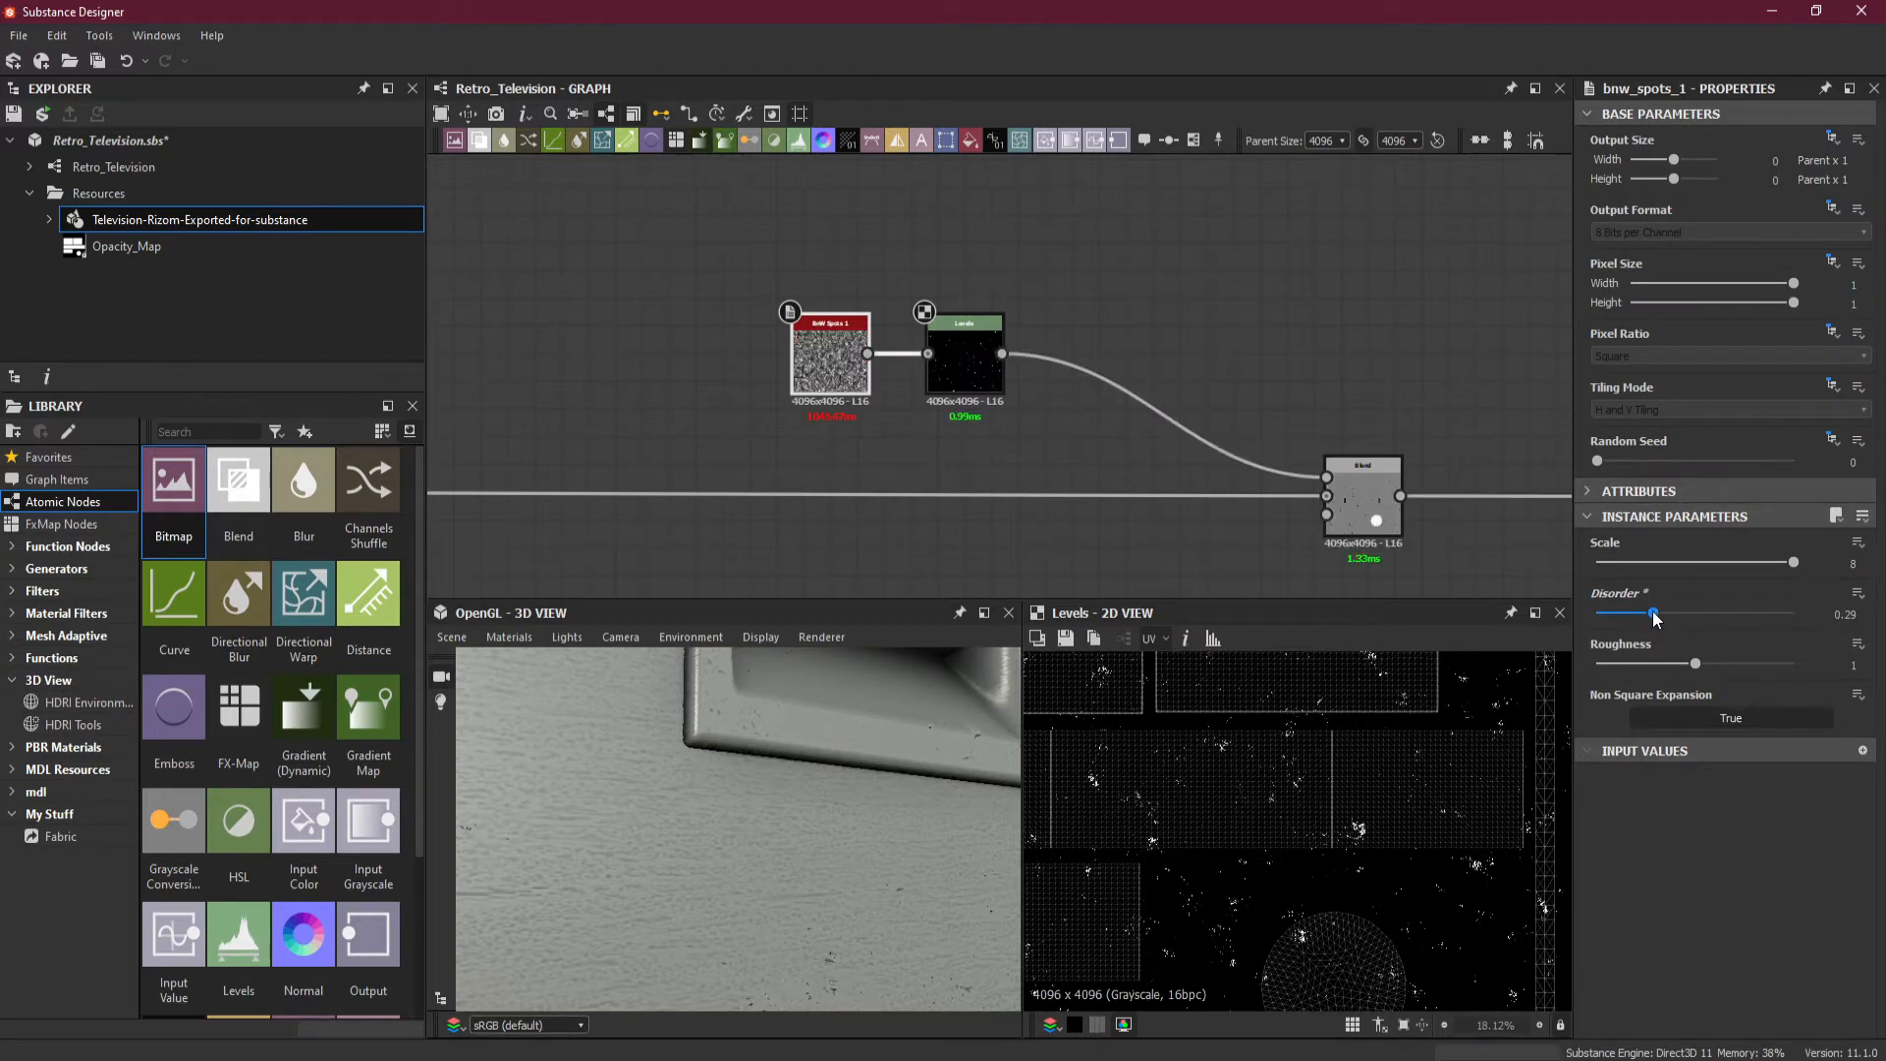
drag(1657, 619, 1650, 619)
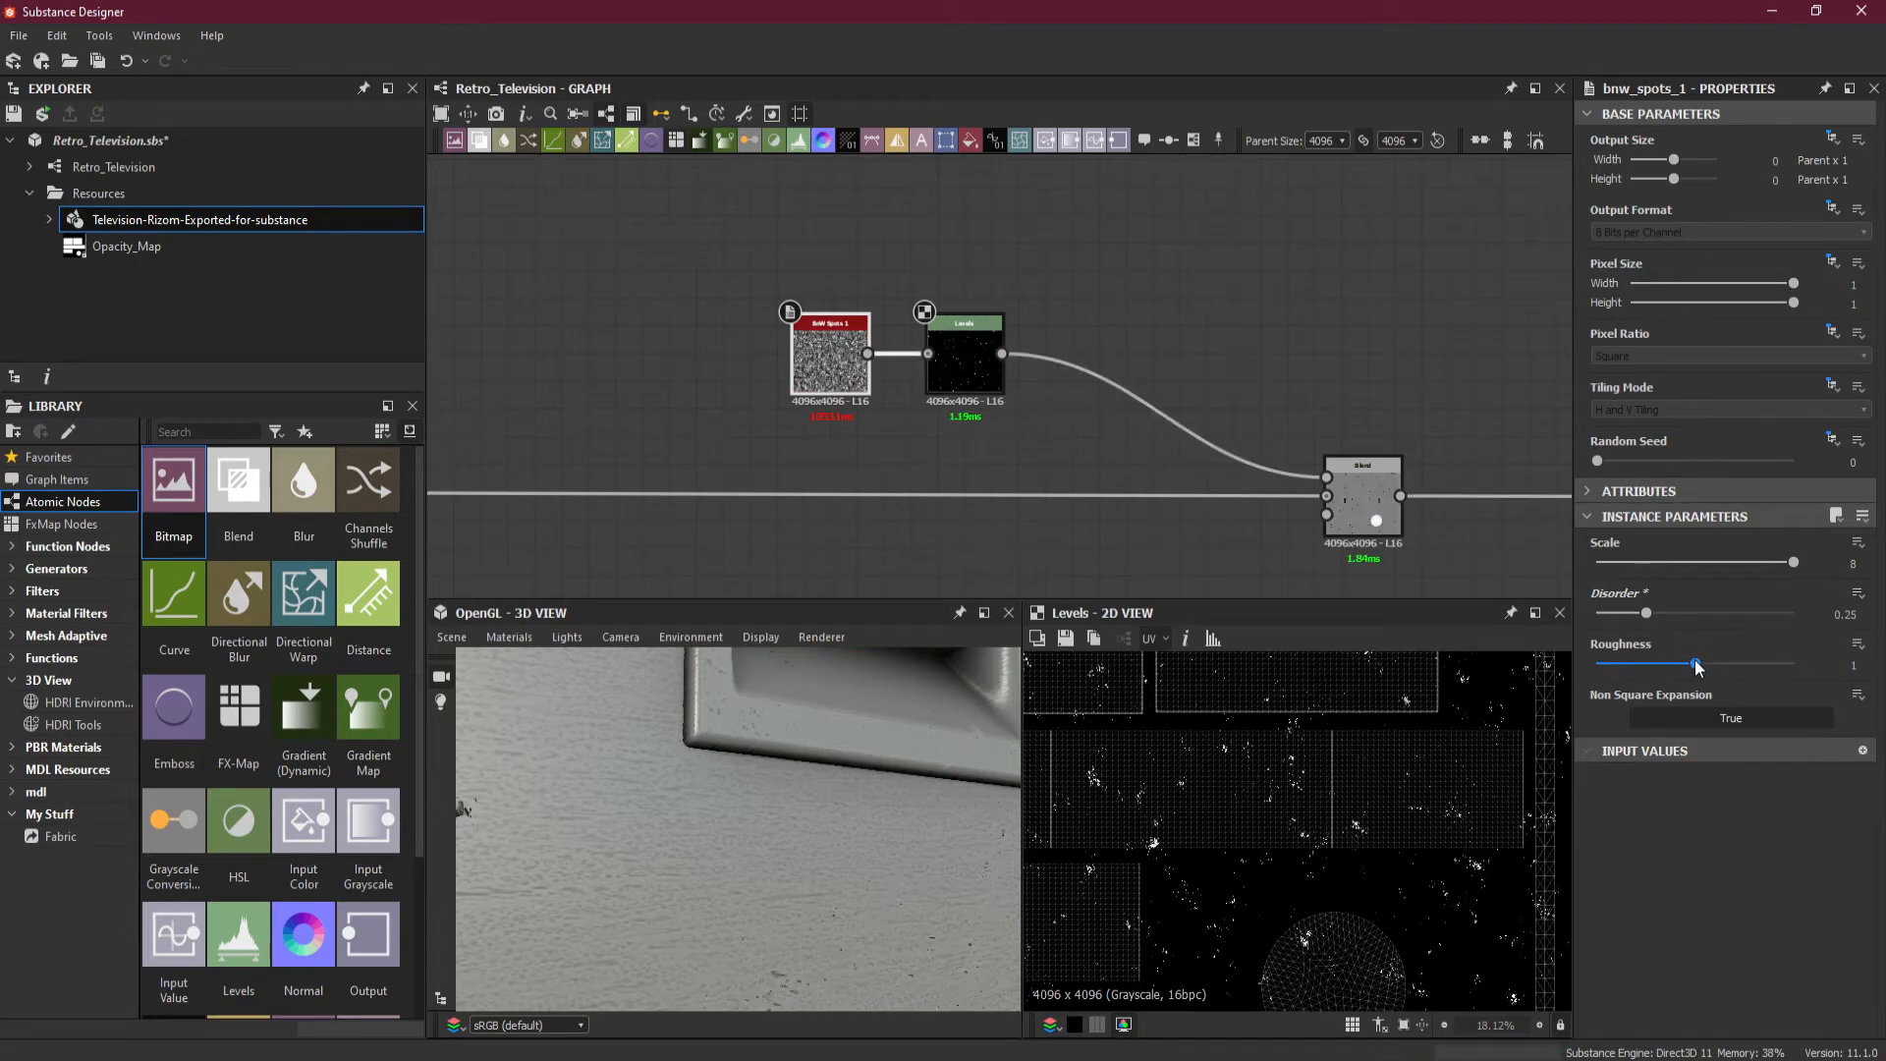
drag(1698, 666, 1719, 666)
Lower the Levels node's input black point to about 0.78 and its input white point to about 0.90.
click(986, 390)
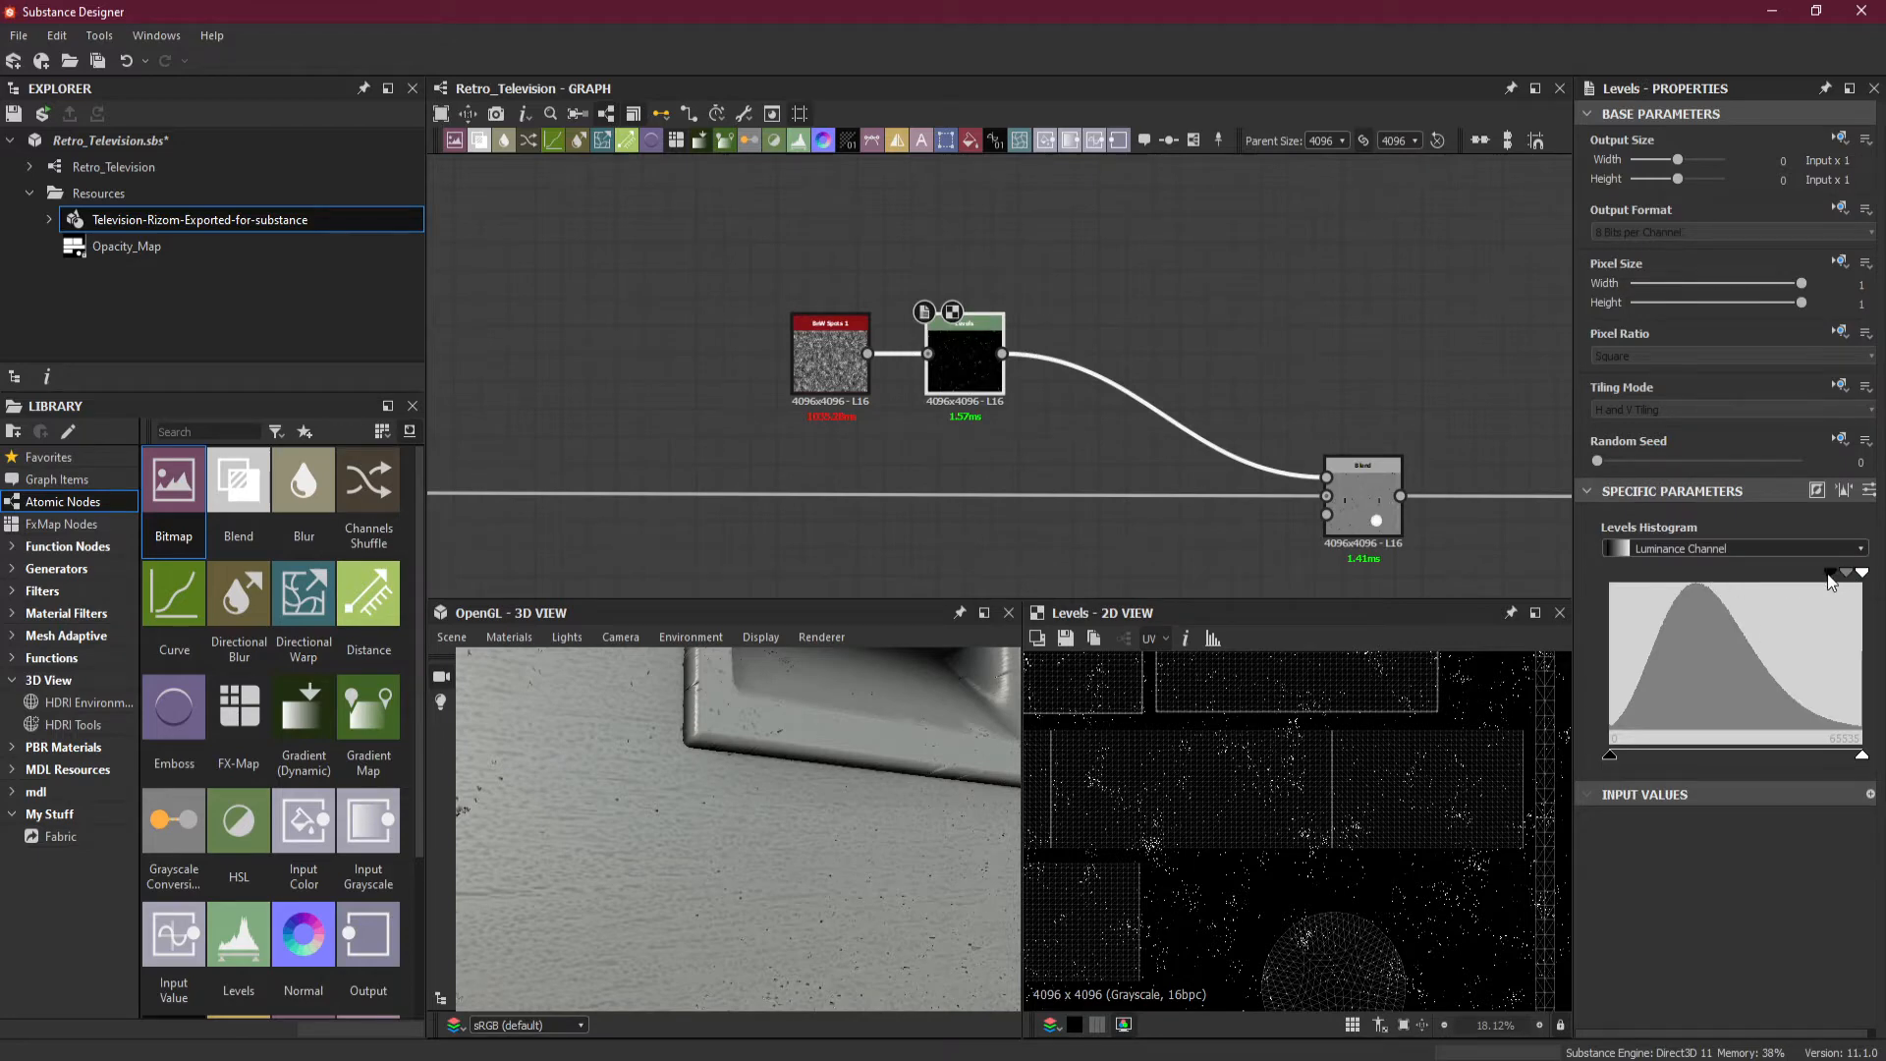
drag(1830, 576, 1815, 576)
drag(1813, 578, 1839, 573)
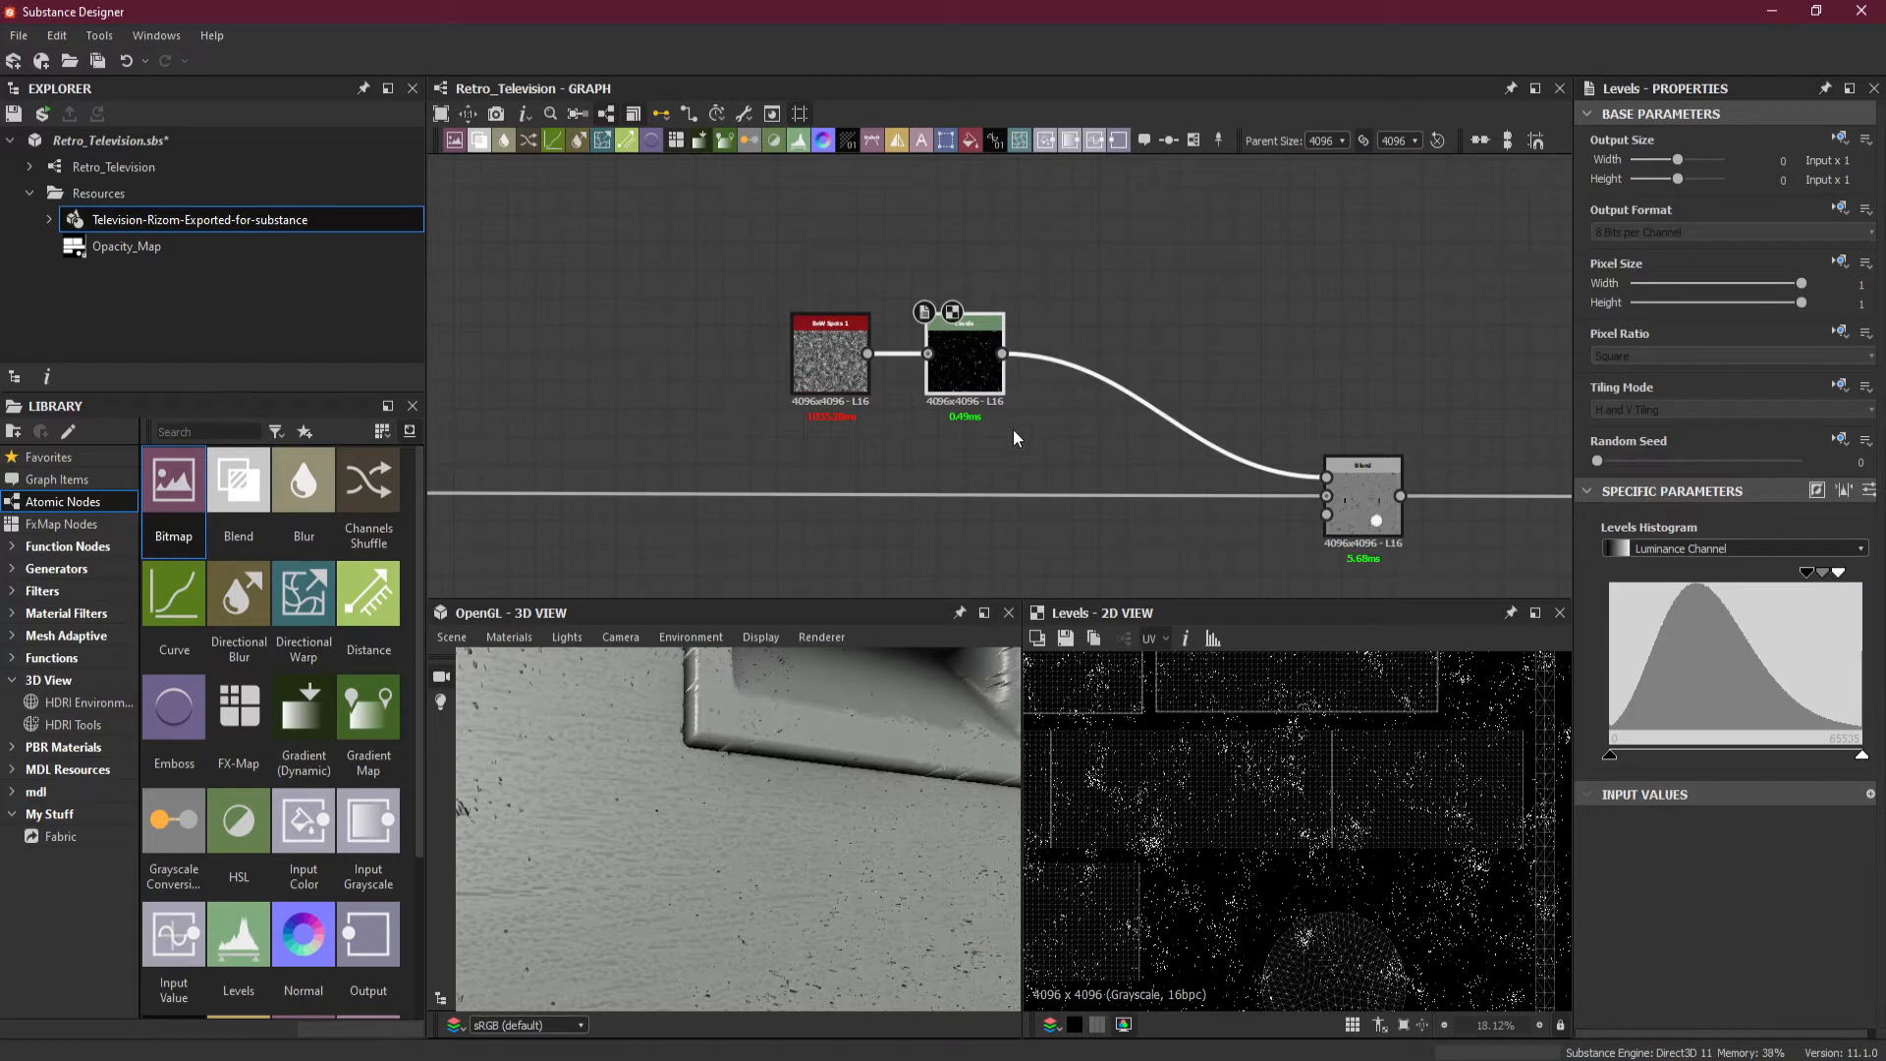
Reduce the BnW Spots 1 roughness to 1.04 and inspect the damage on the television's side.
click(824, 374)
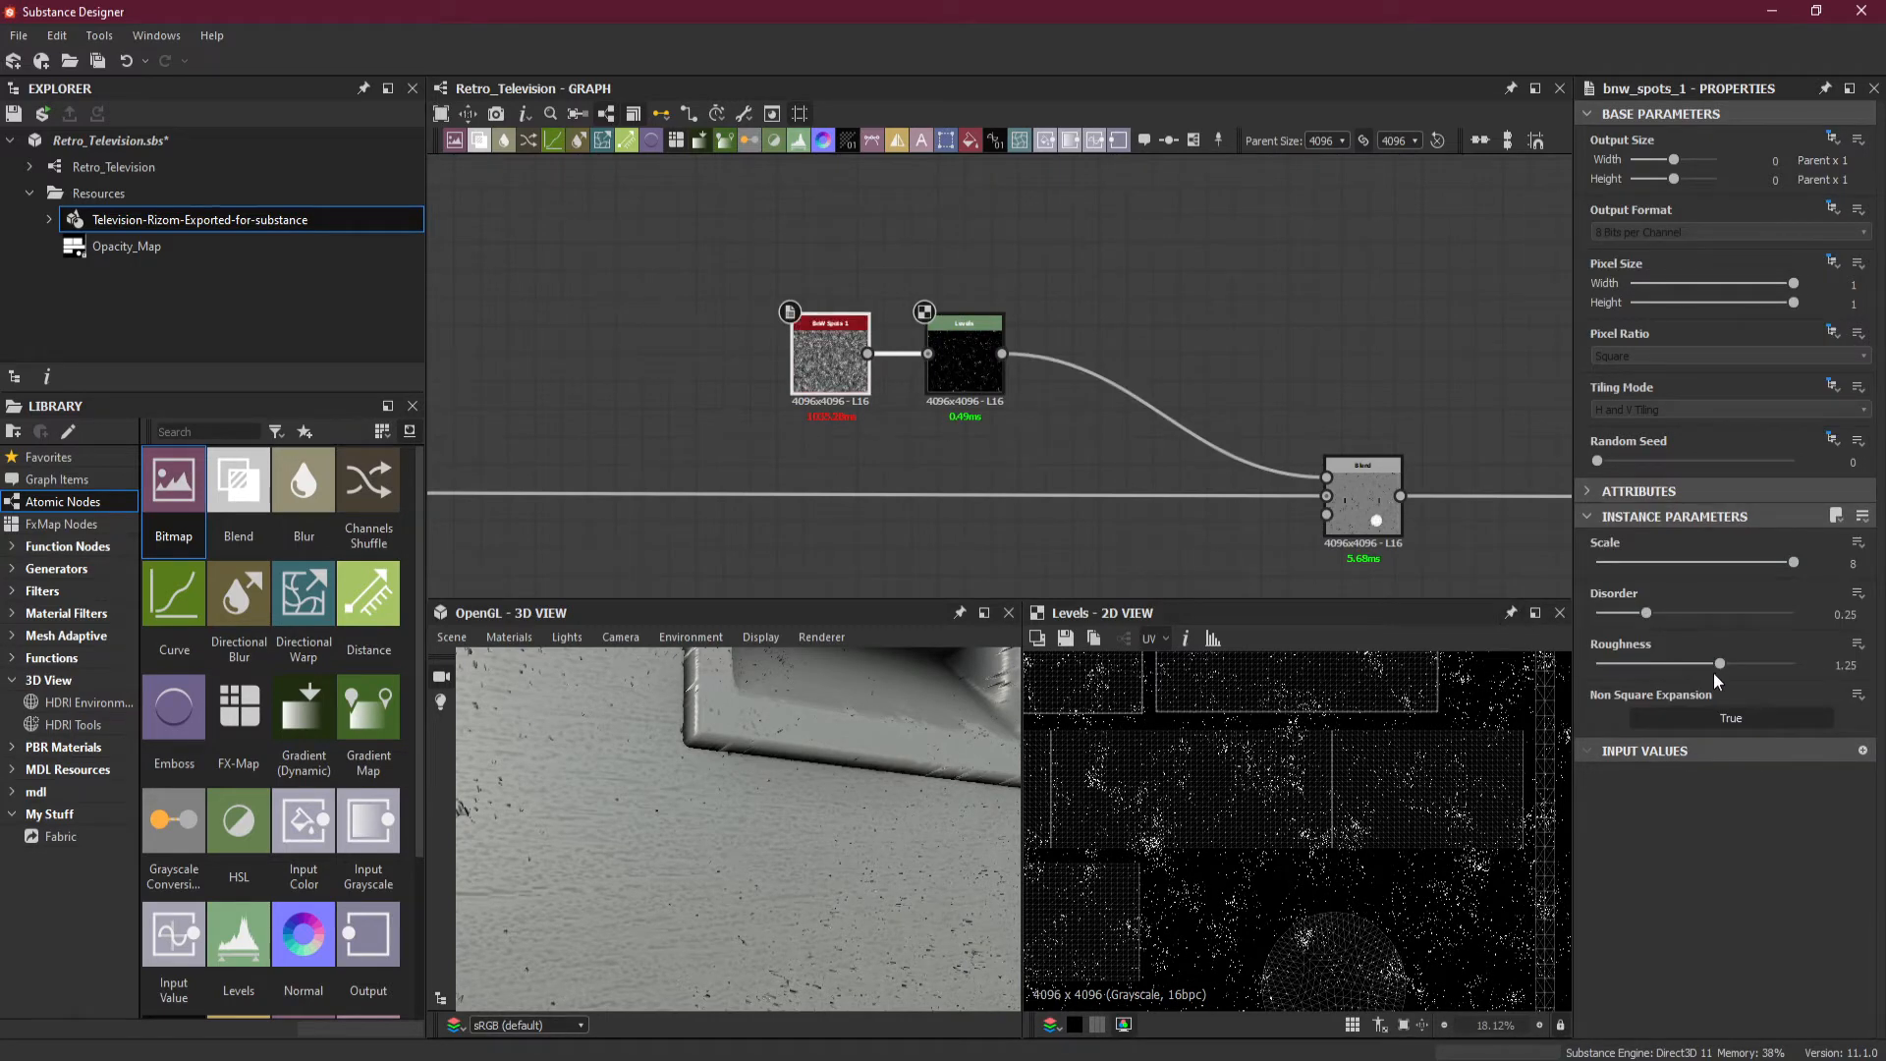
drag(1719, 664, 1713, 664)
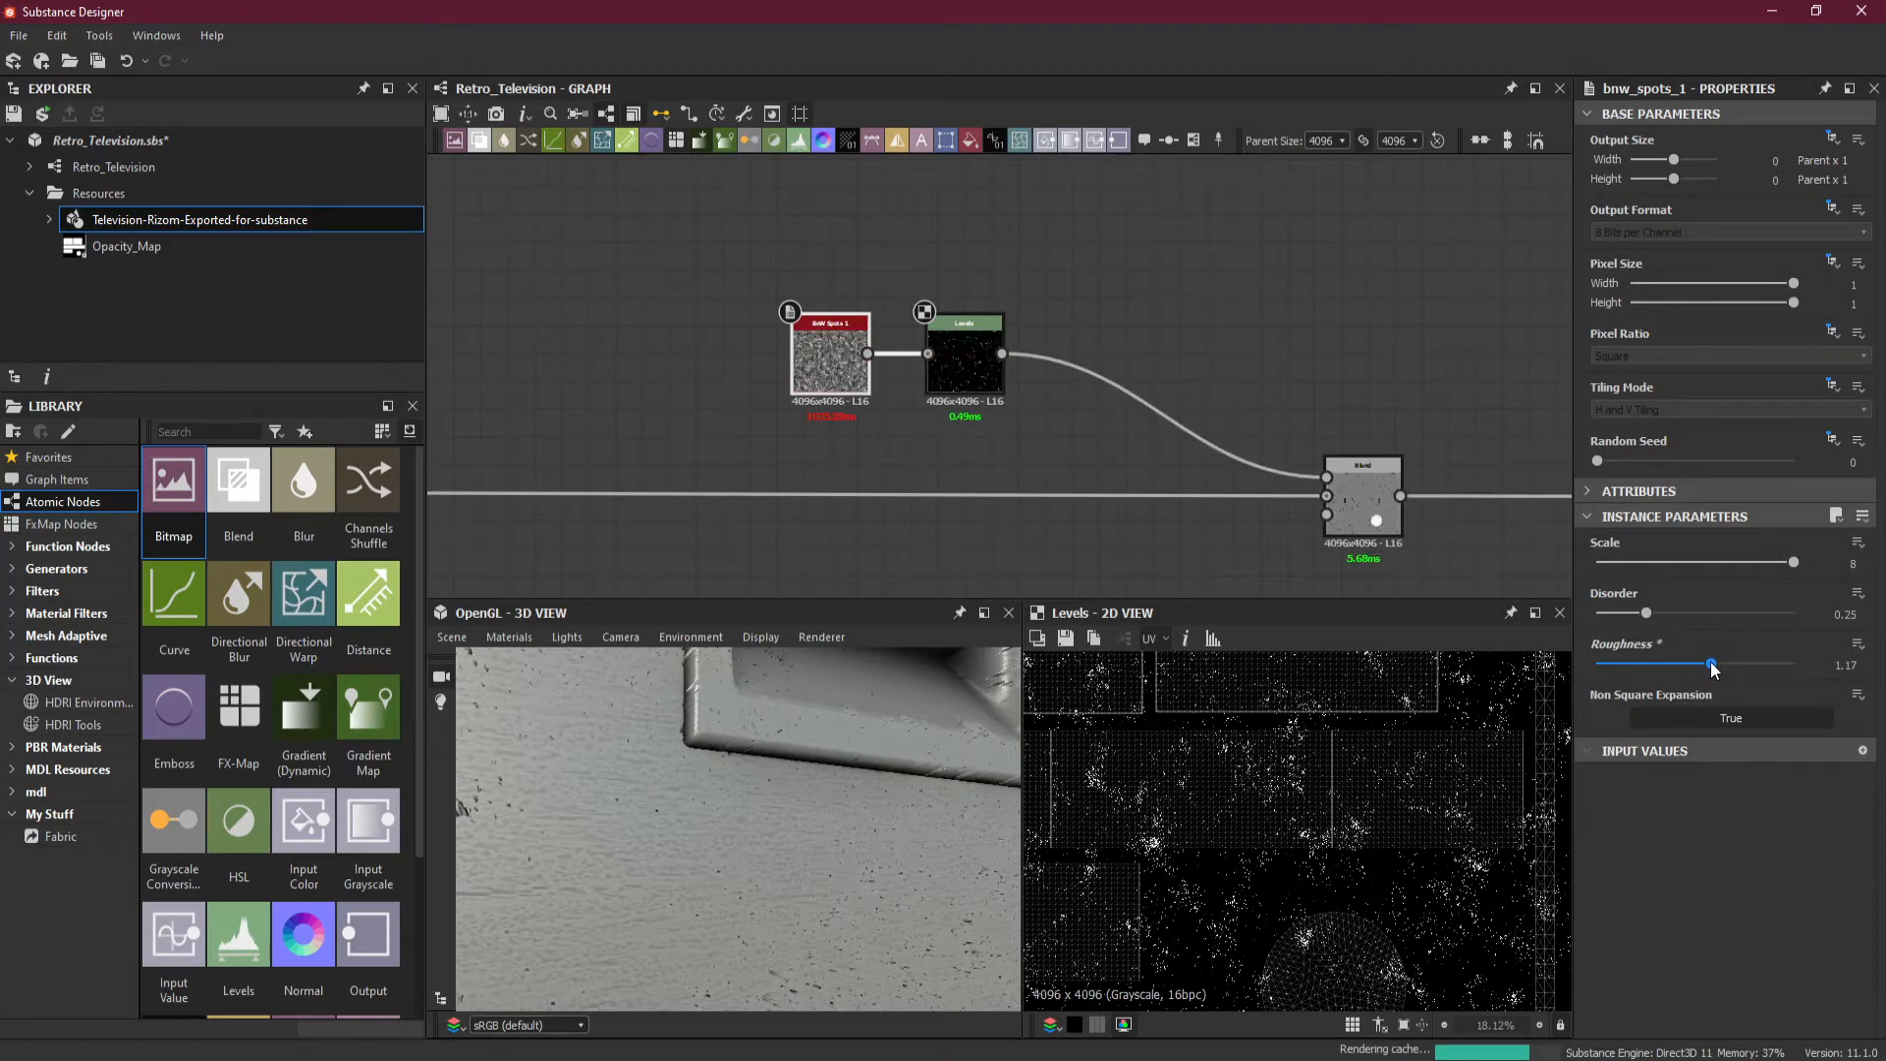
drag(1713, 664, 1699, 666)
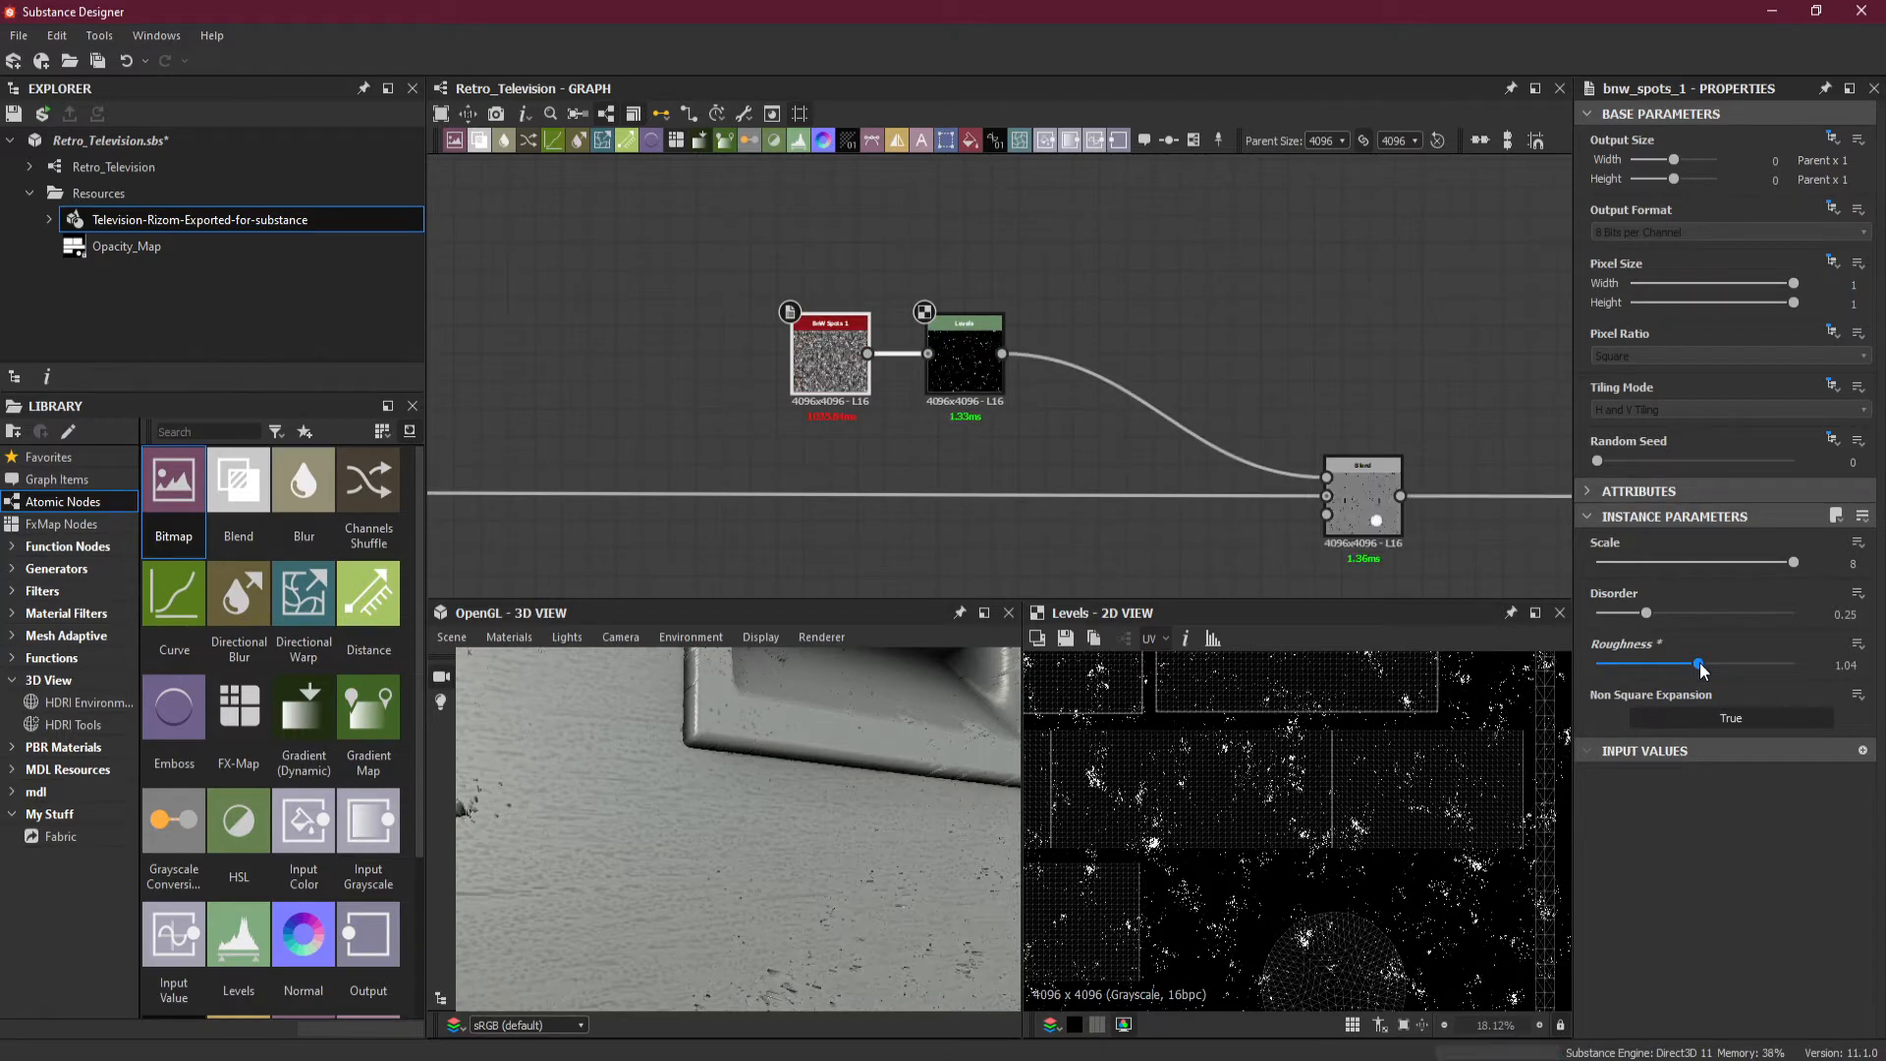
scroll(971, 774, down, 5)
drag(959, 774, 792, 813)
scroll(791, 813, up, 5)
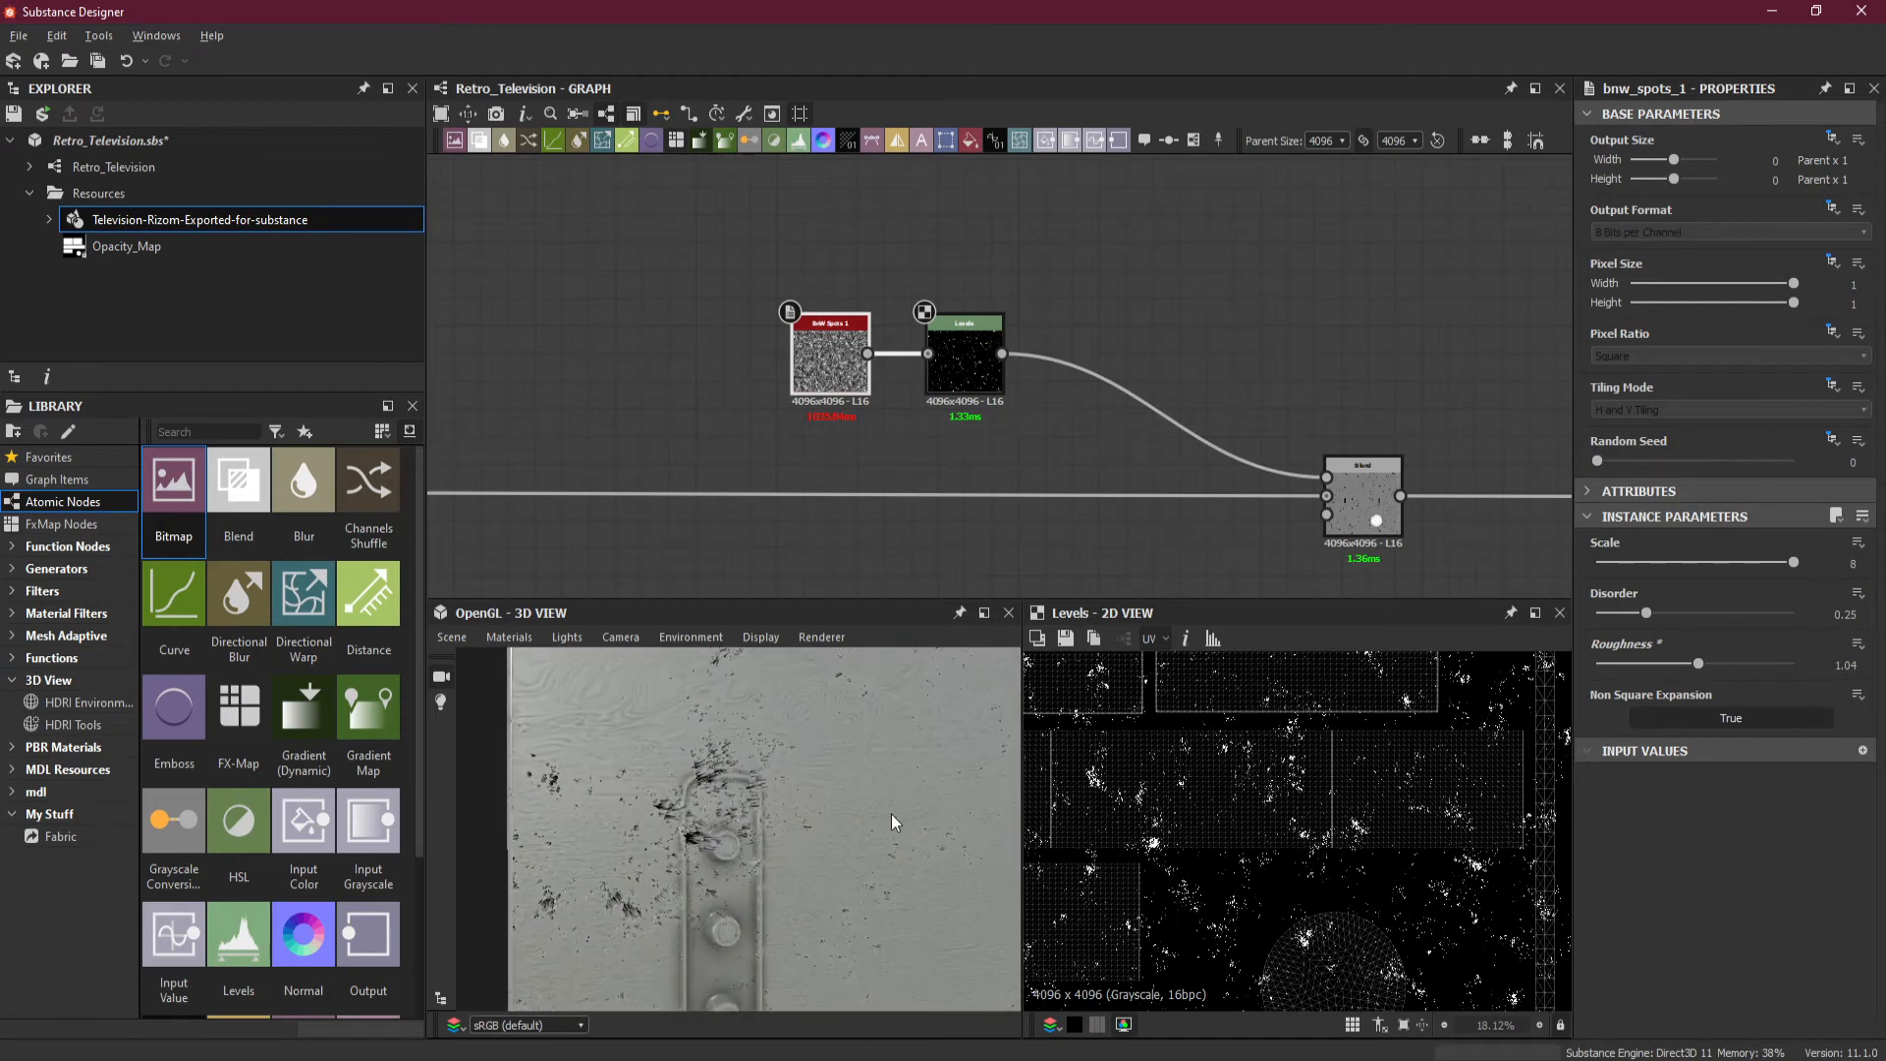
Lower the Levels node's output white point, switch its parameters to numeric values, and set Level Out High to 0.05.
click(958, 369)
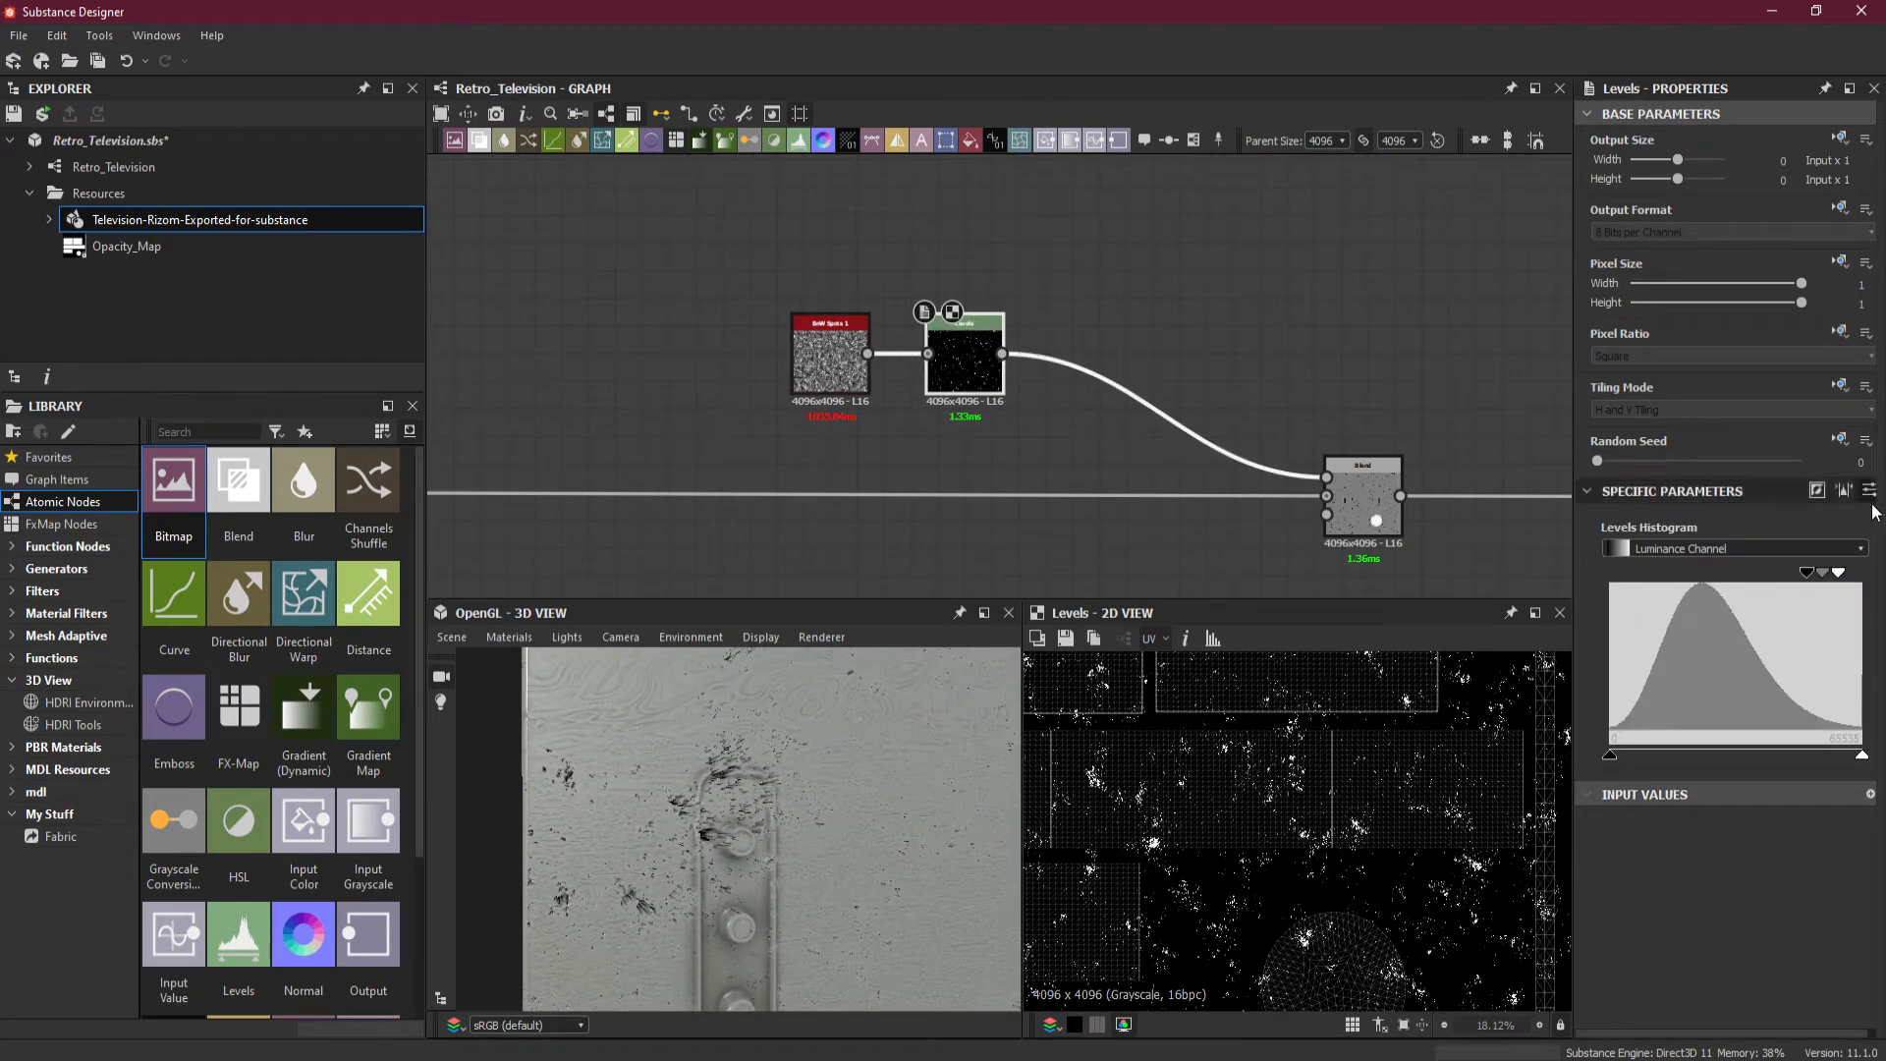
drag(1862, 755, 1629, 759)
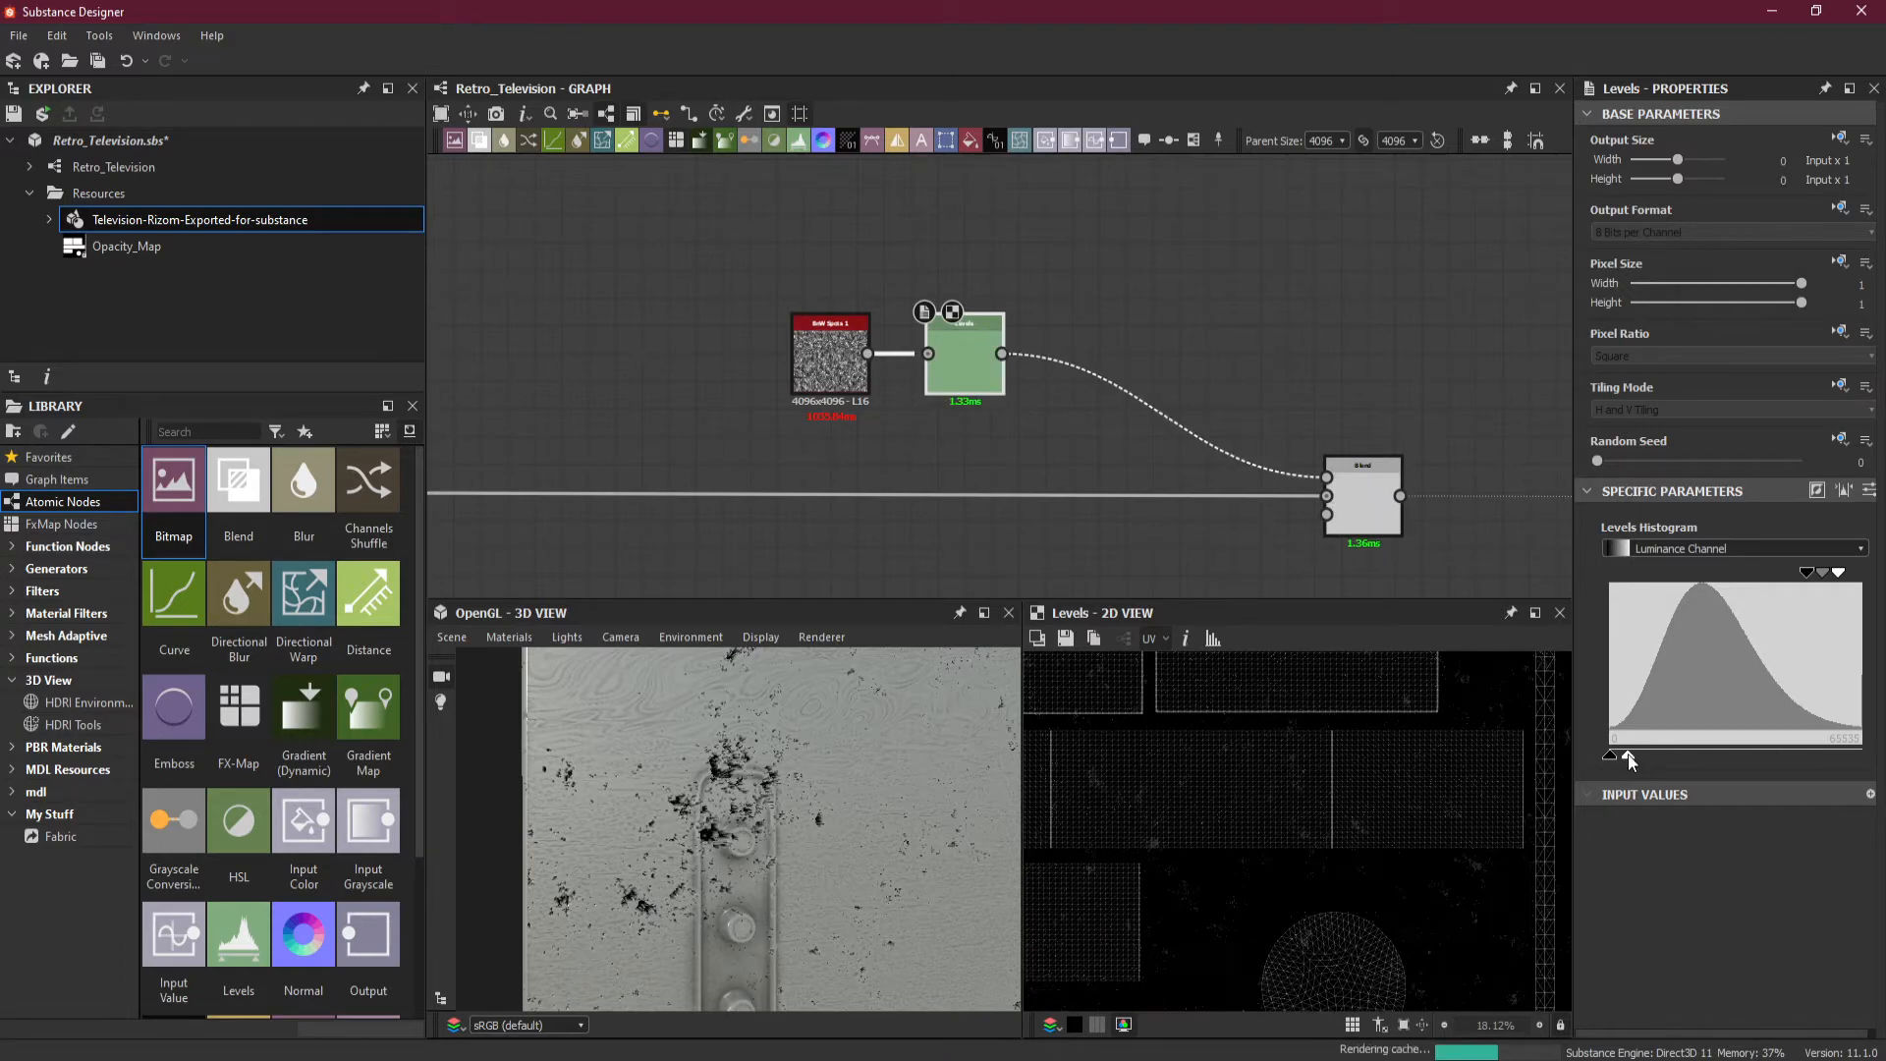
scroll(625, 774, up, 2)
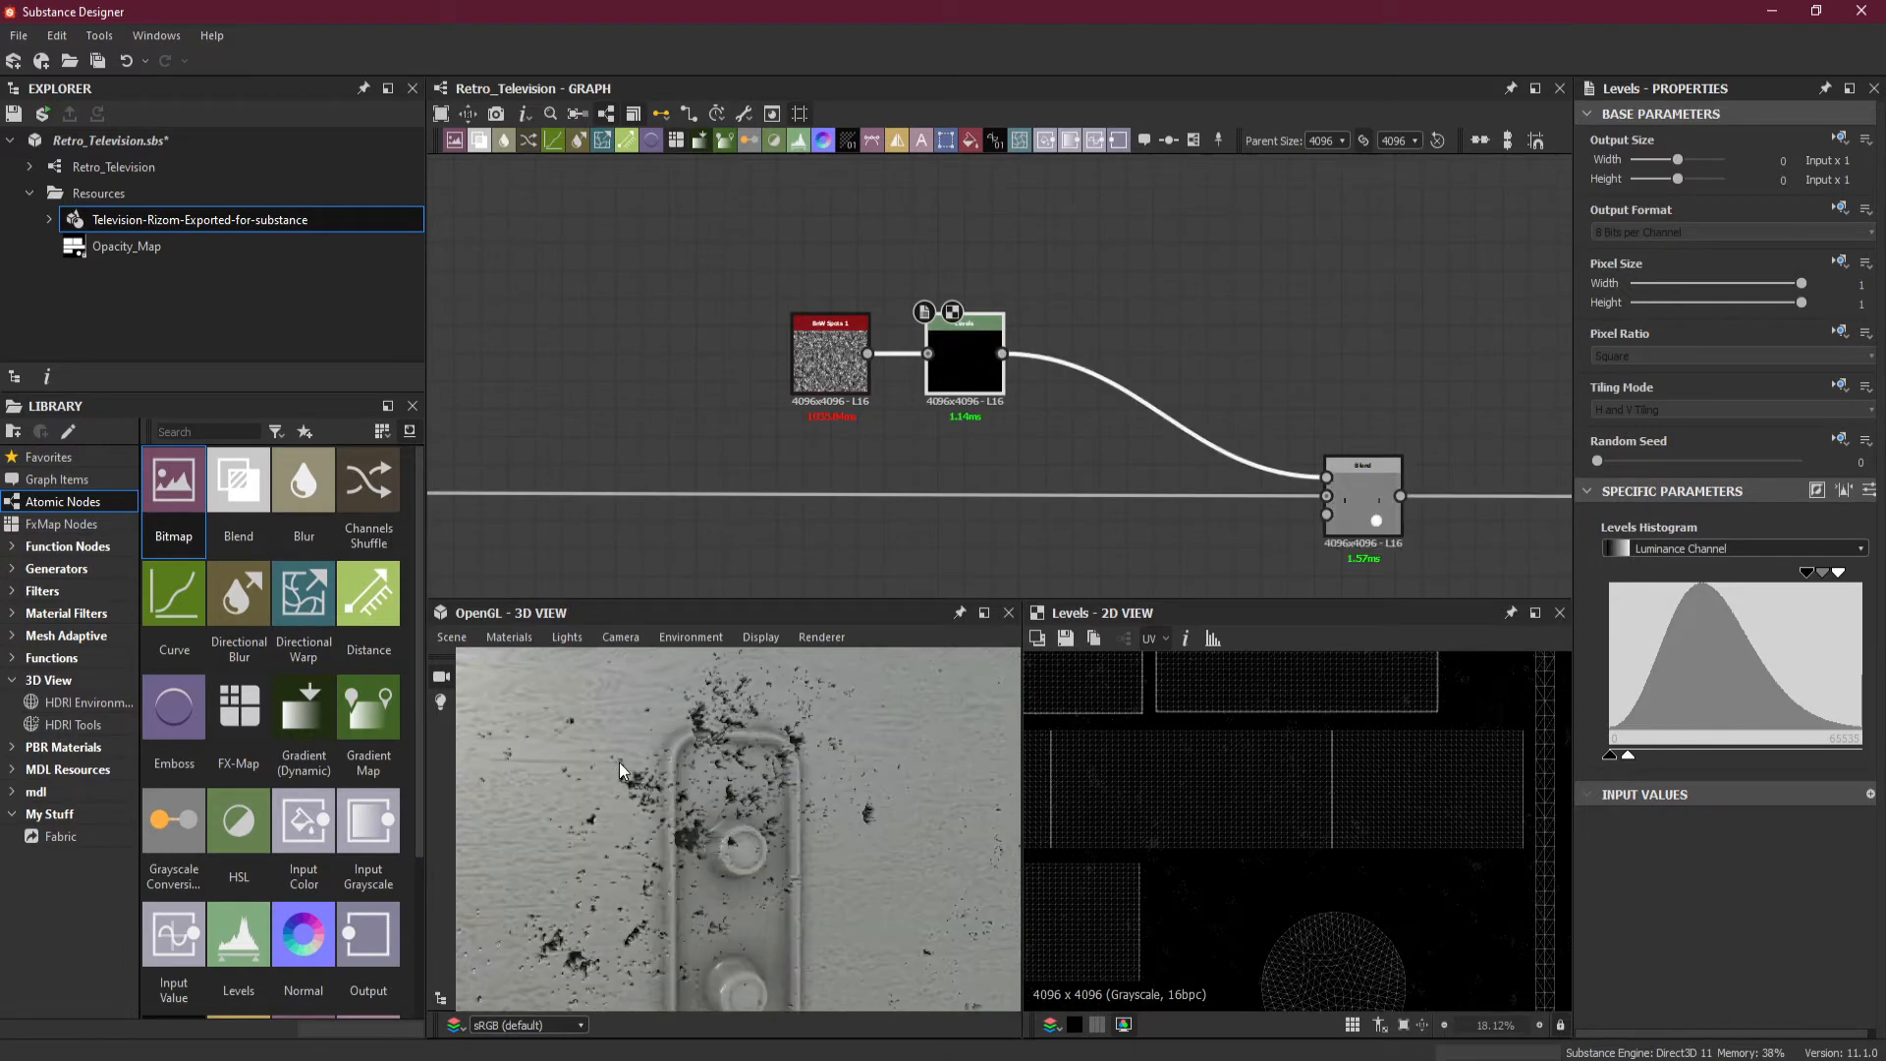
click(1869, 490)
double_click(1838, 760)
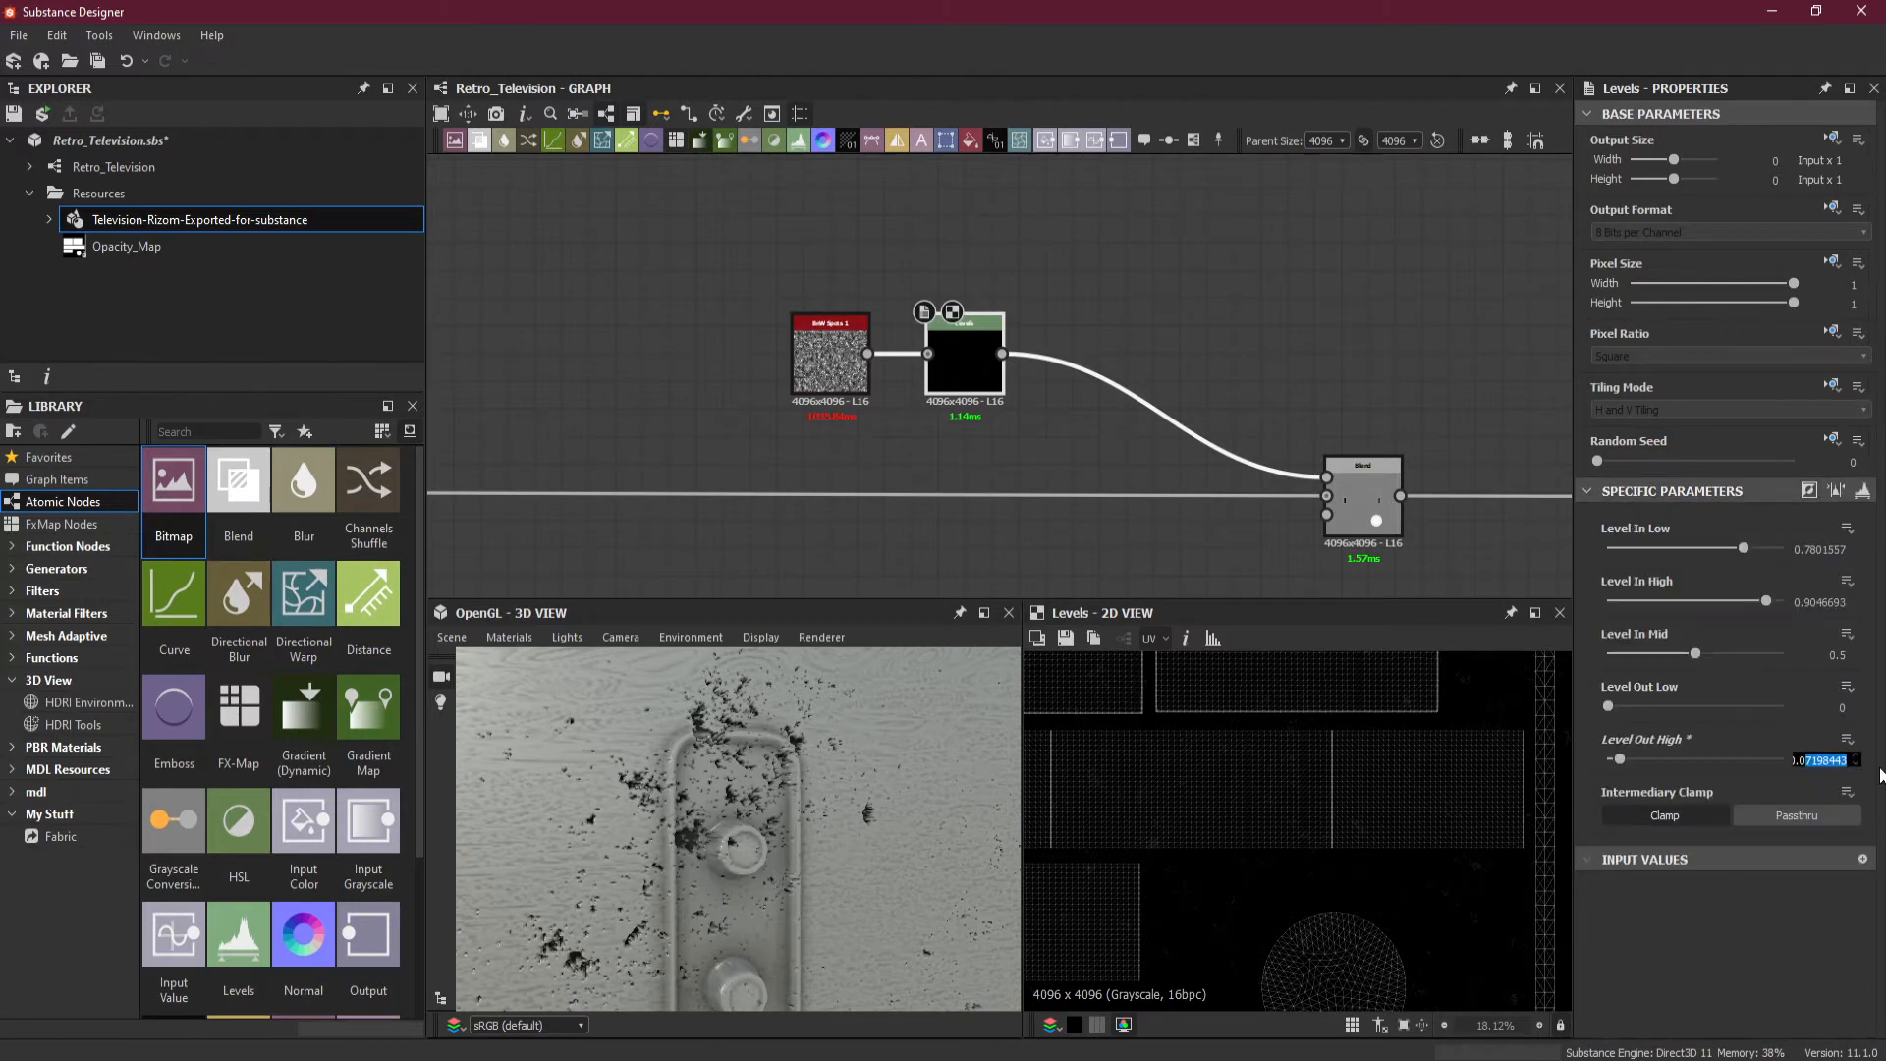
text(05)
key(Return)
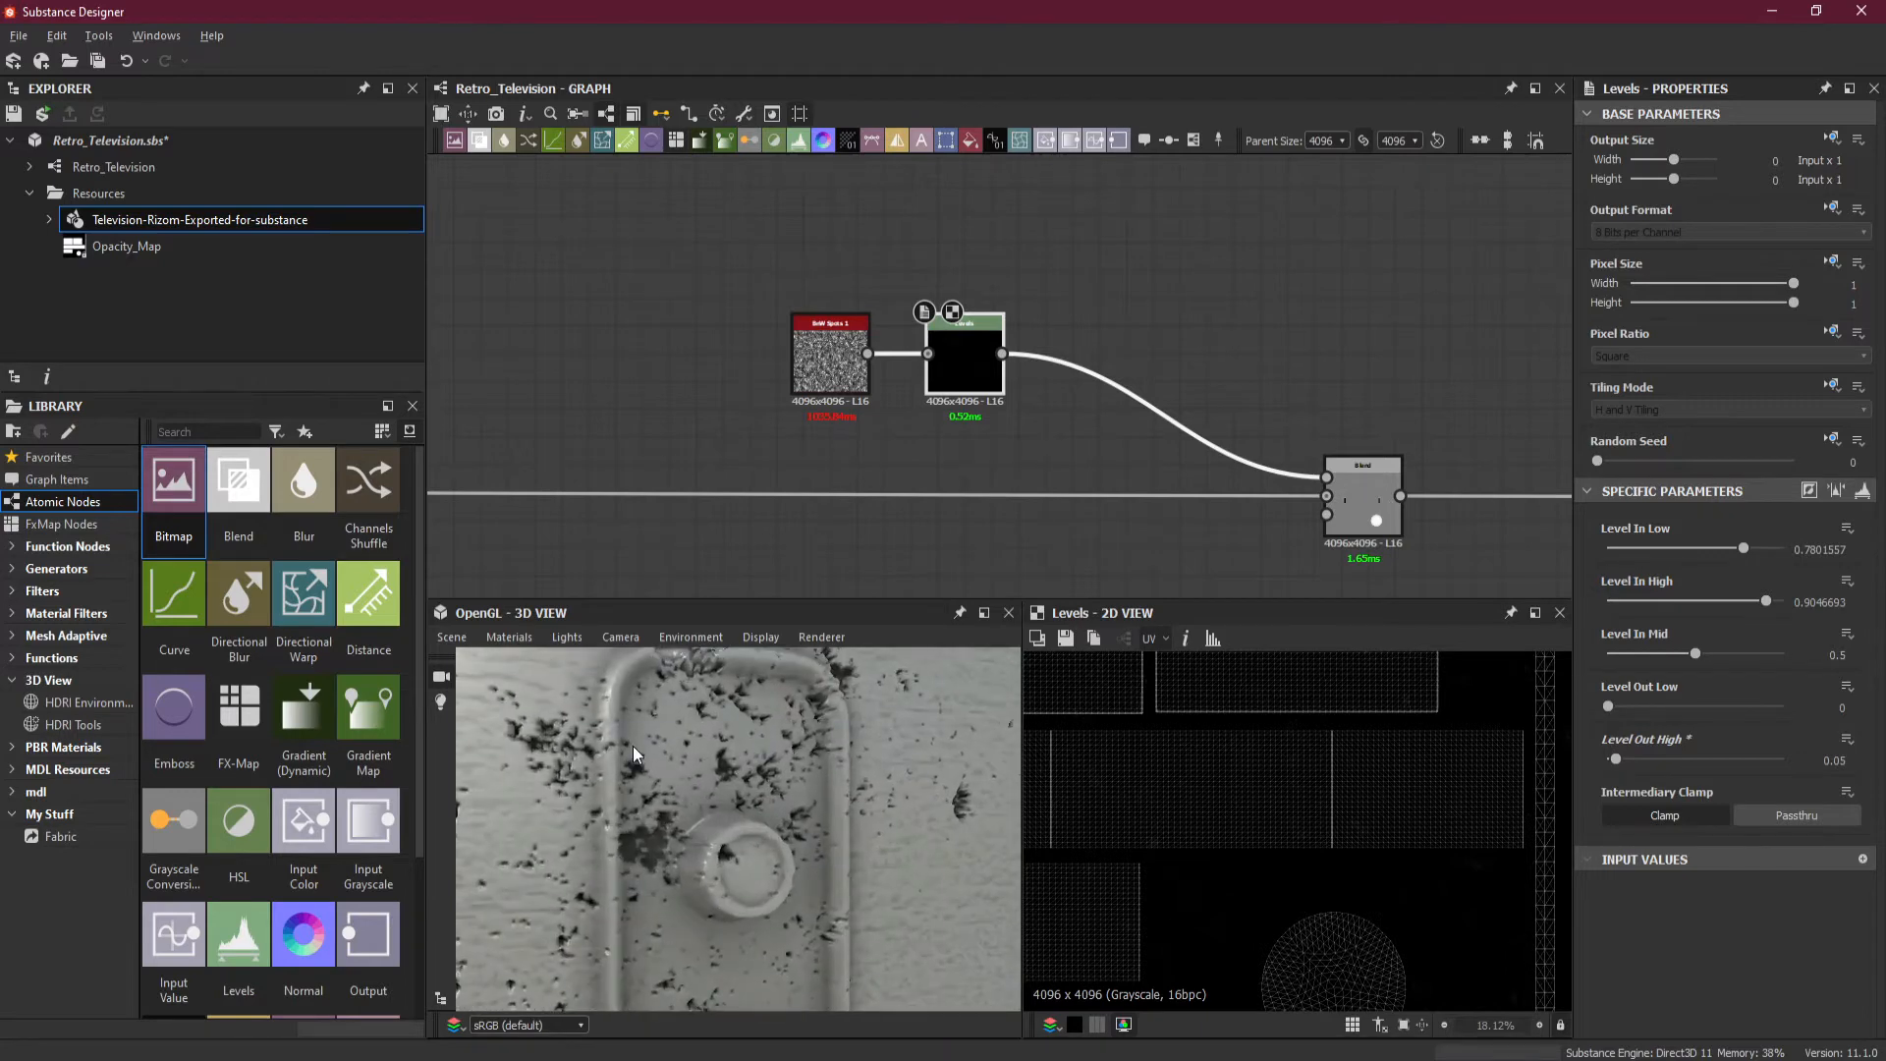
Try Level Out High values of 0.02 and 0.01 on the Levels node, checking the damage depth up close.
scroll(633, 746, up, 5)
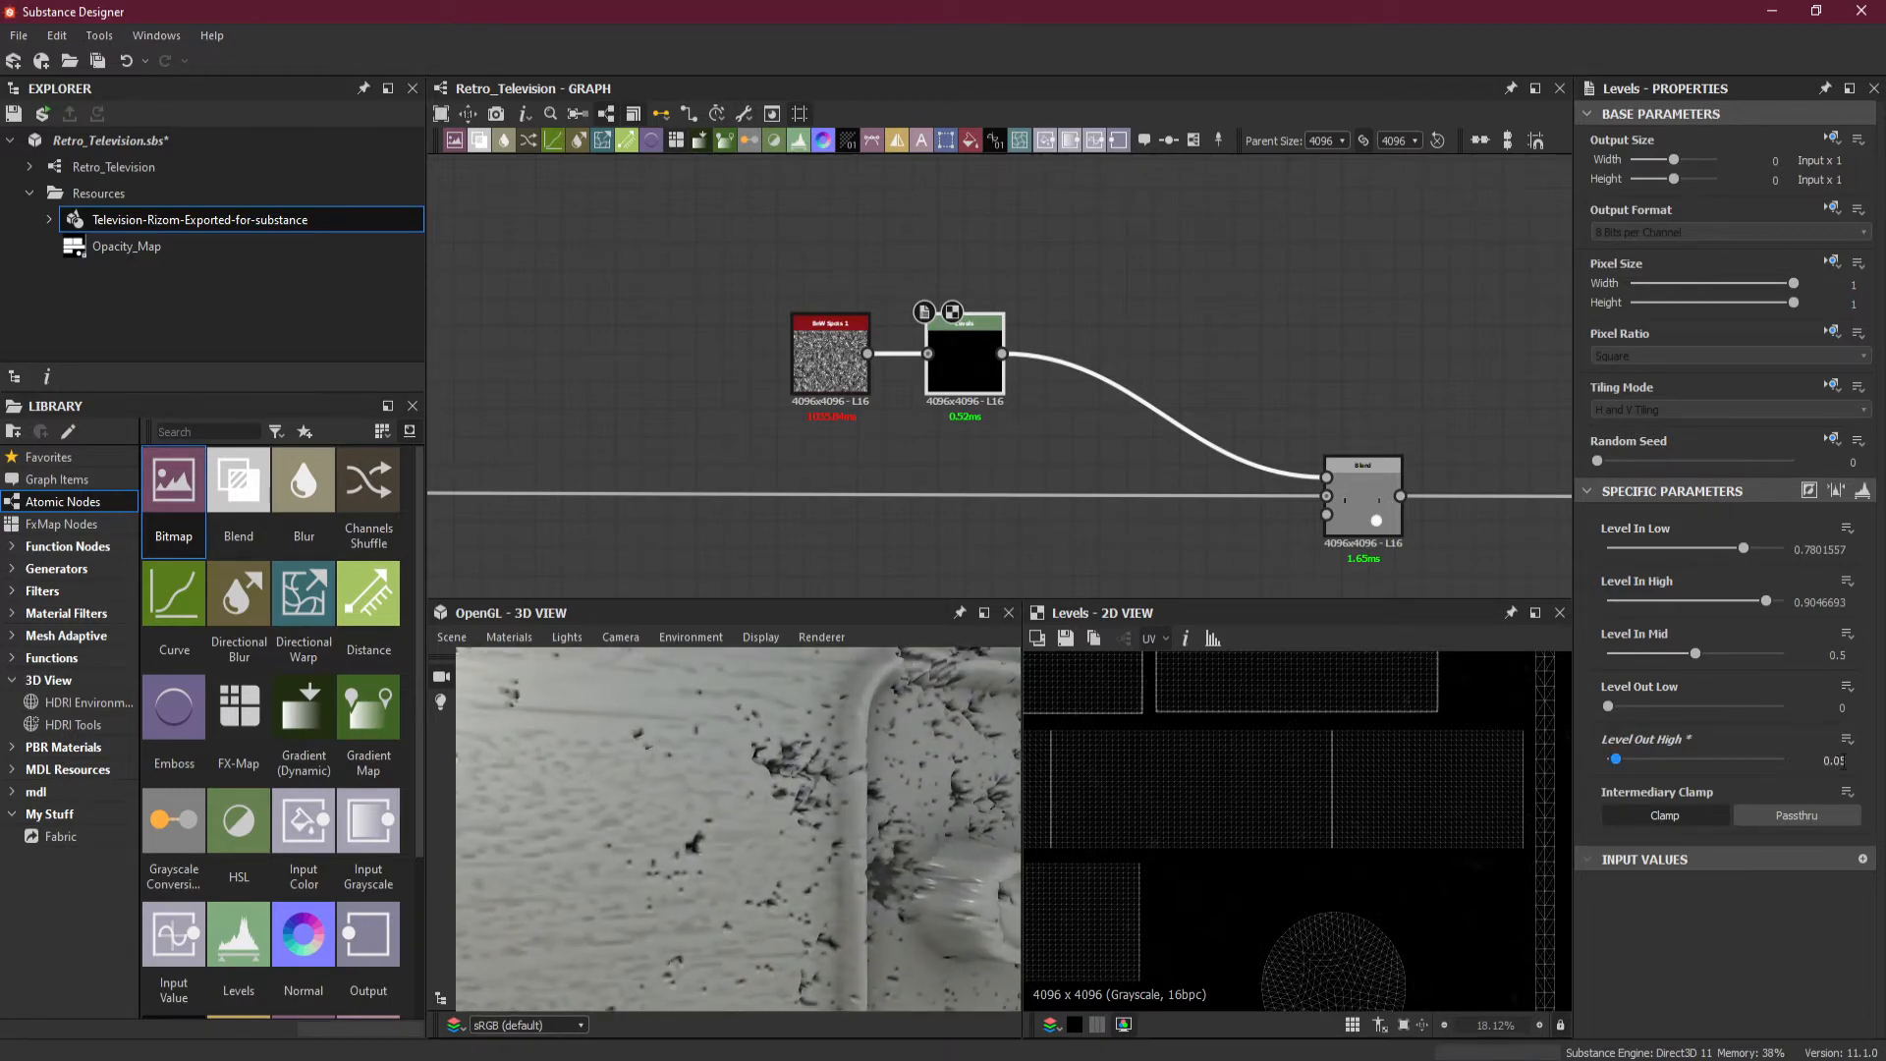
drag(1840, 763, 1856, 769)
text(2)
key(Return)
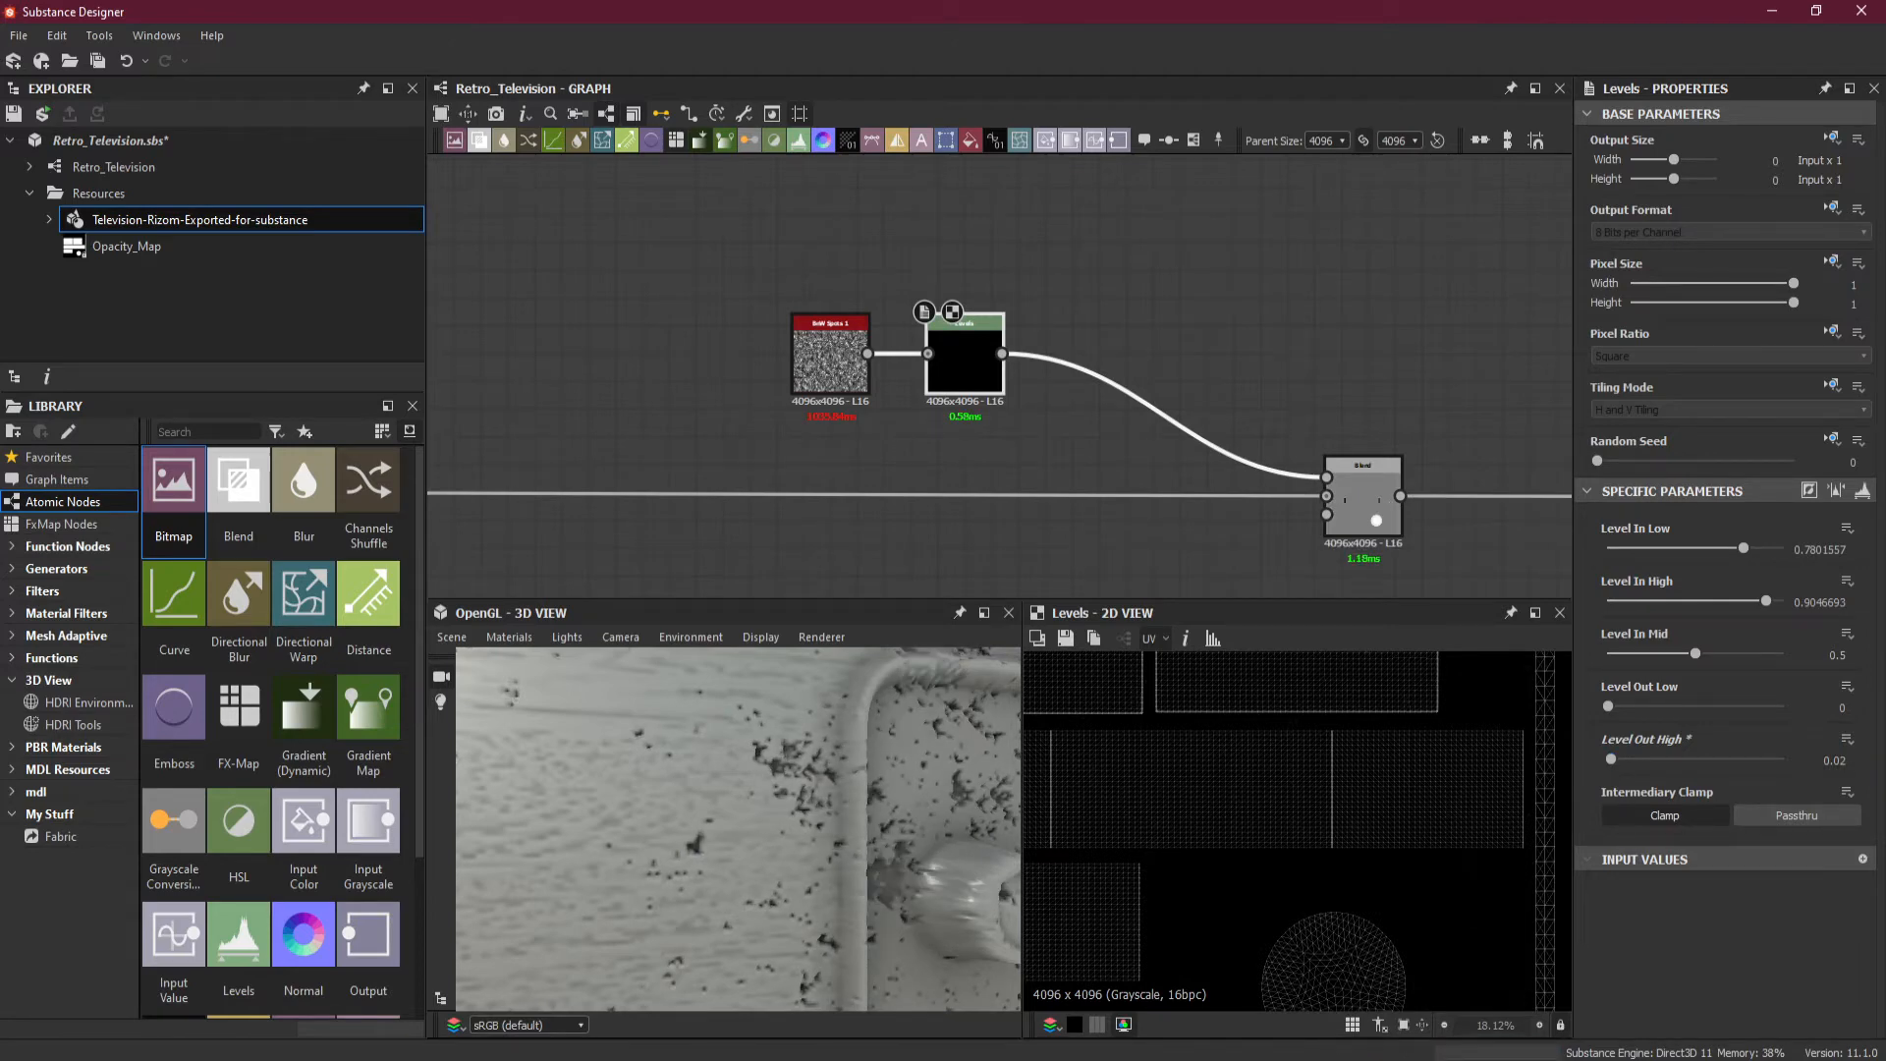
drag(1840, 762, 1853, 763)
text(1)
key(Return)
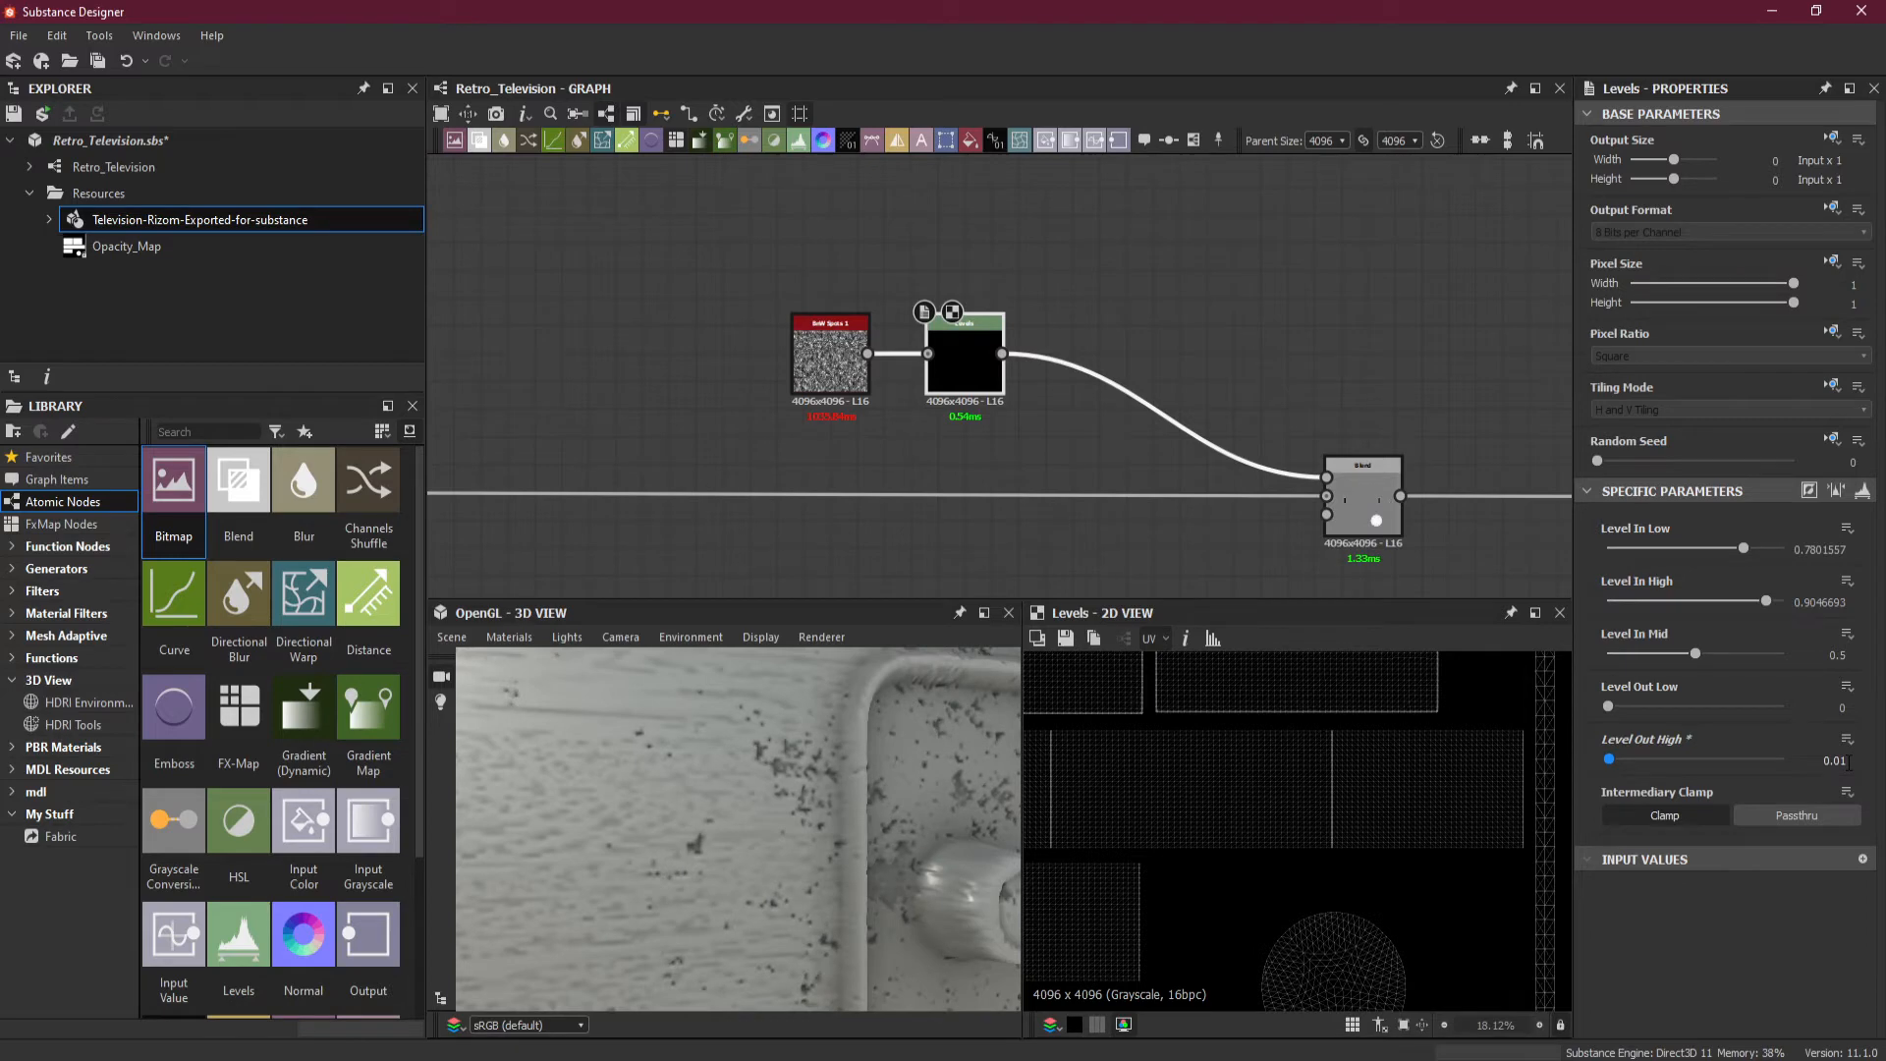
drag(723, 759, 831, 780)
scroll(836, 760, up, 3)
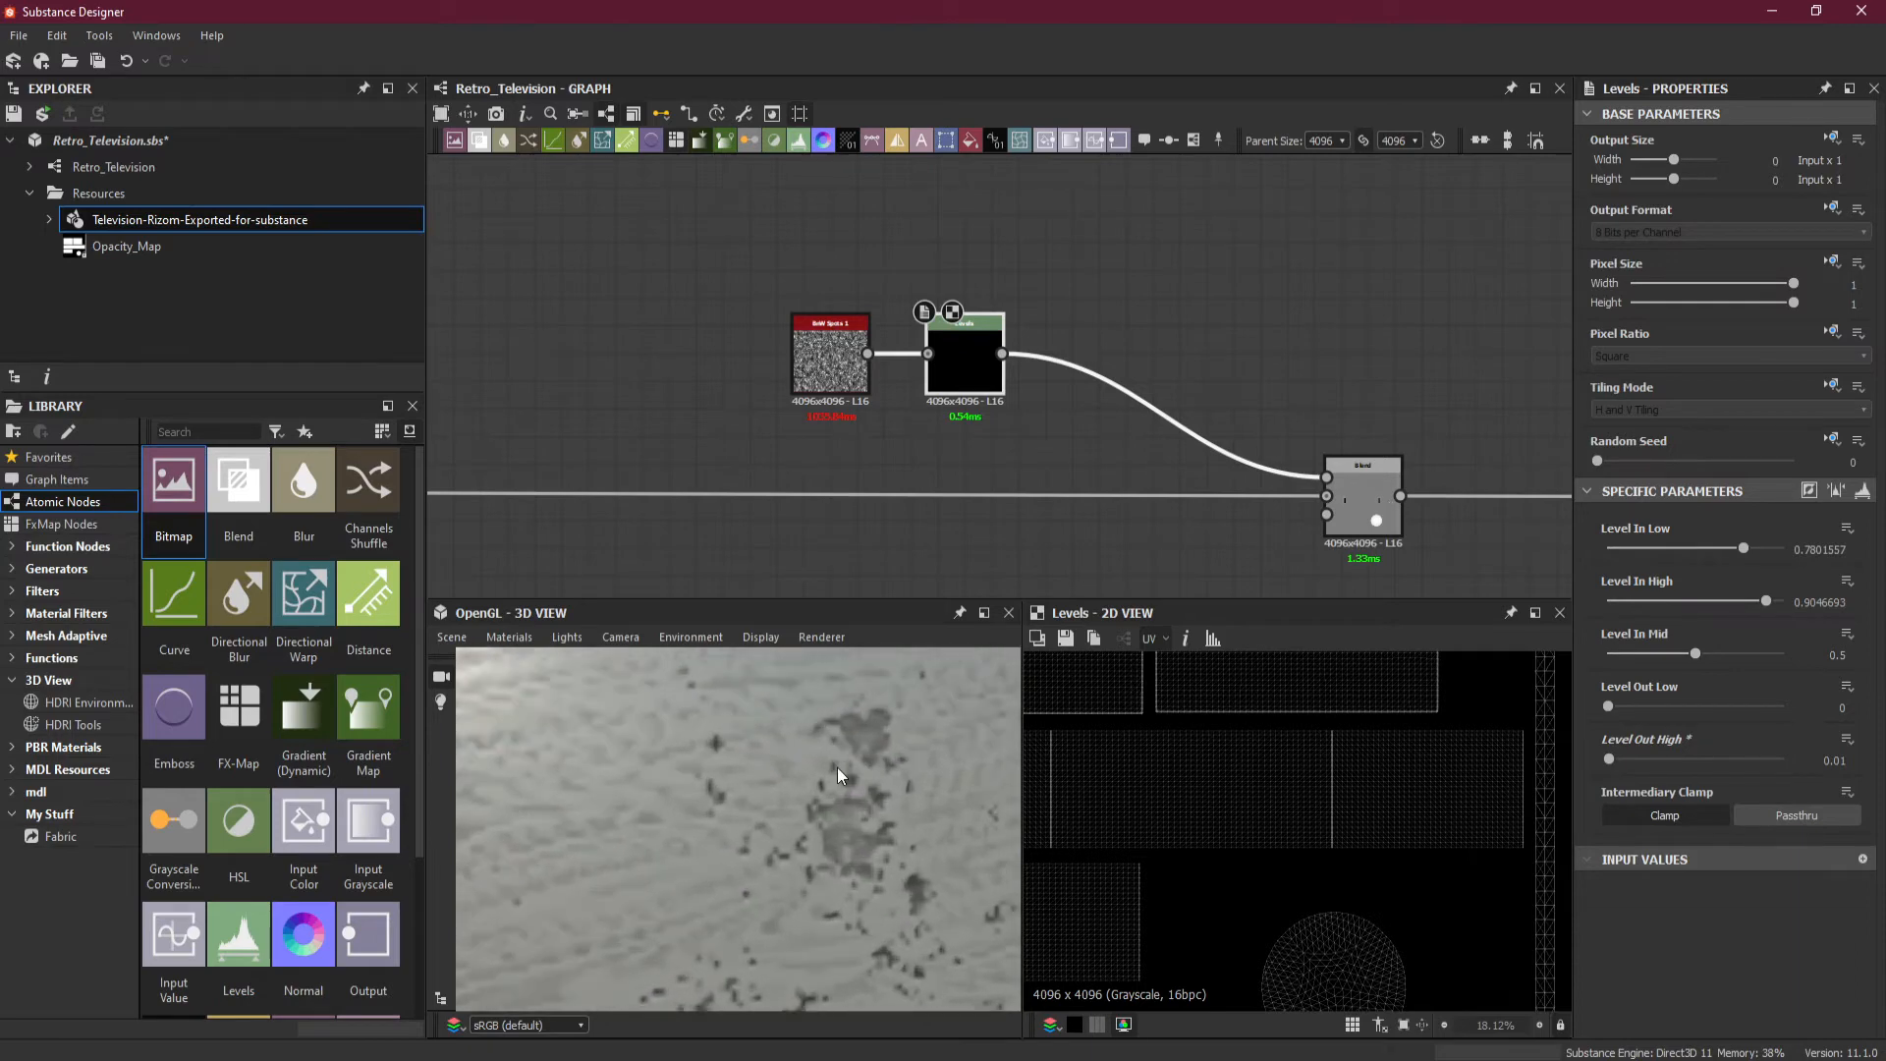
Try a Level Out High of 0.005 on the Levels node and inspect the surface beside the knobs.
click(1841, 764)
drag(1841, 764, 1854, 770)
key(Return)
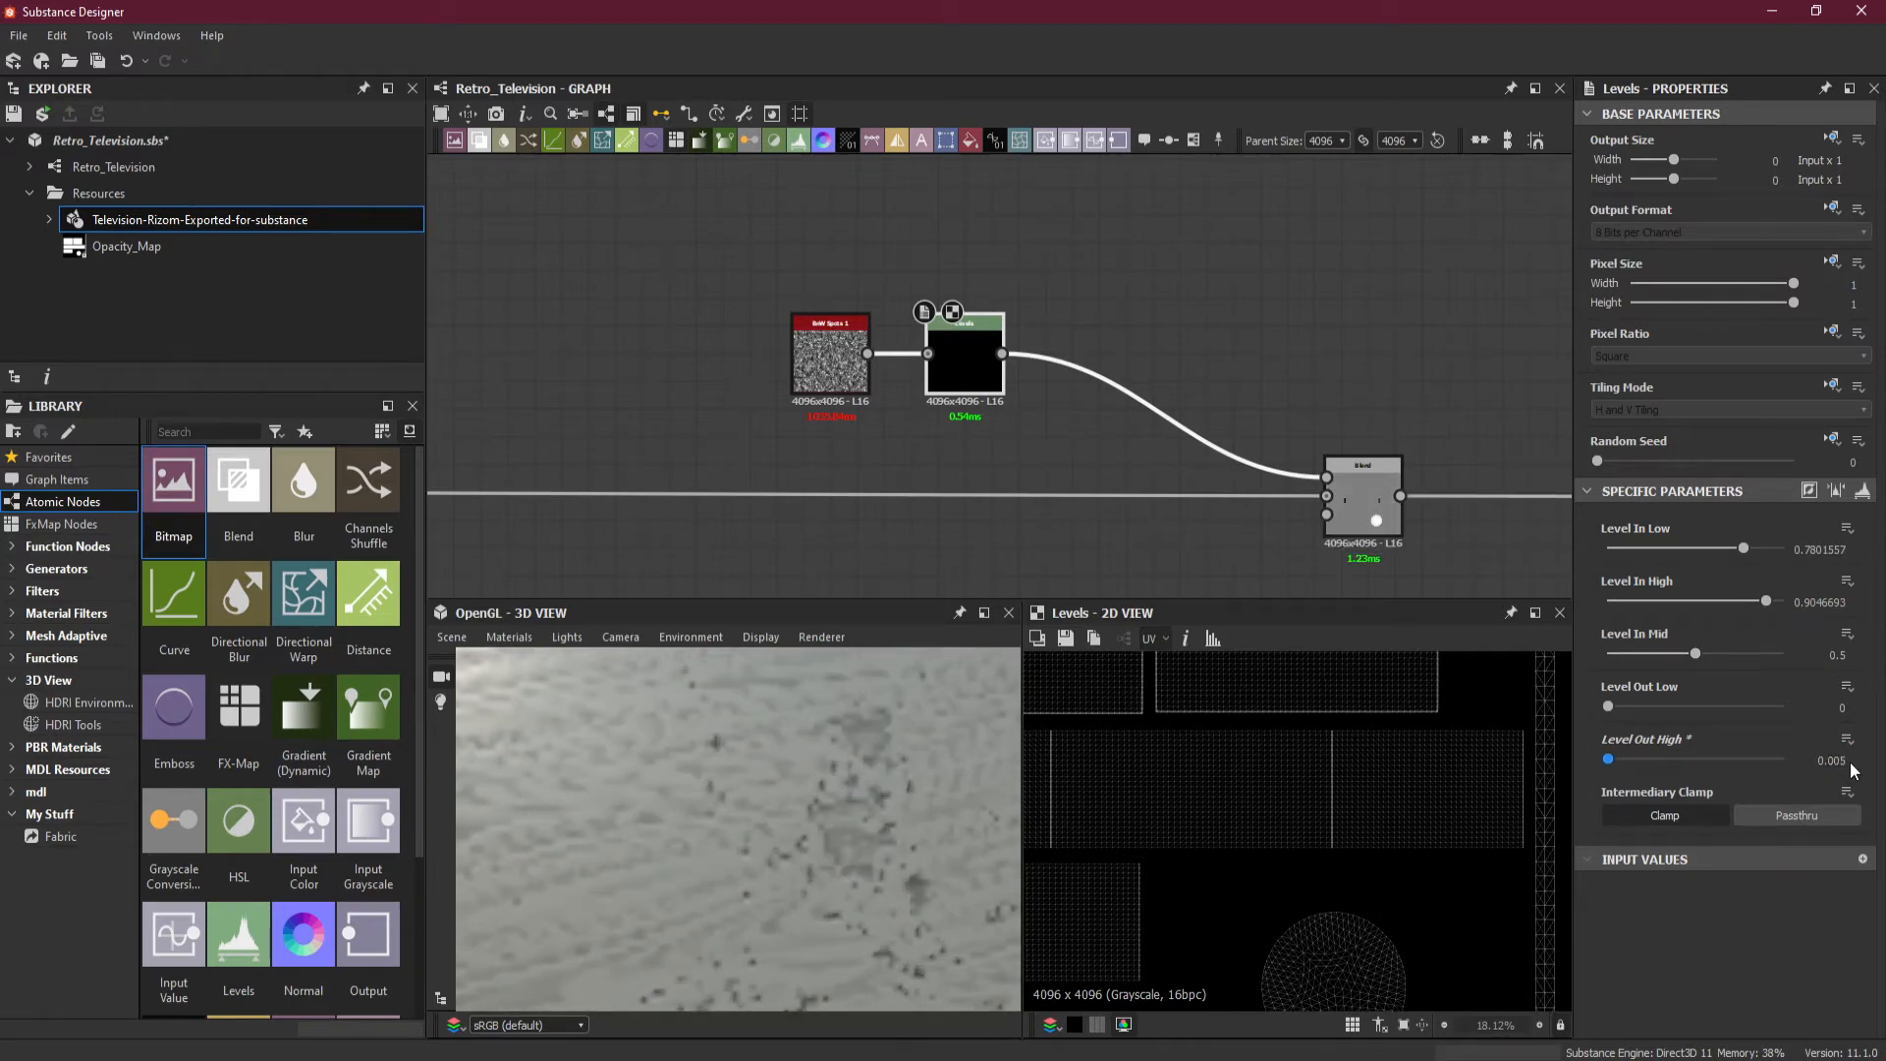
scroll(983, 835, down, 3)
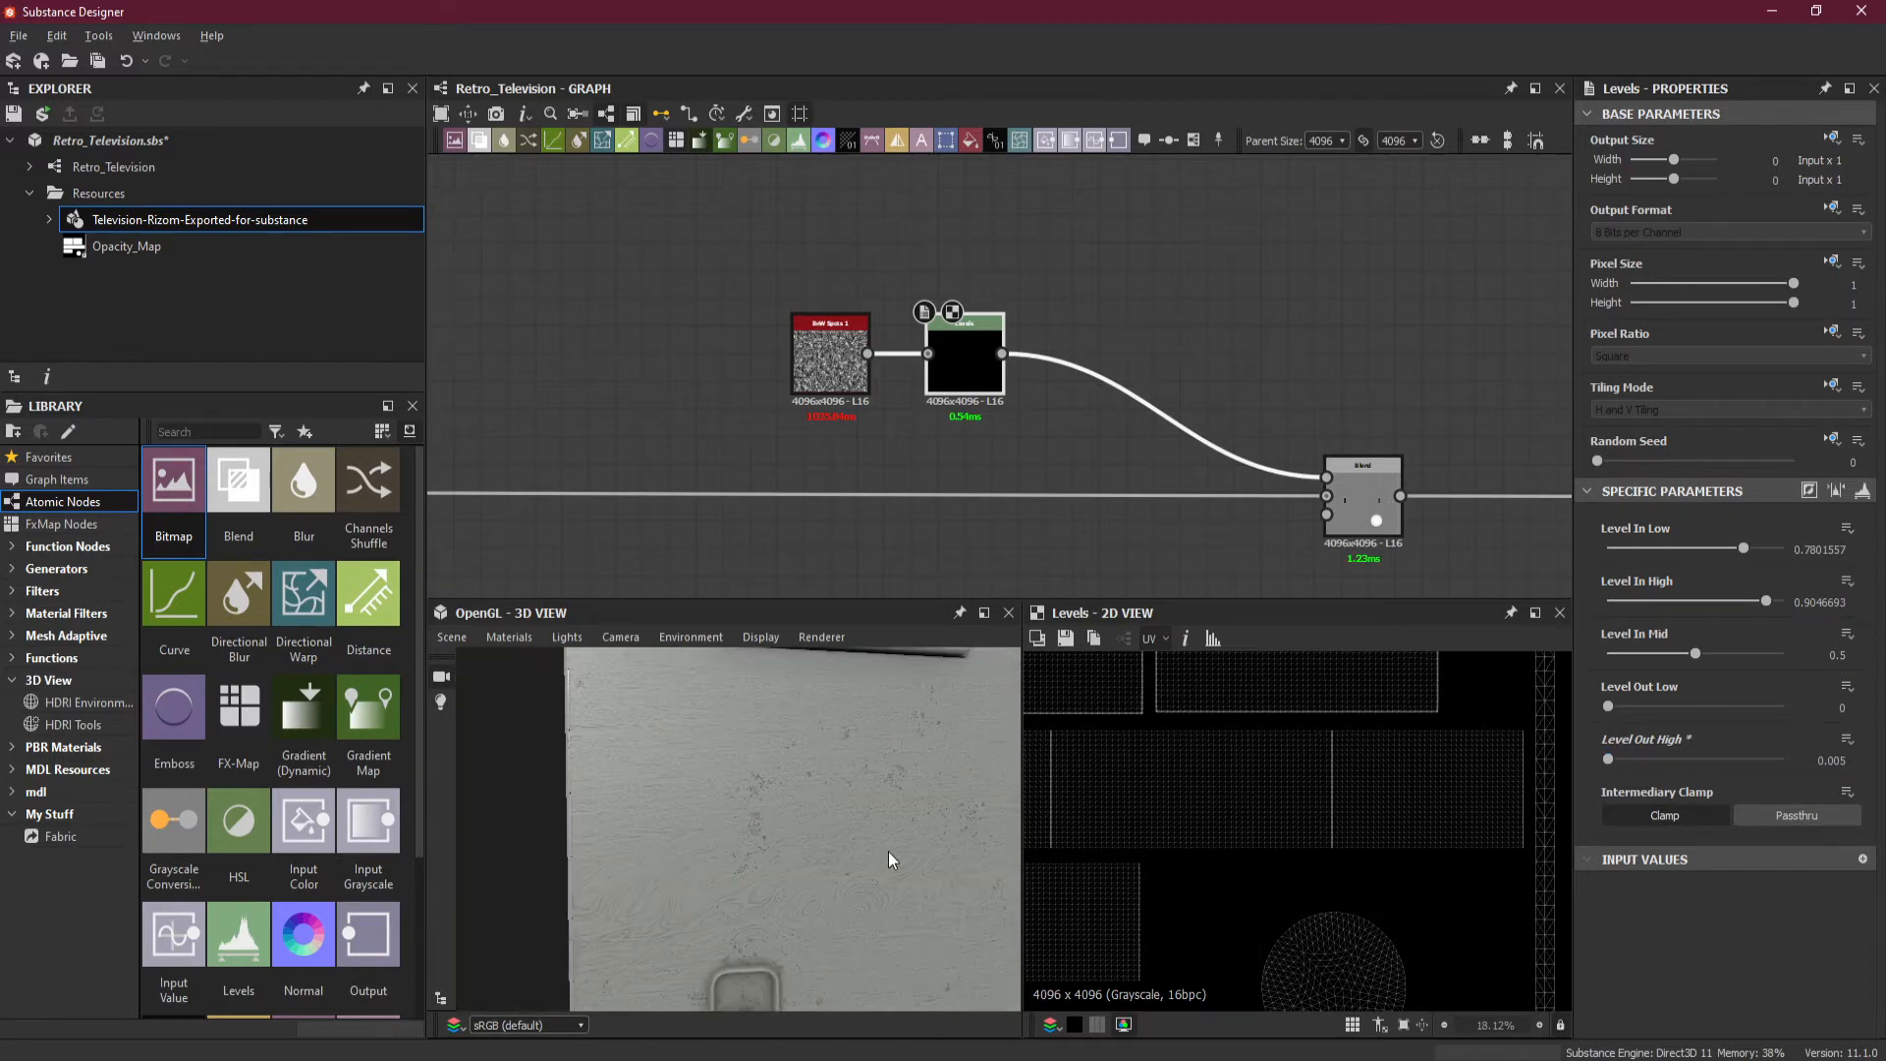
scroll(870, 874, up, 2)
drag(852, 894, 817, 796)
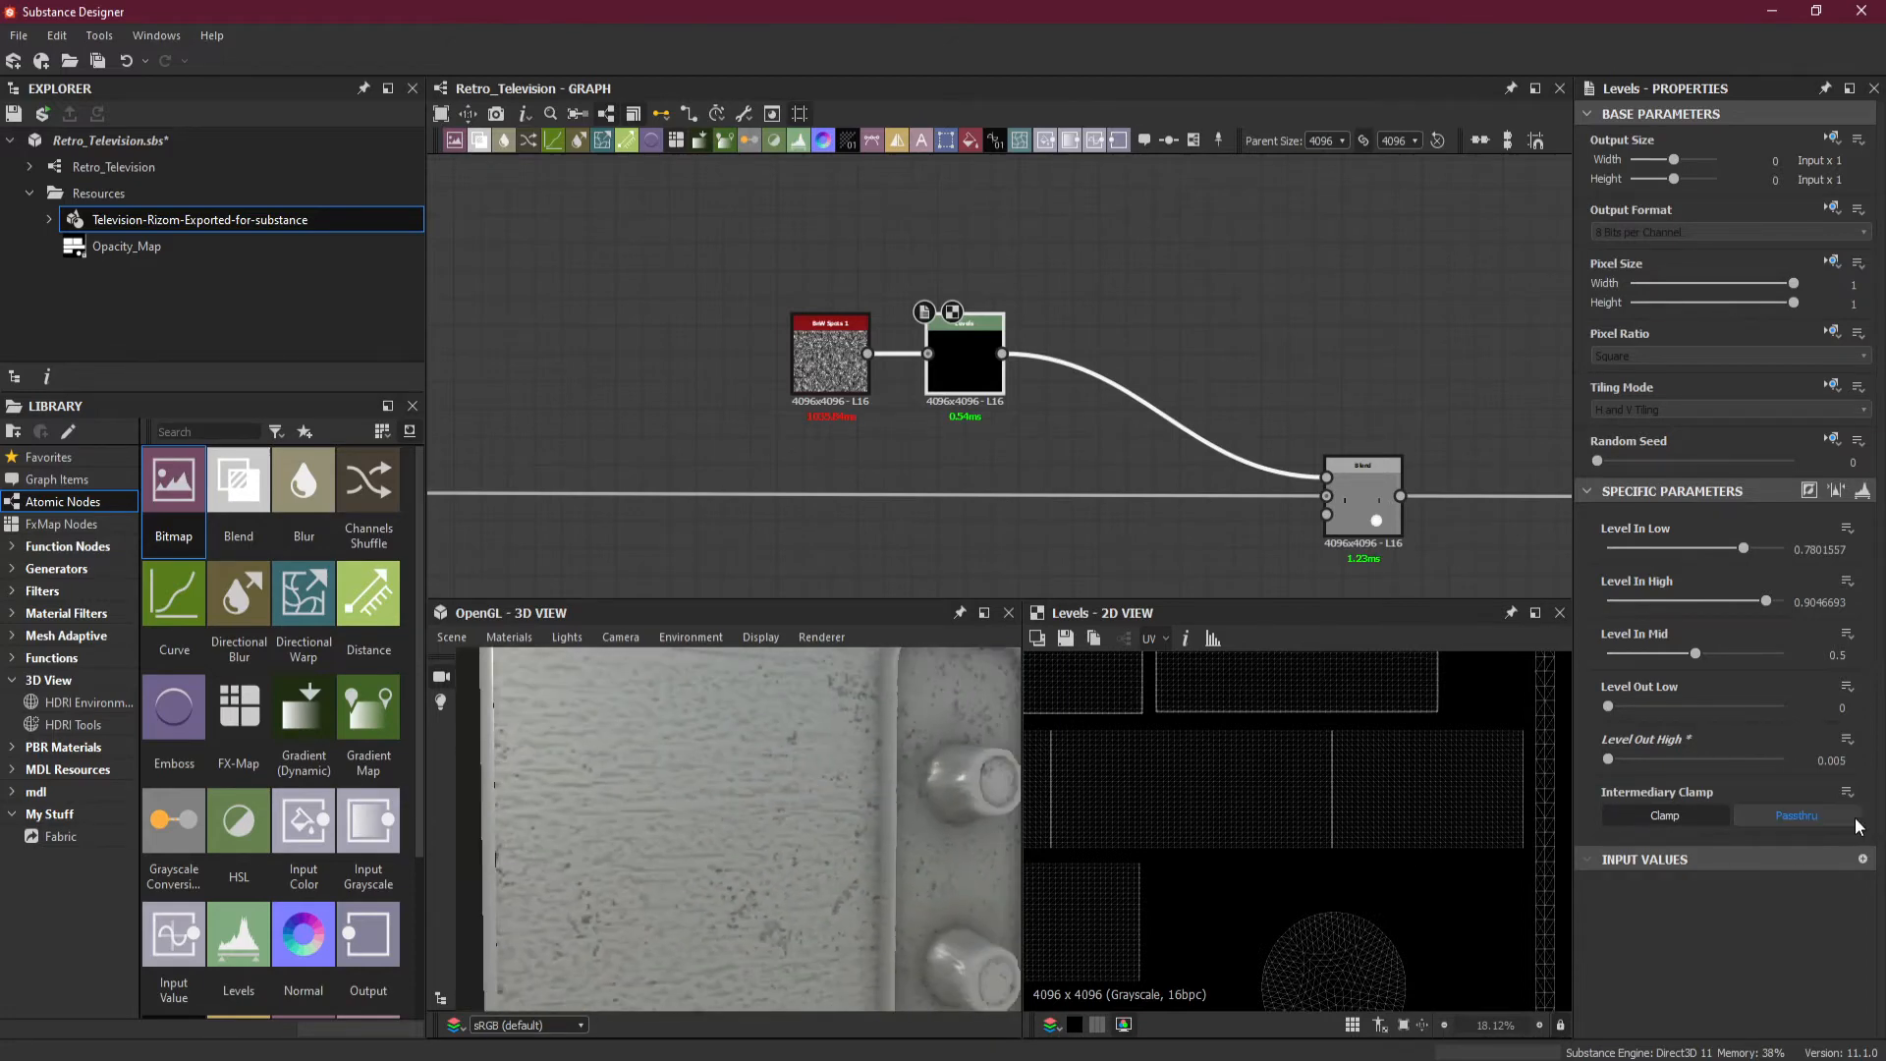
Compare Level Out High values of 0.002 and 0.004 on the Levels node.
click(1843, 761)
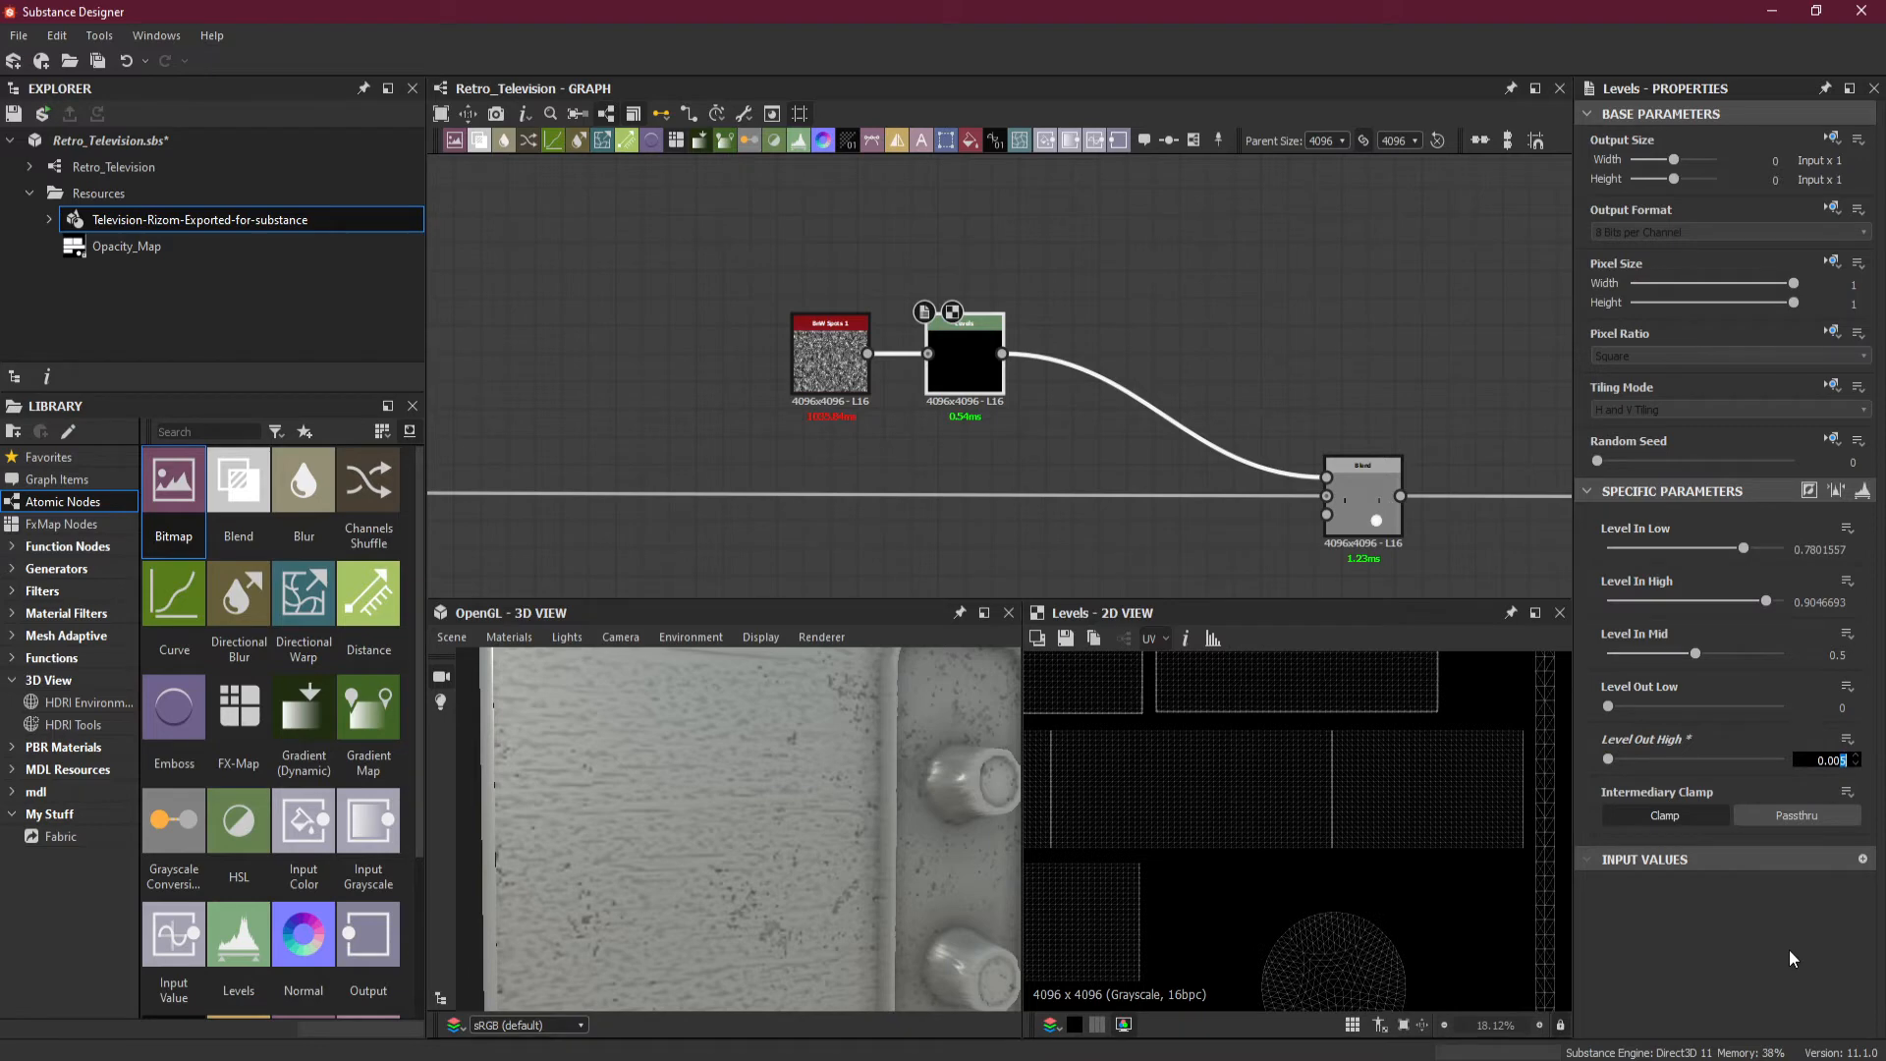
text(2)
key(Return)
click(1847, 761)
key(Return)
click(1842, 758)
text(4)
key(Return)
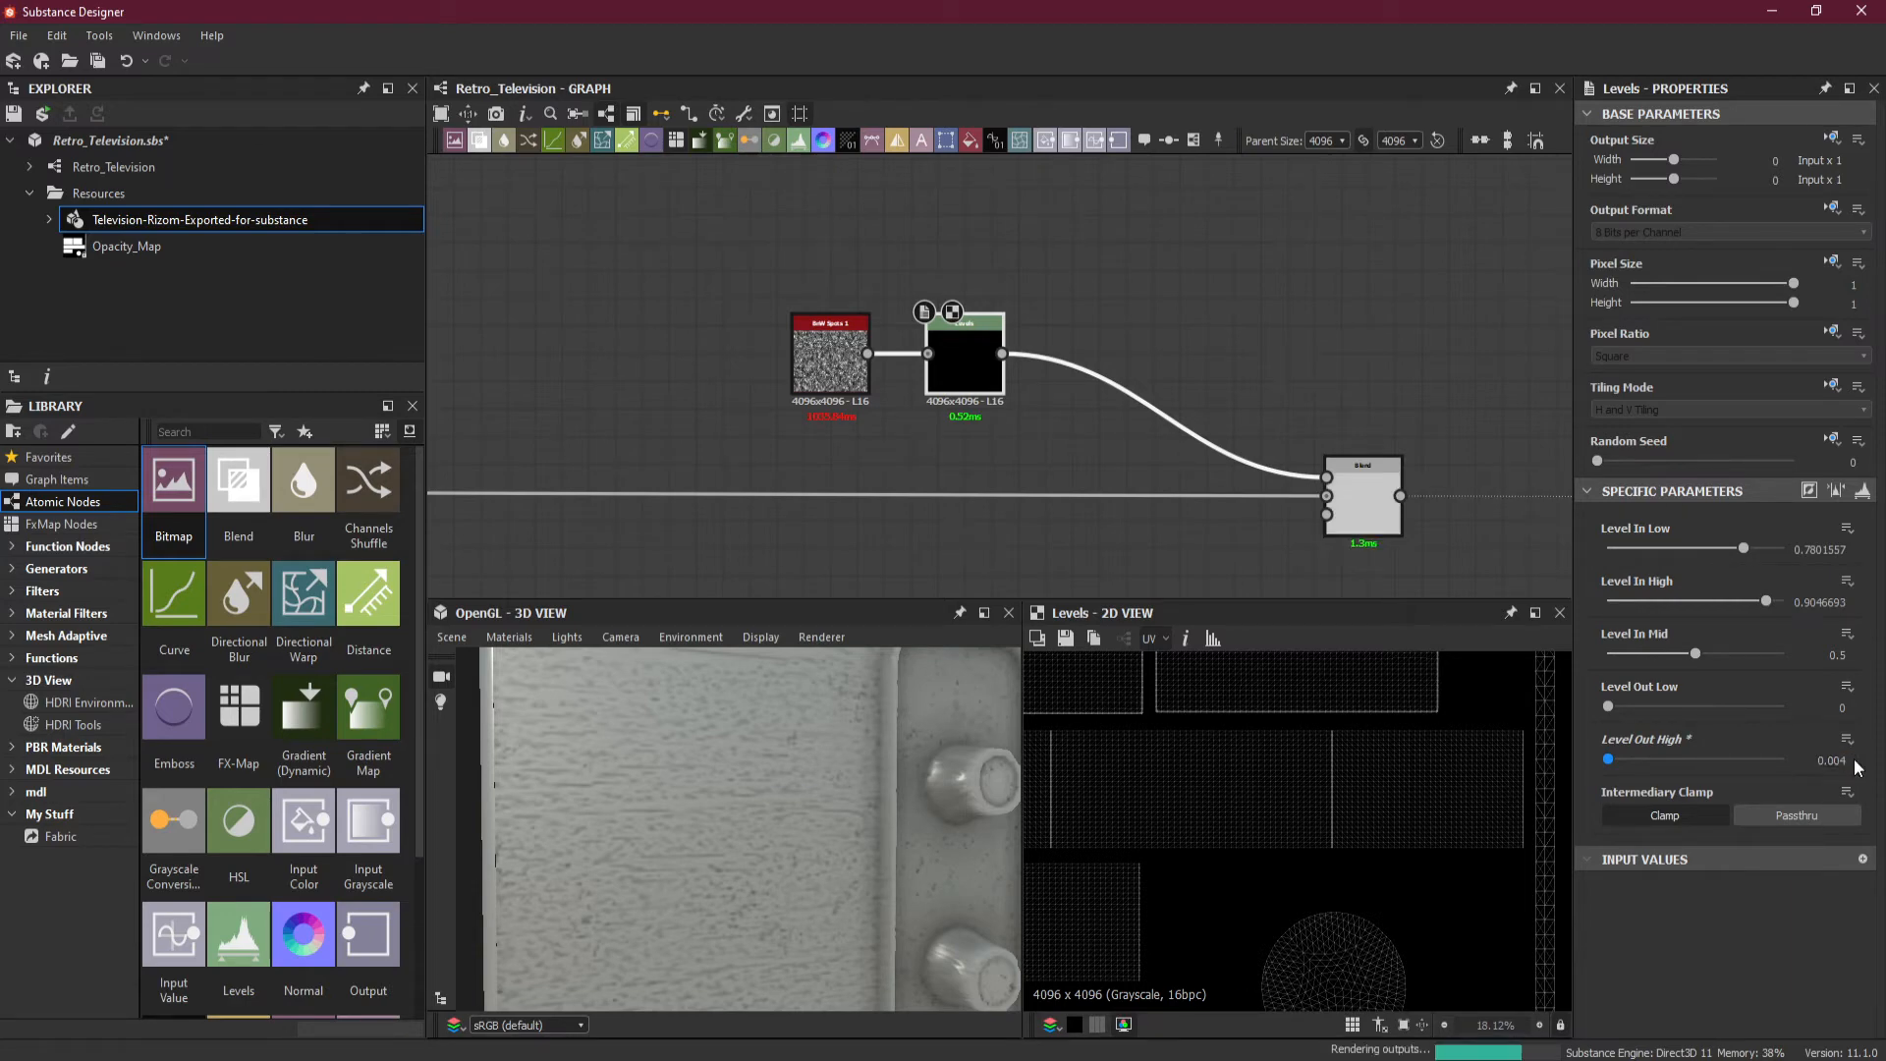
Set the Levels node's Level Out High to 0.003 and inspect the damage on the television's side.
click(1843, 759)
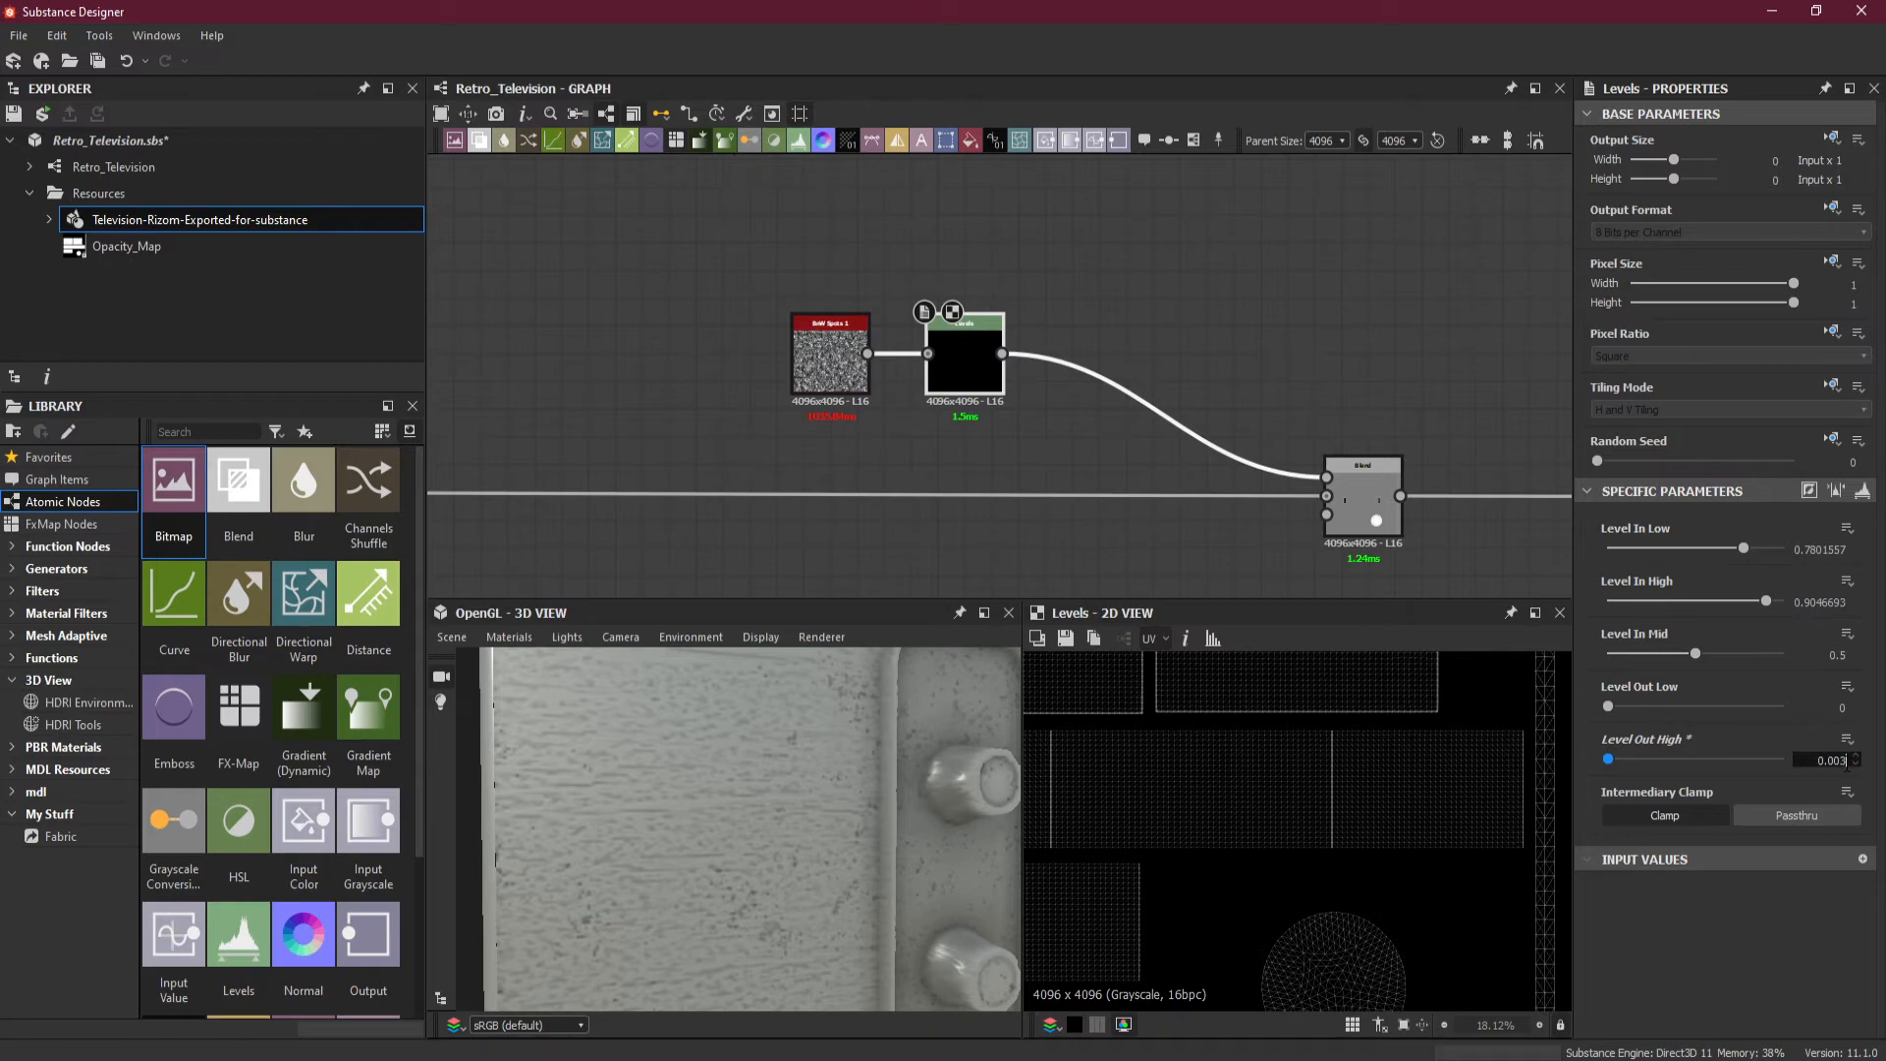
text(3)
key(Return)
scroll(782, 758, up, 5)
drag(782, 758, 708, 827)
scroll(984, 503, down, 3)
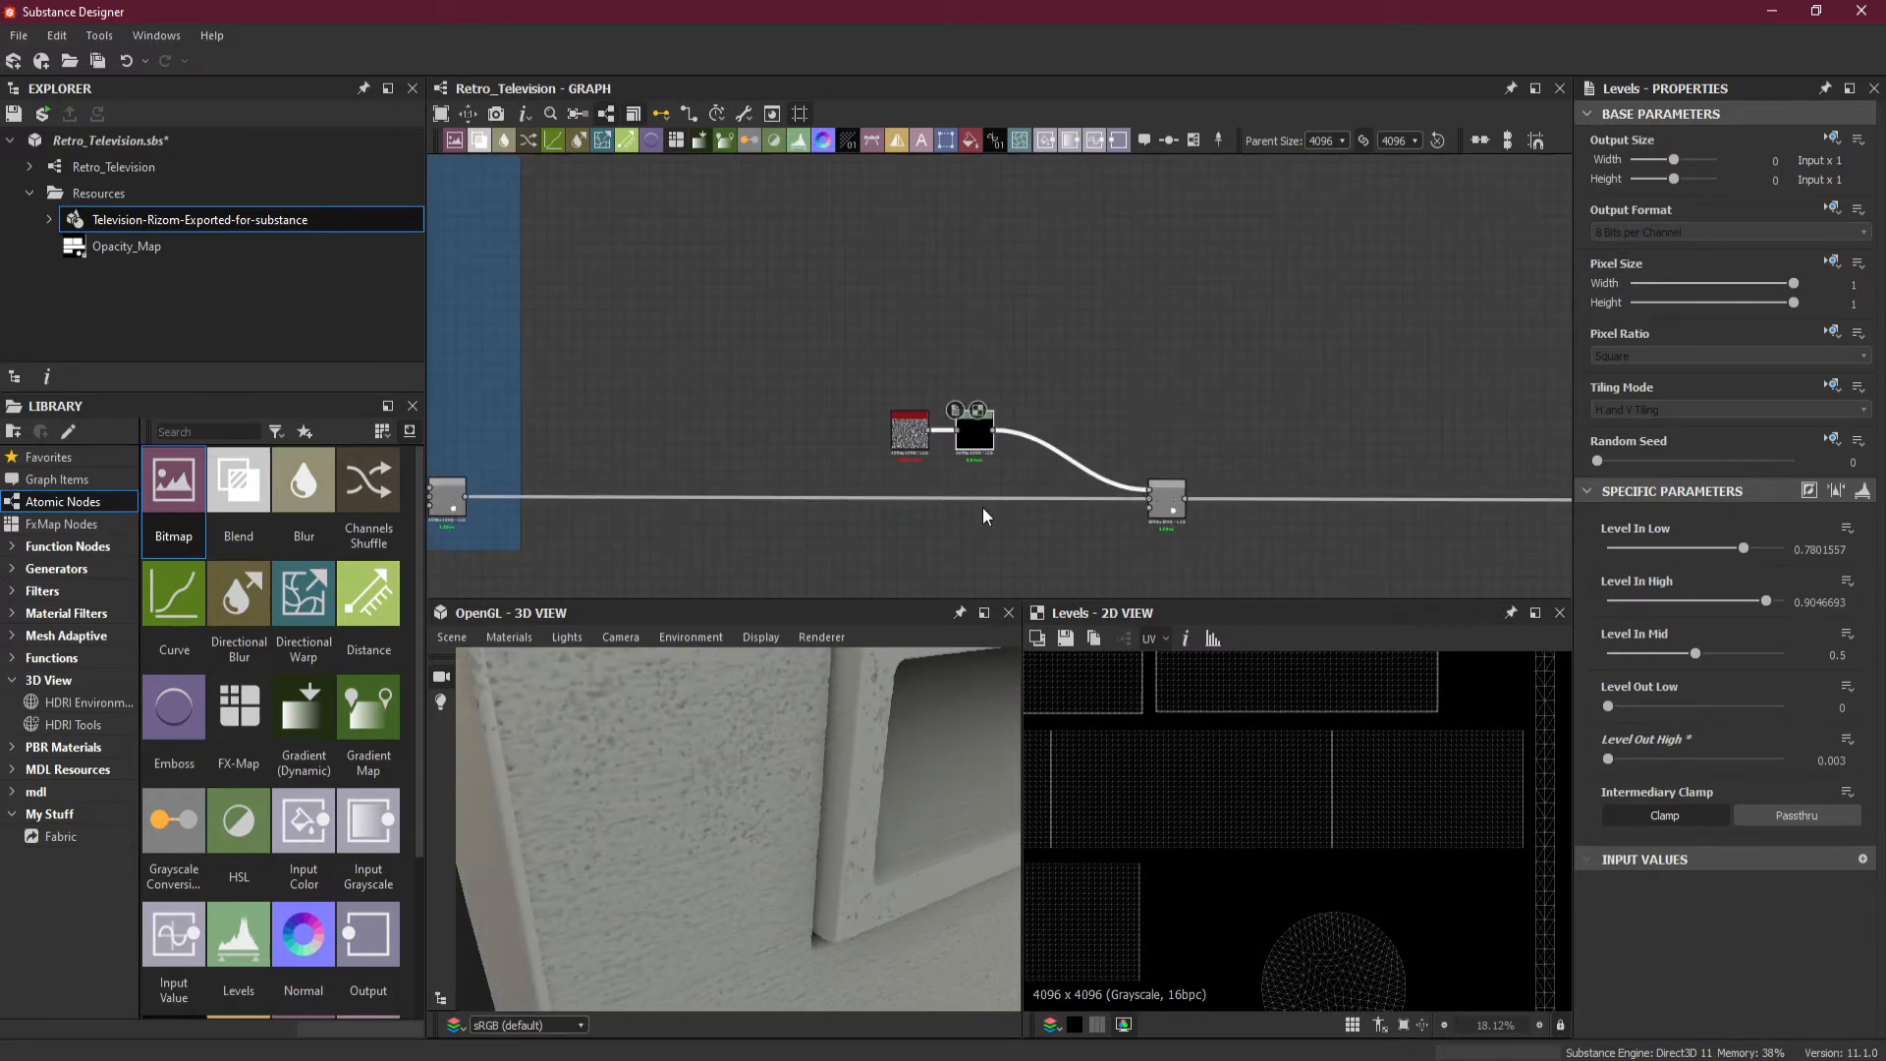
Route the mask from the dot node below the Wooden Side Panel frame through a dot into the damage Blend node's opacity input.
scroll(865, 523, down, 4)
middle_drag(797, 576, 1025, 543)
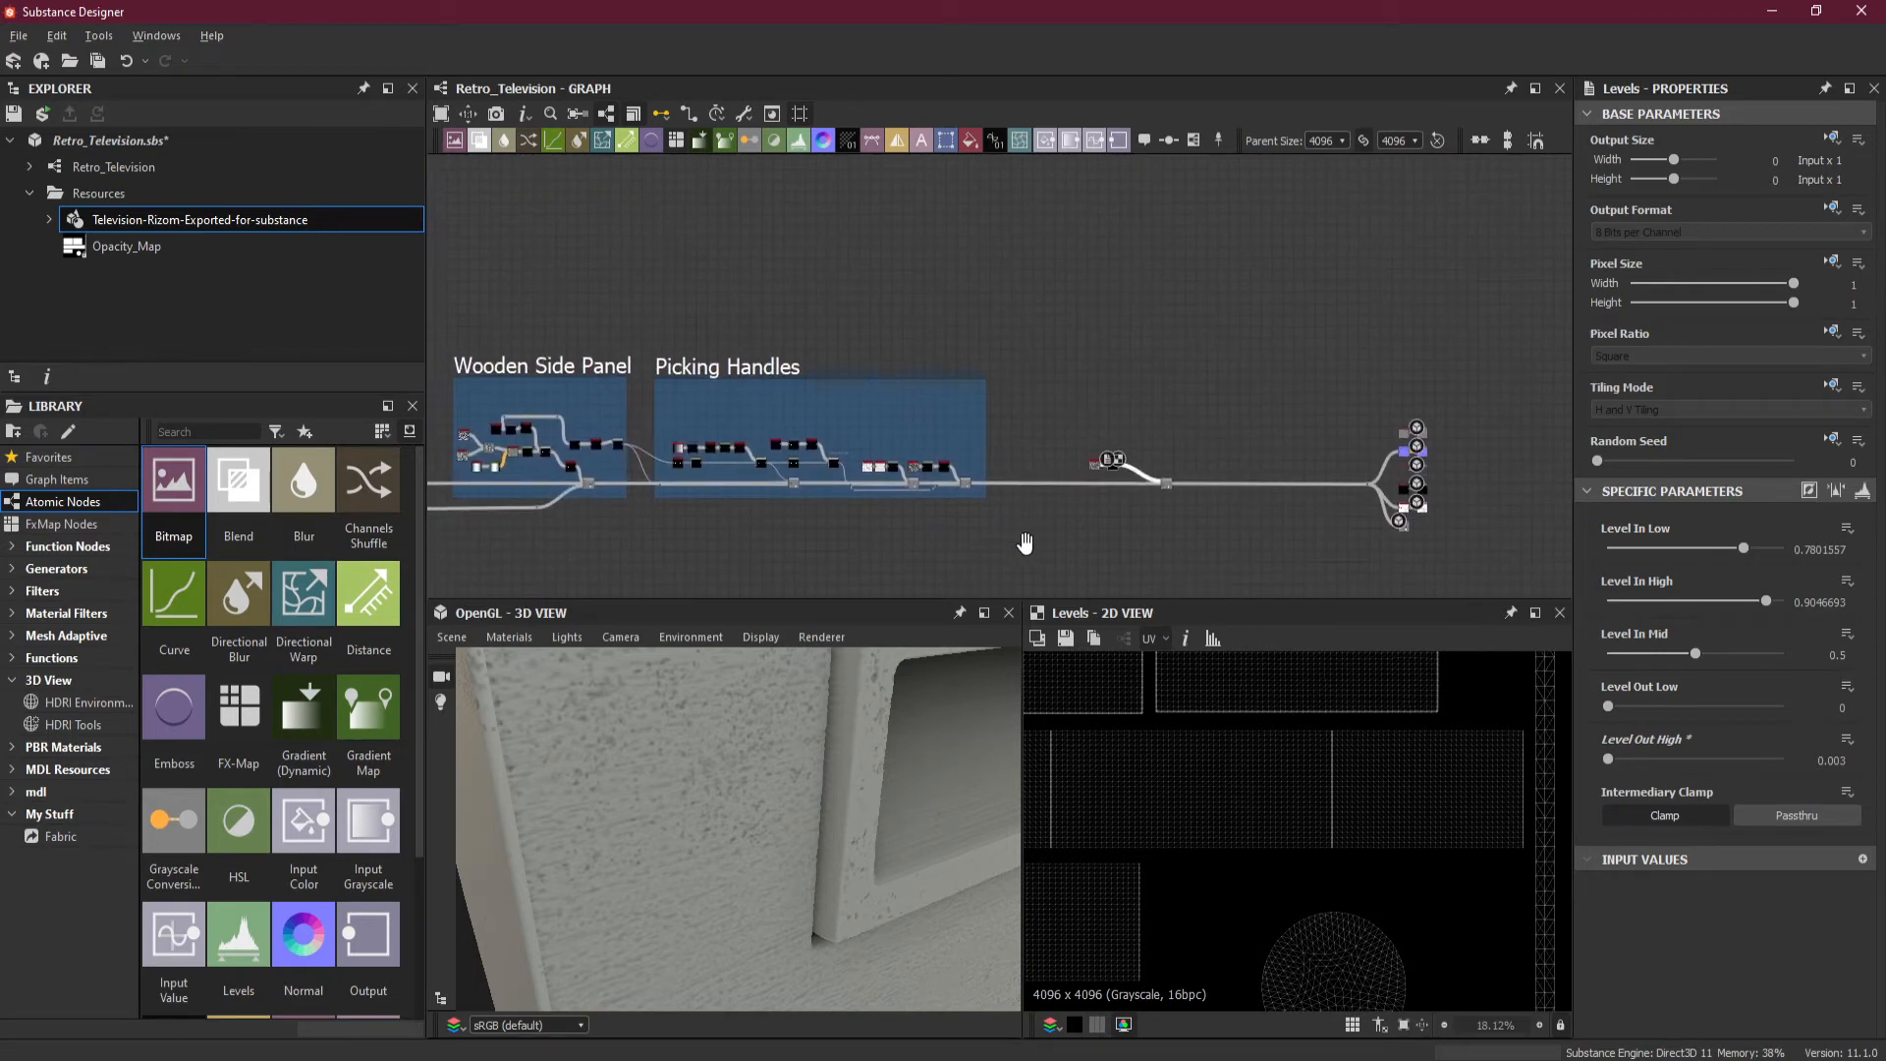
middle_drag(737, 534, 947, 528)
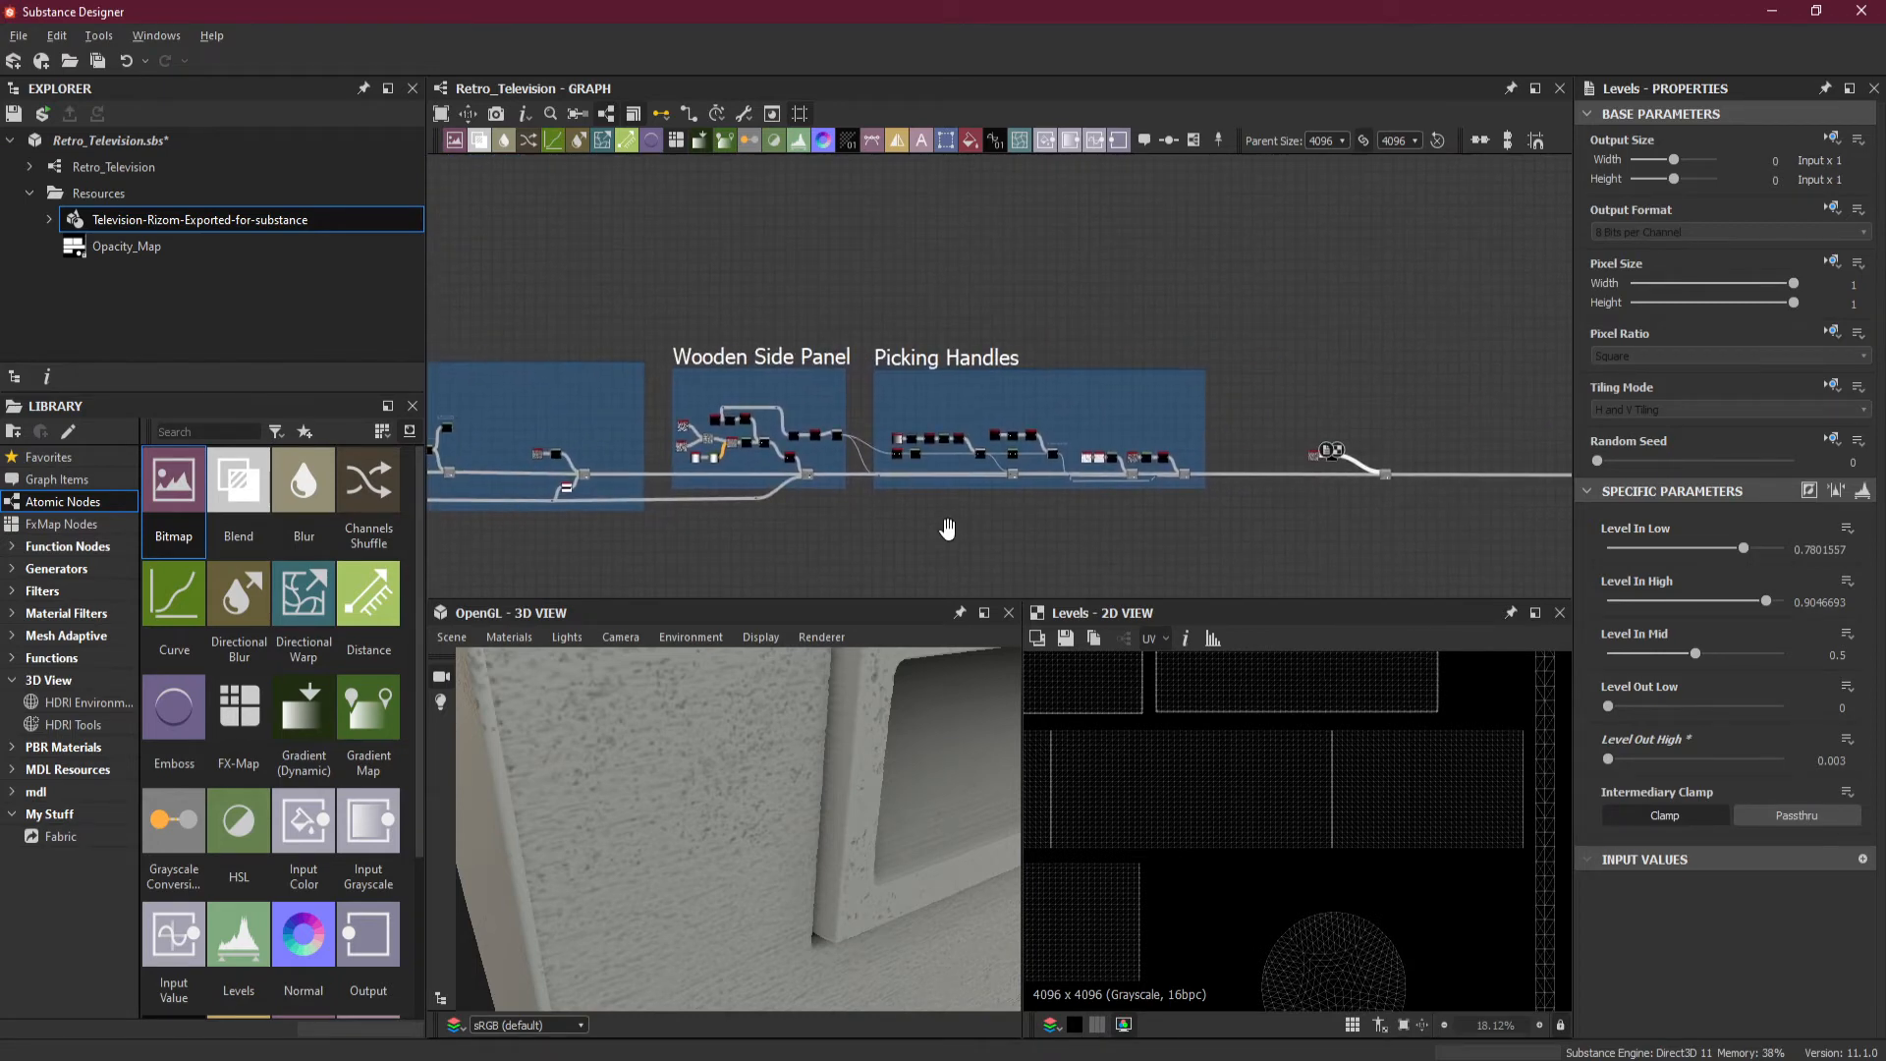
scroll(838, 497, up, 2)
scroll(641, 504, up, 3)
scroll(735, 512, down, 3)
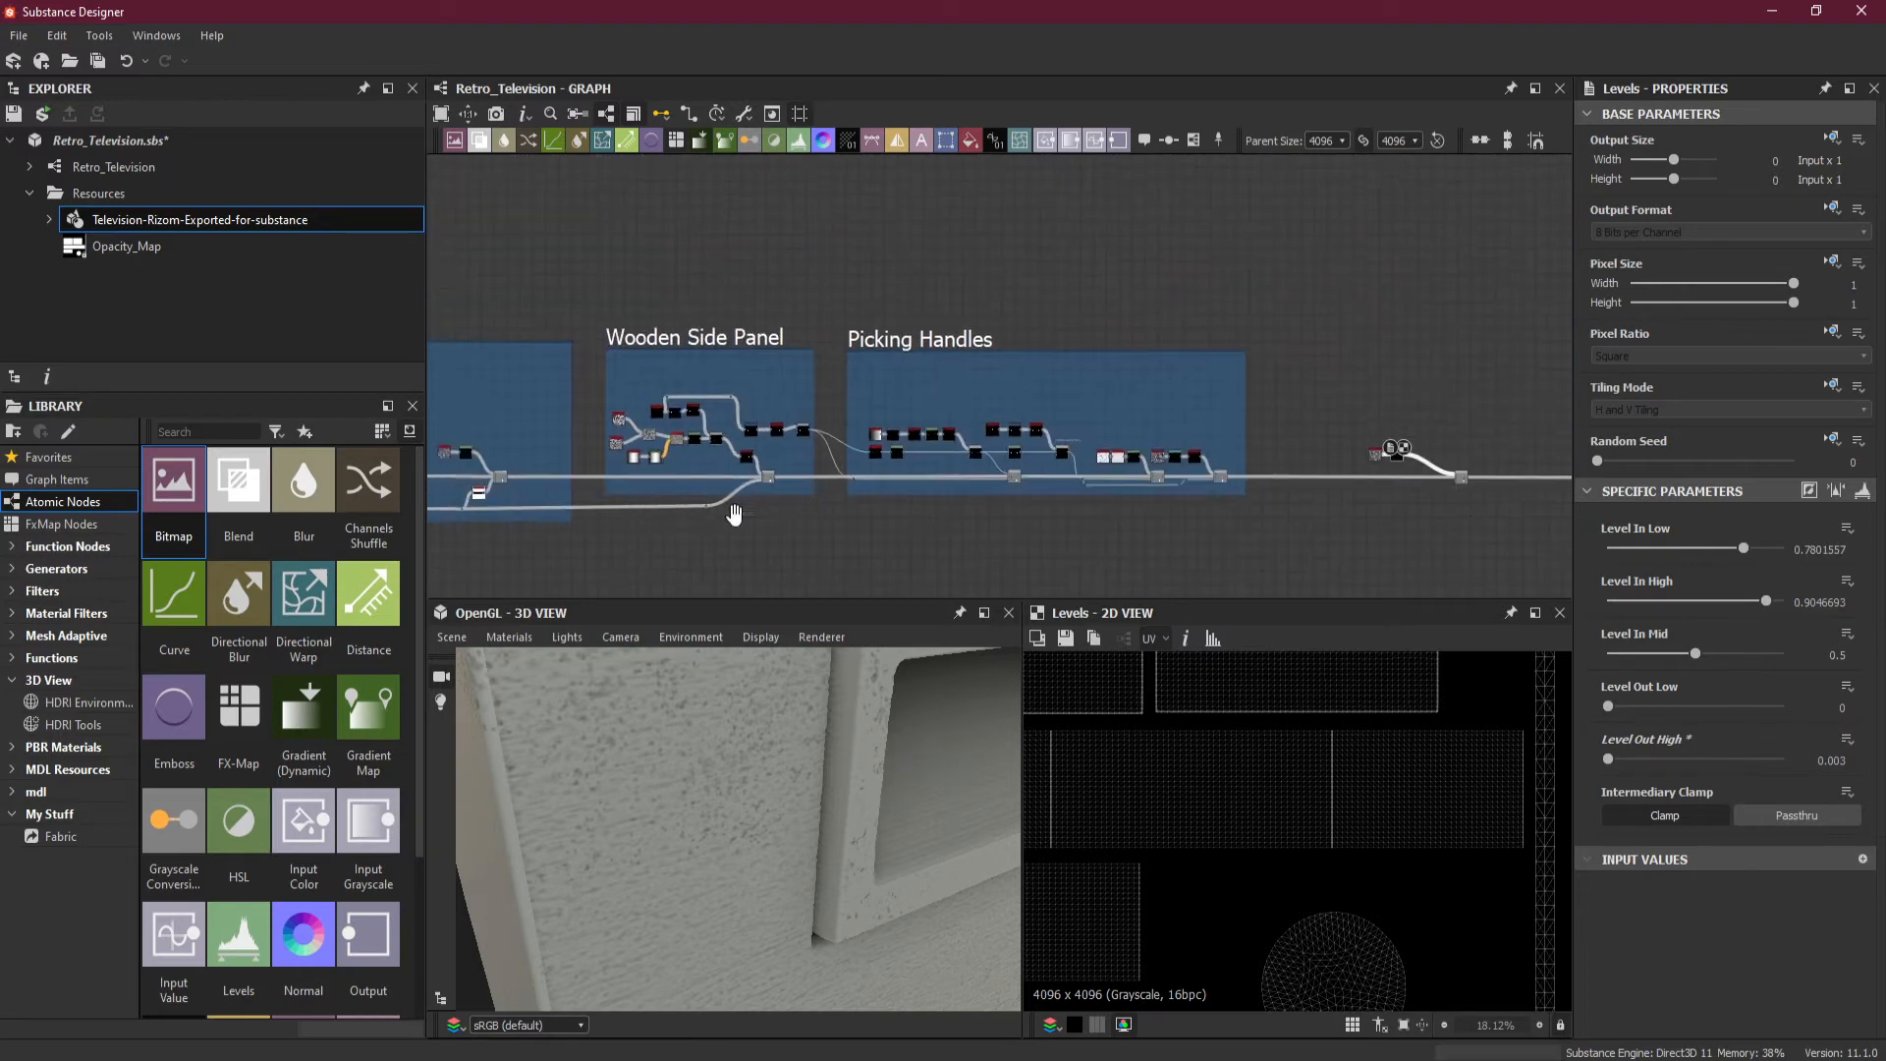
middle_drag(735, 512, 784, 530)
scroll(783, 530, up, 2)
scroll(1083, 538, up, 2)
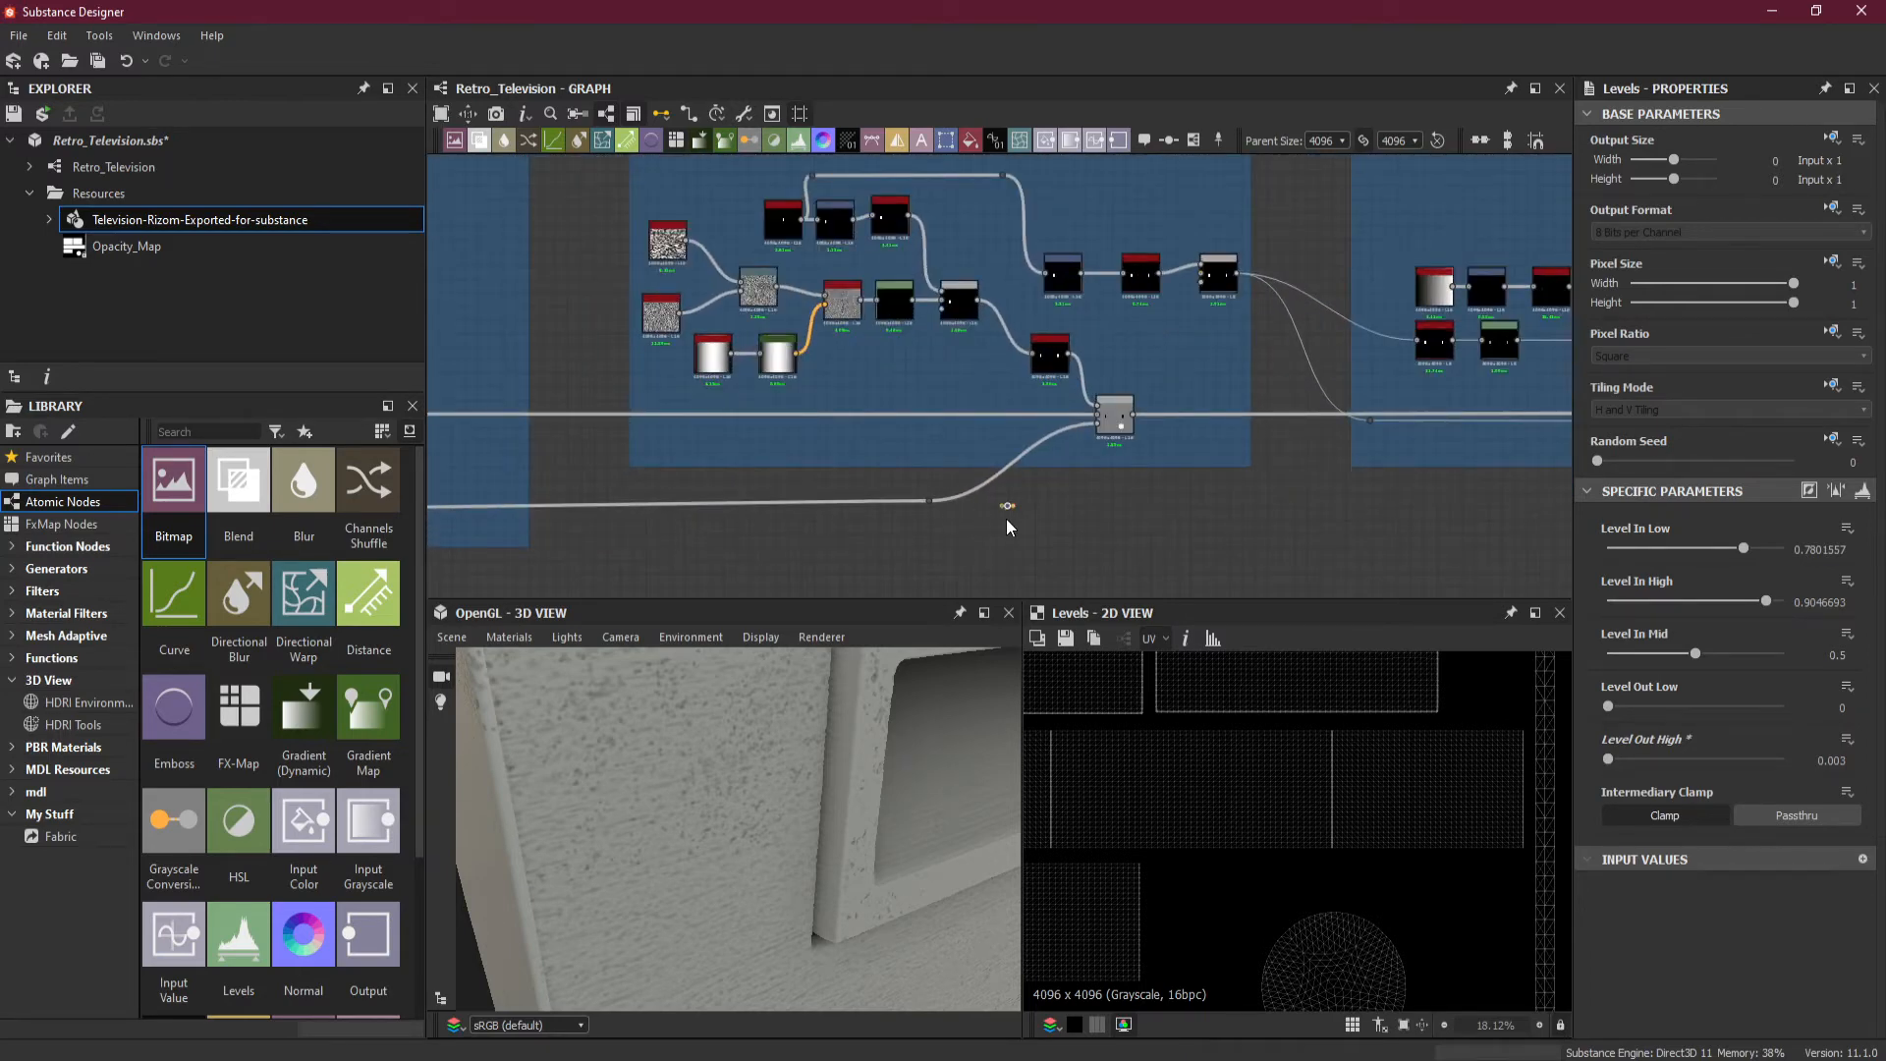
scroll(987, 505, up, 2)
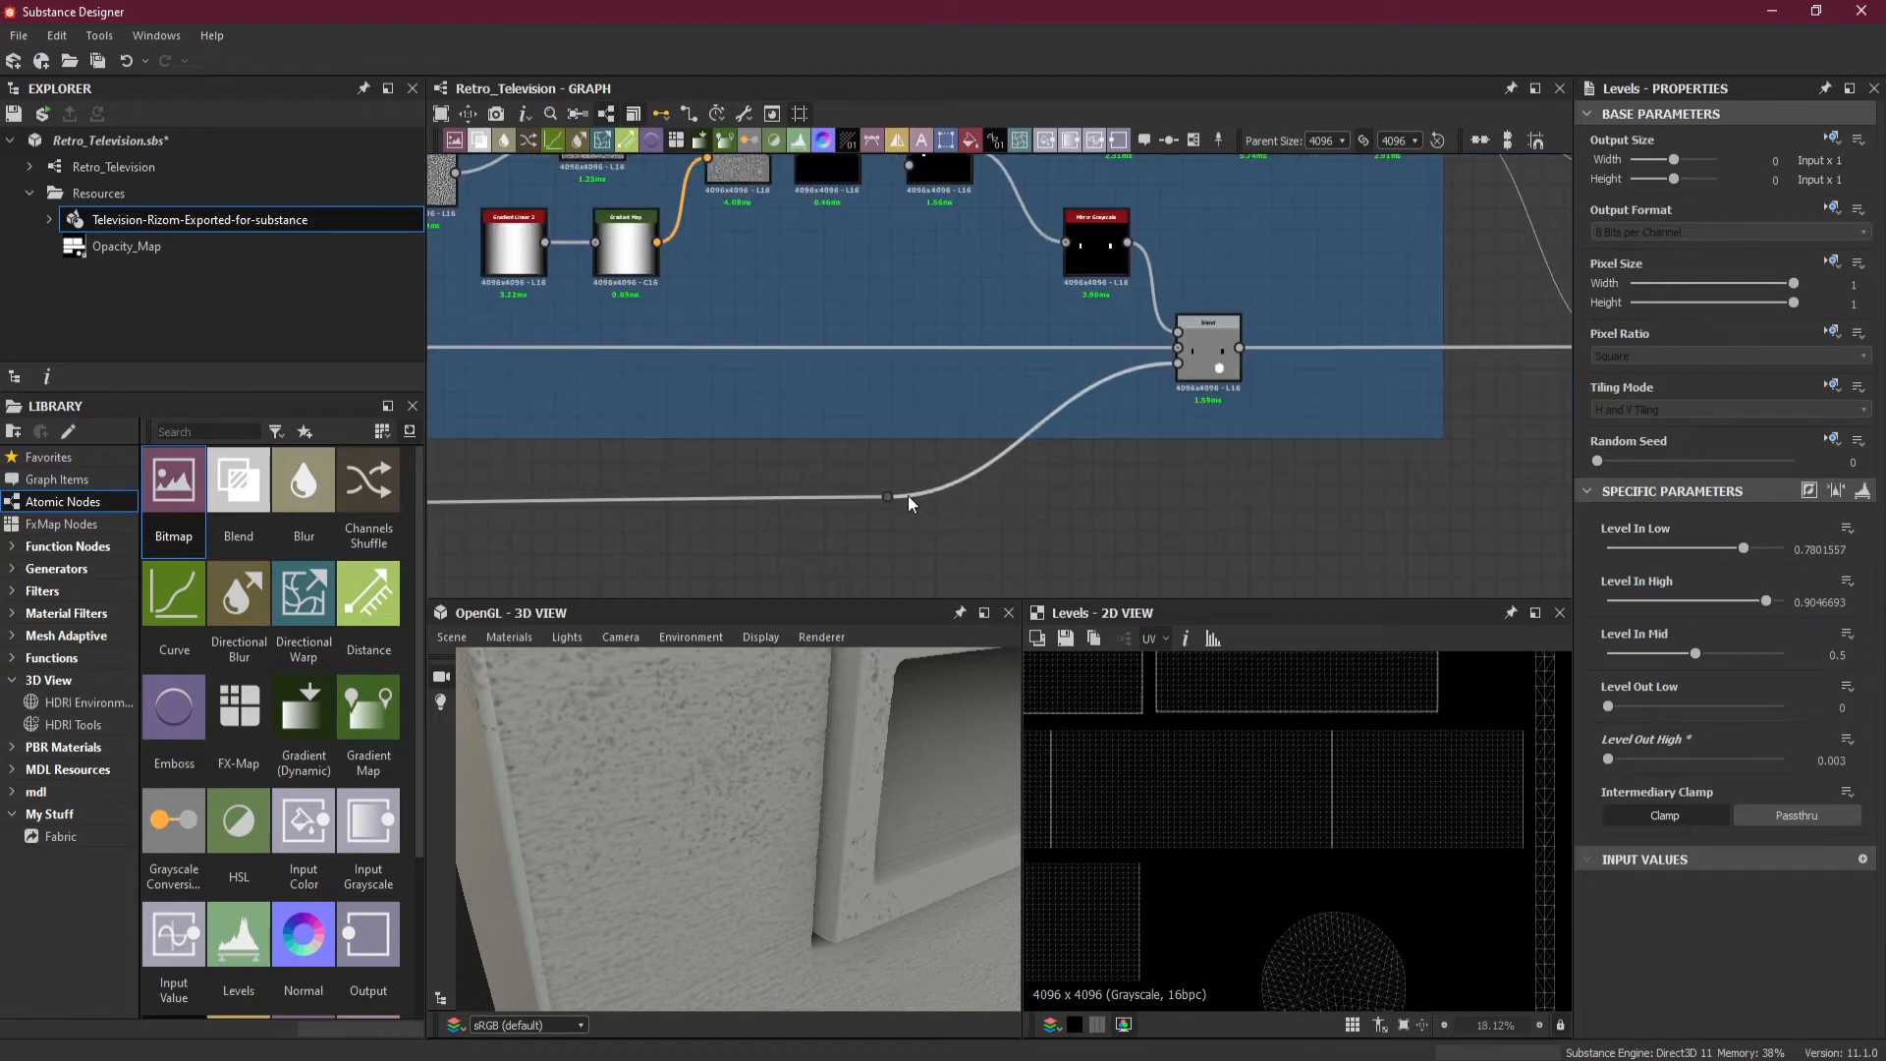
drag(890, 497, 1364, 449)
scroll(1415, 514, down, 3)
scroll(888, 485, down, 1)
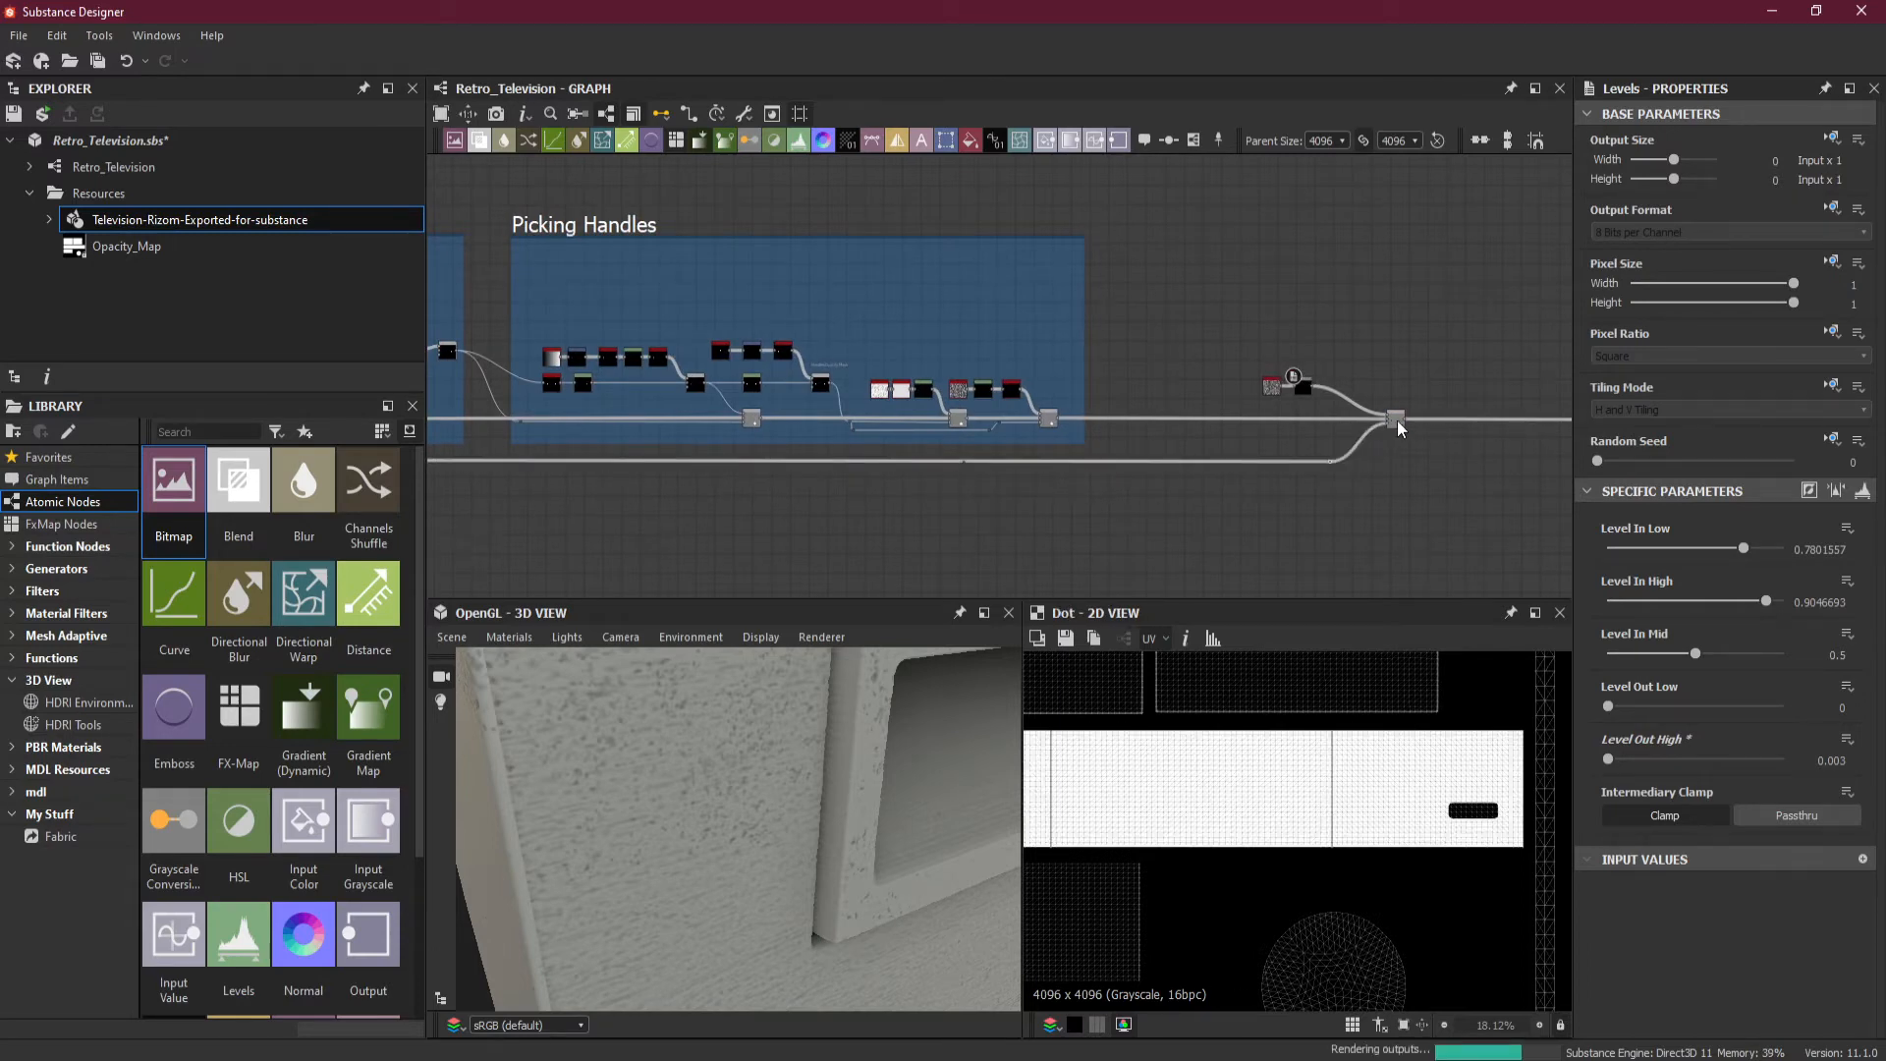
scroll(1423, 403, up, 4)
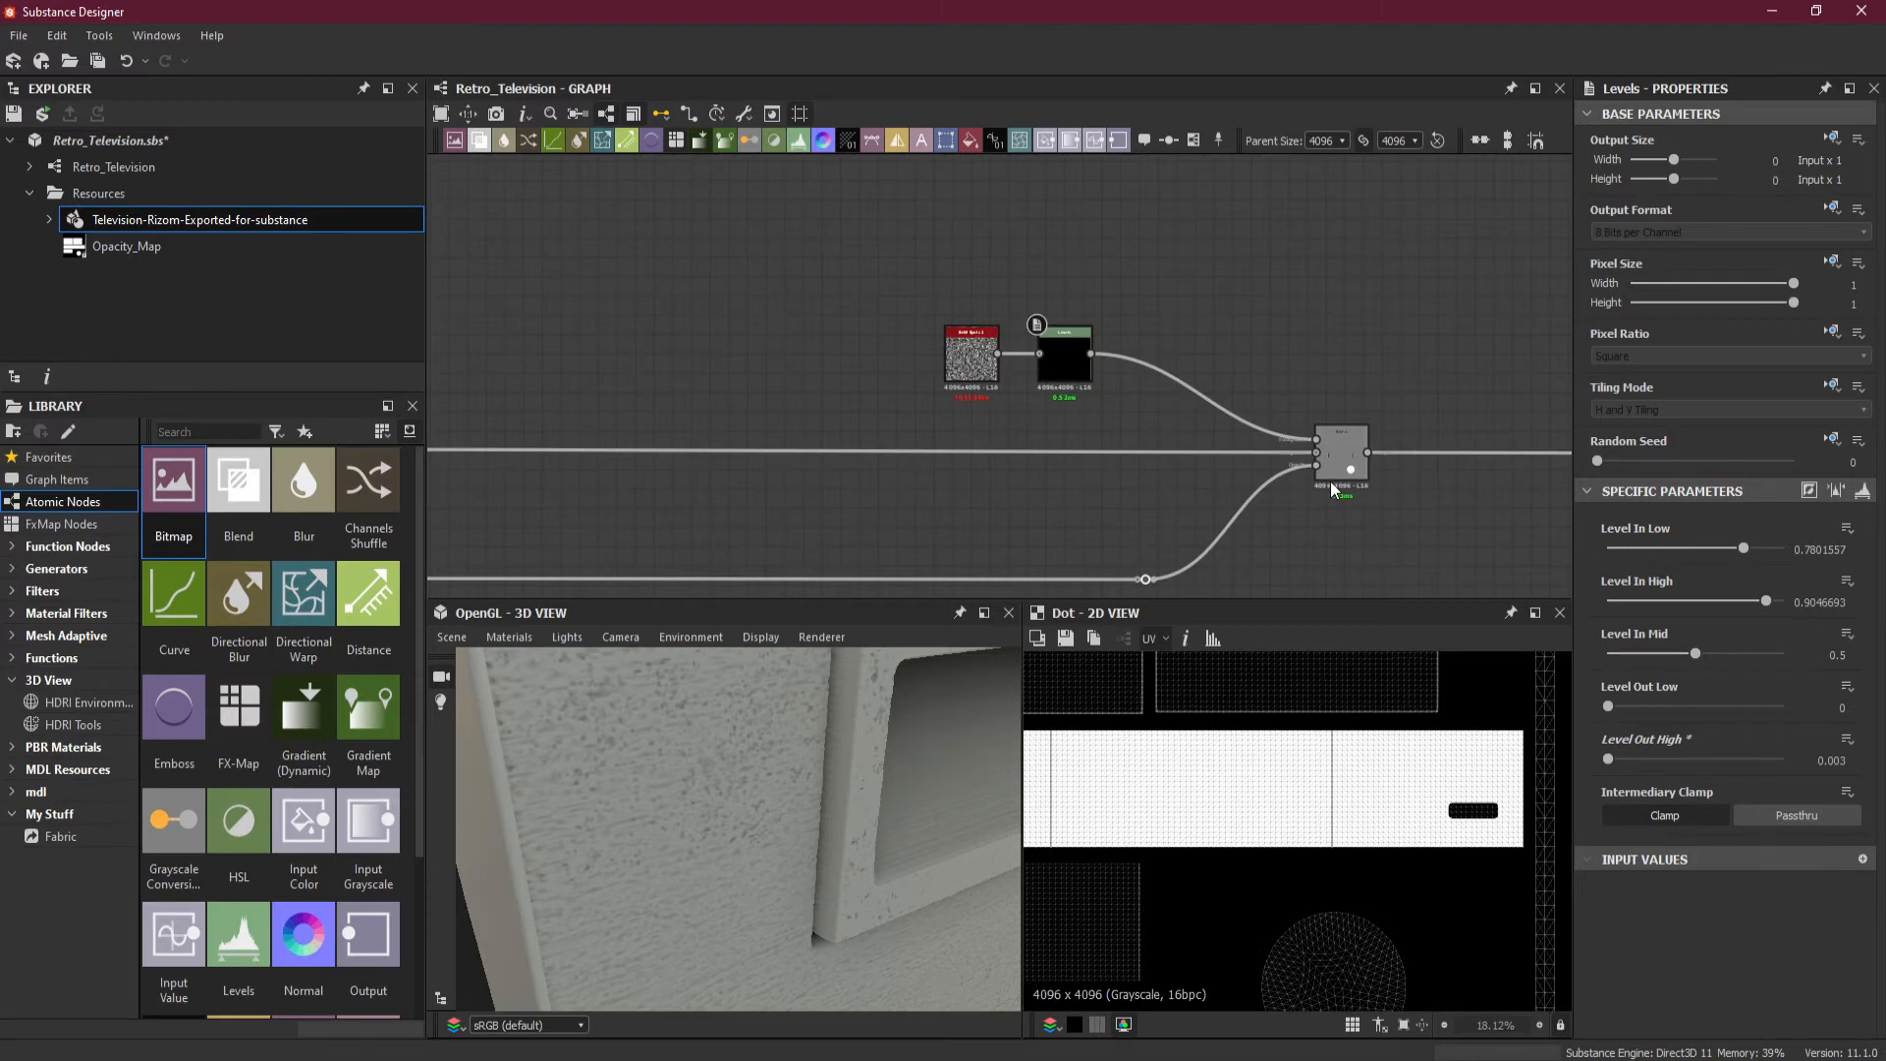
Inspect the masked damage on the television's casing and around the side knobs with the damage Blend node selected.
click(1337, 453)
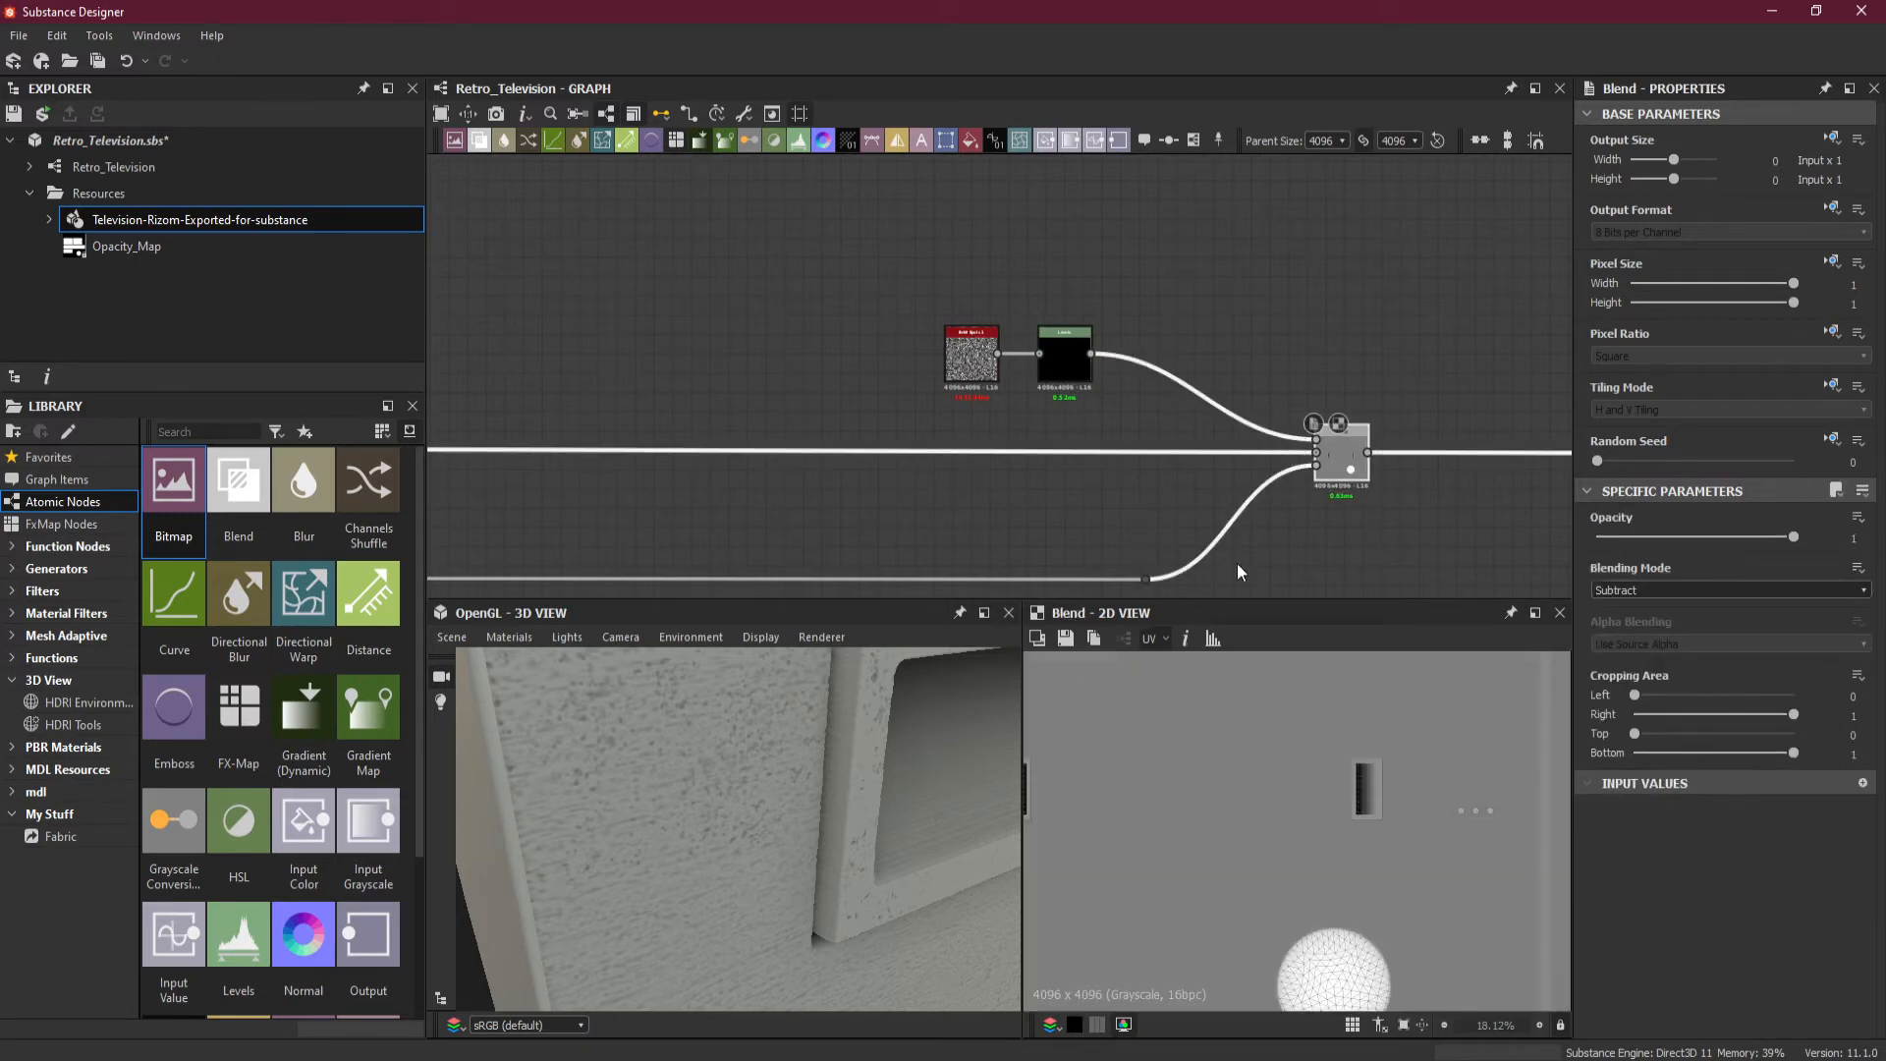
drag(786, 777, 750, 839)
scroll(723, 812, up, 3)
scroll(716, 711, up, 5)
scroll(780, 870, down, 3)
mouse_move(739, 769)
mouse_down()
mouse_move(706, 830)
mouse_move(709, 657)
mouse_move(762, 746)
mouse_move(767, 840)
mouse_move(800, 717)
mouse_move(858, 888)
mouse_move(846, 792)
mouse_move(846, 833)
mouse_move(816, 799)
mouse_move(845, 853)
mouse_move(752, 800)
mouse_move(746, 775)
mouse_move(753, 839)
mouse_up()
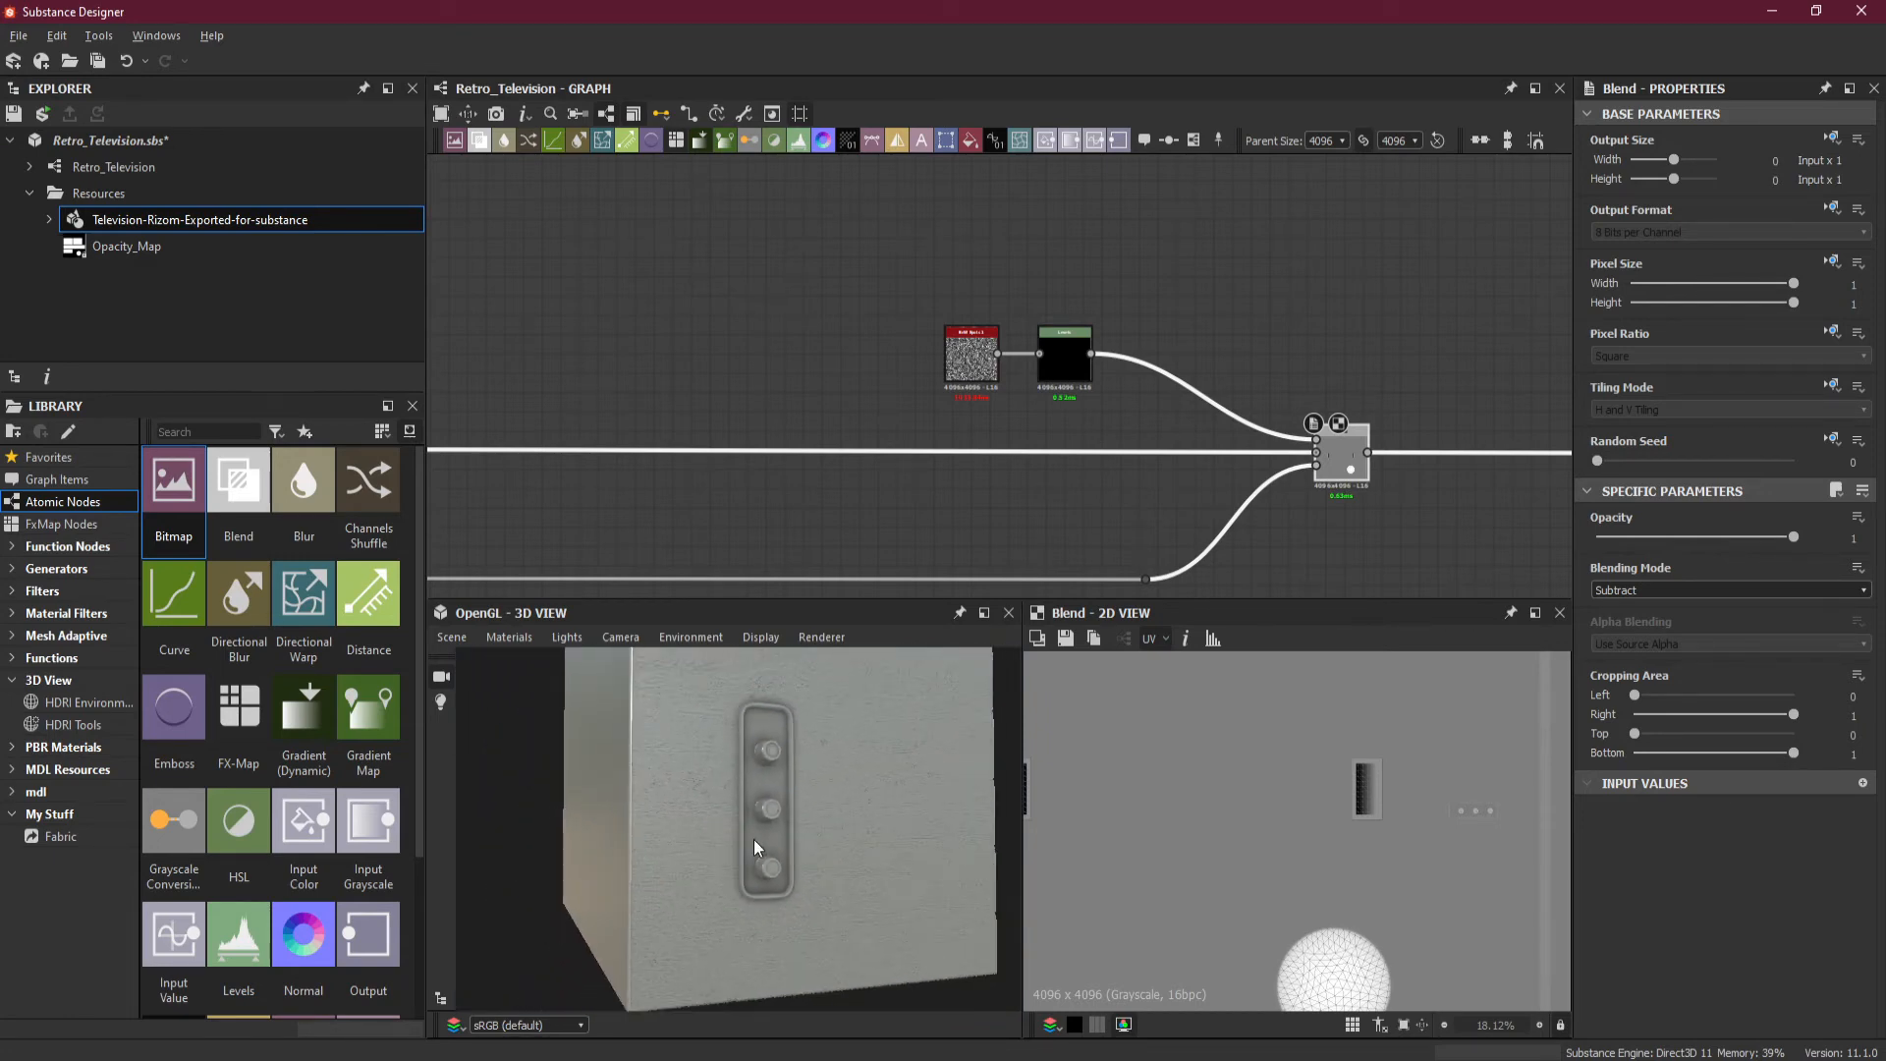
Move the BnW Spots, Levels and Blend nodes with their dot node closer to the Picking Handles frame.
scroll(1081, 511, down, 5)
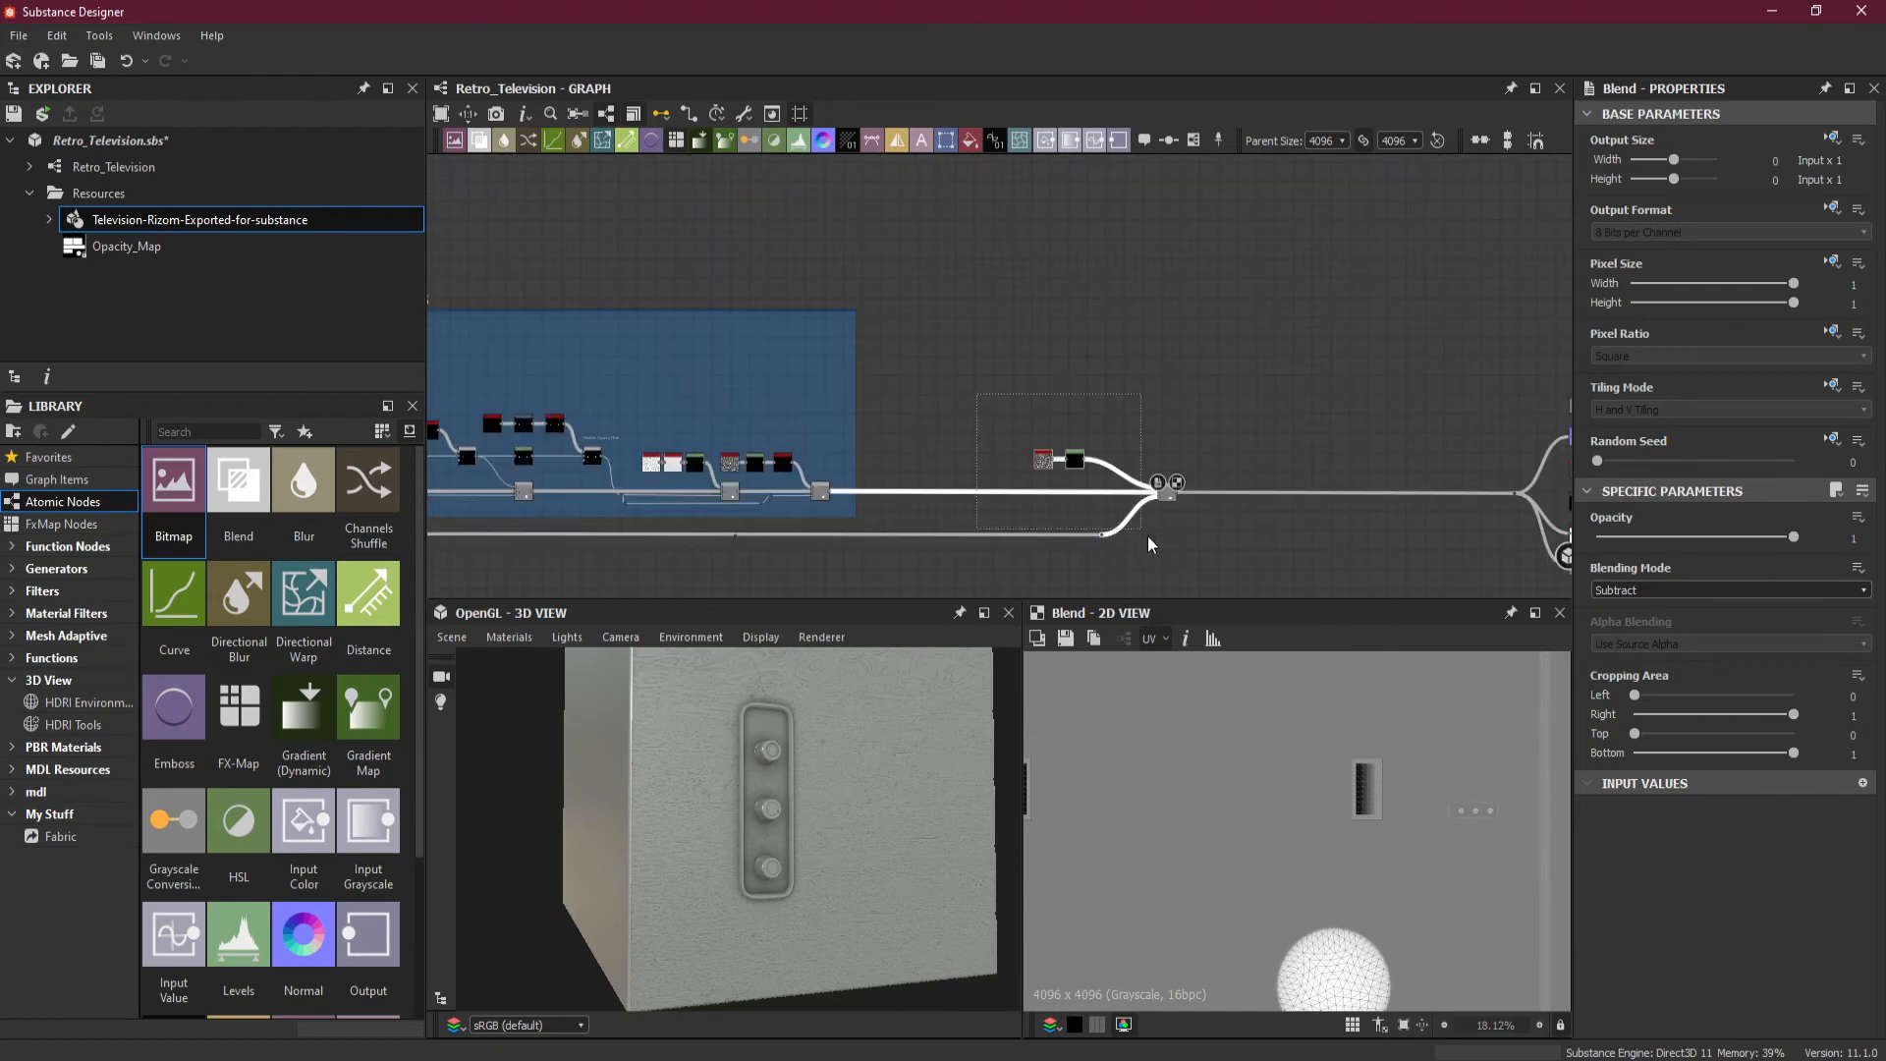
drag(1172, 497, 1036, 497)
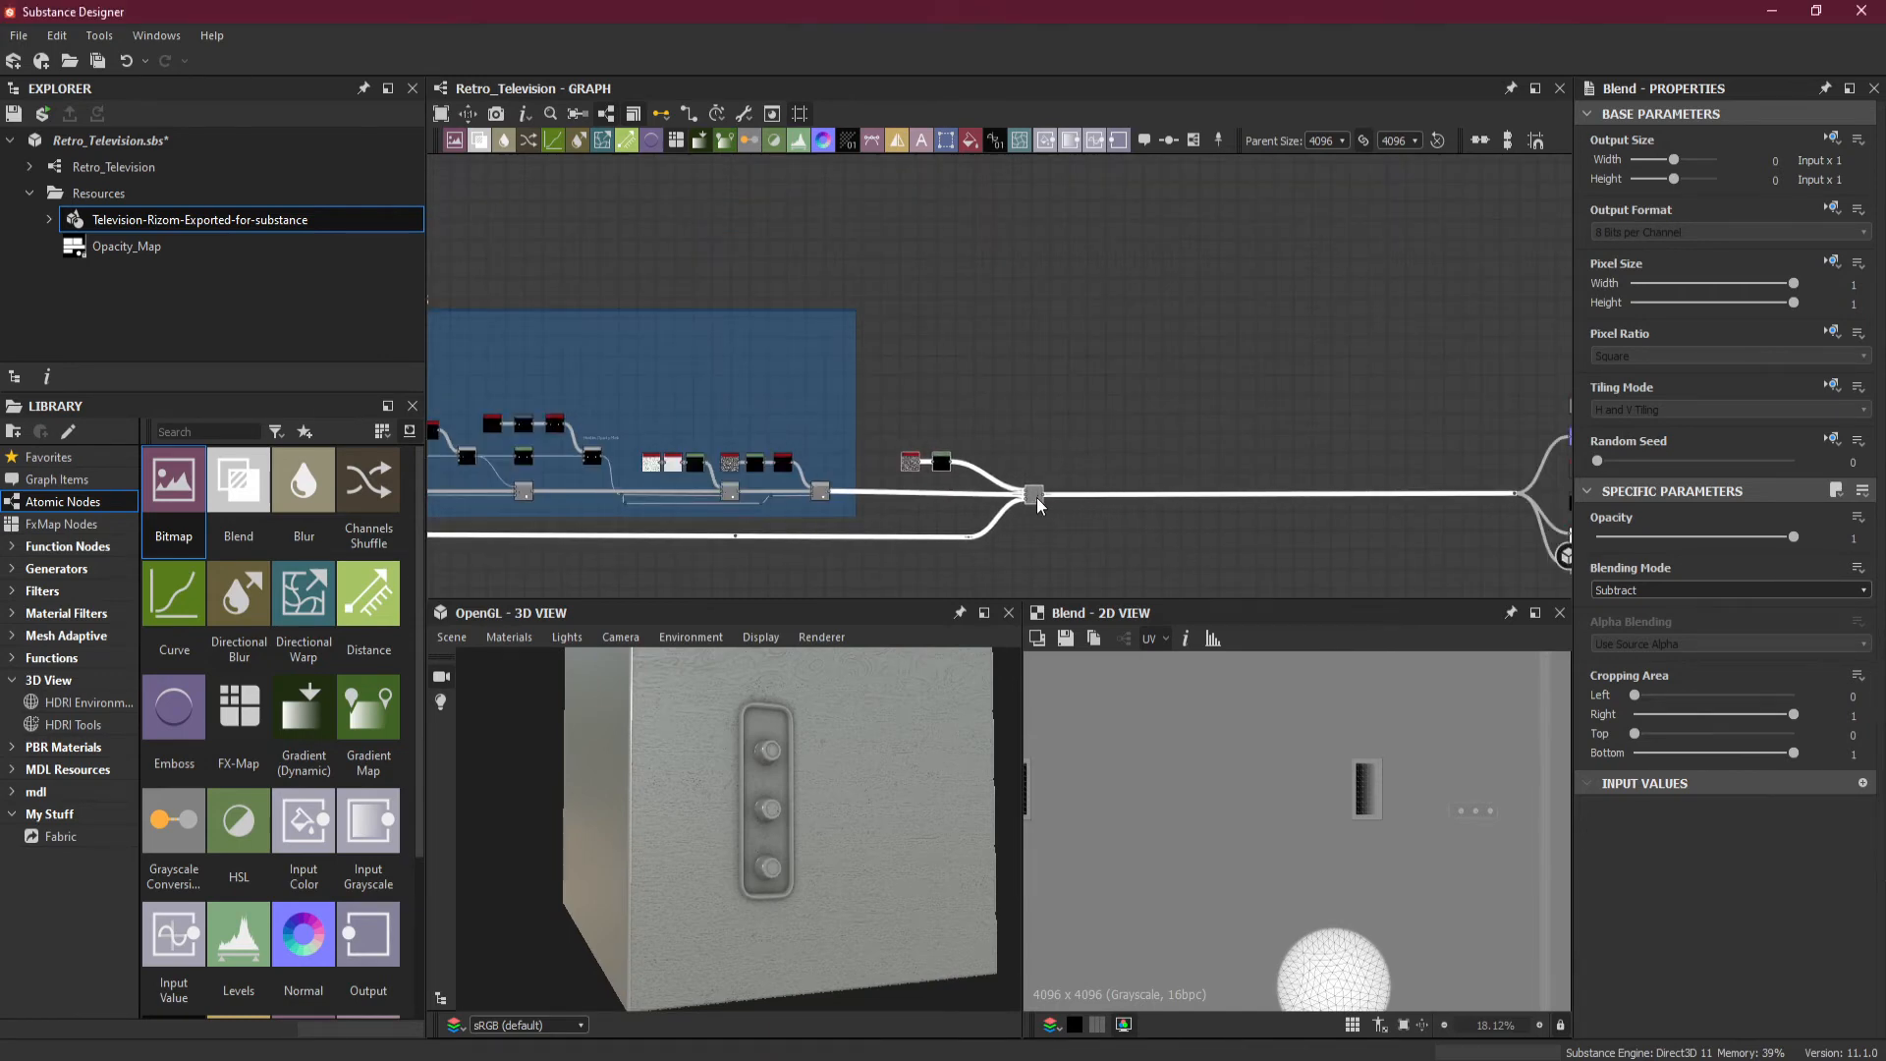
scroll(851, 515, up, 1)
scroll(850, 515, up, 1)
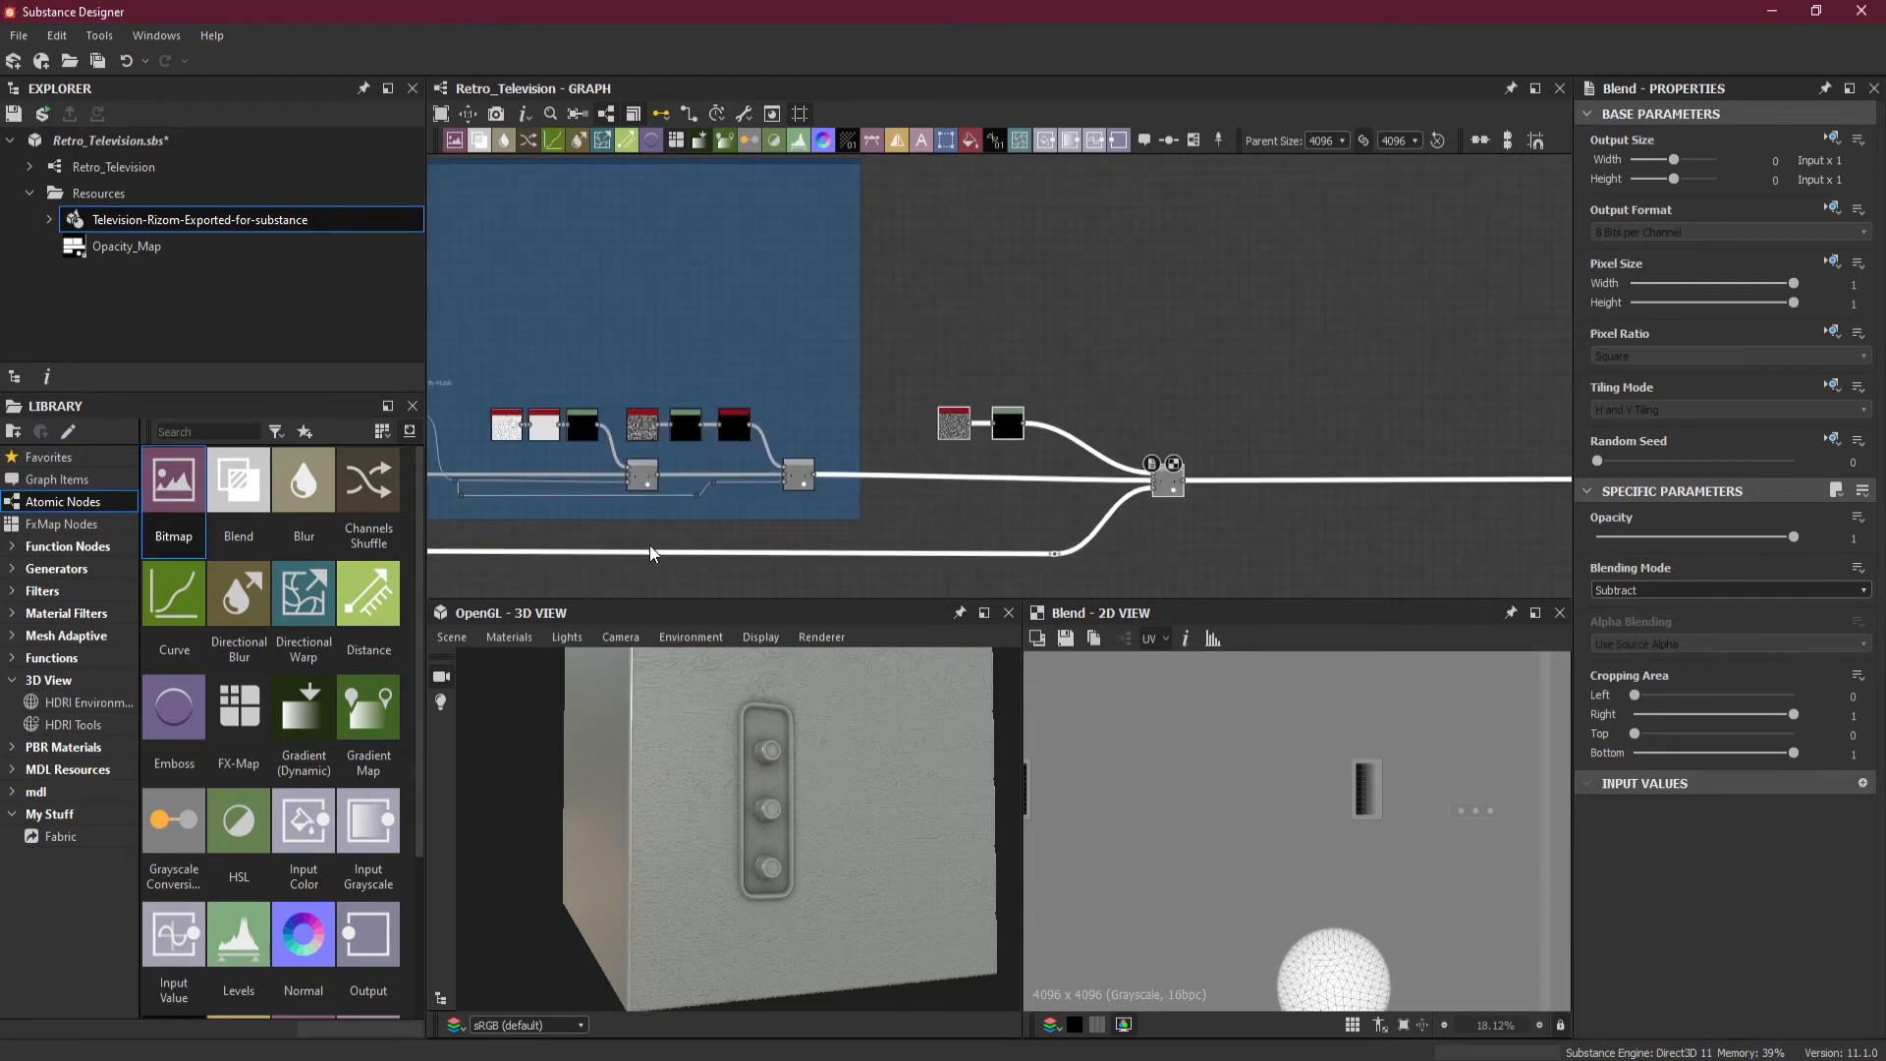
double_click(650, 550)
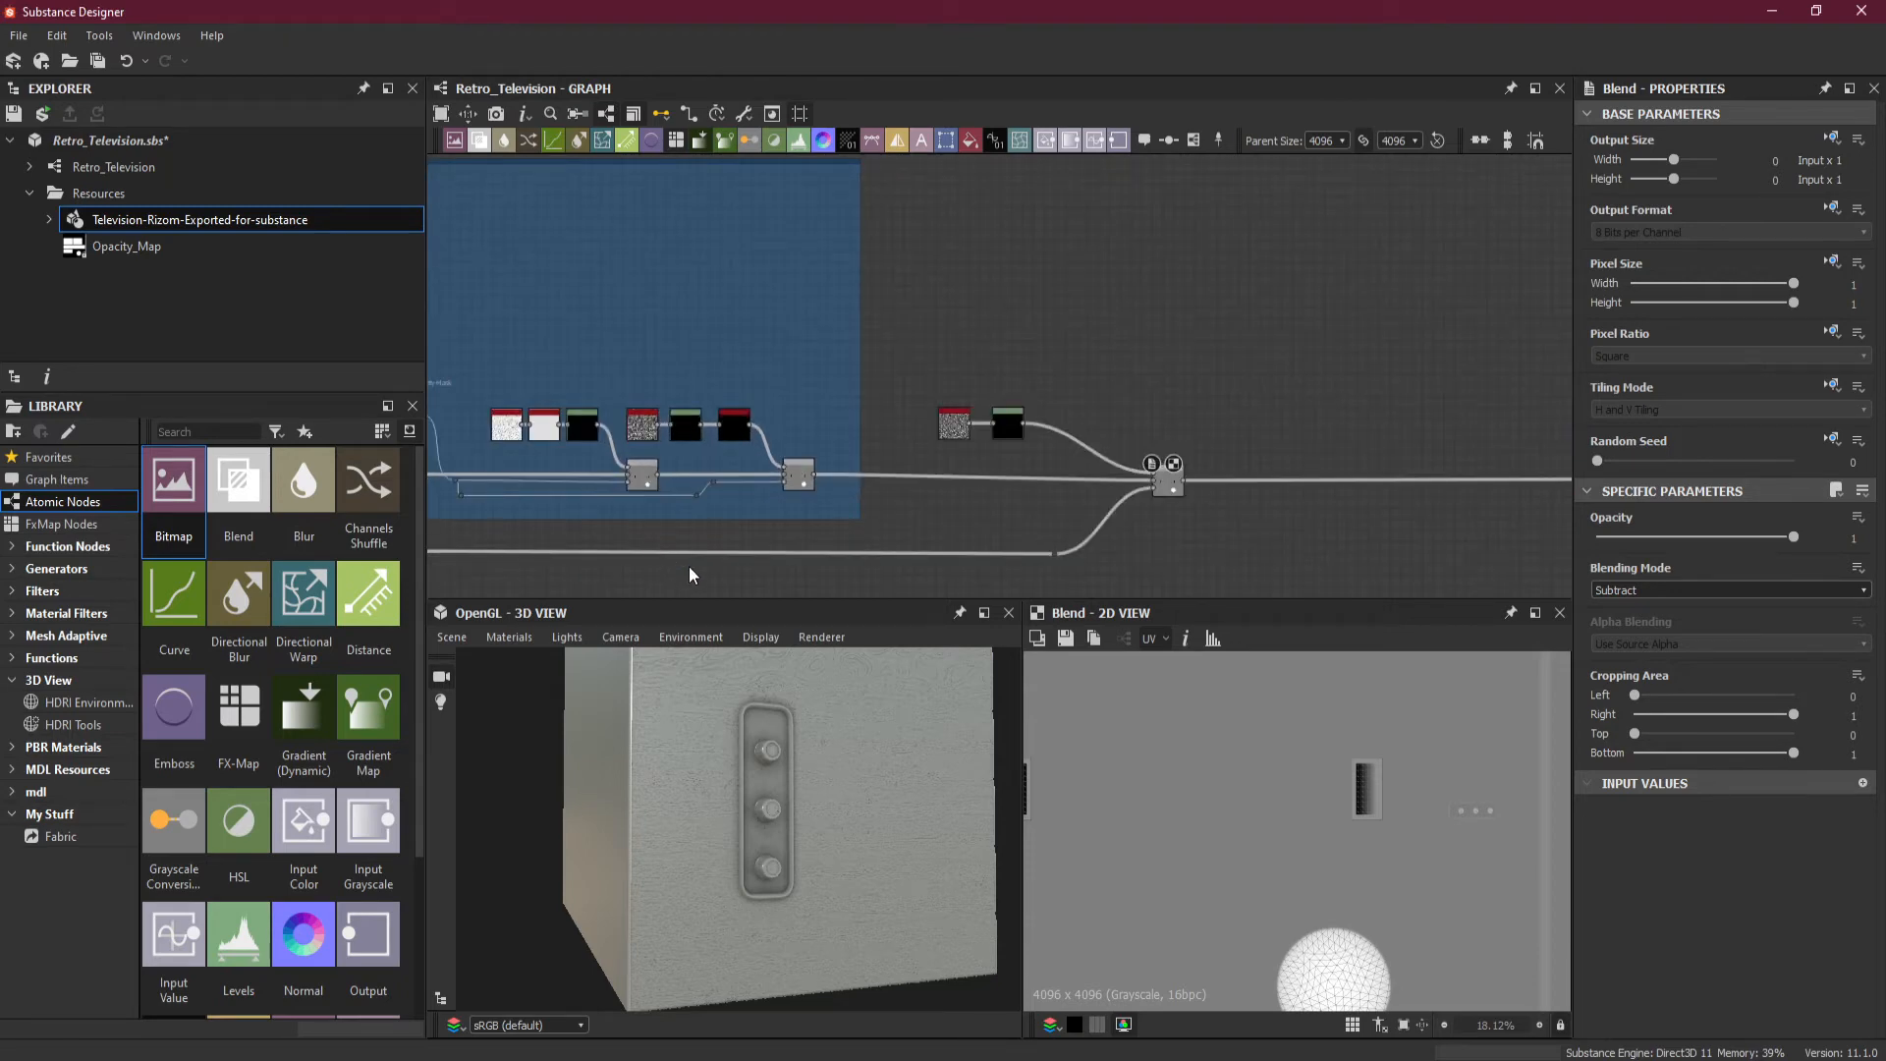
Frame the BnW Spots, Levels and damage Blend nodes, extend the frame upward and shift the two noise nodes slightly toward the Blend.
drag(896, 362, 1222, 494)
right_click(1165, 484)
click(1274, 595)
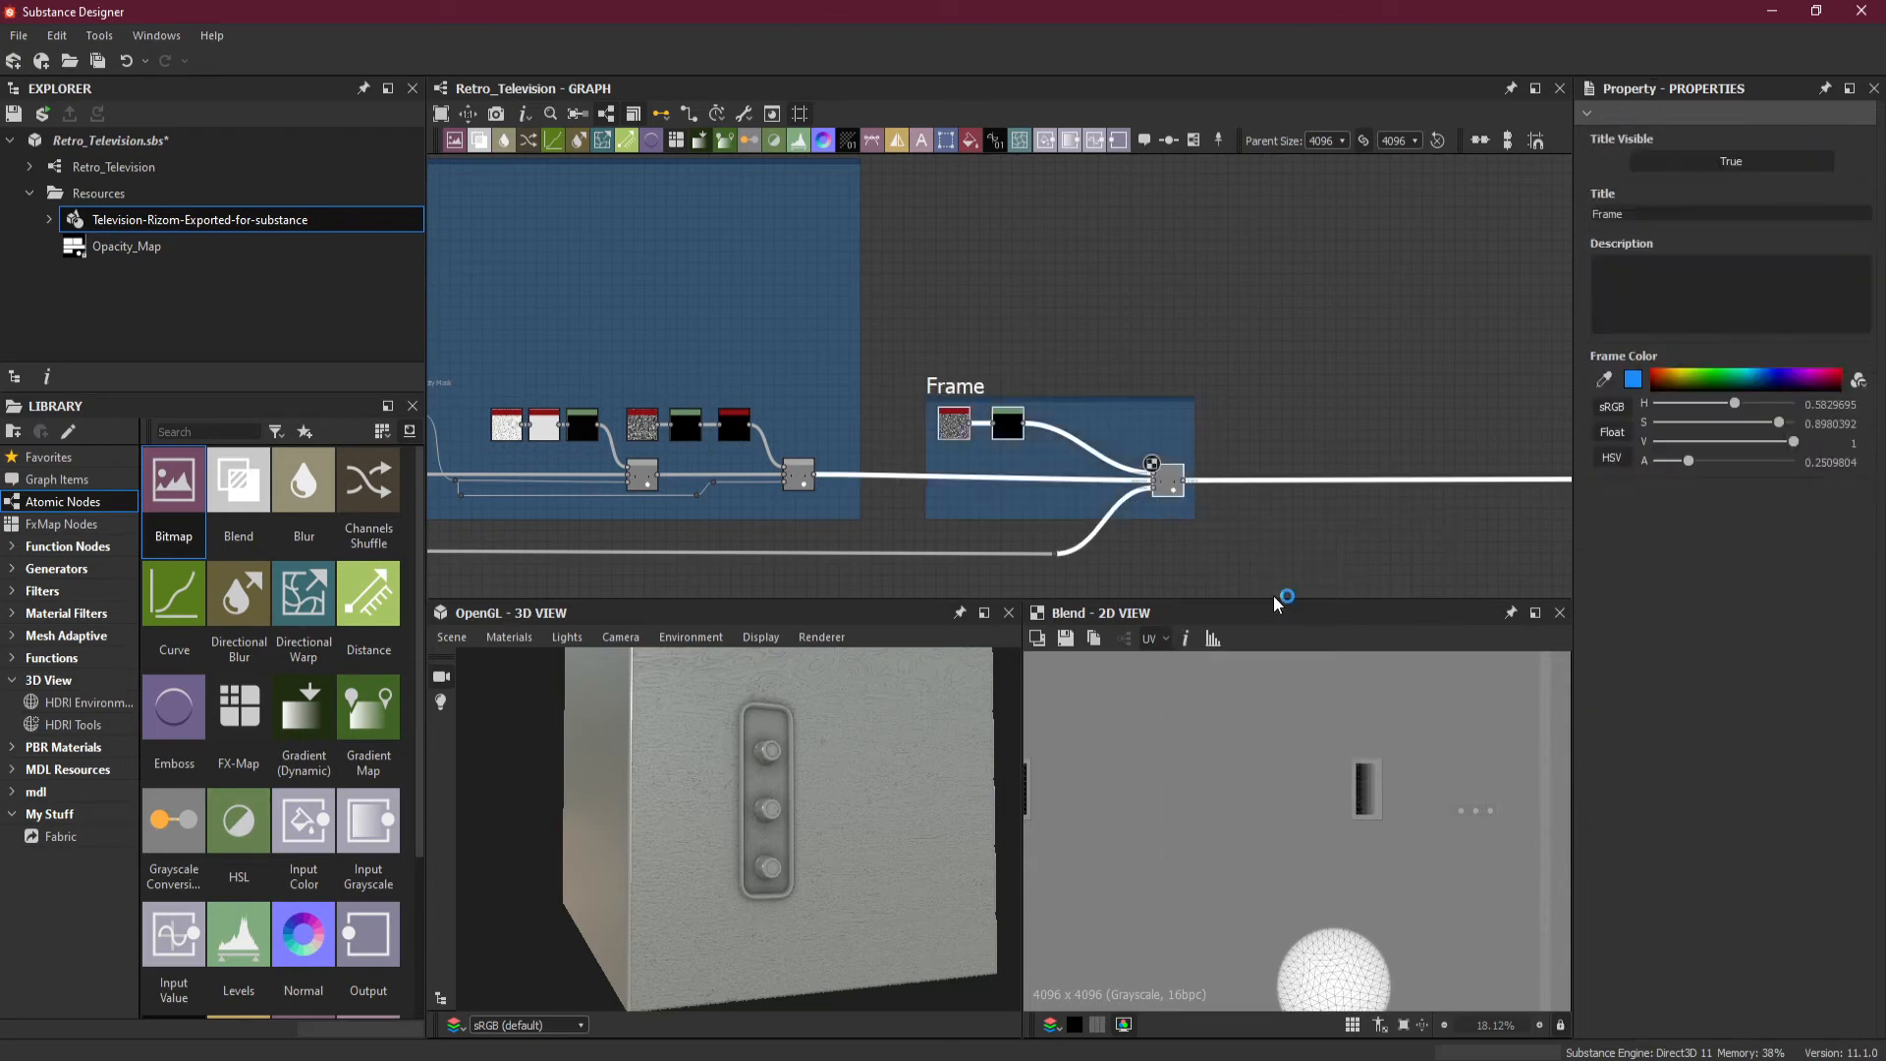
scroll(1091, 450, down, 1)
middle_drag(1084, 421, 1081, 463)
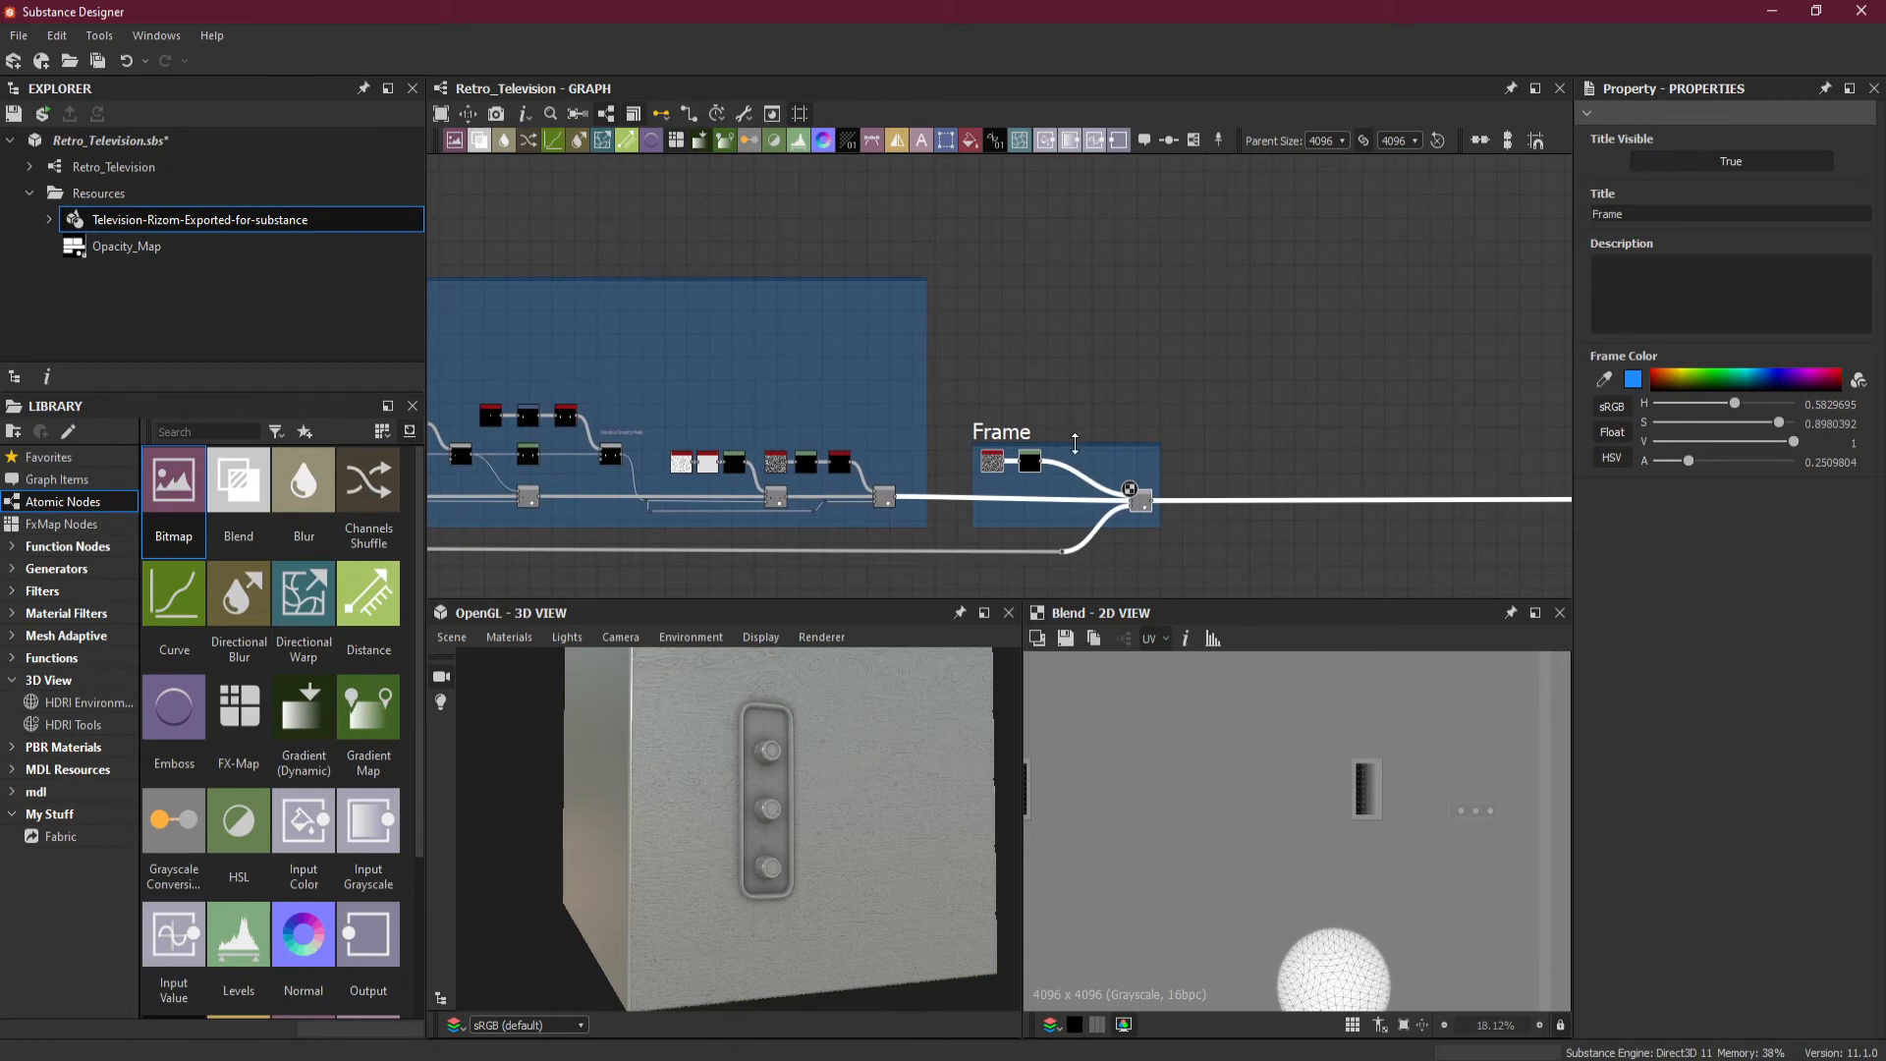
drag(1074, 444, 1078, 282)
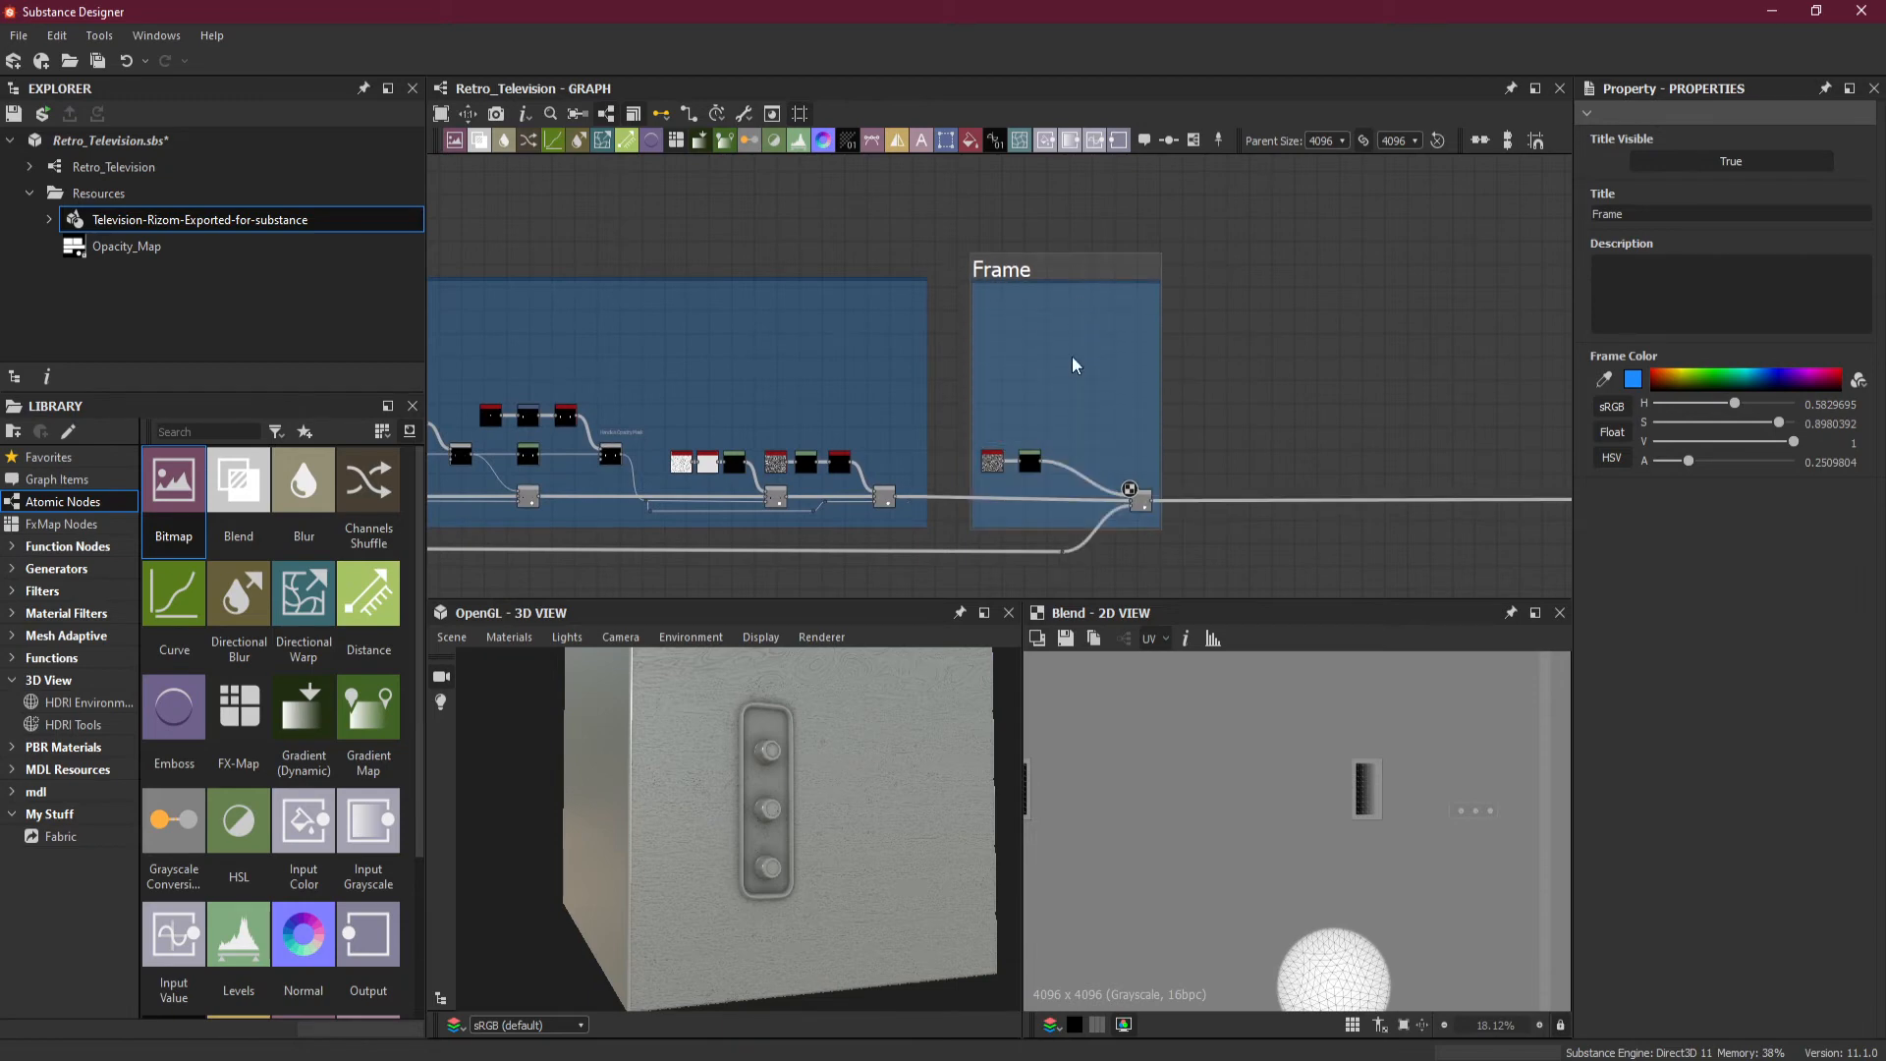
drag(985, 439, 1020, 466)
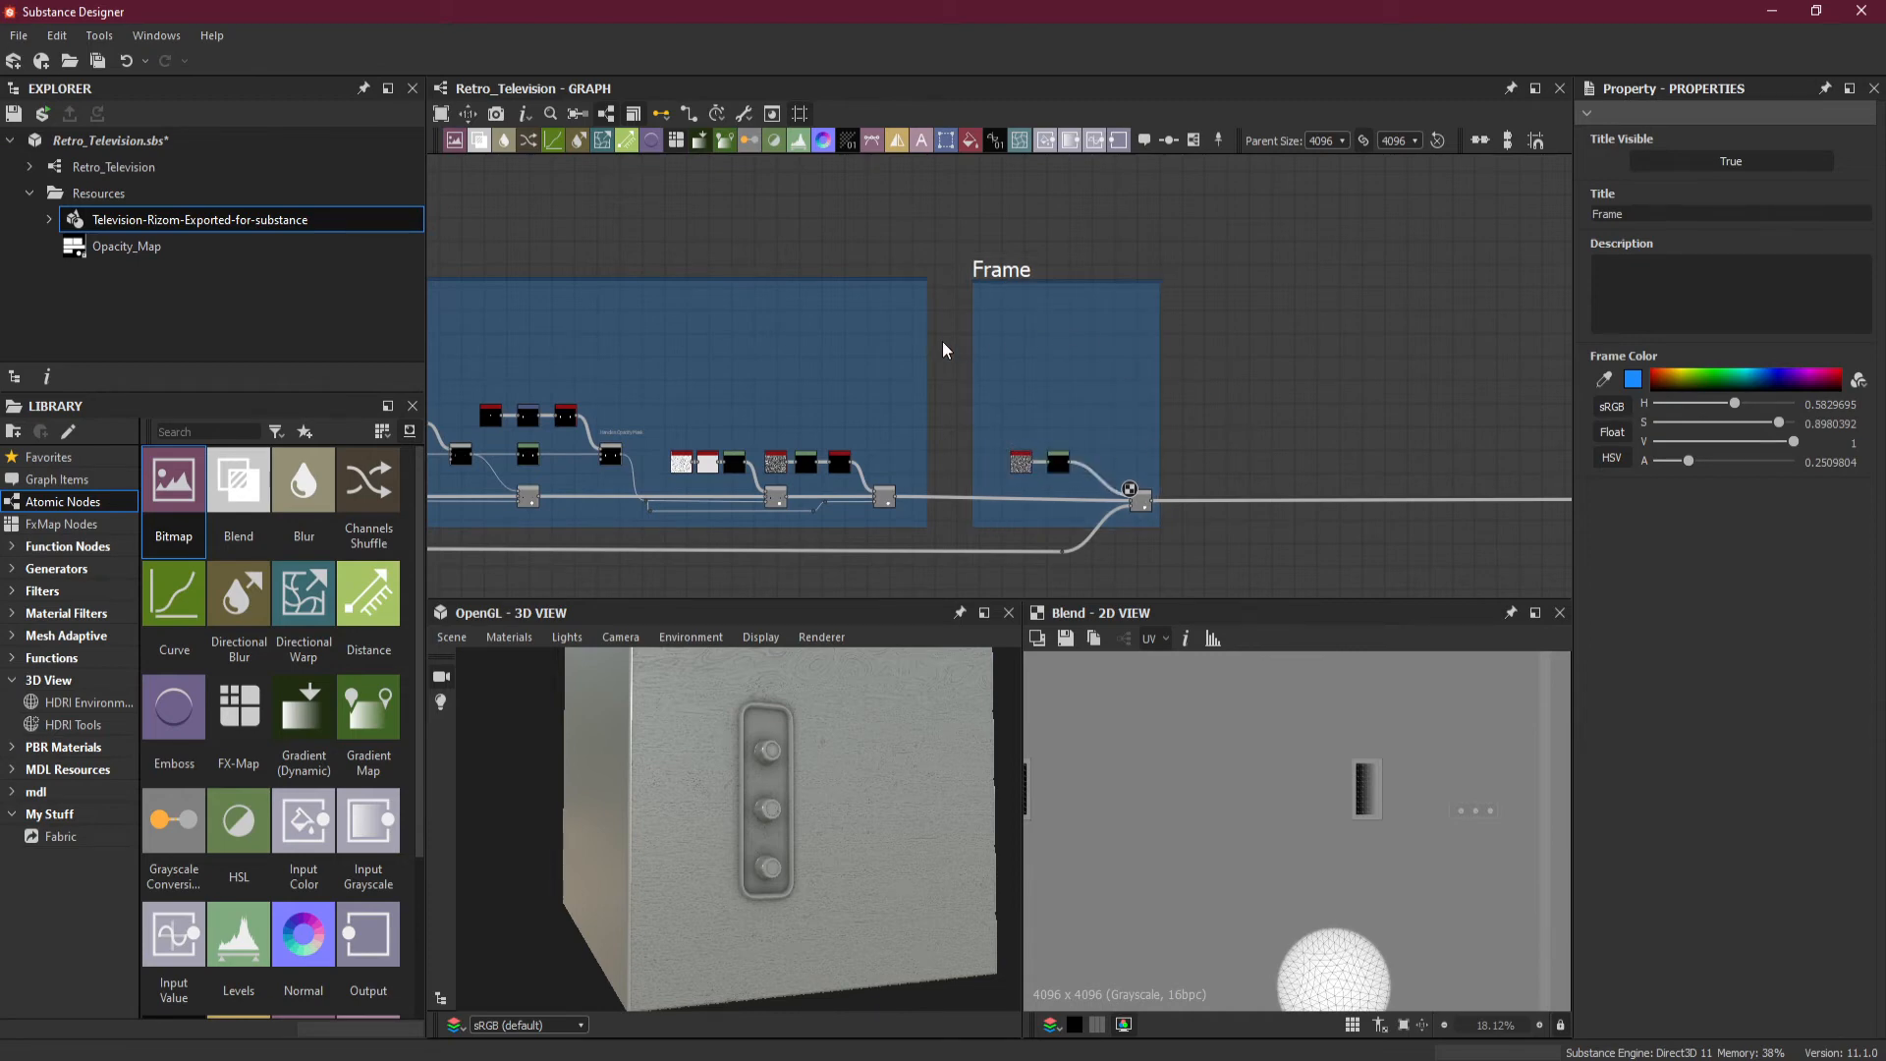
Title the new frame "Dents on Side Wooden Panels".
mouse_move(941, 340)
middle_down()
mouse_move(1170, 383)
mouse_move(977, 388)
middle_up()
click(1027, 316)
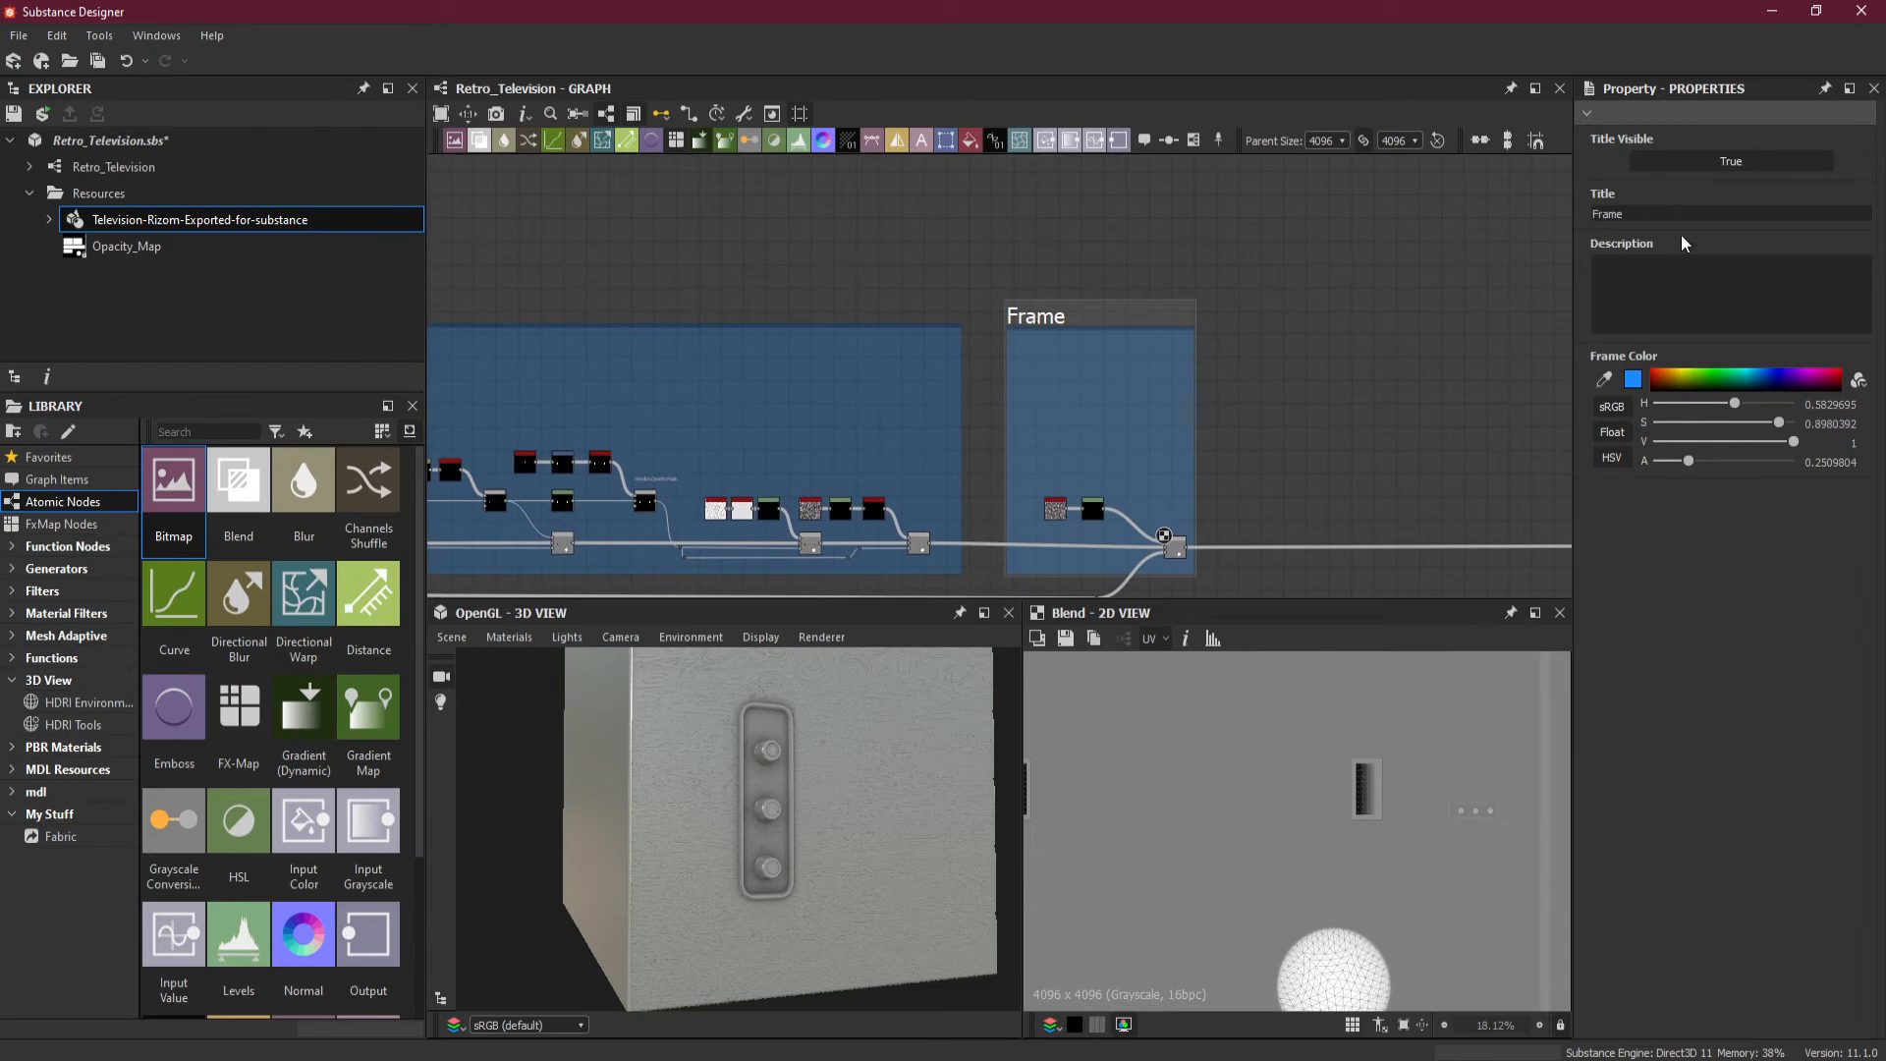
double_click(1608, 214)
text(Dents on )
text(Side )
text(Panel)
text(Wooden)
key(Return)
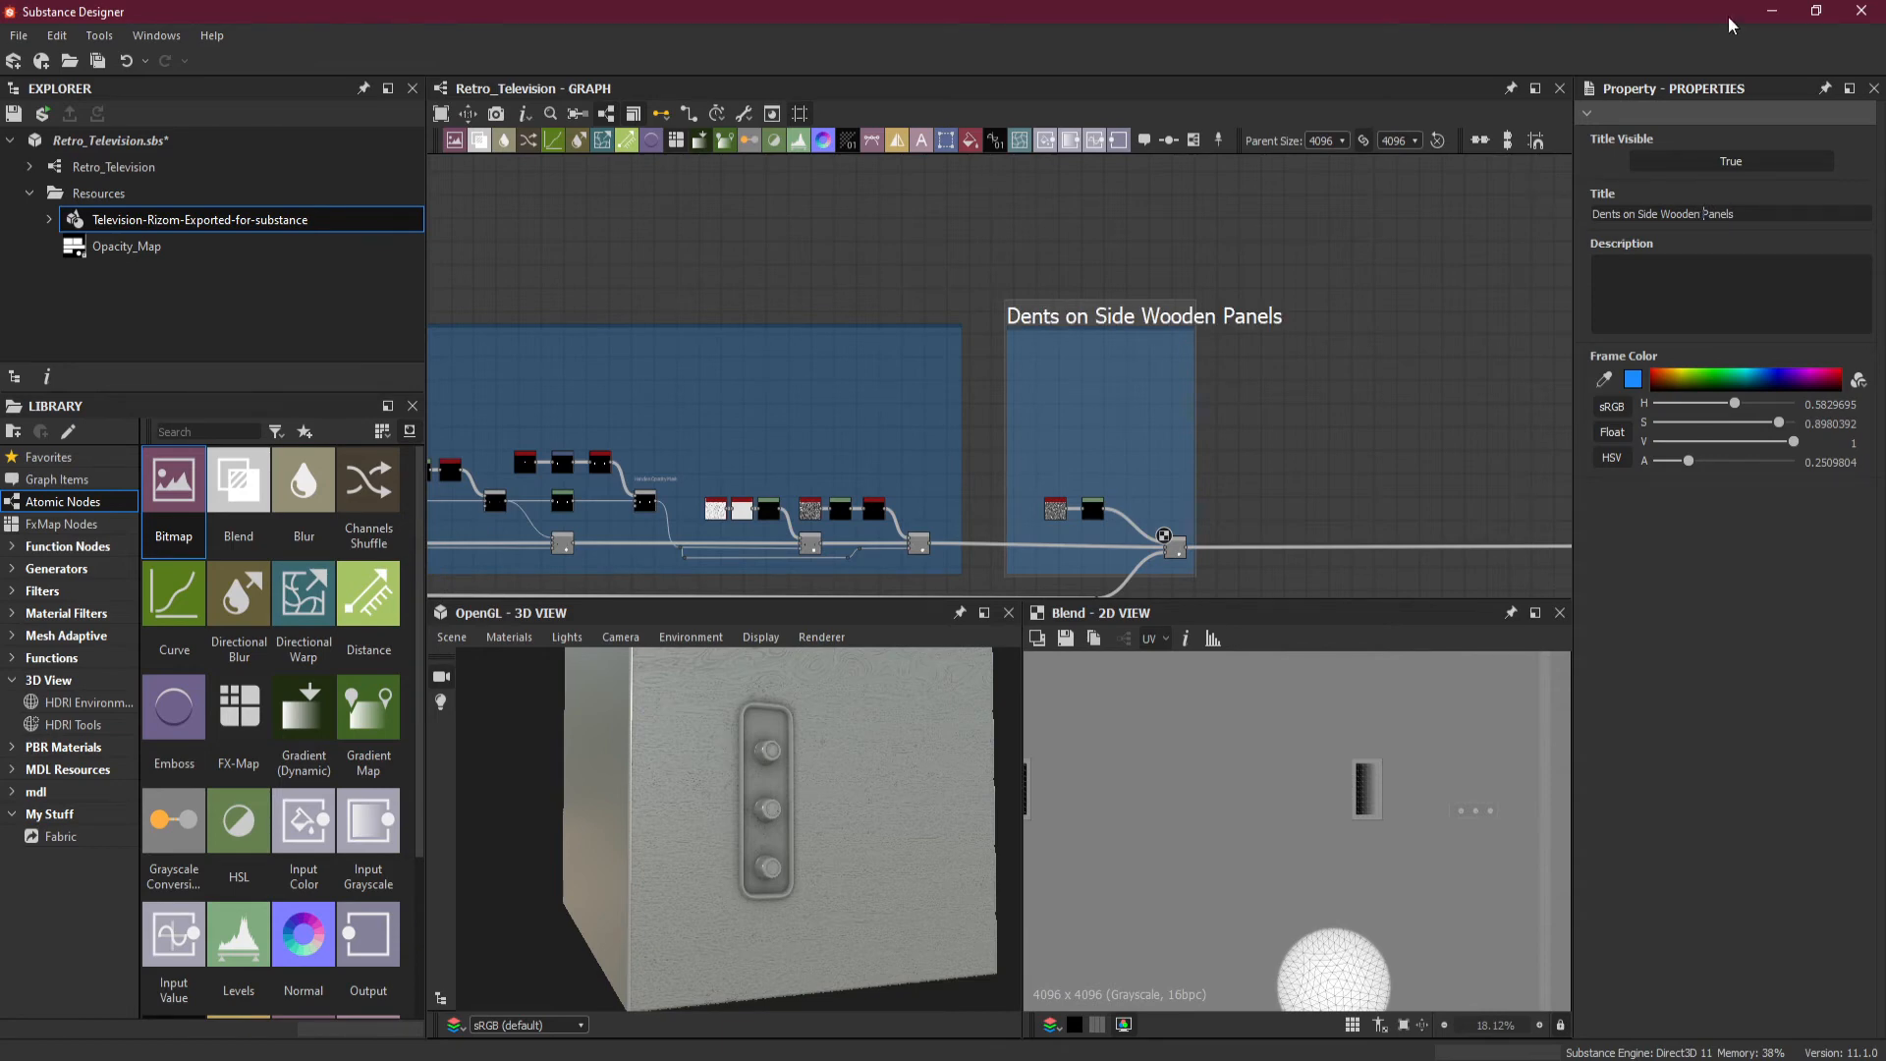
Widen the Dents on Side Wooden Panels frame slightly toward the output nodes and review the graph layout.
scroll(1442, 305, down, 1)
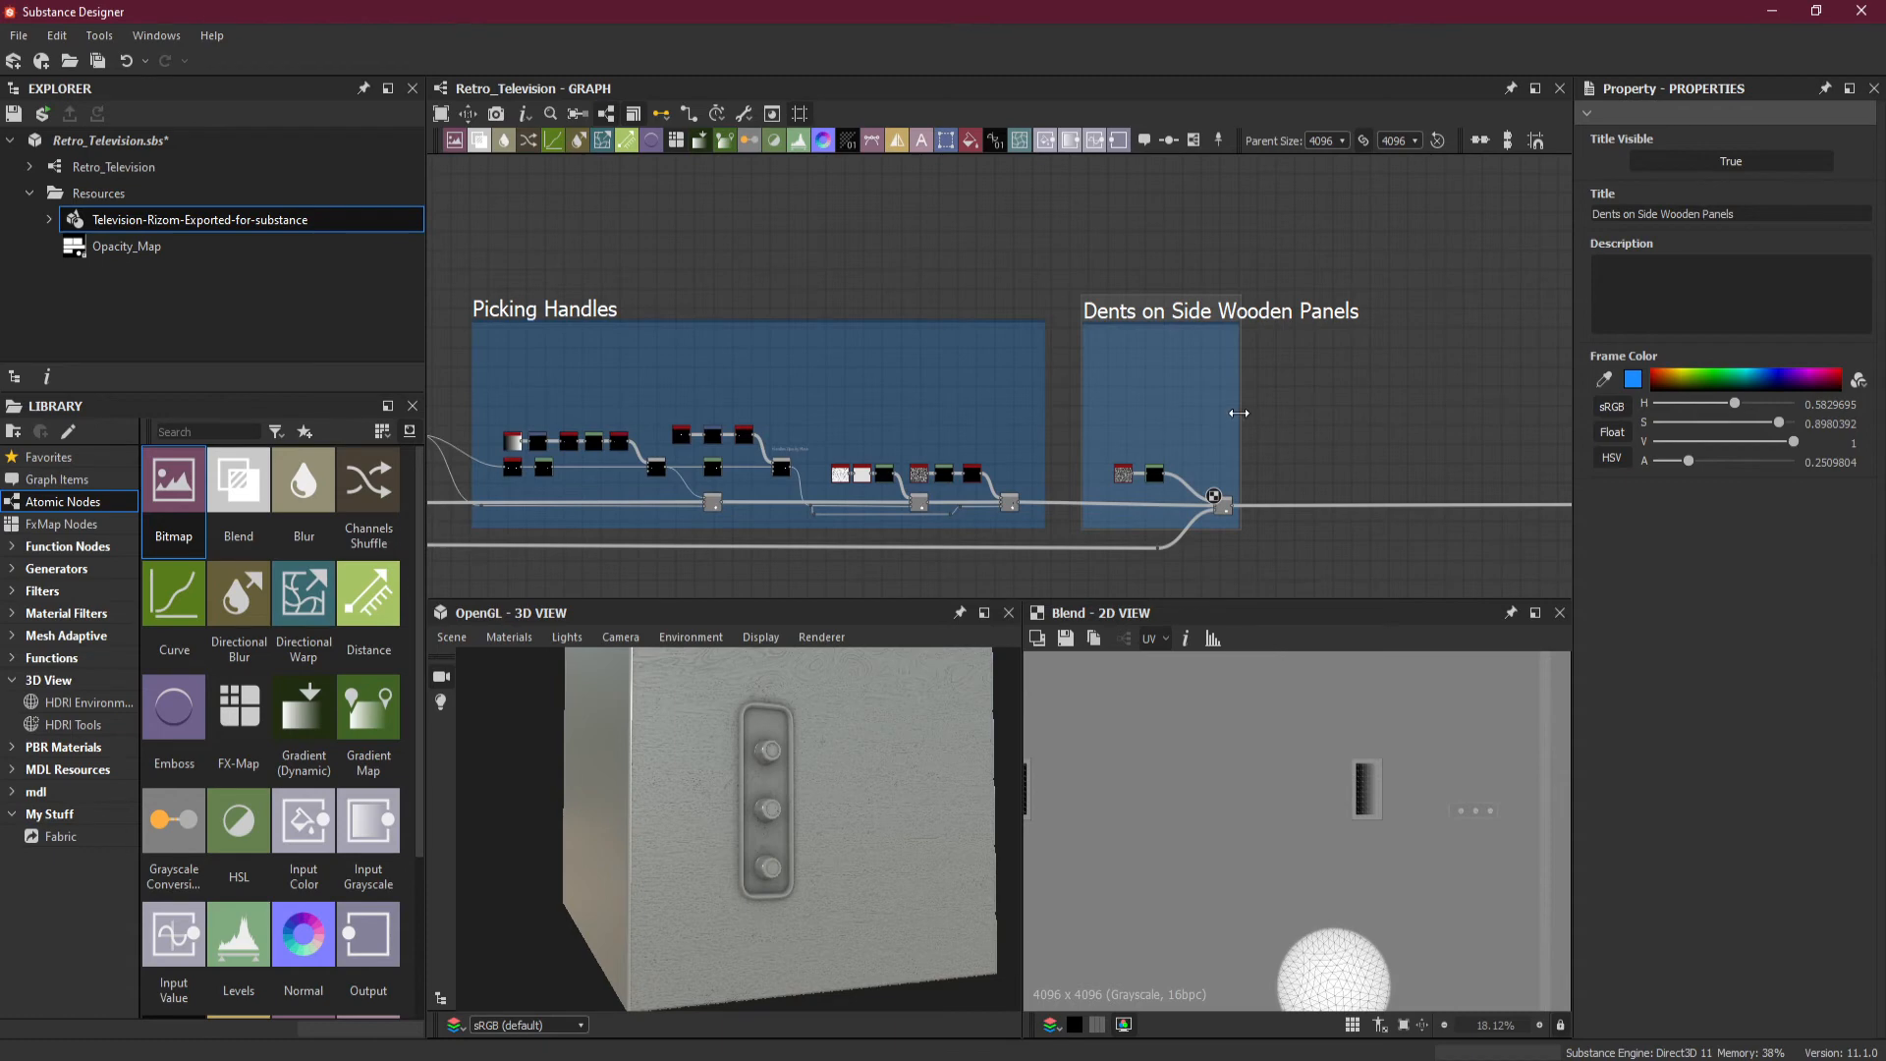
drag(1240, 415, 1278, 408)
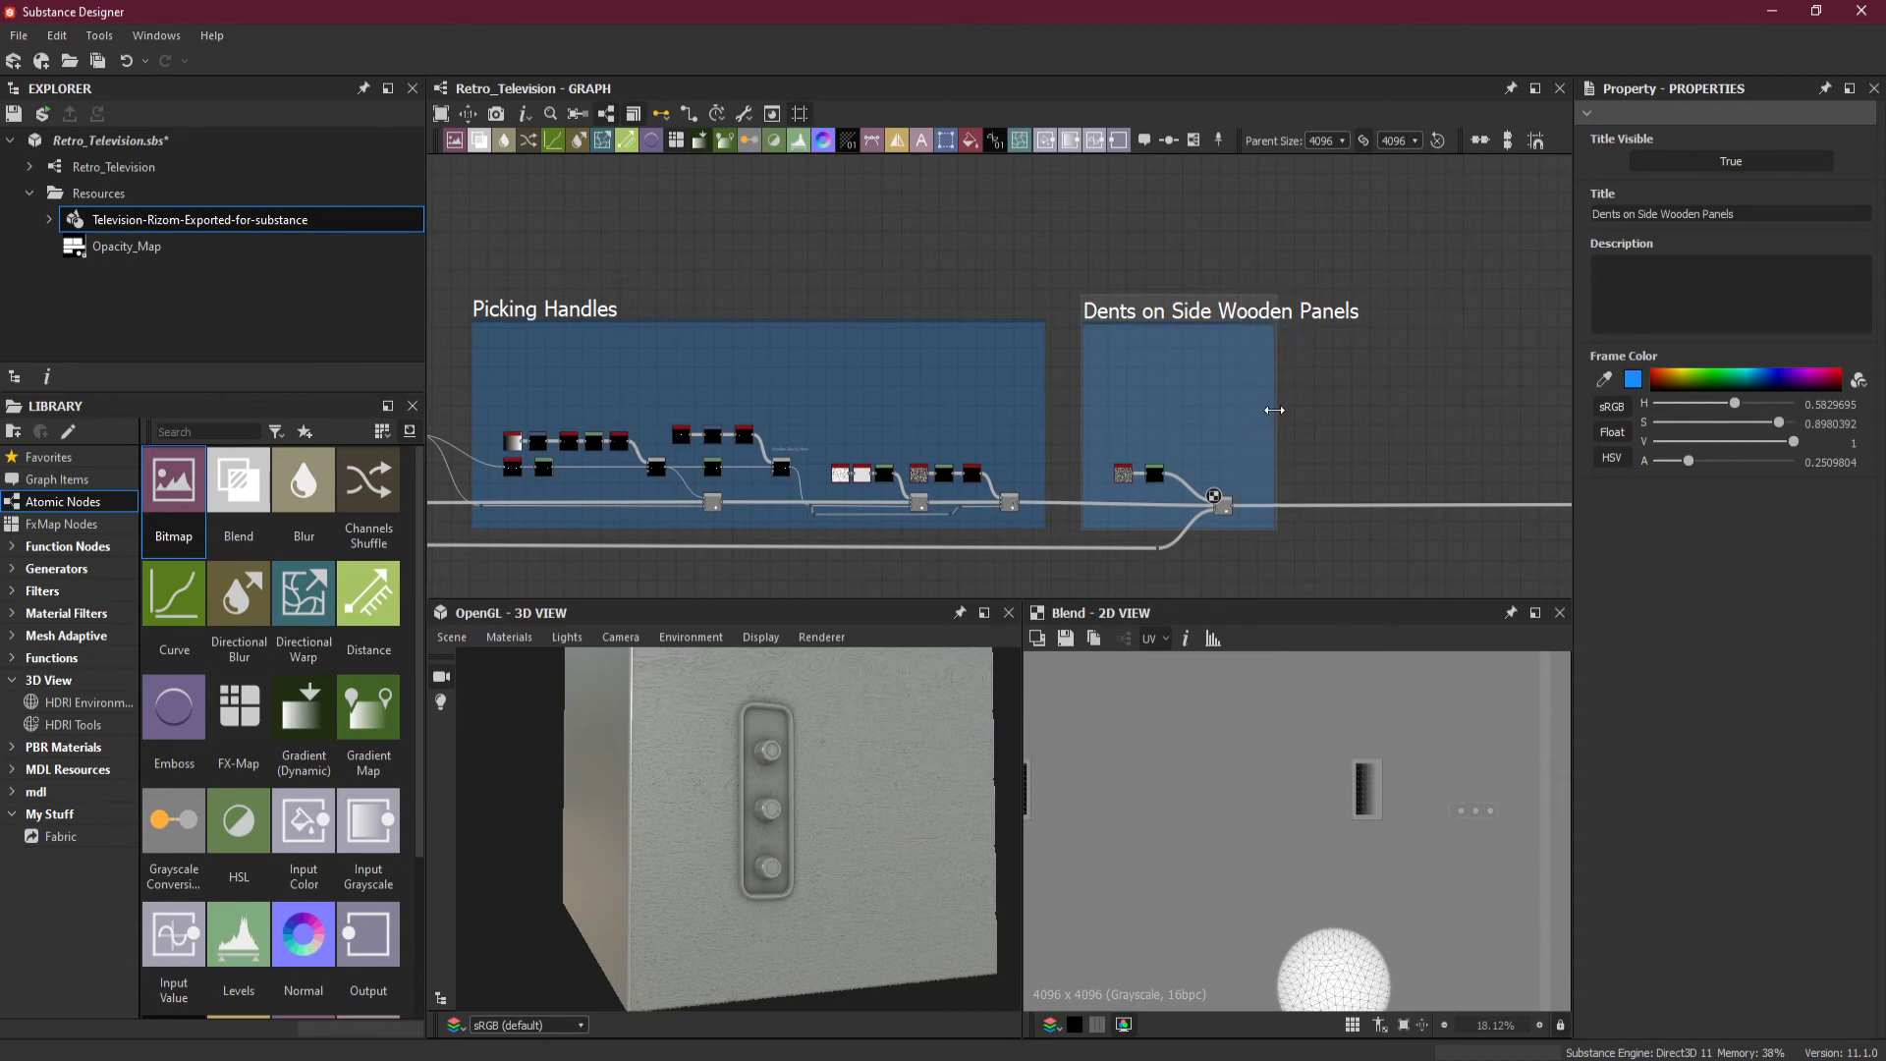
scroll(1262, 440, down, 2)
scroll(1261, 440, down, 2)
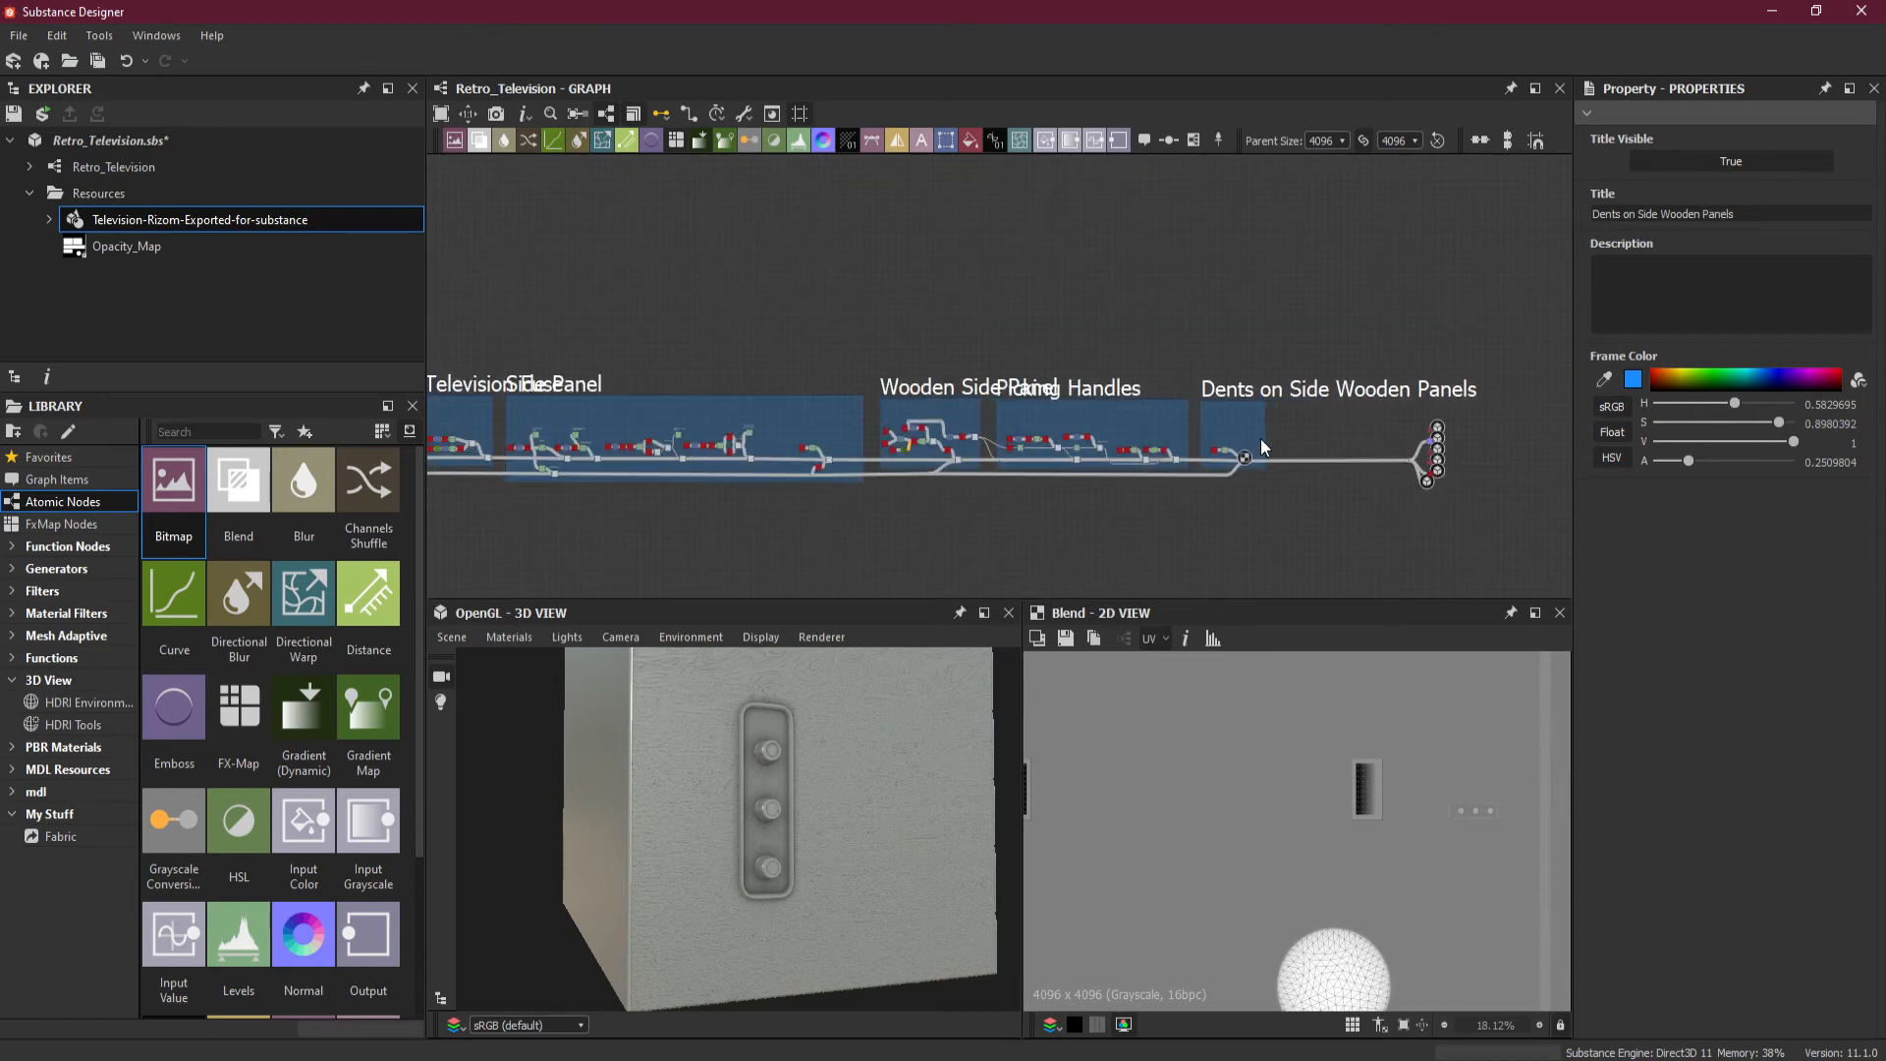
scroll(1272, 526, down, 1)
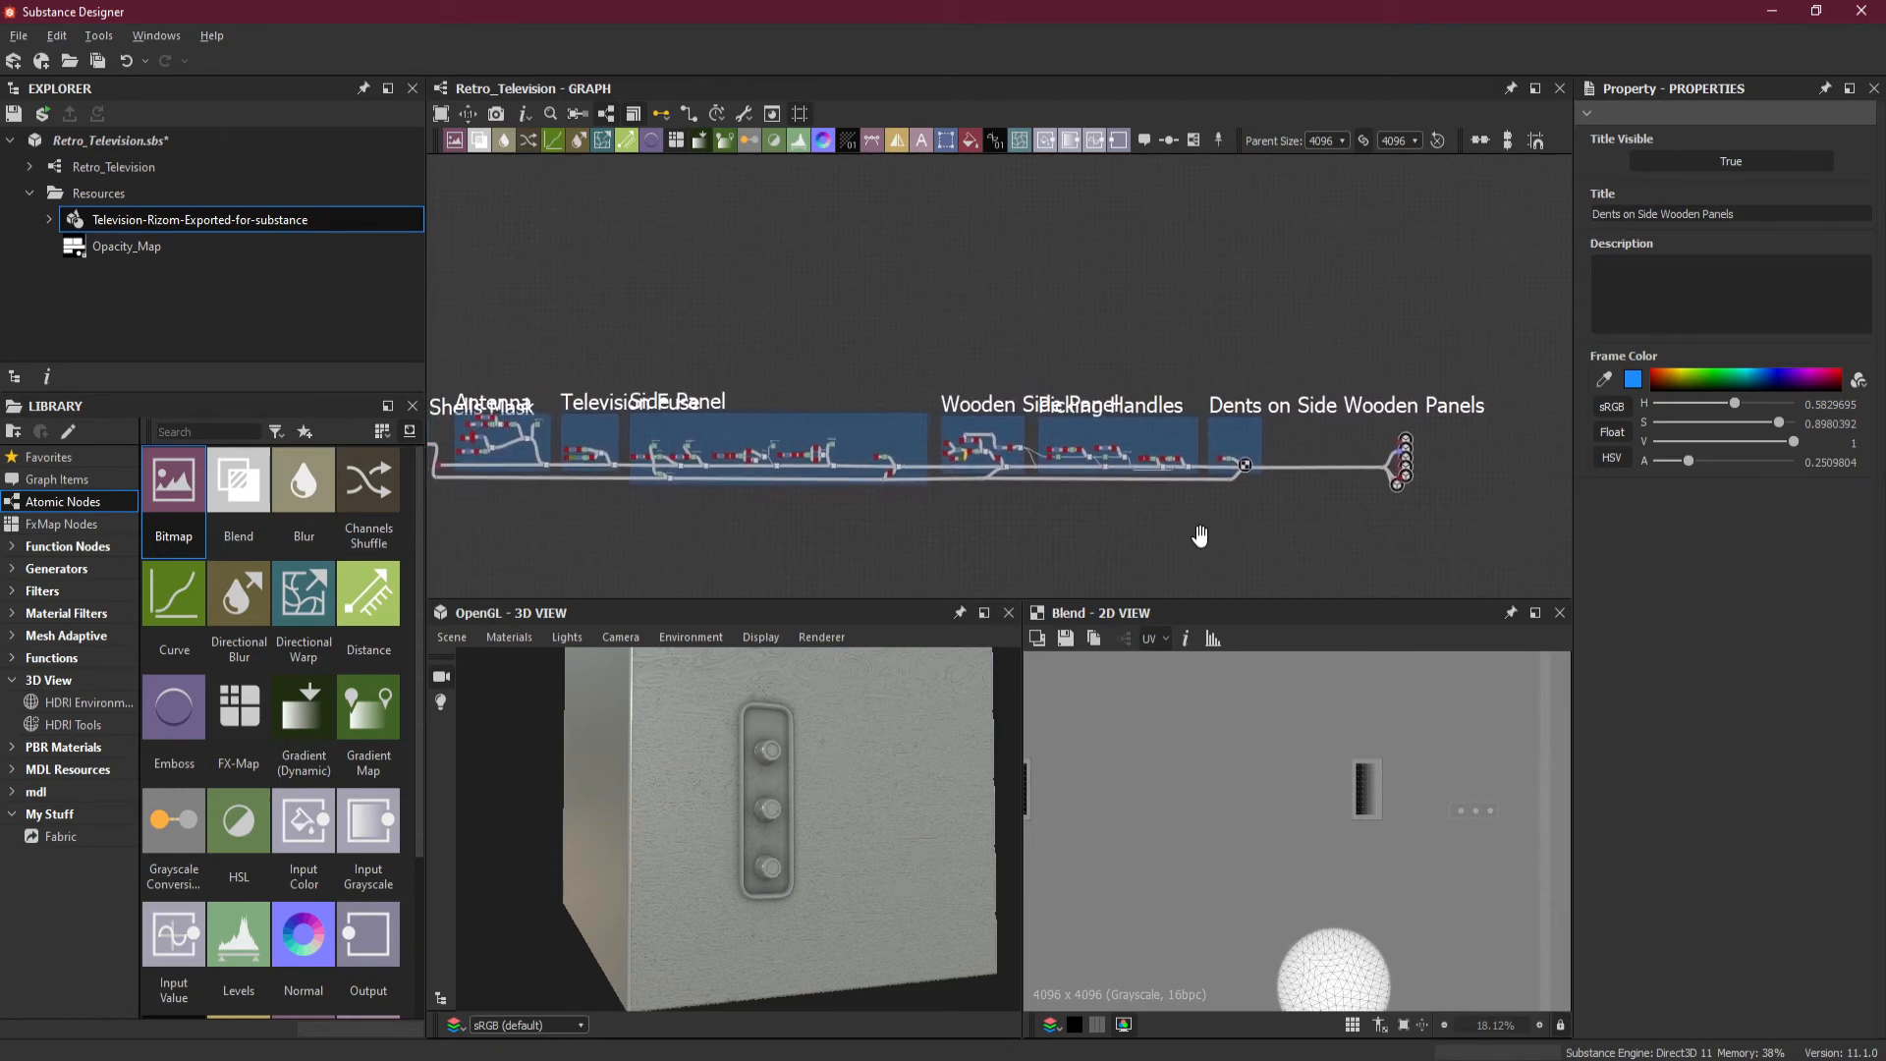
scroll(1338, 438, up, 2)
scroll(1340, 432, up, 2)
scroll(1341, 432, down, 1)
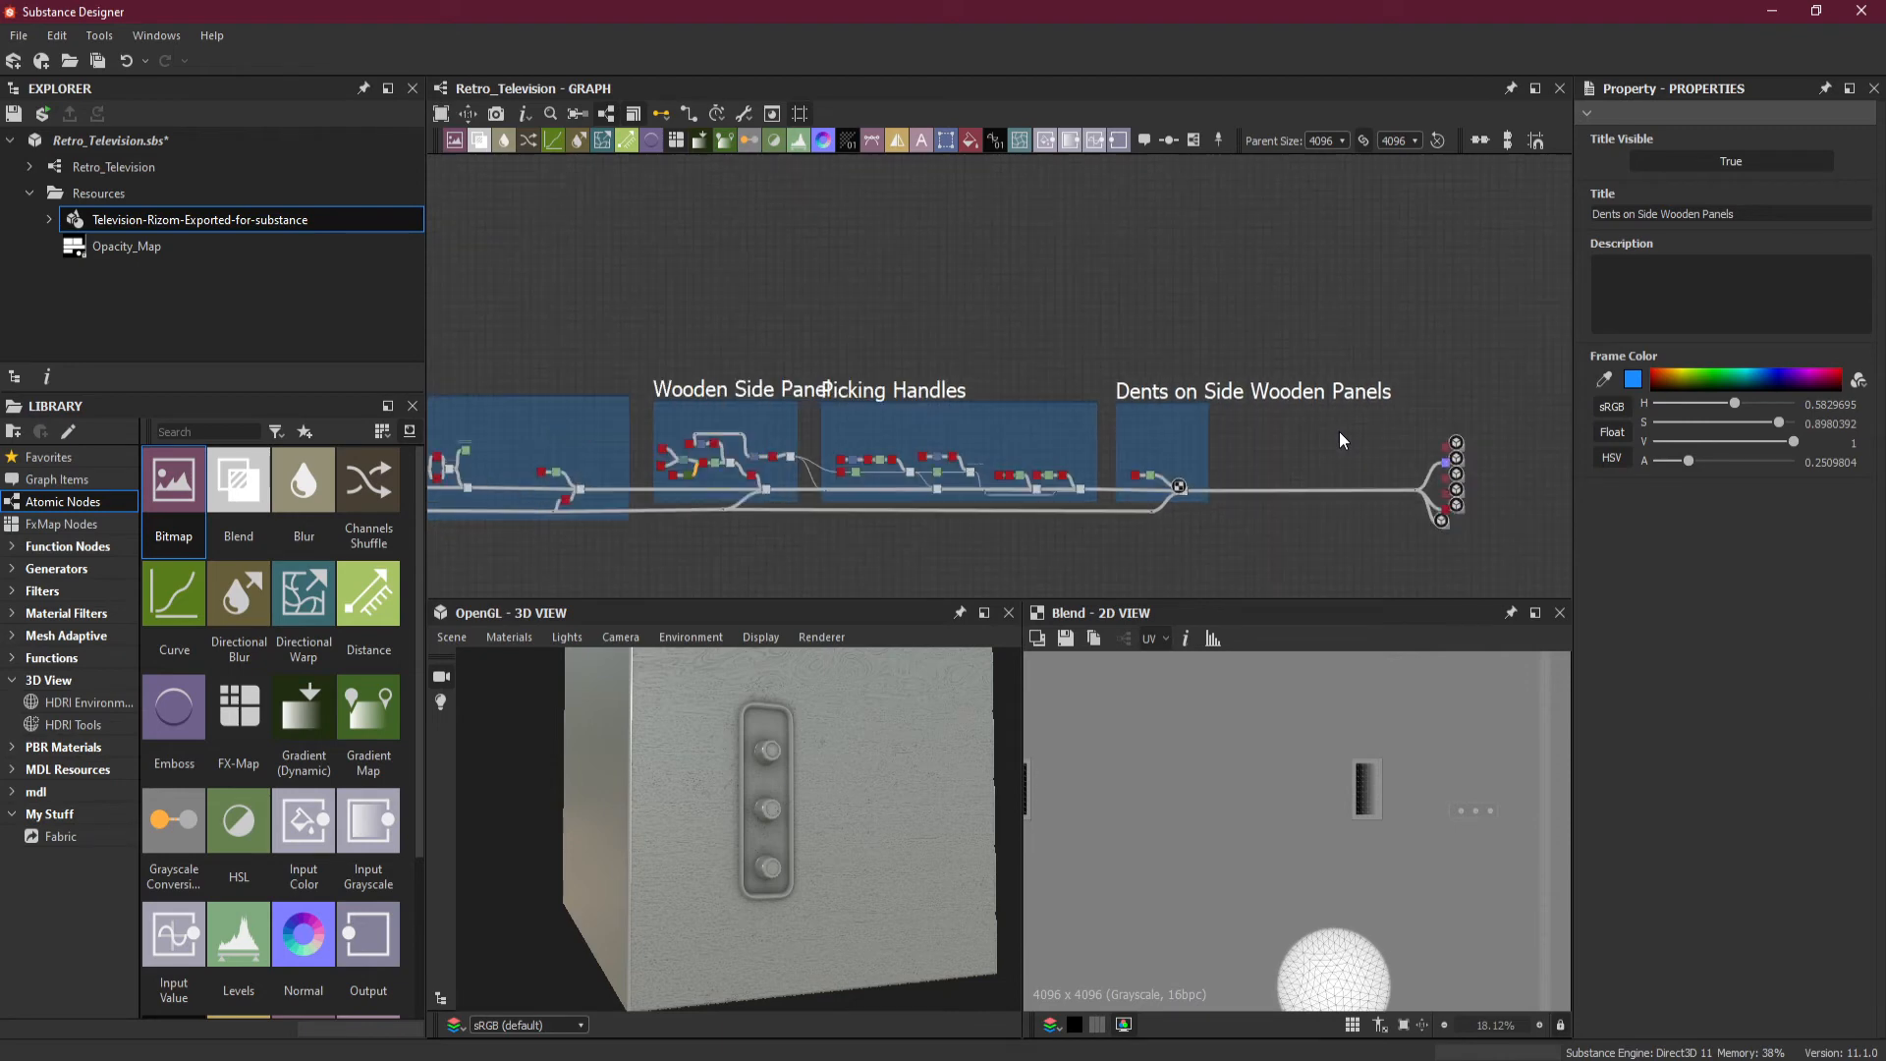
scroll(1340, 432, up, 1)
scroll(1277, 717, down, 3)
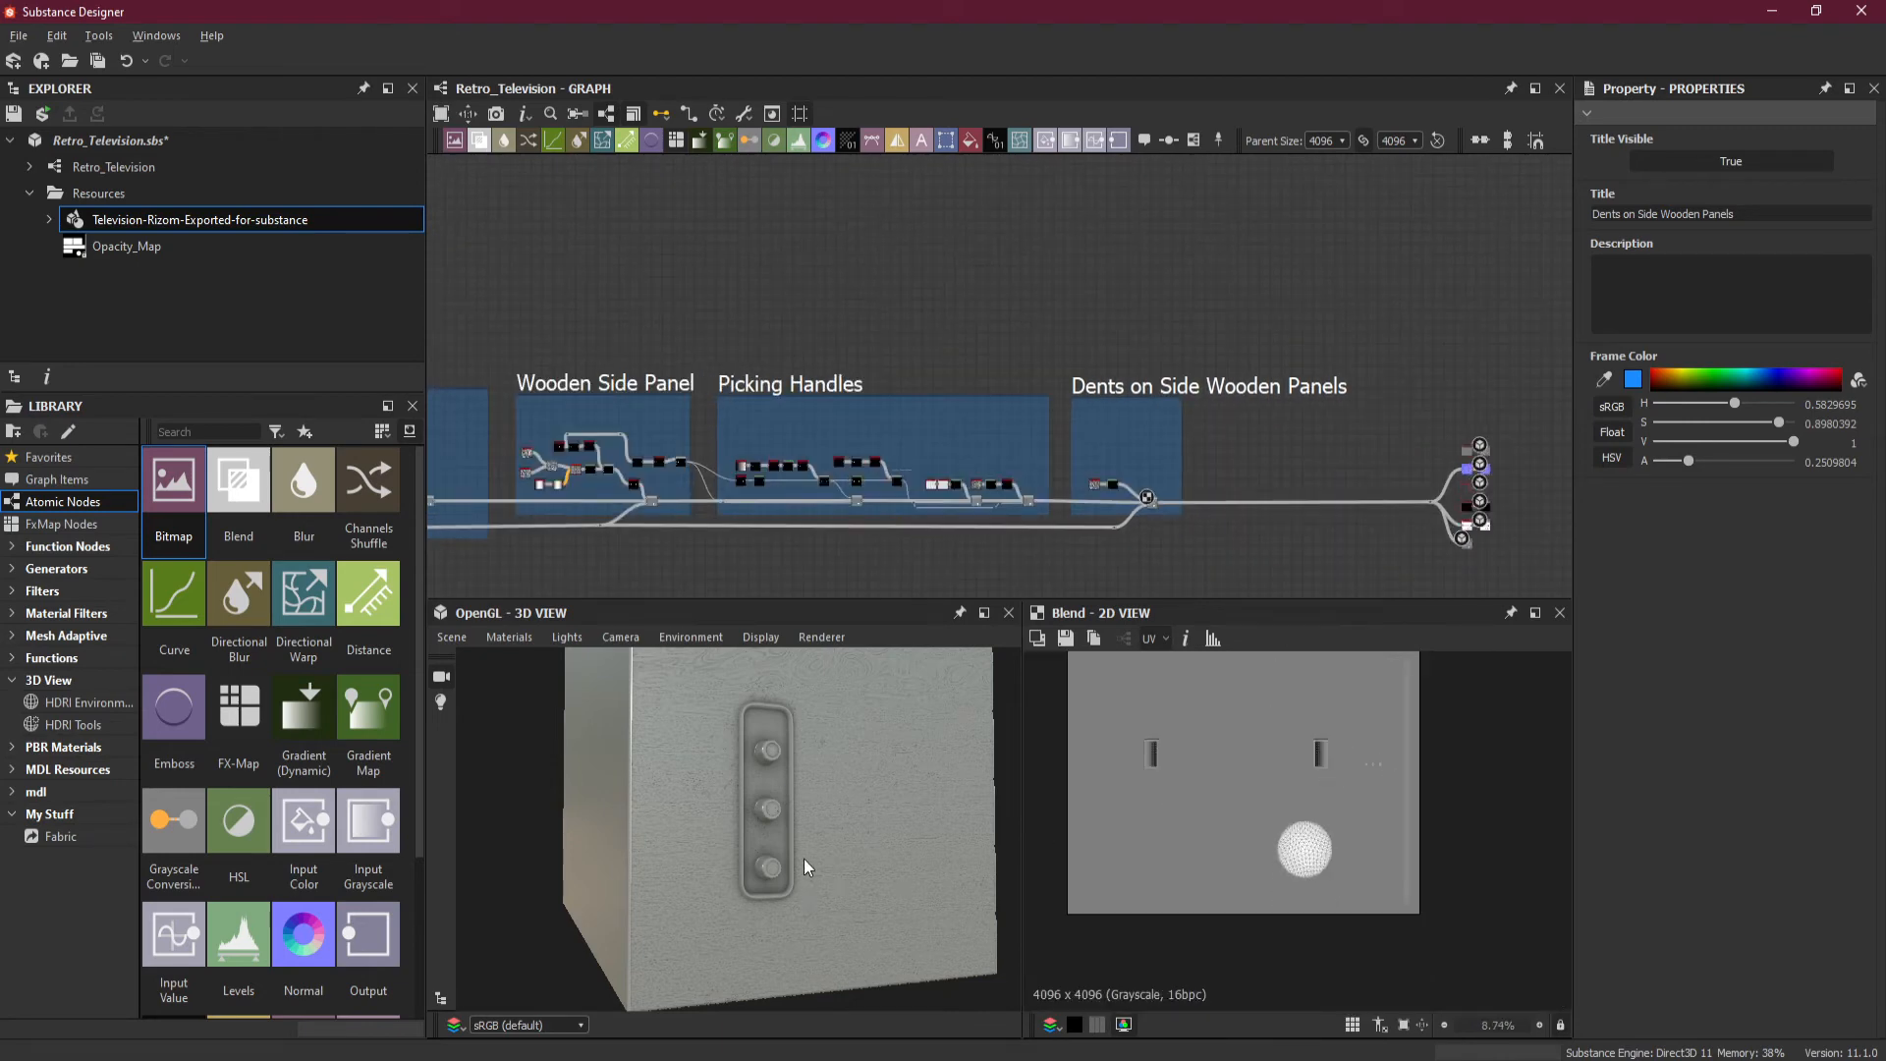
Examine the dents and wood grain up close around the knob recess and the lower edge of the television's panel.
scroll(816, 874, up, 2)
scroll(821, 892, up, 4)
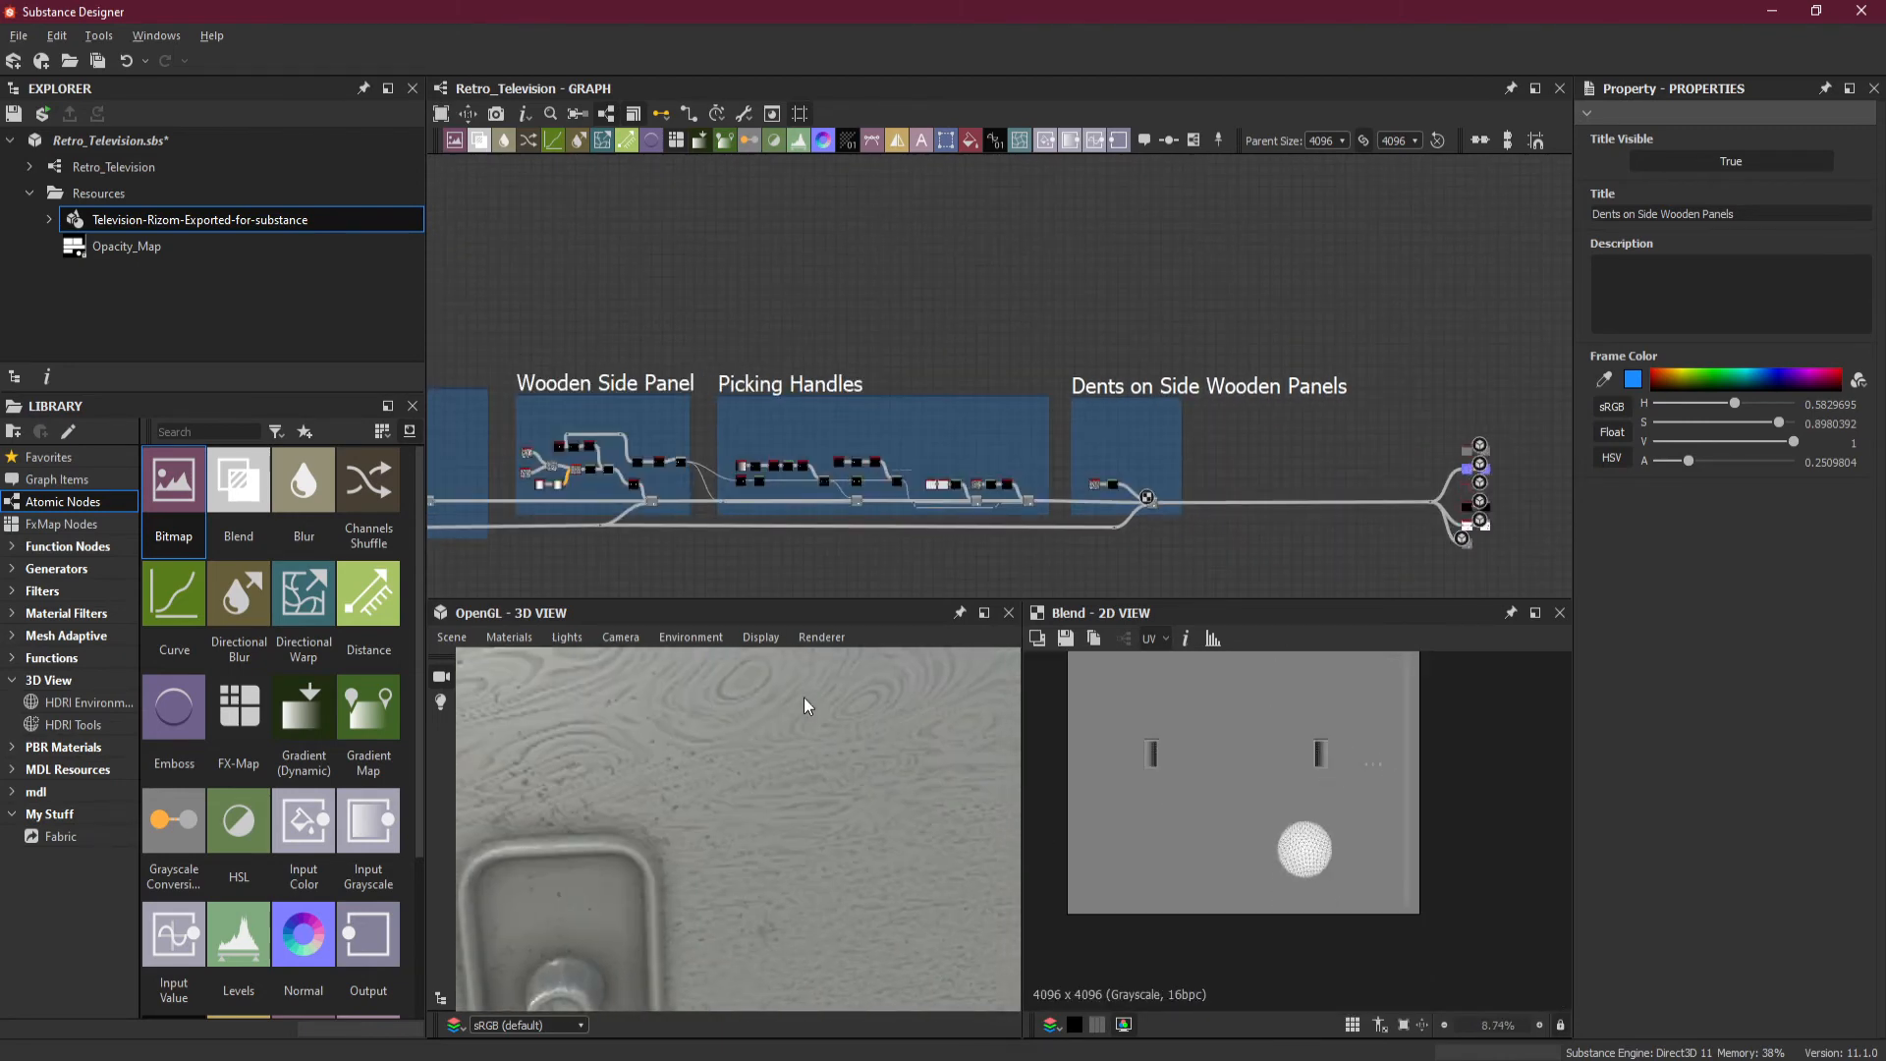
drag(803, 697, 839, 847)
drag(720, 842, 843, 831)
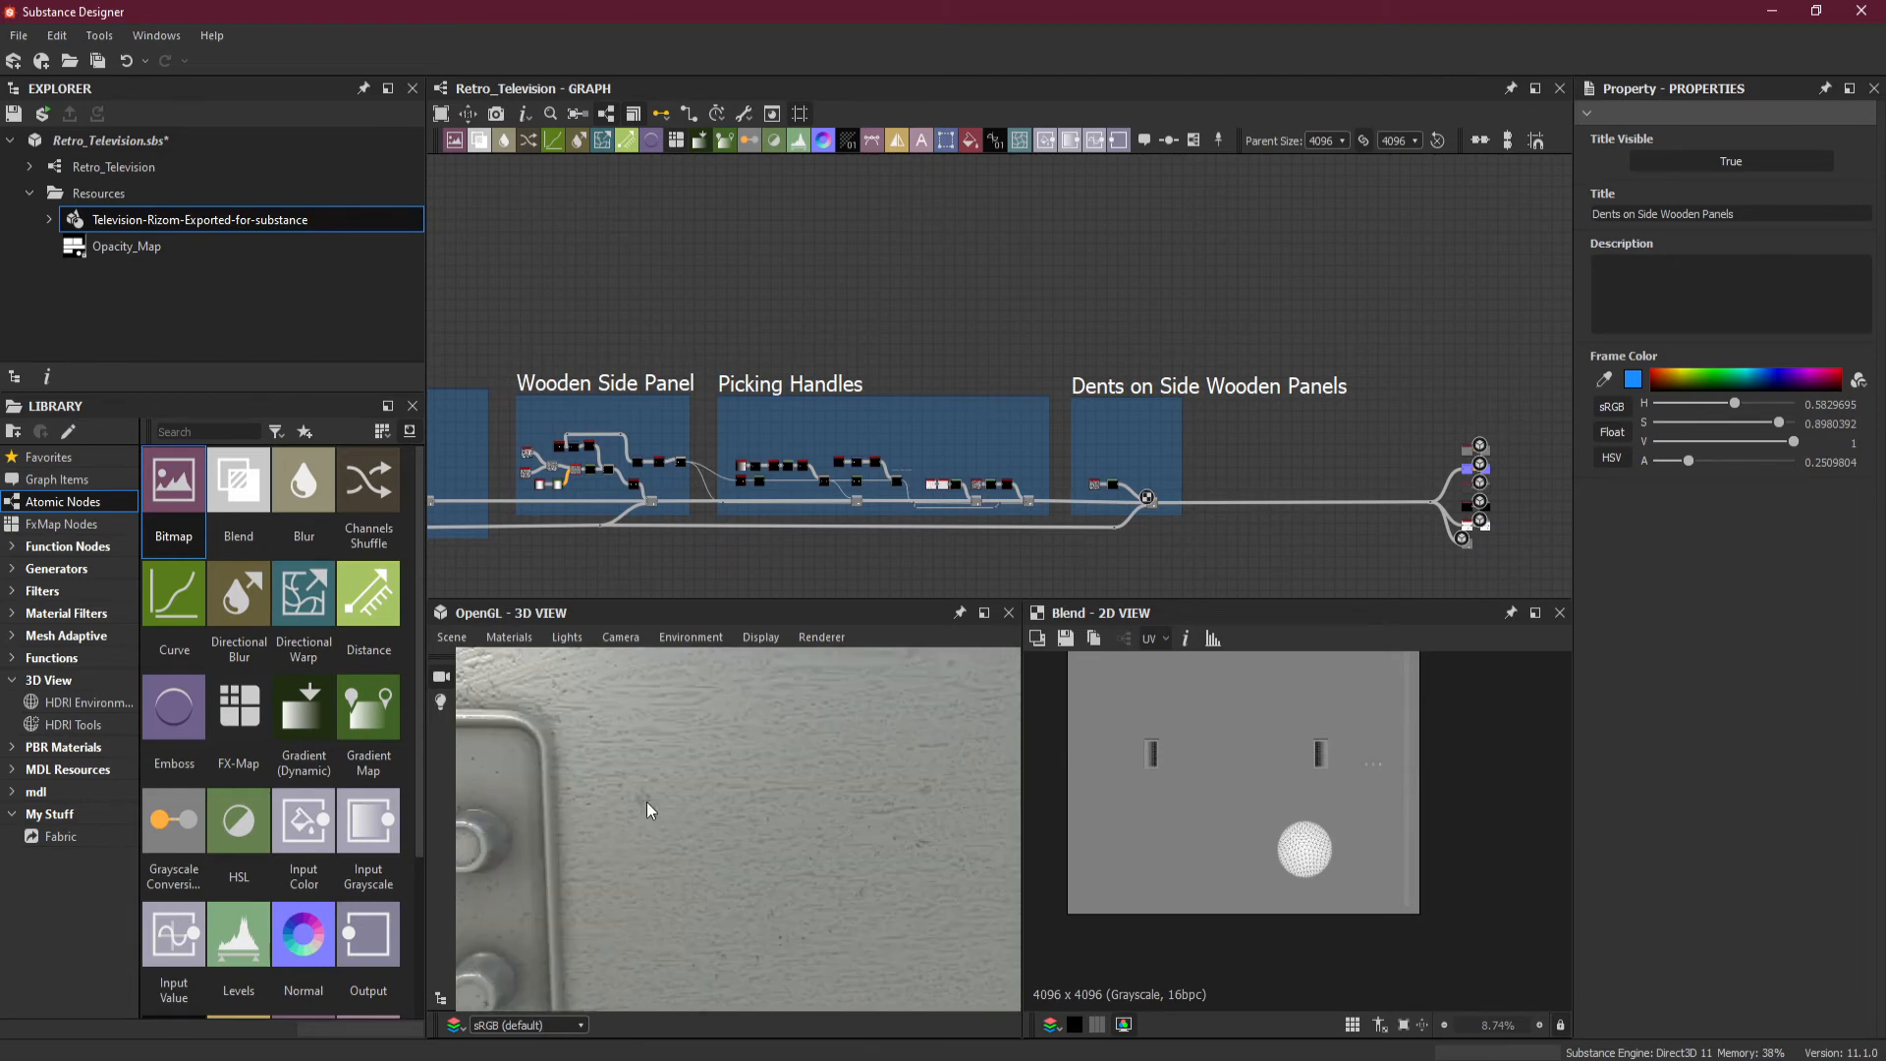
drag(647, 802, 617, 774)
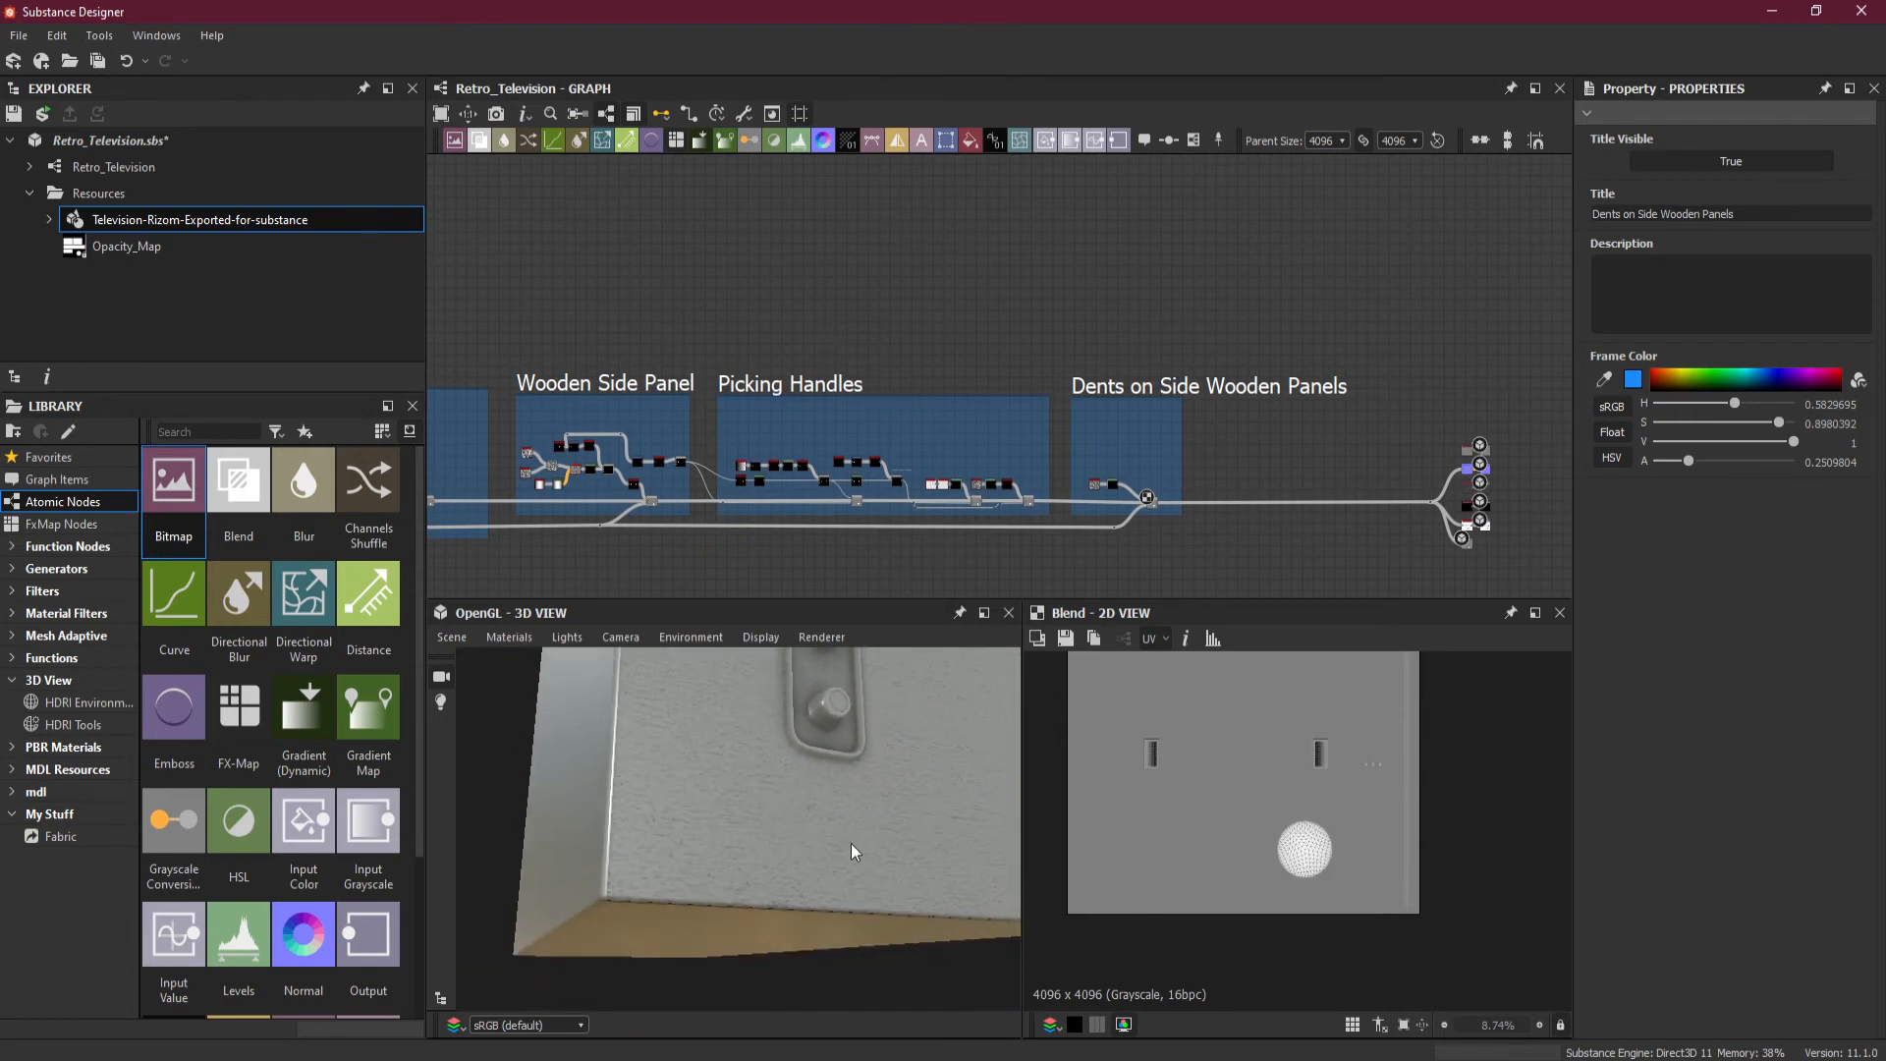
scroll(860, 839, up, 3)
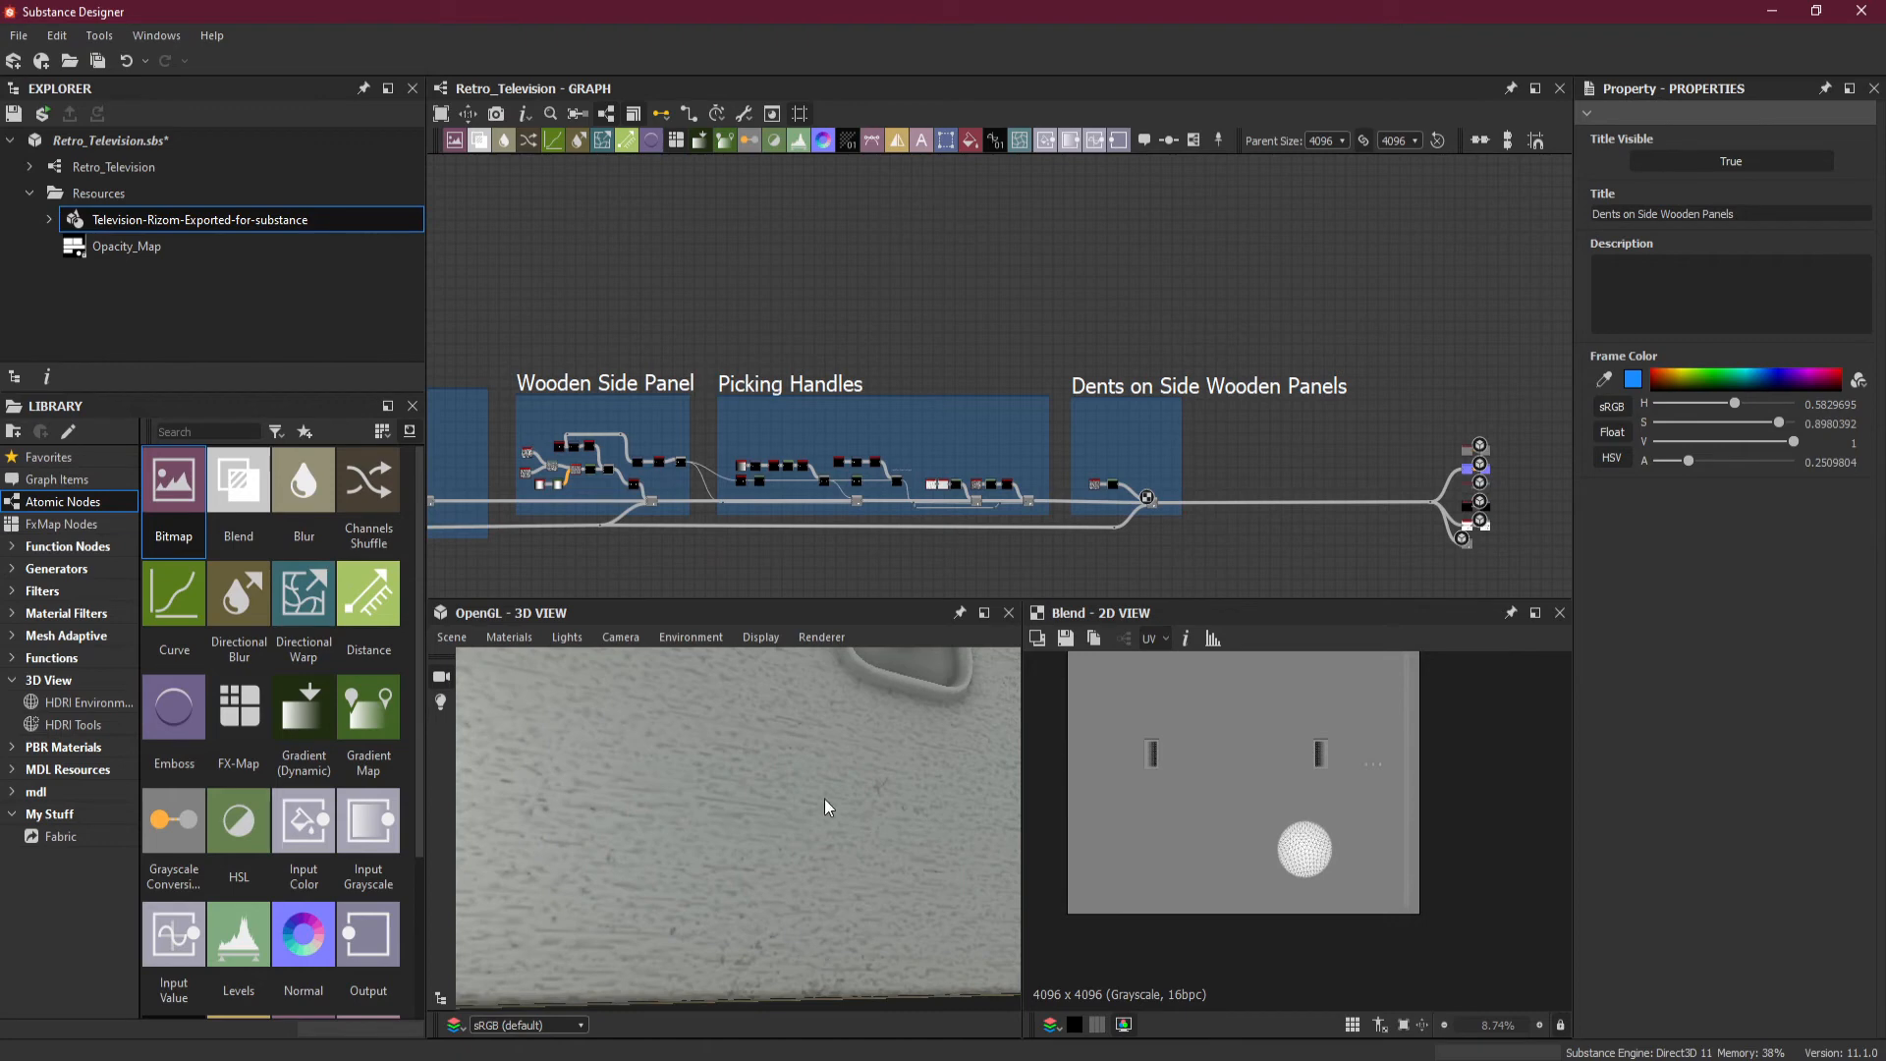
scroll(824, 799, down, 5)
alt+drag(823, 811, 718, 757)
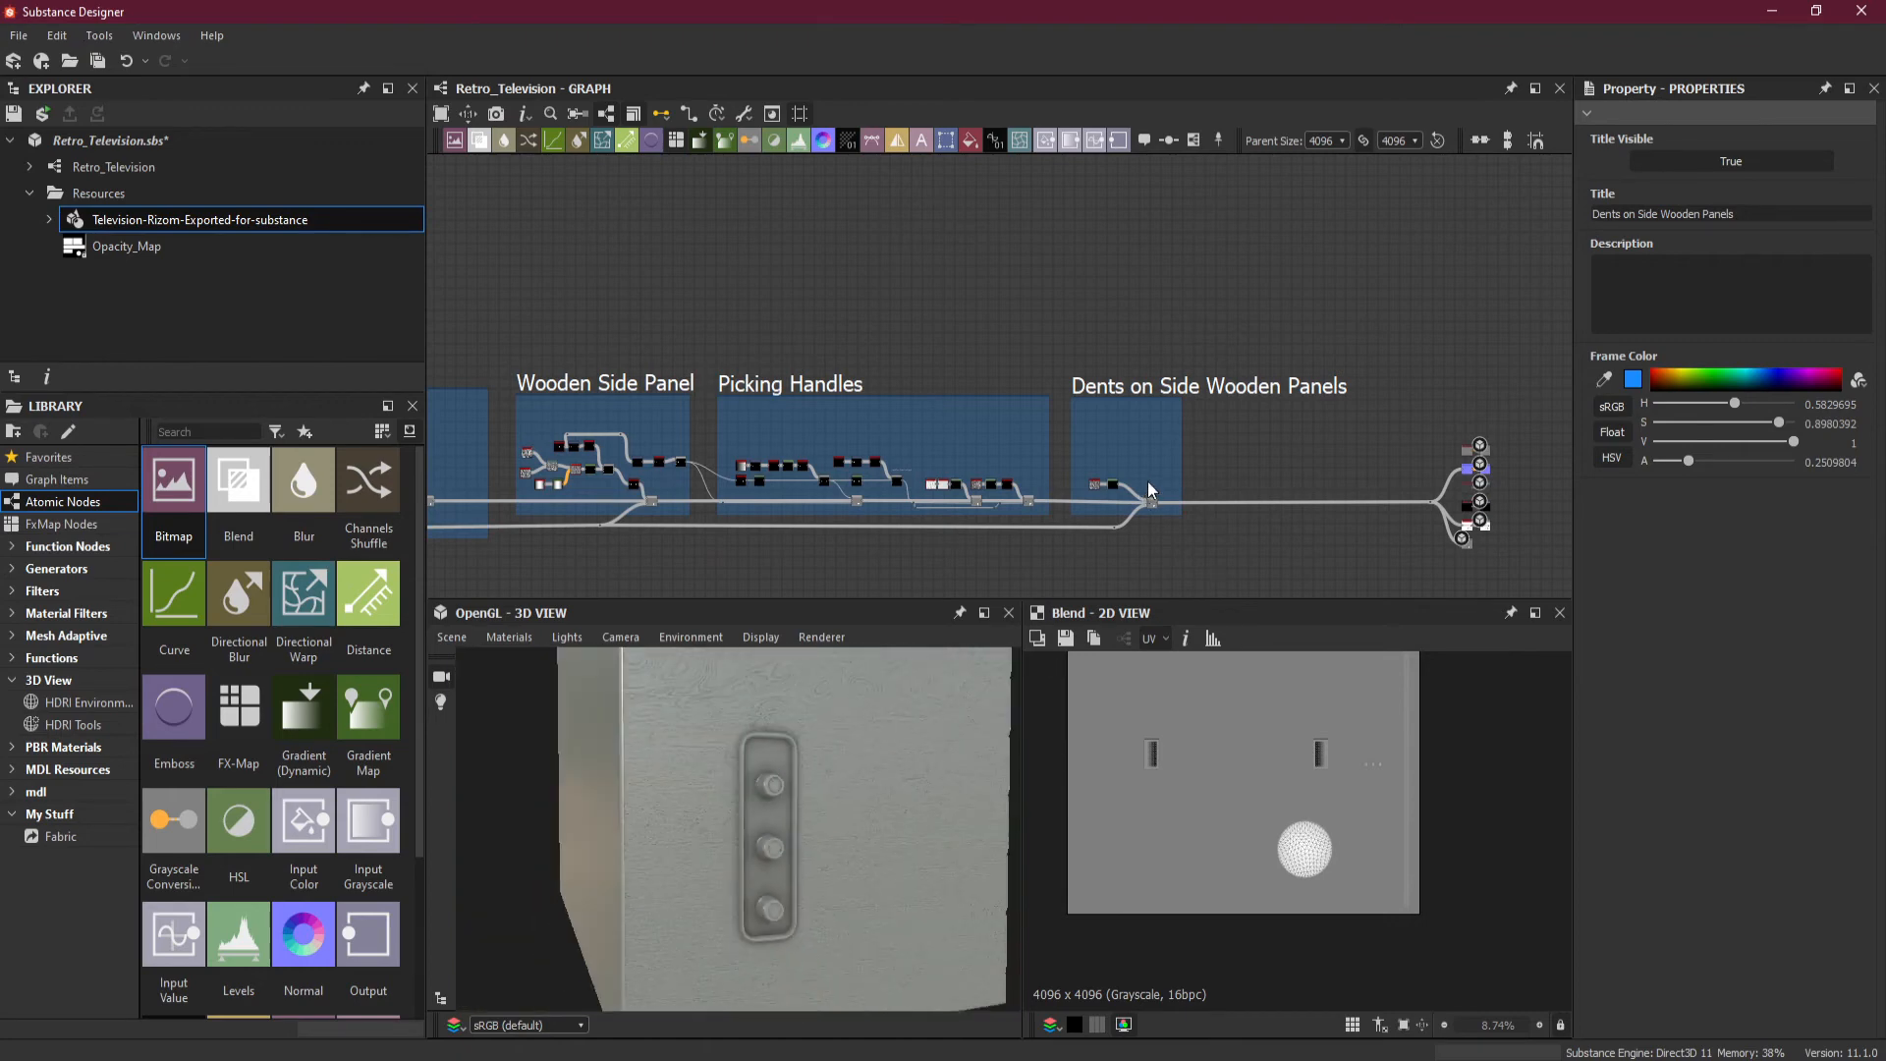
scroll(1149, 487, up, 8)
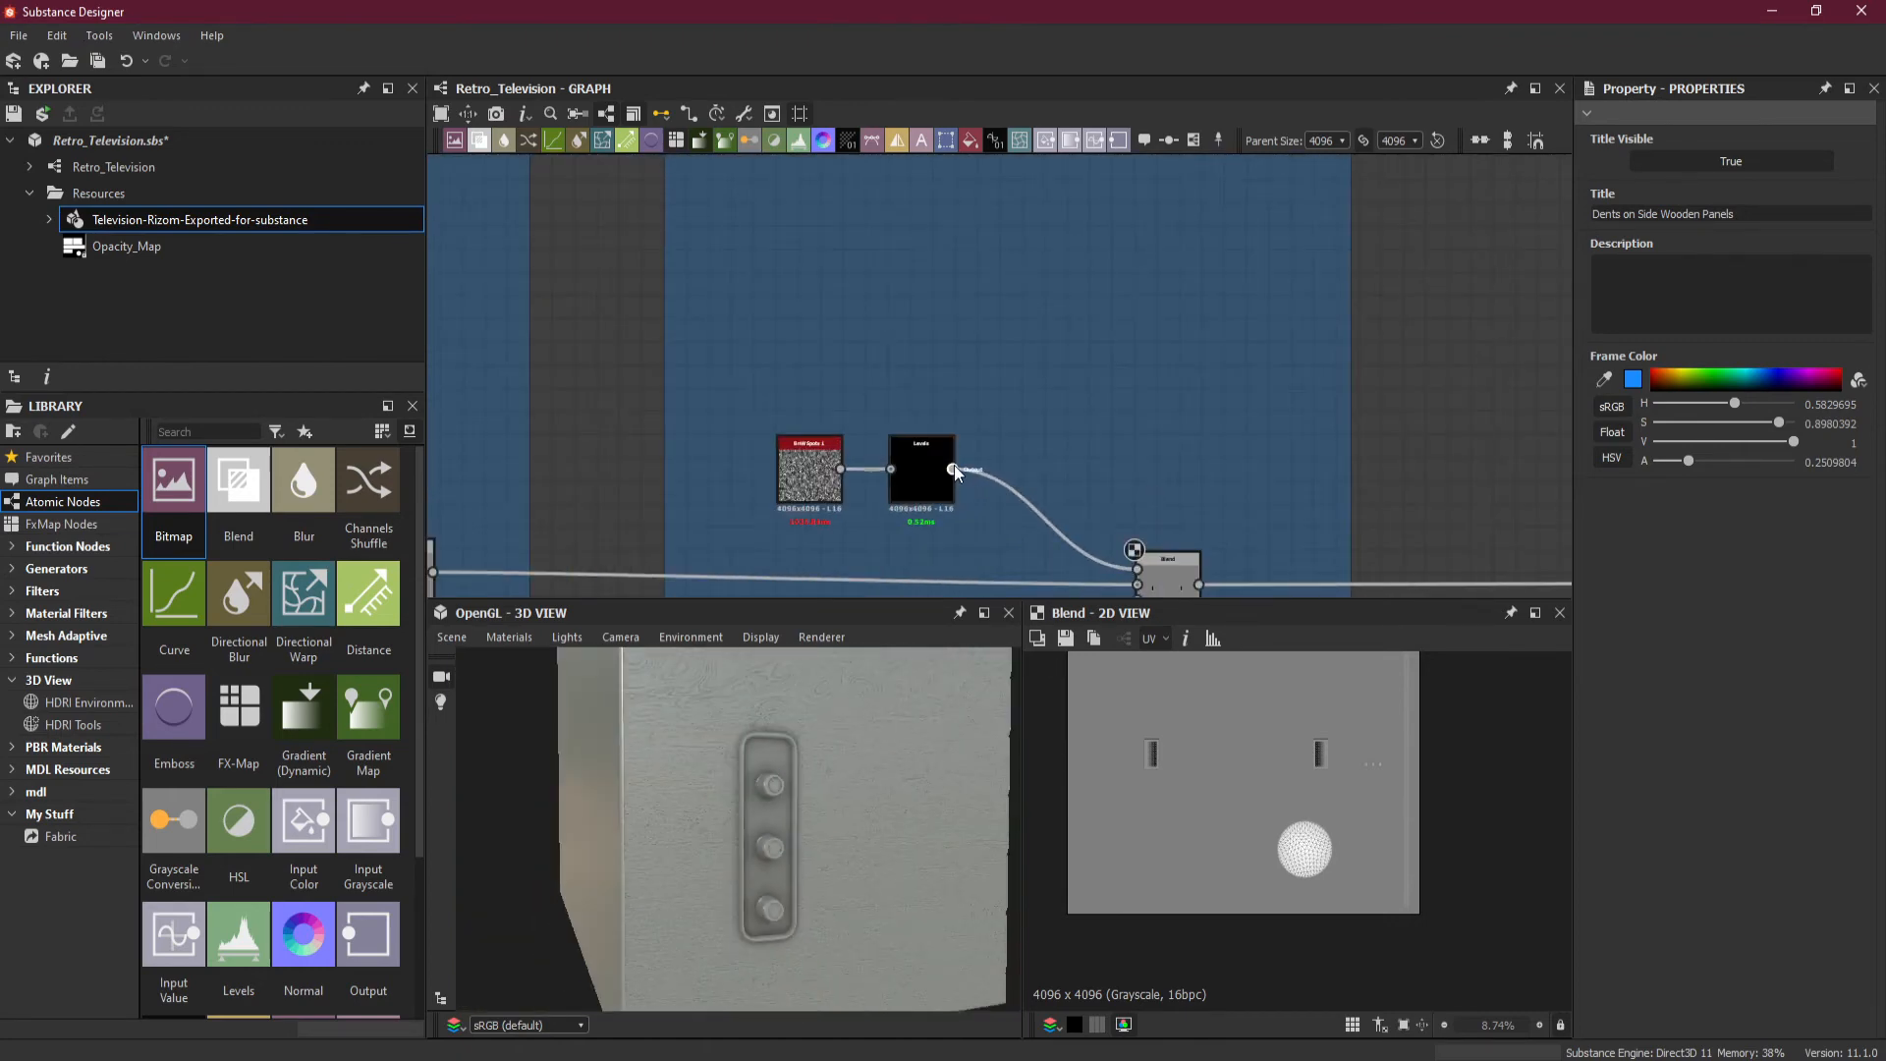
drag(1017, 418, 1037, 360)
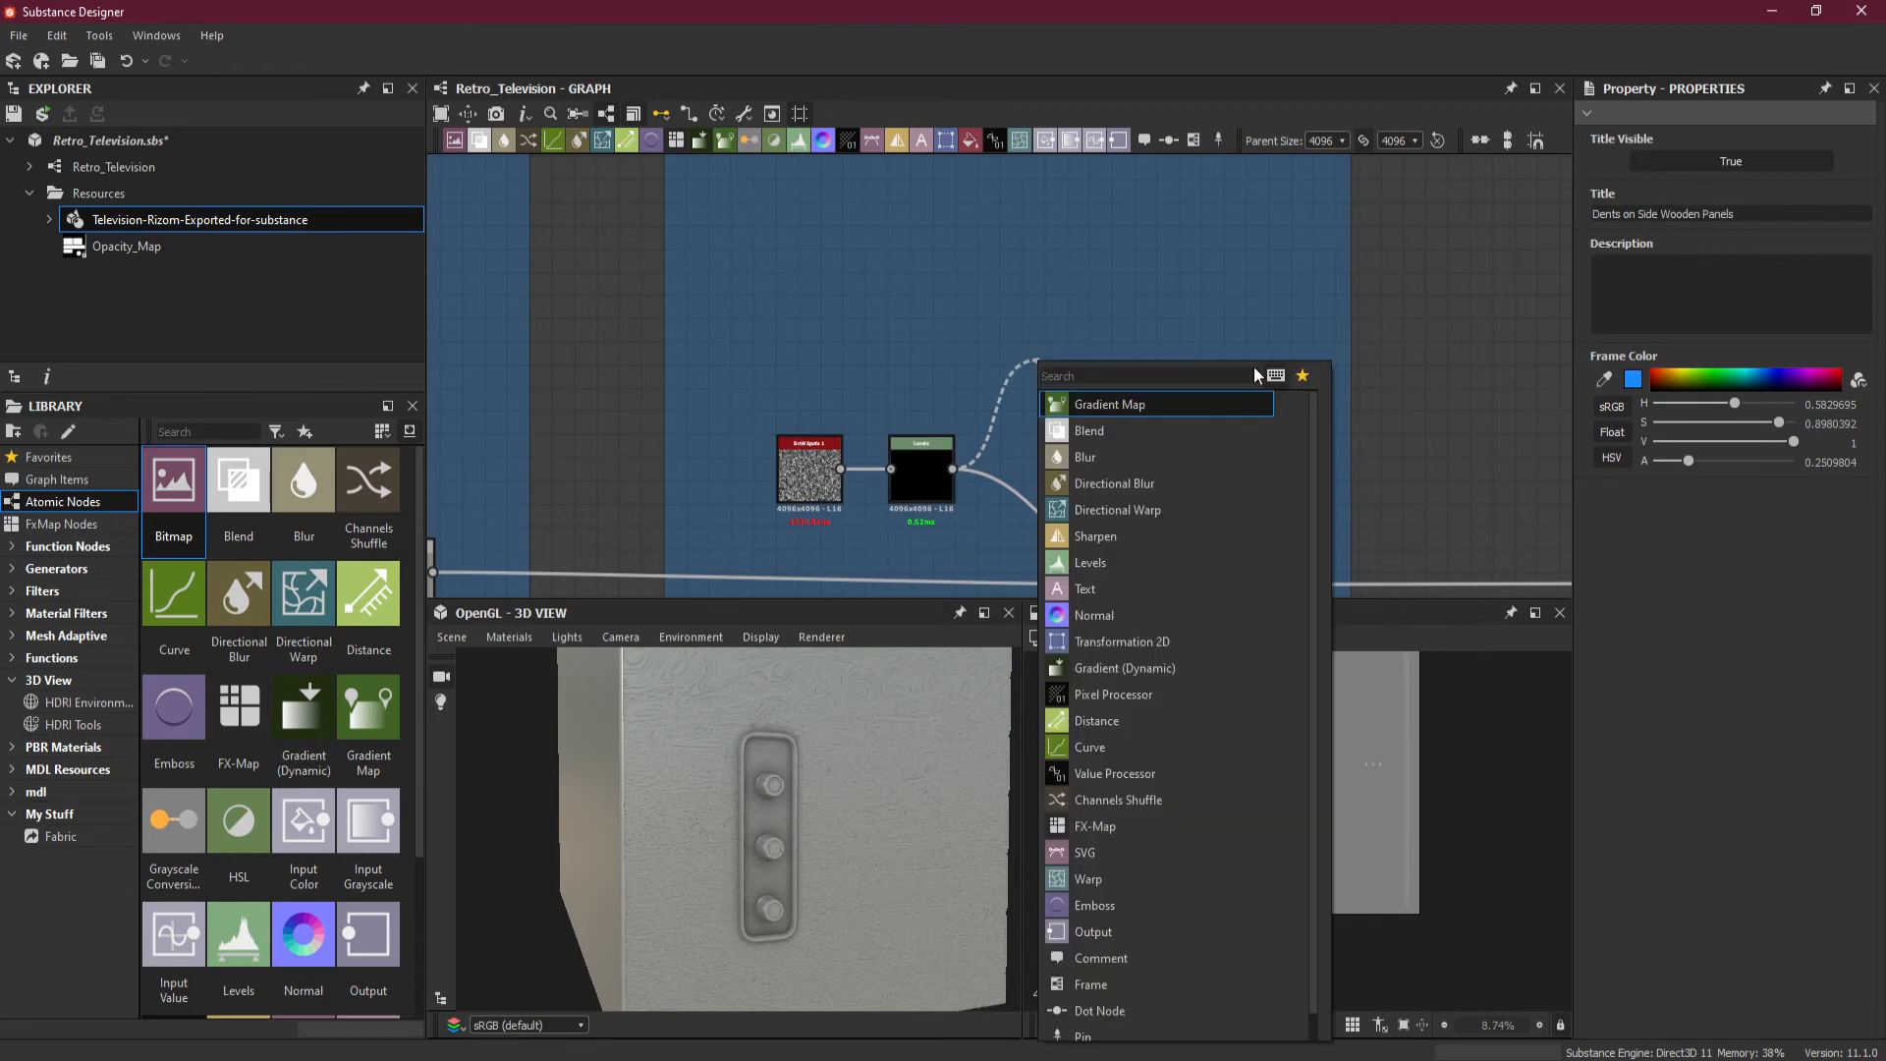
click(1359, 330)
Duplicate the Levels node above the original with its BnW Spots link, raise the copy's output white level to maximum and compare both.
scroll(909, 464, up, 2)
click(920, 472)
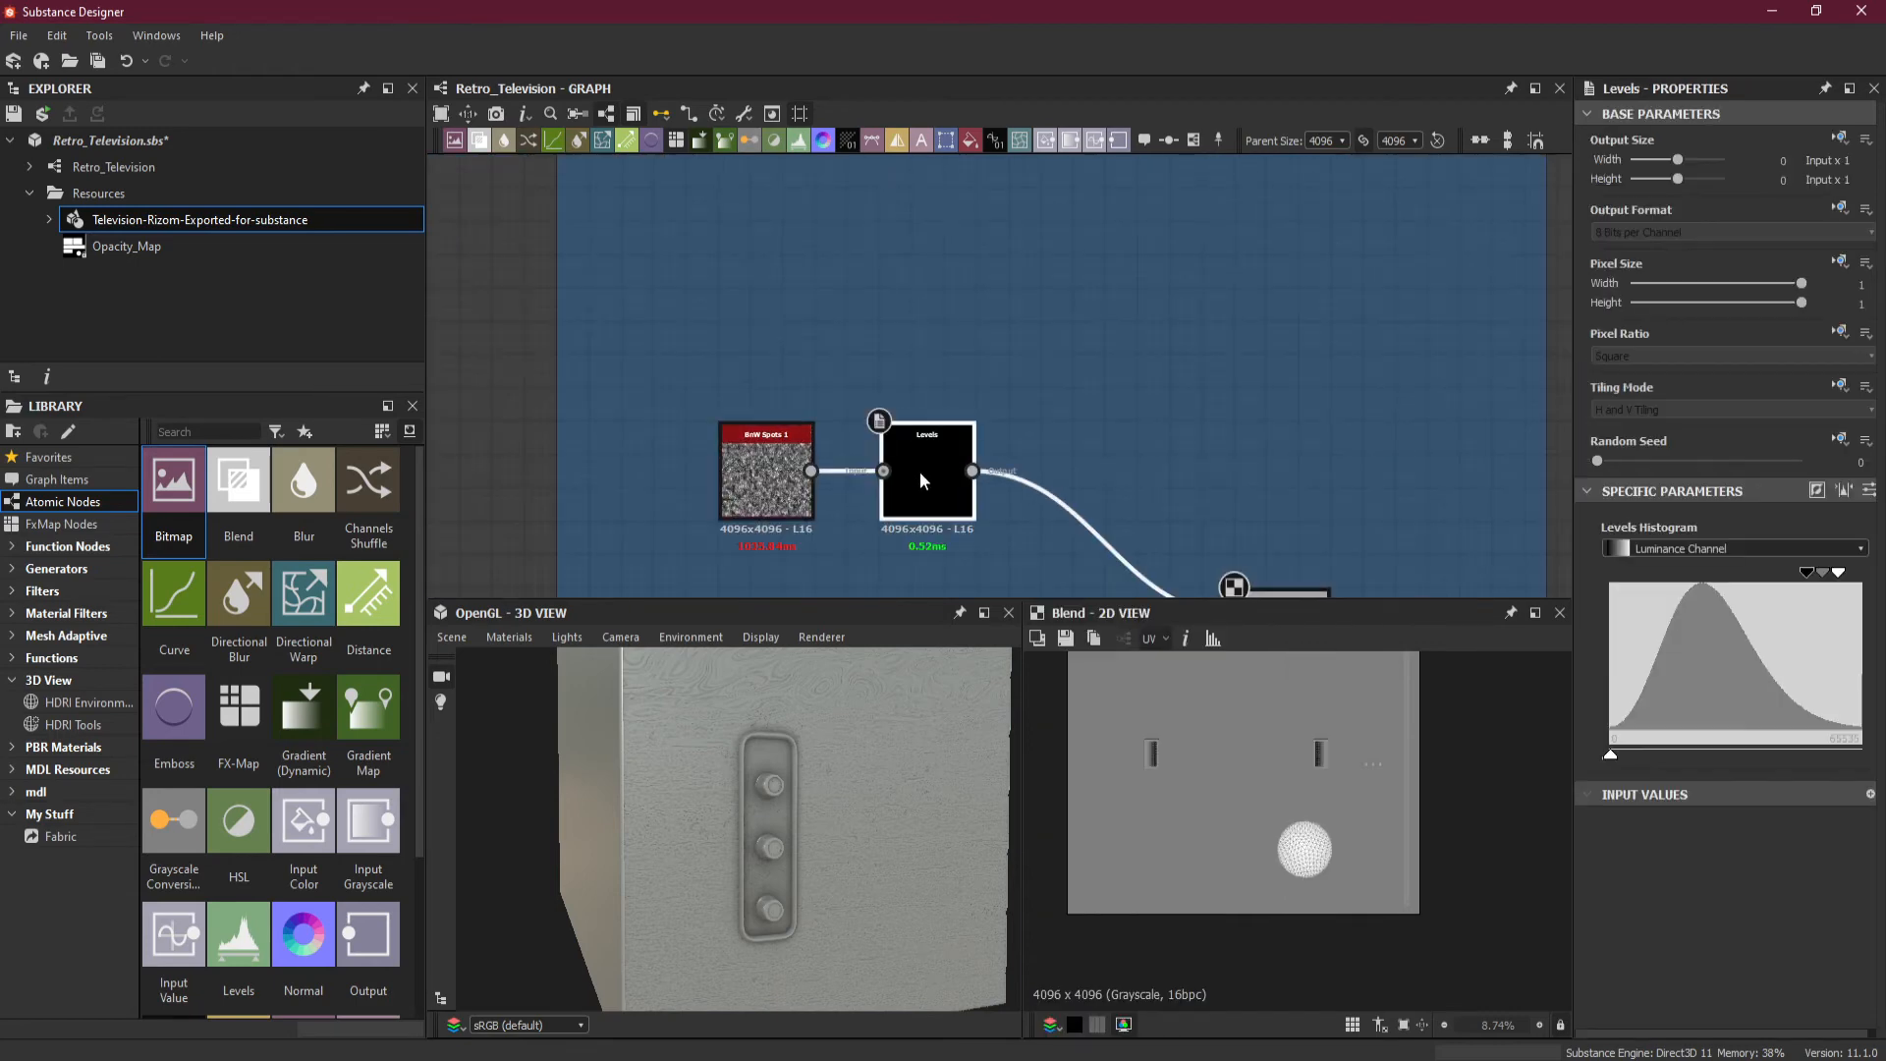
key(ctrl+shift+d)
click(947, 338)
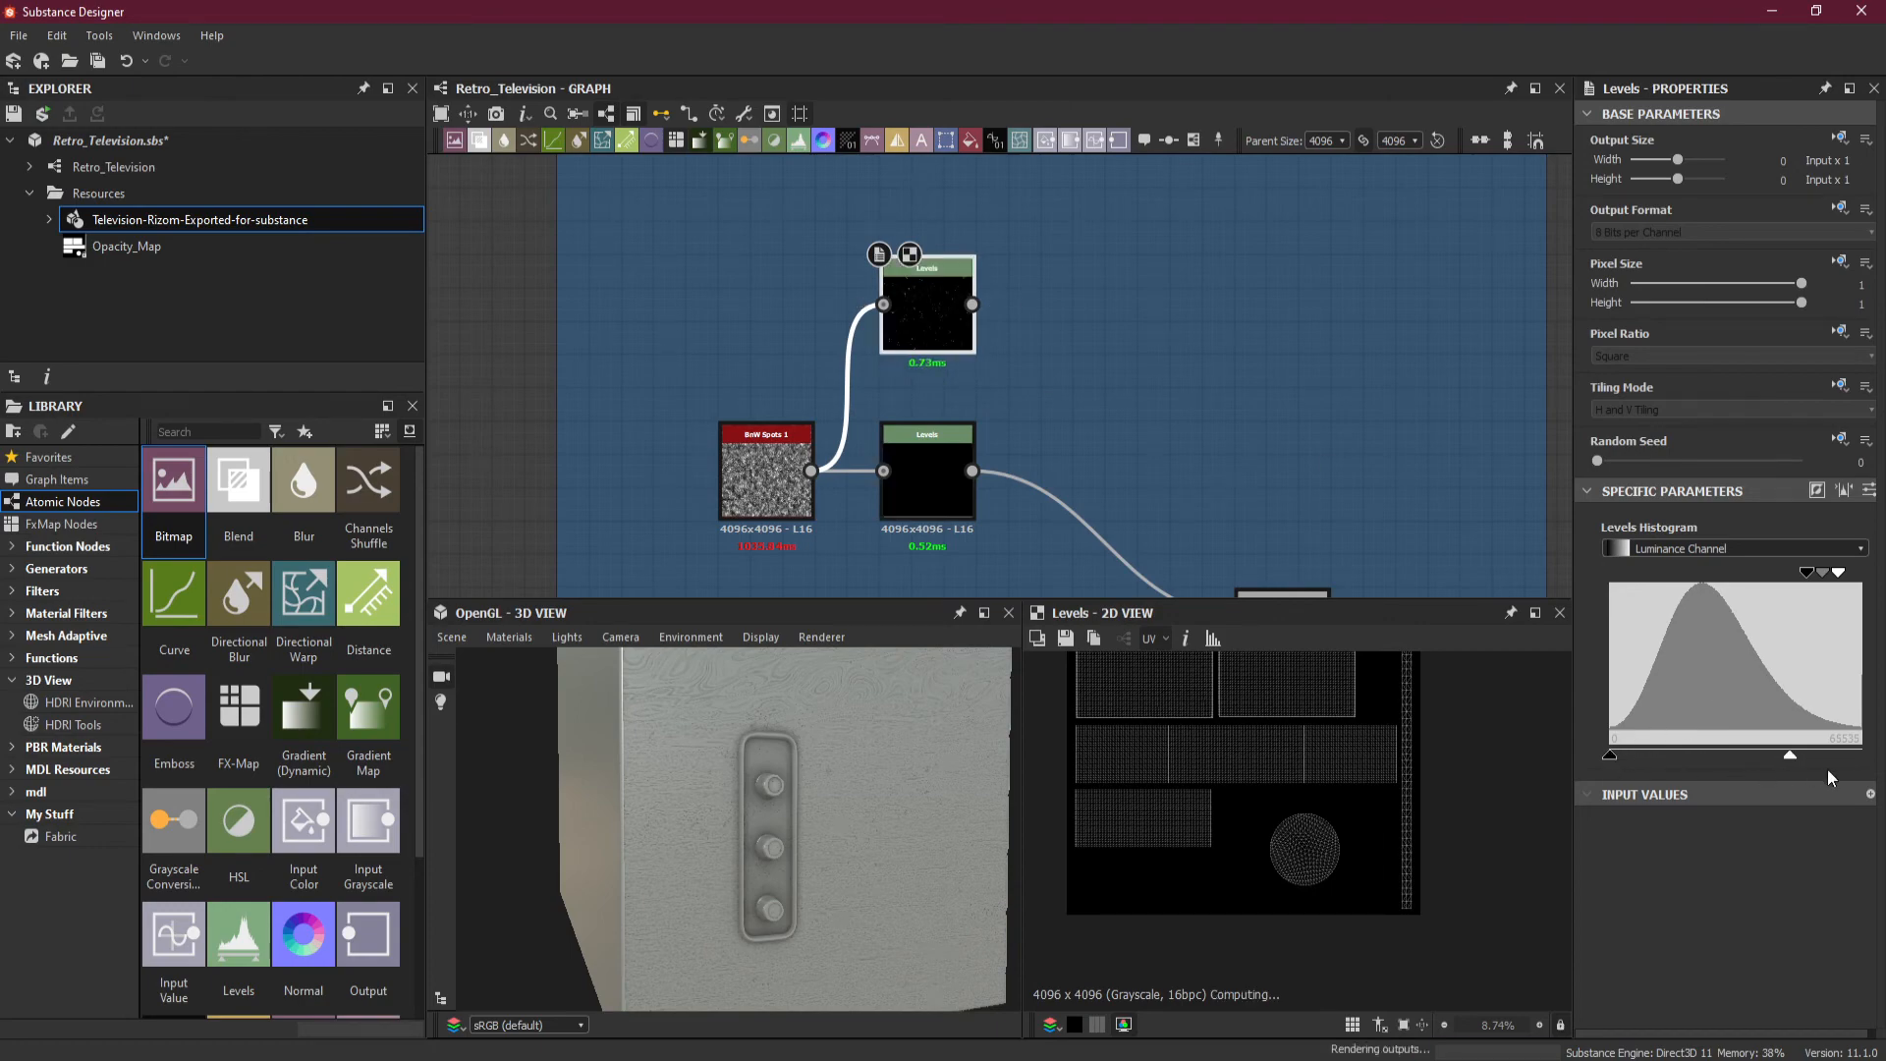
scroll(1350, 720, up, 5)
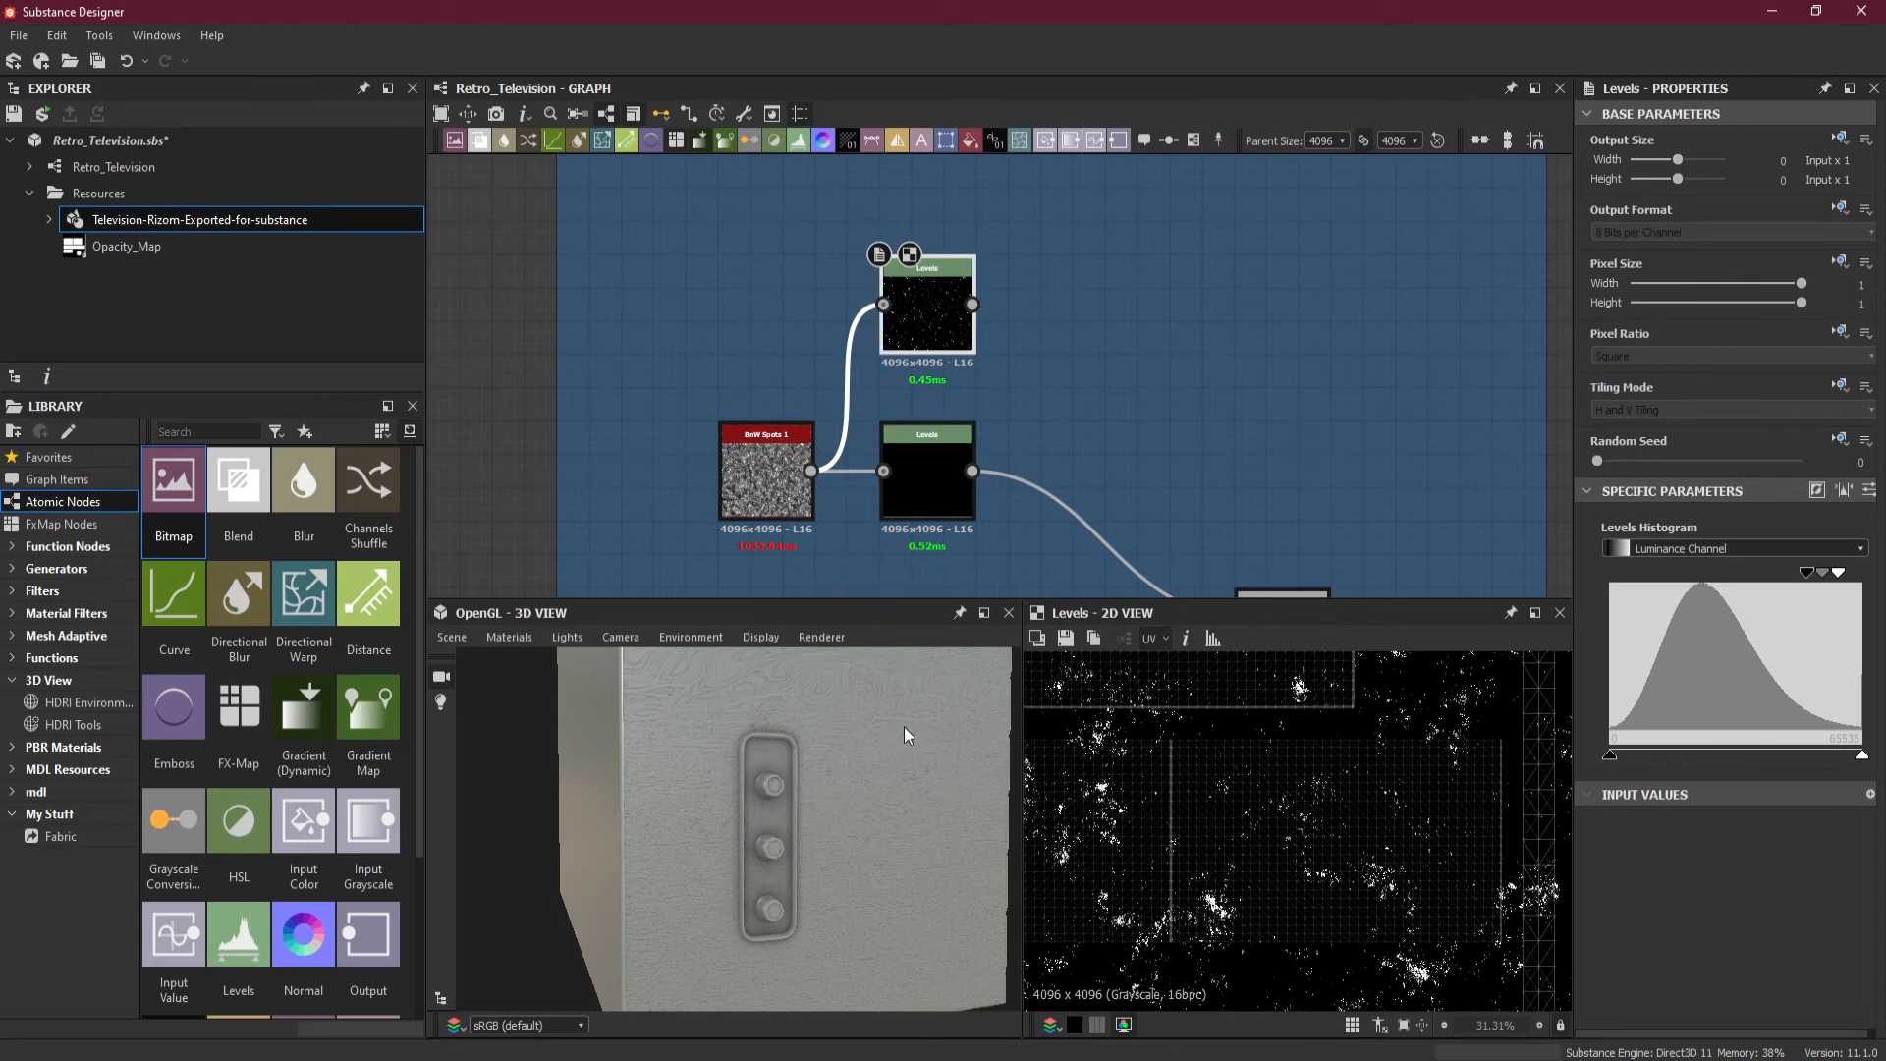
double_click(931, 464)
double_click(929, 320)
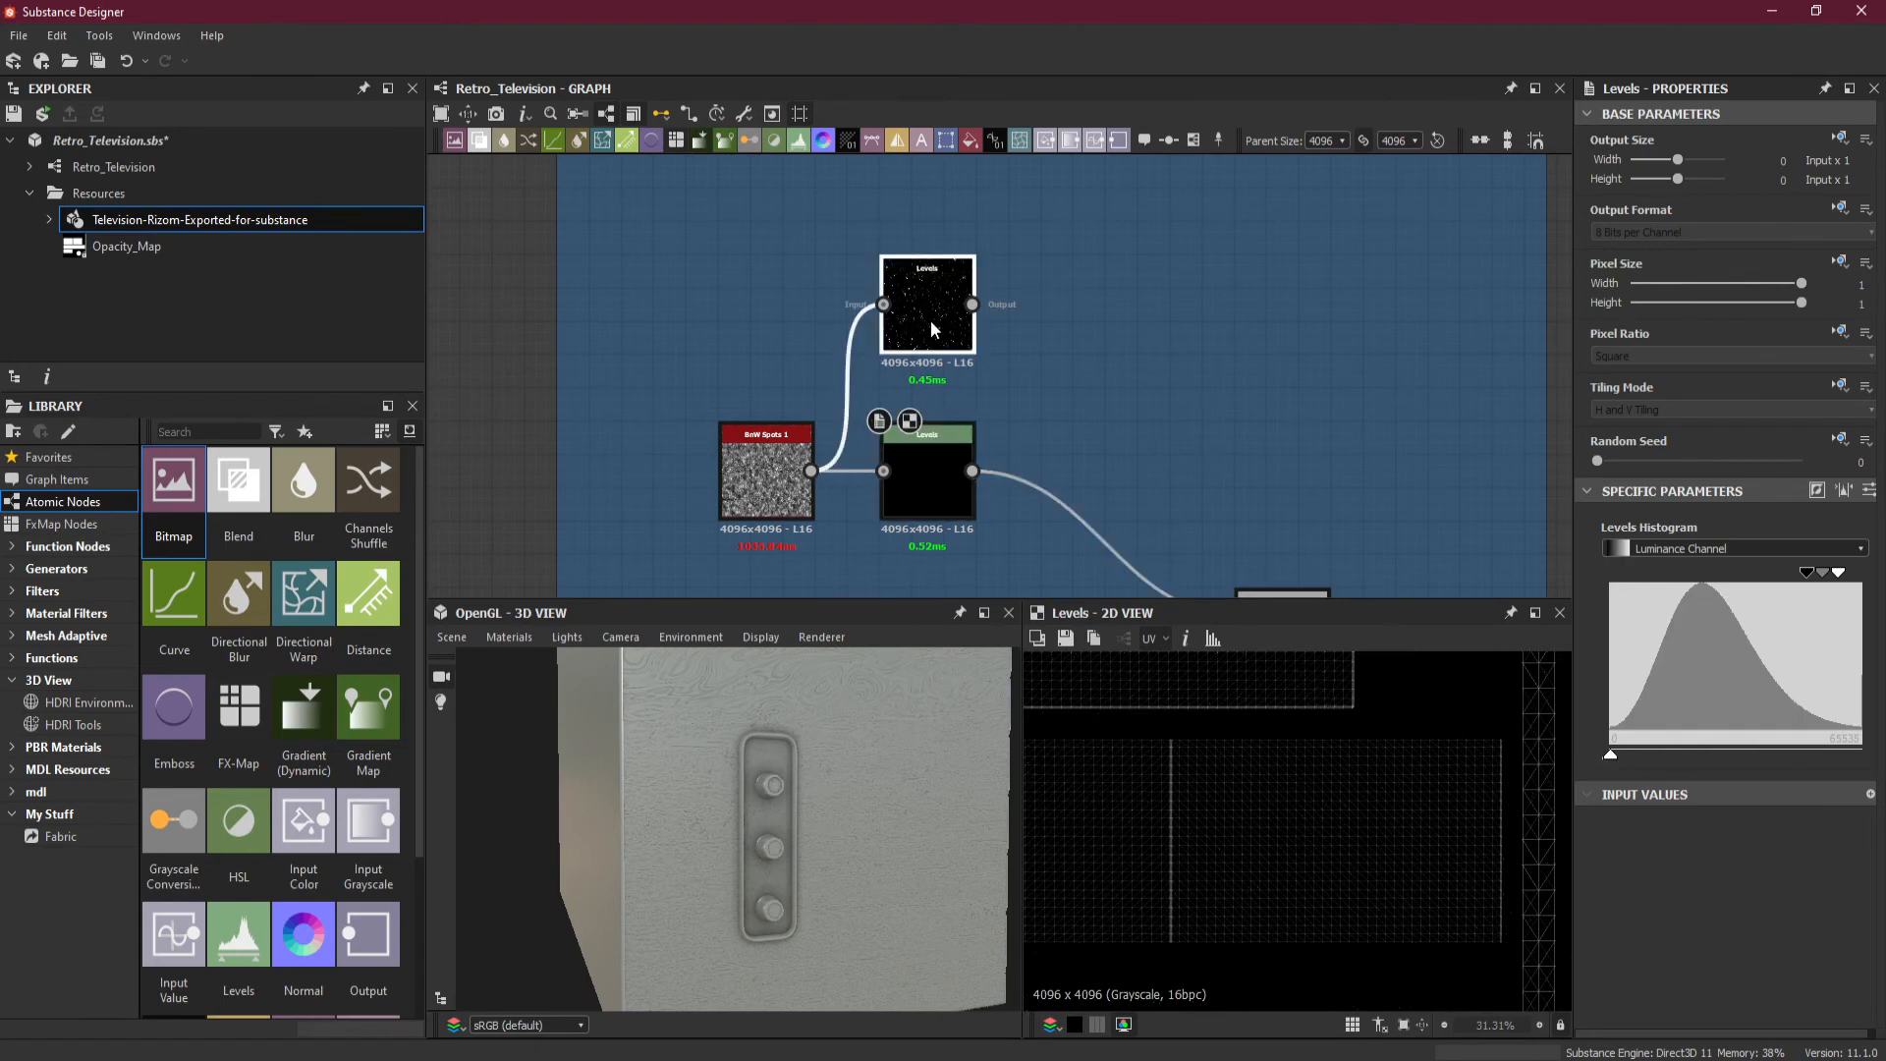
Add a comment to the graph and place it directly above the duplicated Levels node.
middle_drag(929, 324, 928, 456)
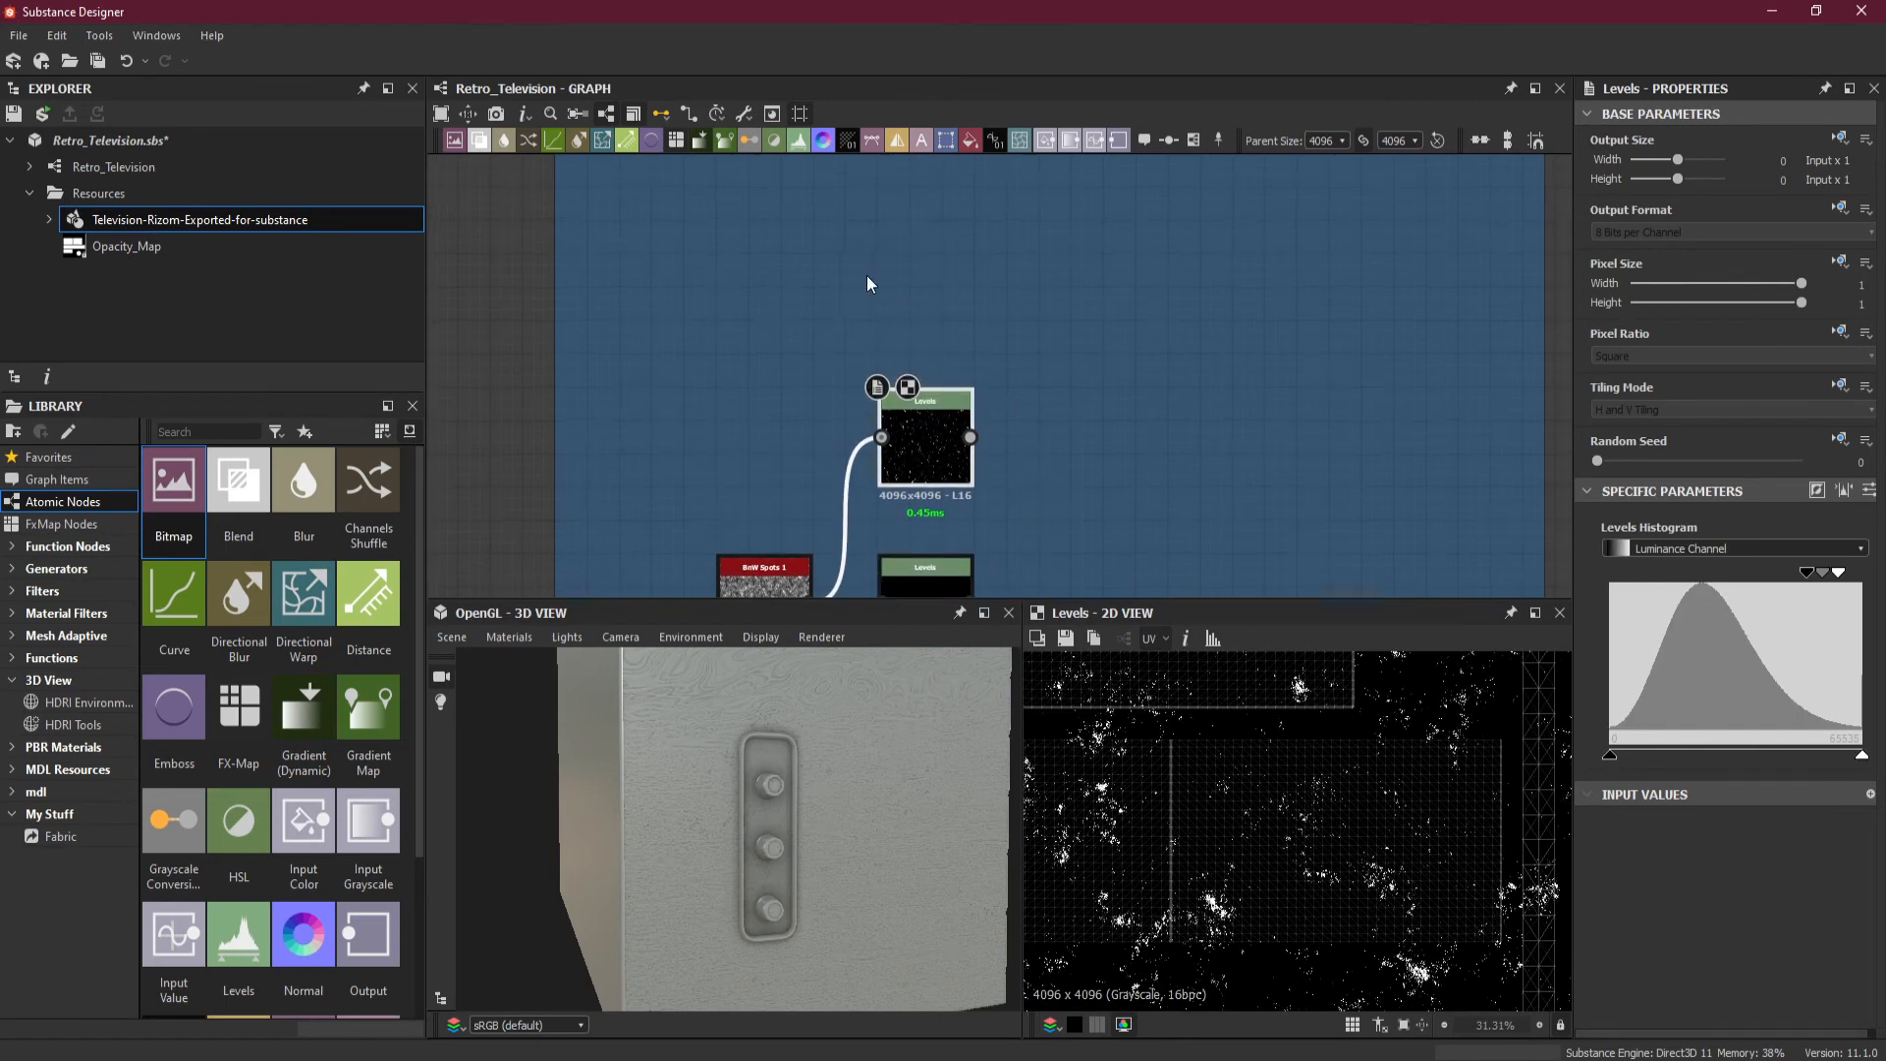
right_click(905, 272)
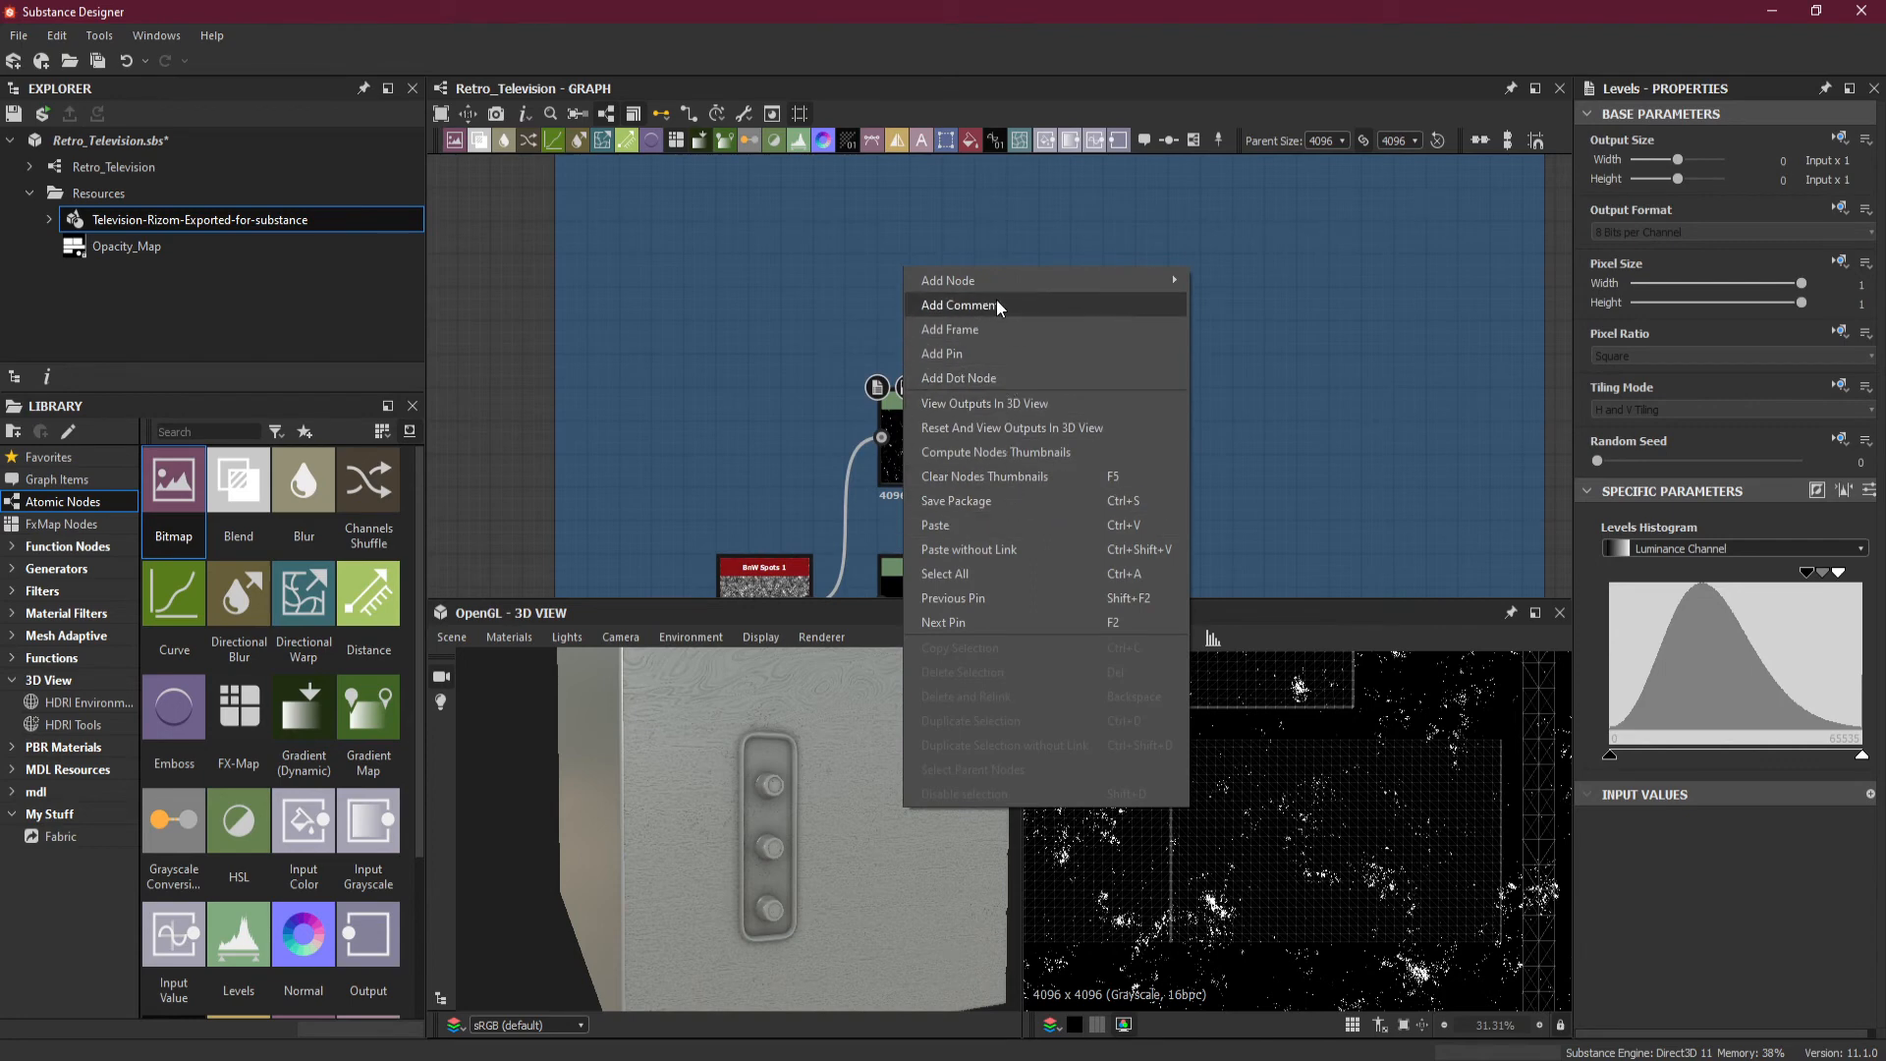
click(996, 298)
drag(1000, 326, 973, 381)
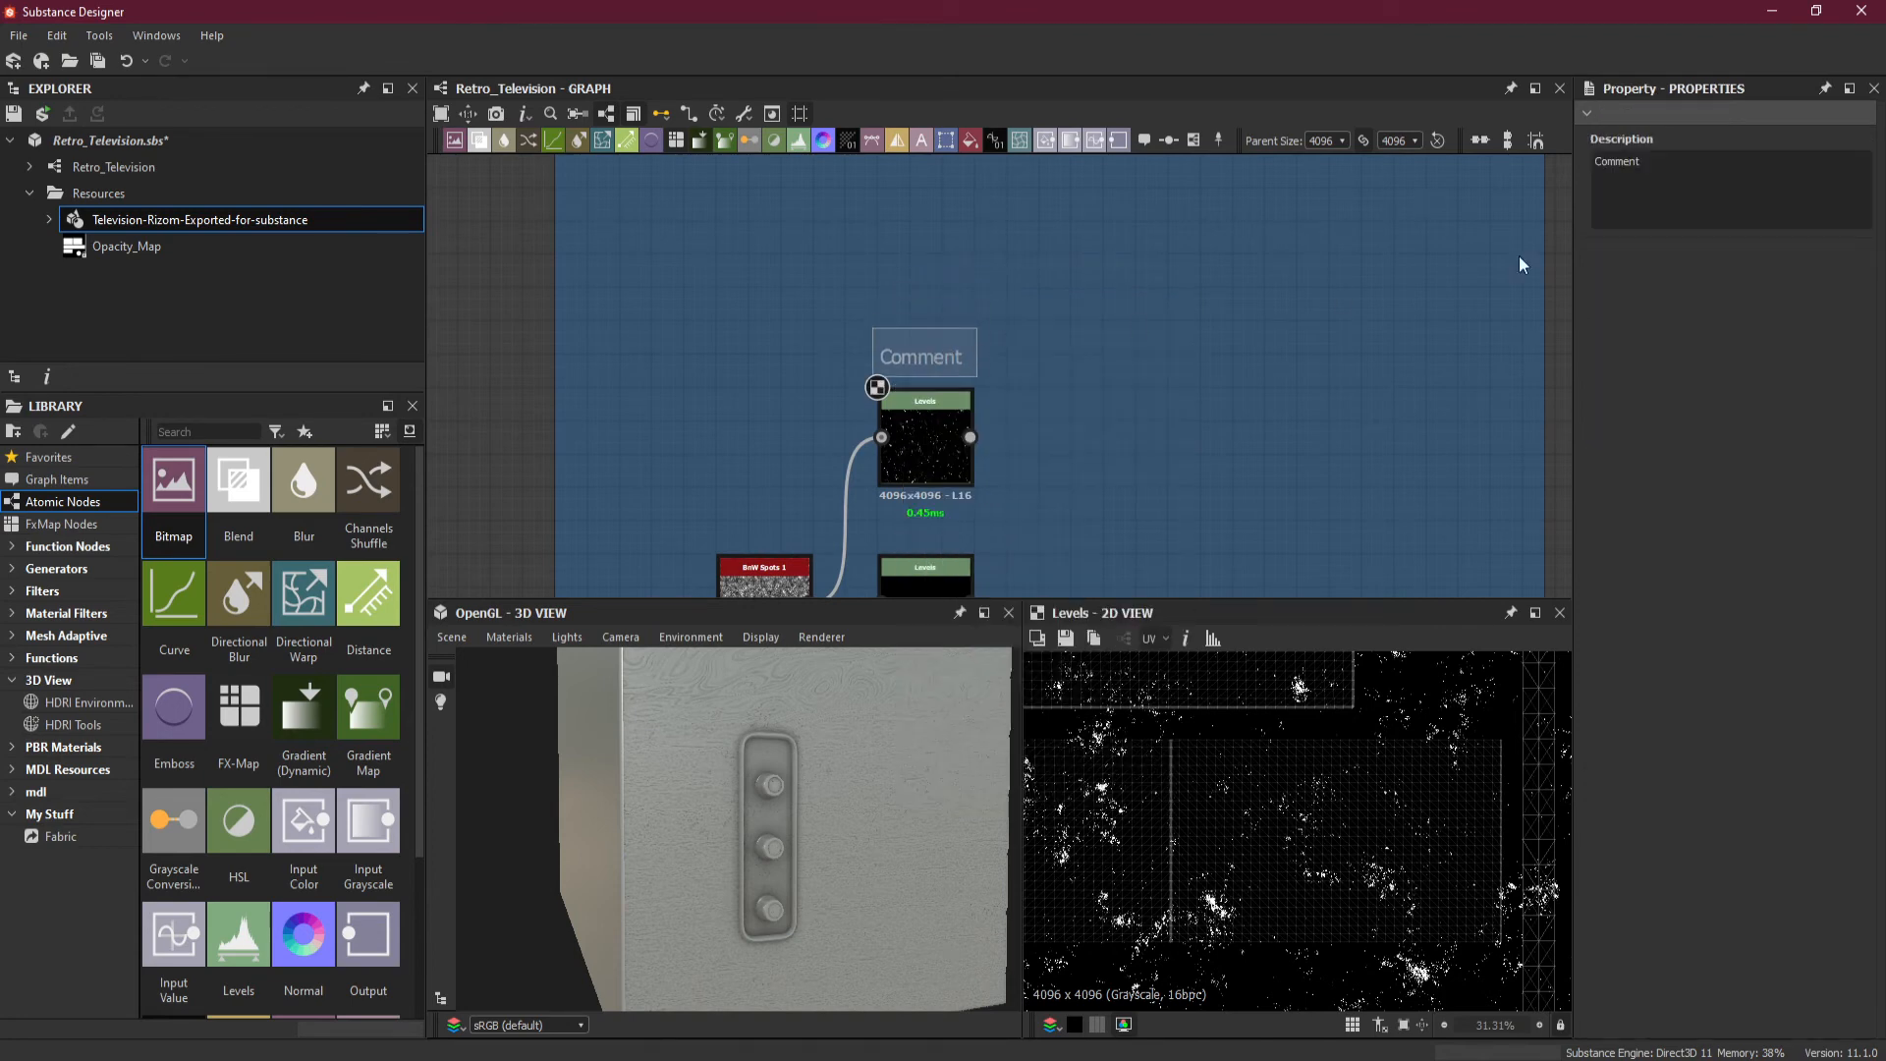
Set the comment text to "Dents on Wooden Side Panels Opacity Mask" and reposition it clear of the duplicated Levels node.
click(1705, 163)
double_click(1666, 171)
text(L)
text(ents)
text( on W)
text(ooden Side)
text( Panels Opac)
text(ity Mask)
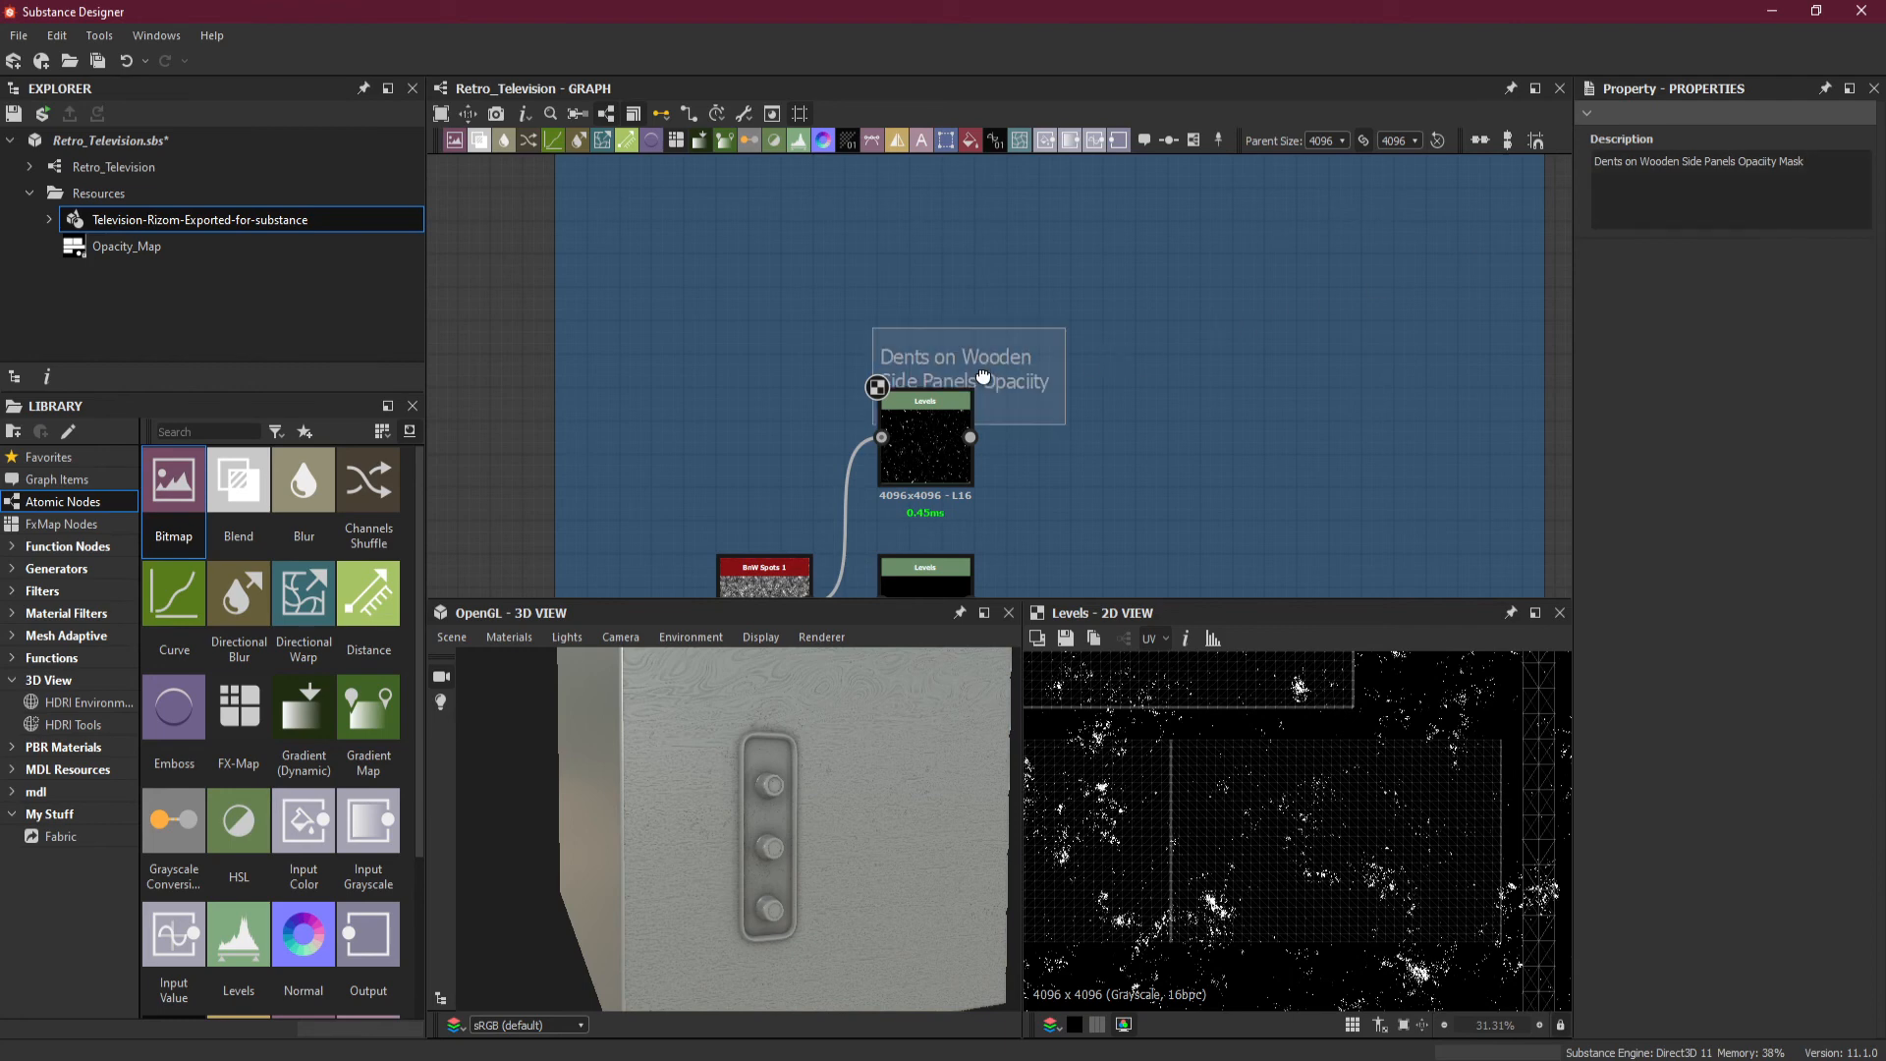
drag(990, 379, 923, 326)
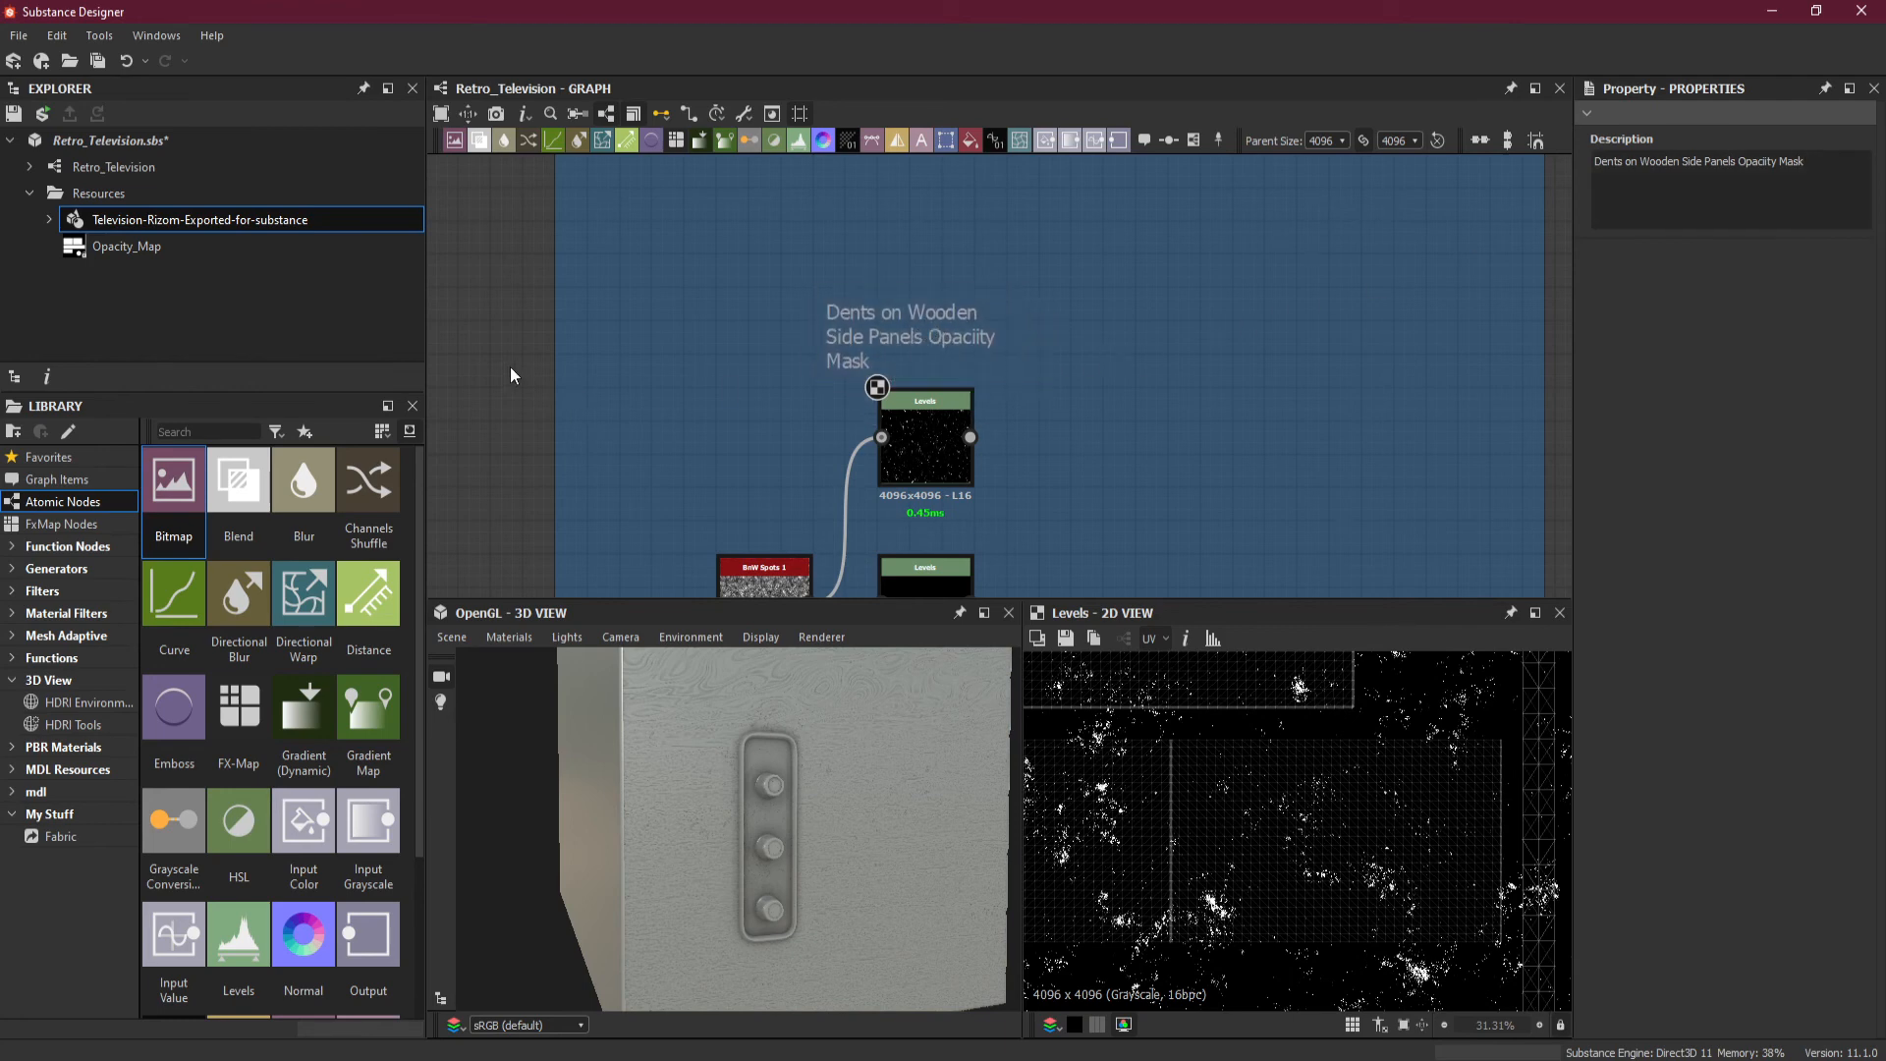
scroll(1217, 411, down, 5)
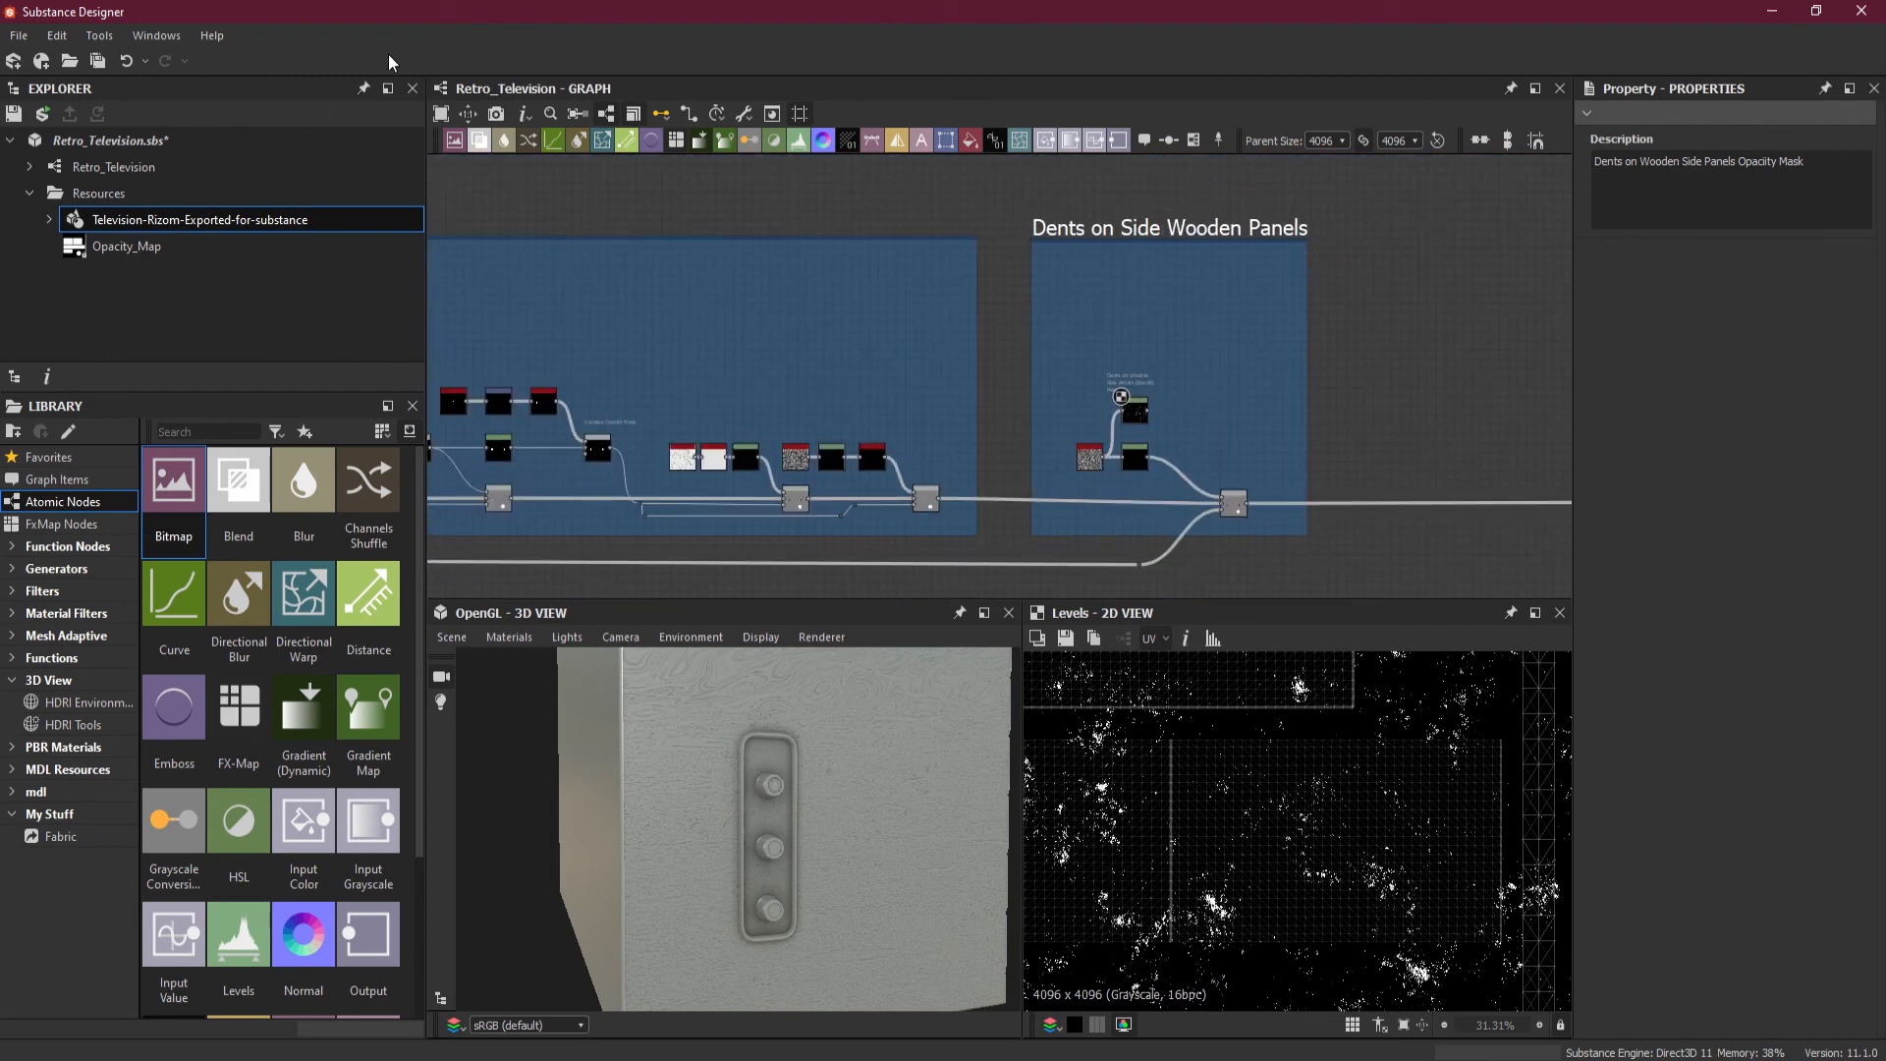
Save the Retro_Television.sbs package with the labelled dents opacity mask in its graph.
click(97, 61)
middle_drag(1459, 376, 1179, 371)
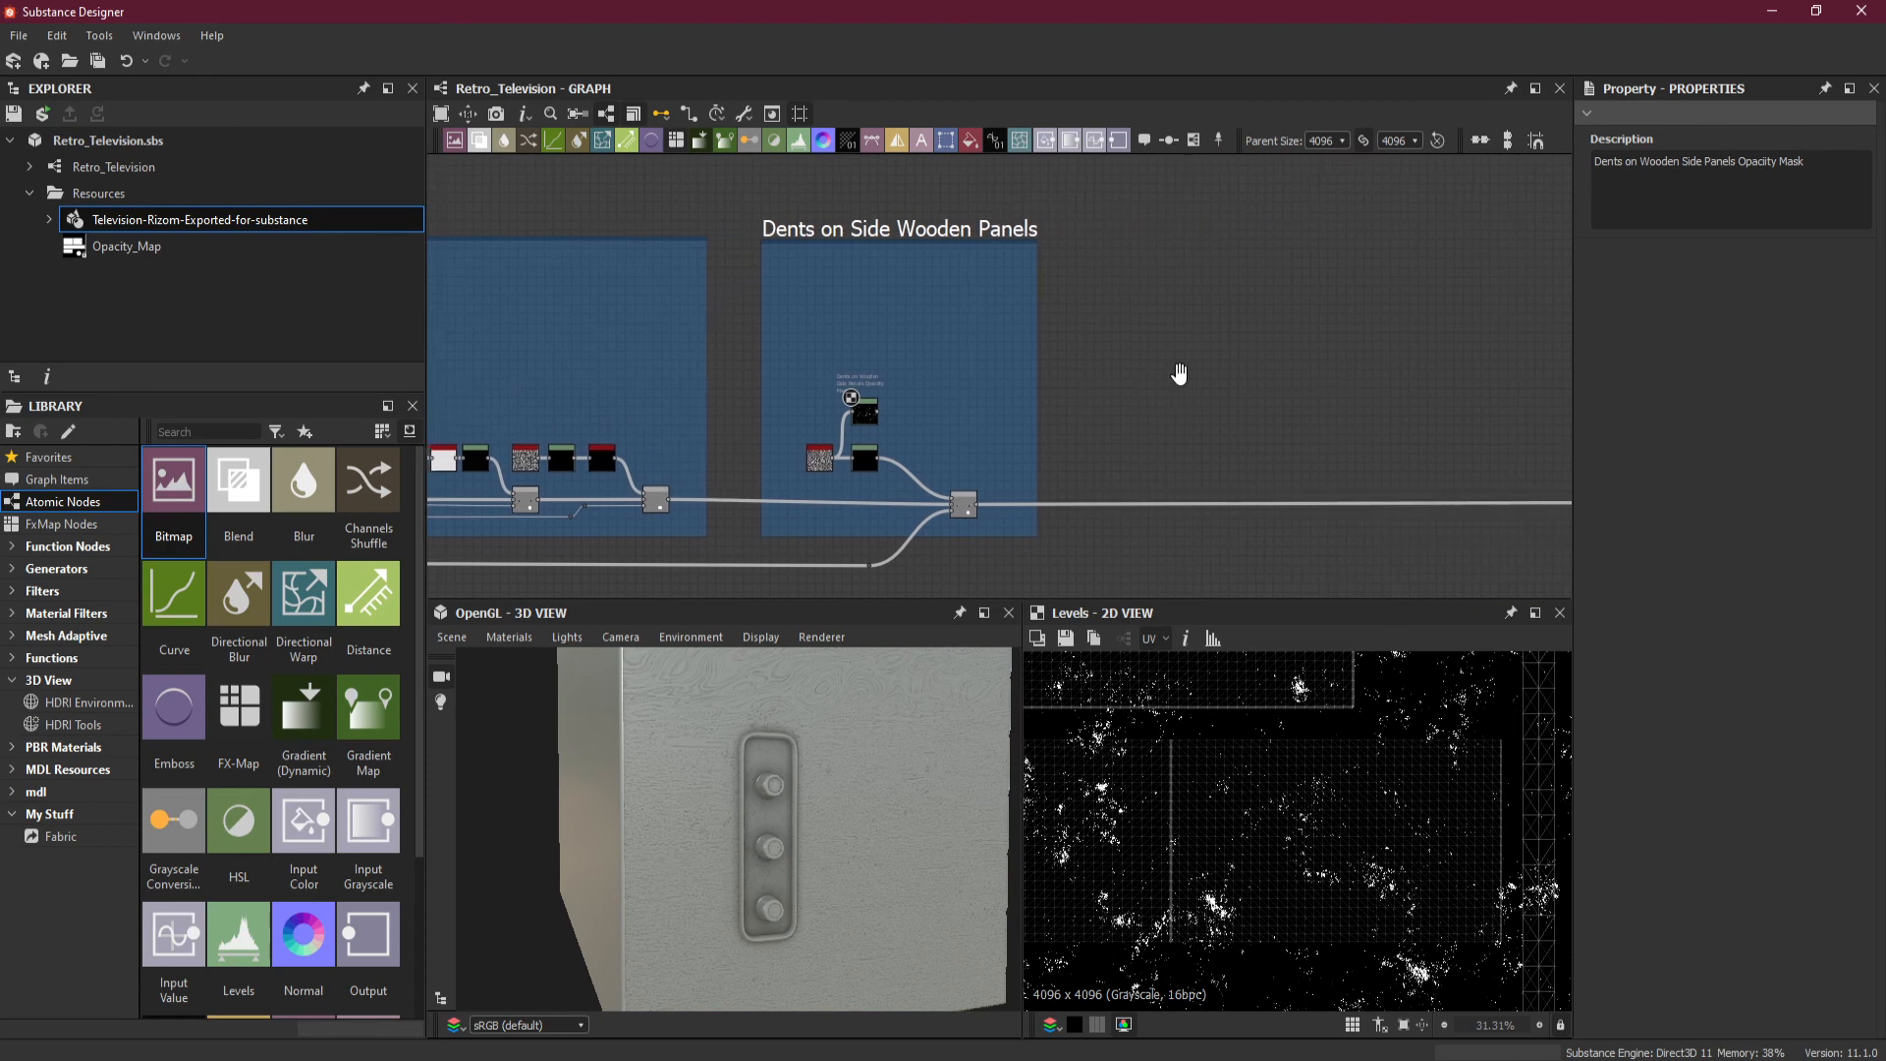
scroll(770, 385, up, 3)
scroll(1049, 415, down, 5)
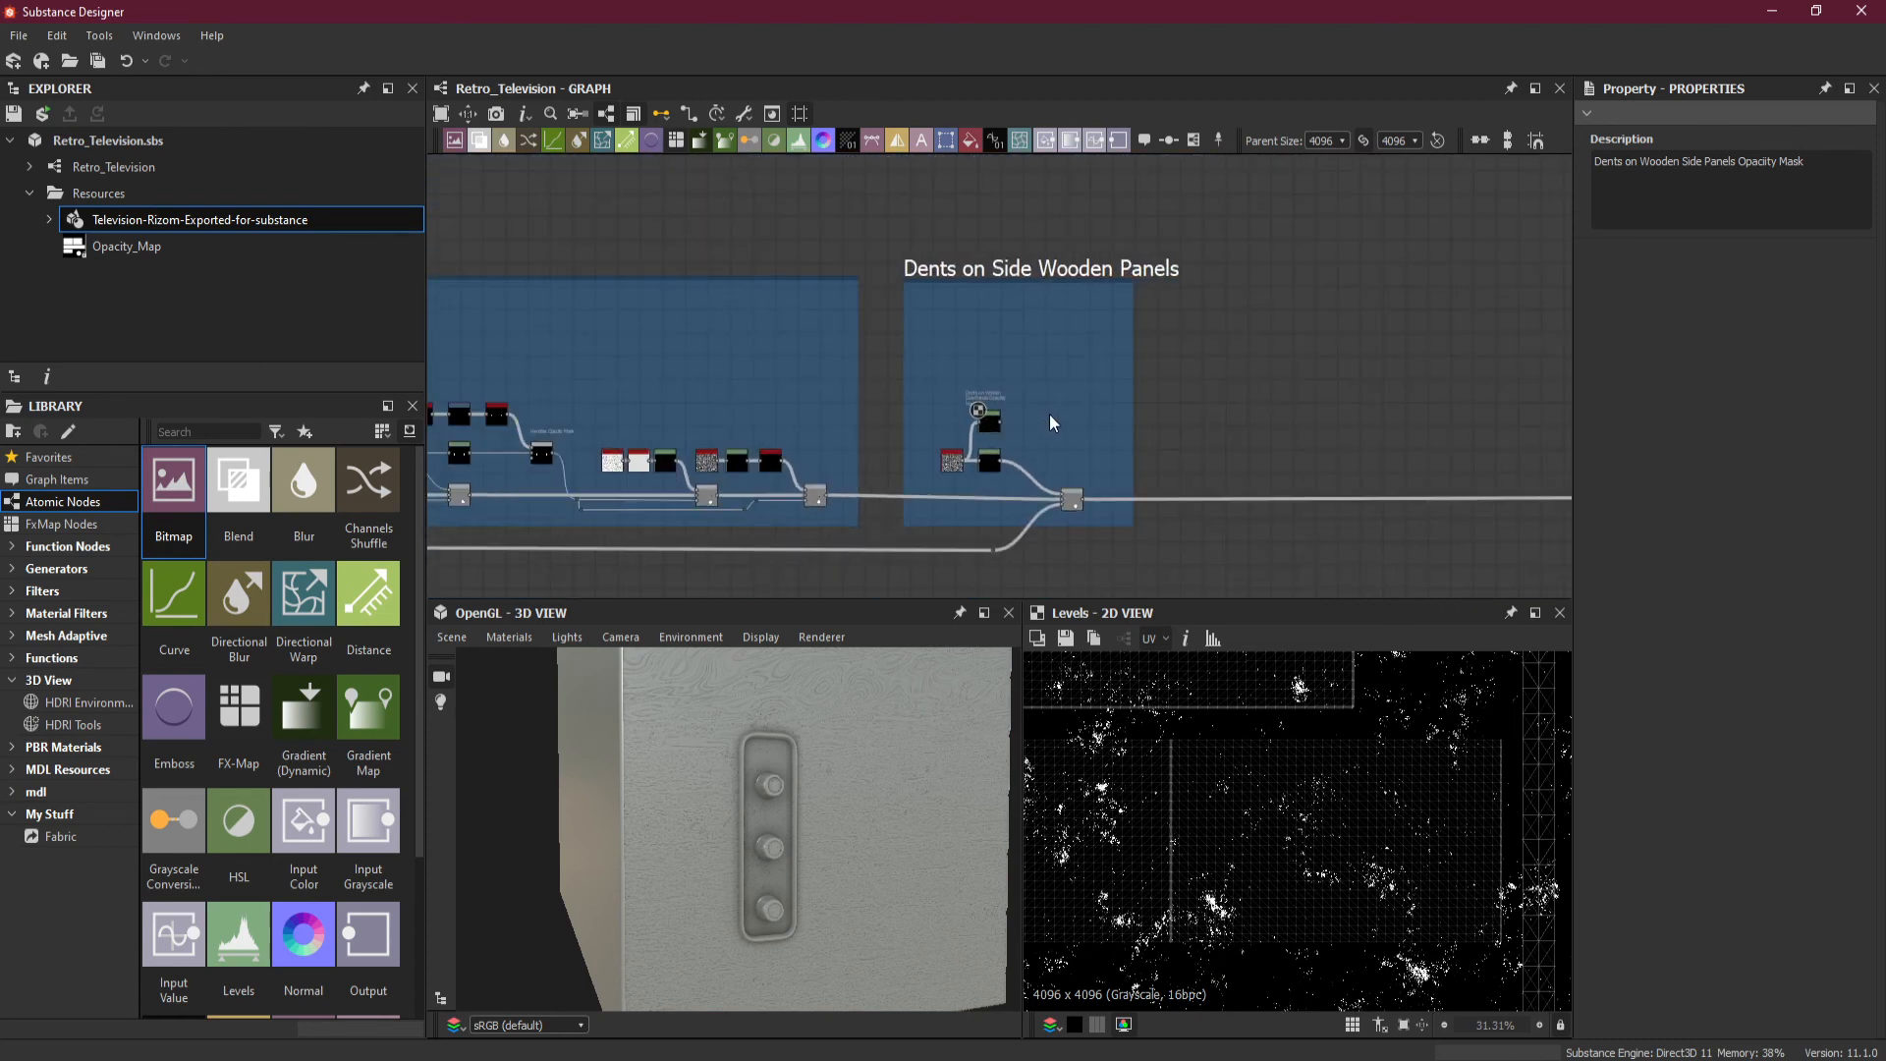
scroll(973, 393, up, 3)
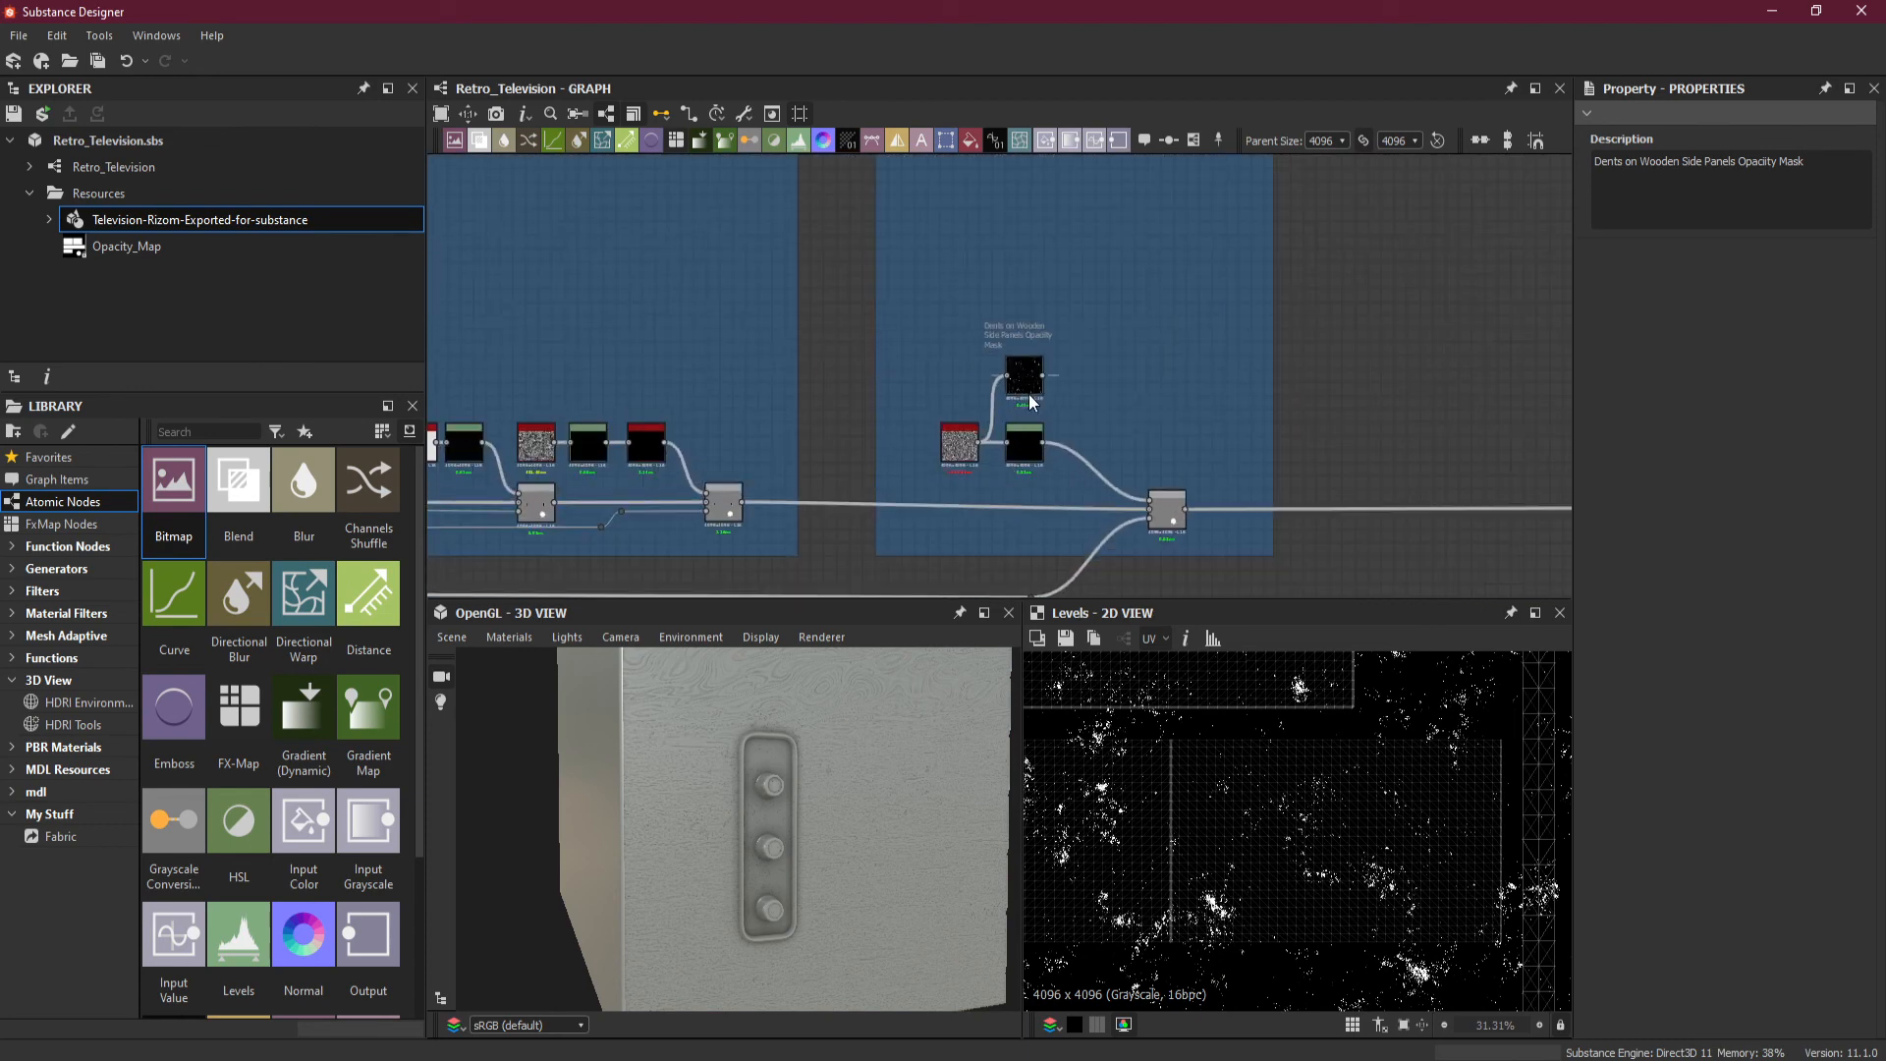
scroll(1053, 351, down, 1)
scroll(1053, 352, down, 1)
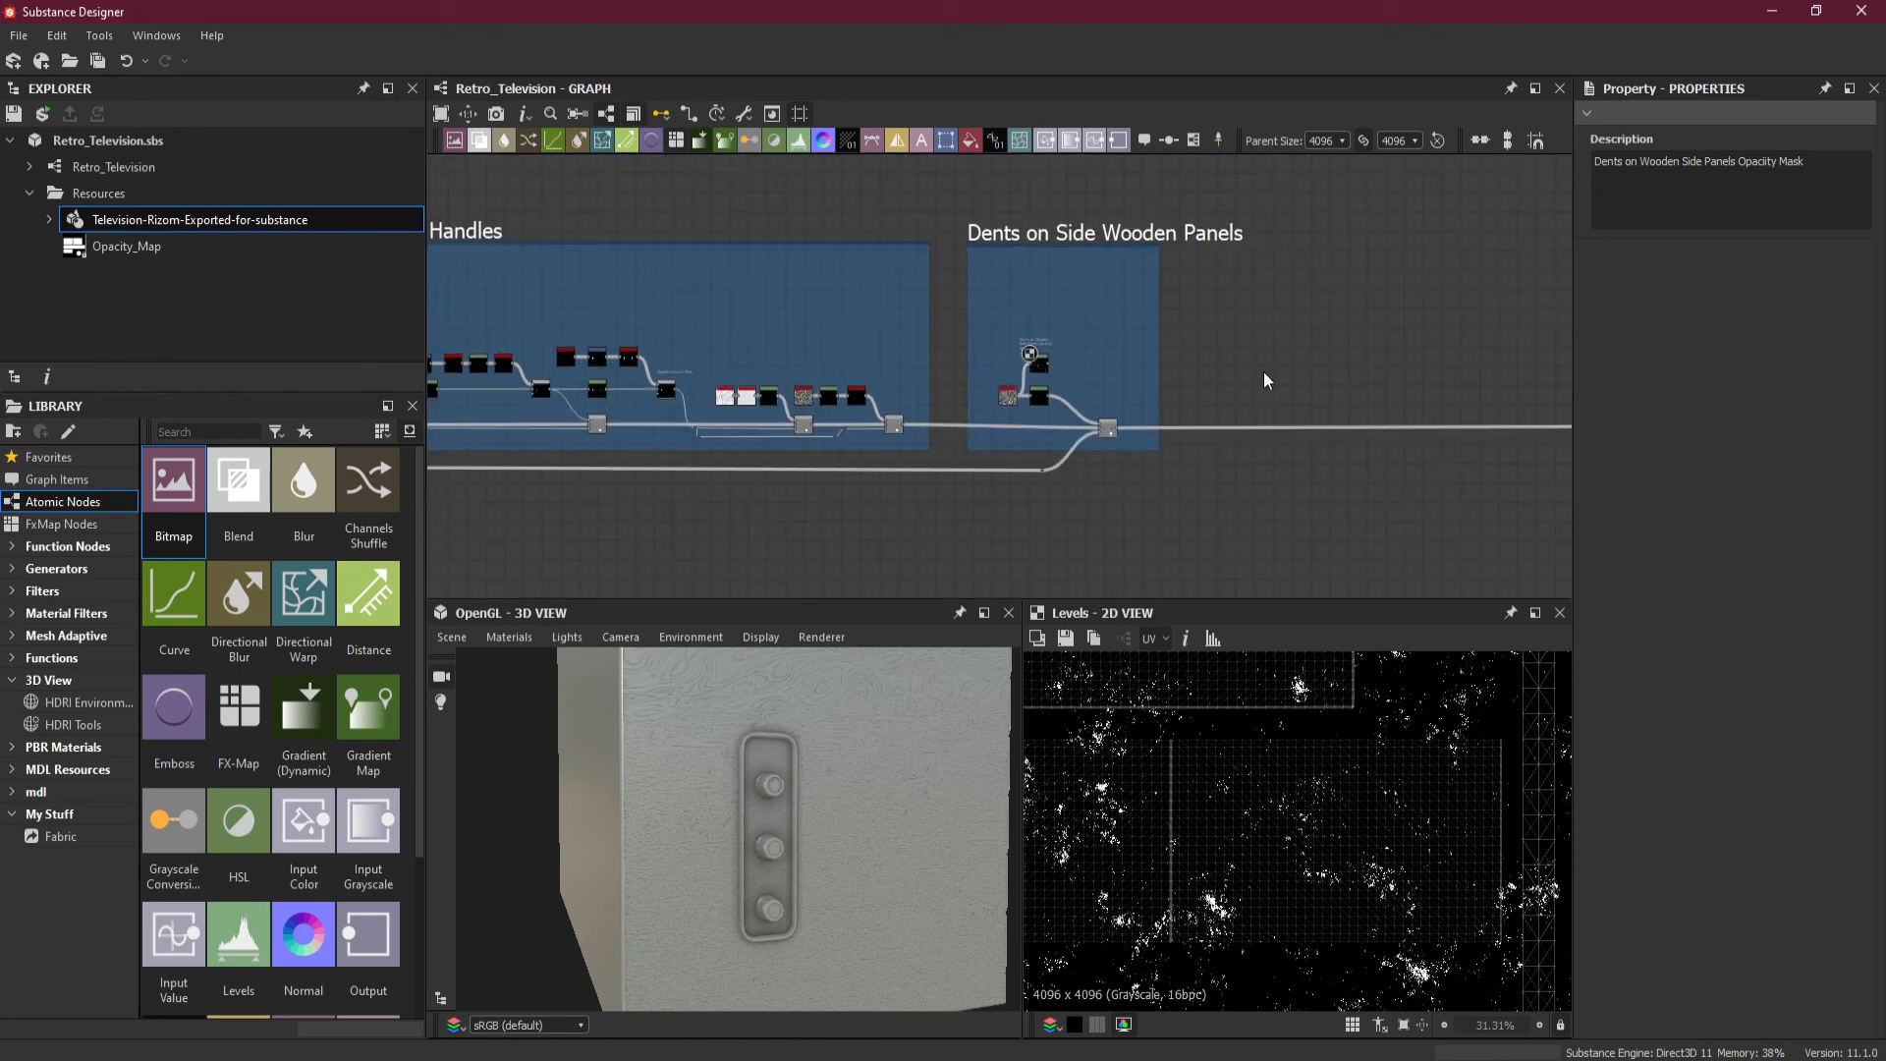
middle_drag(1266, 375, 1069, 392)
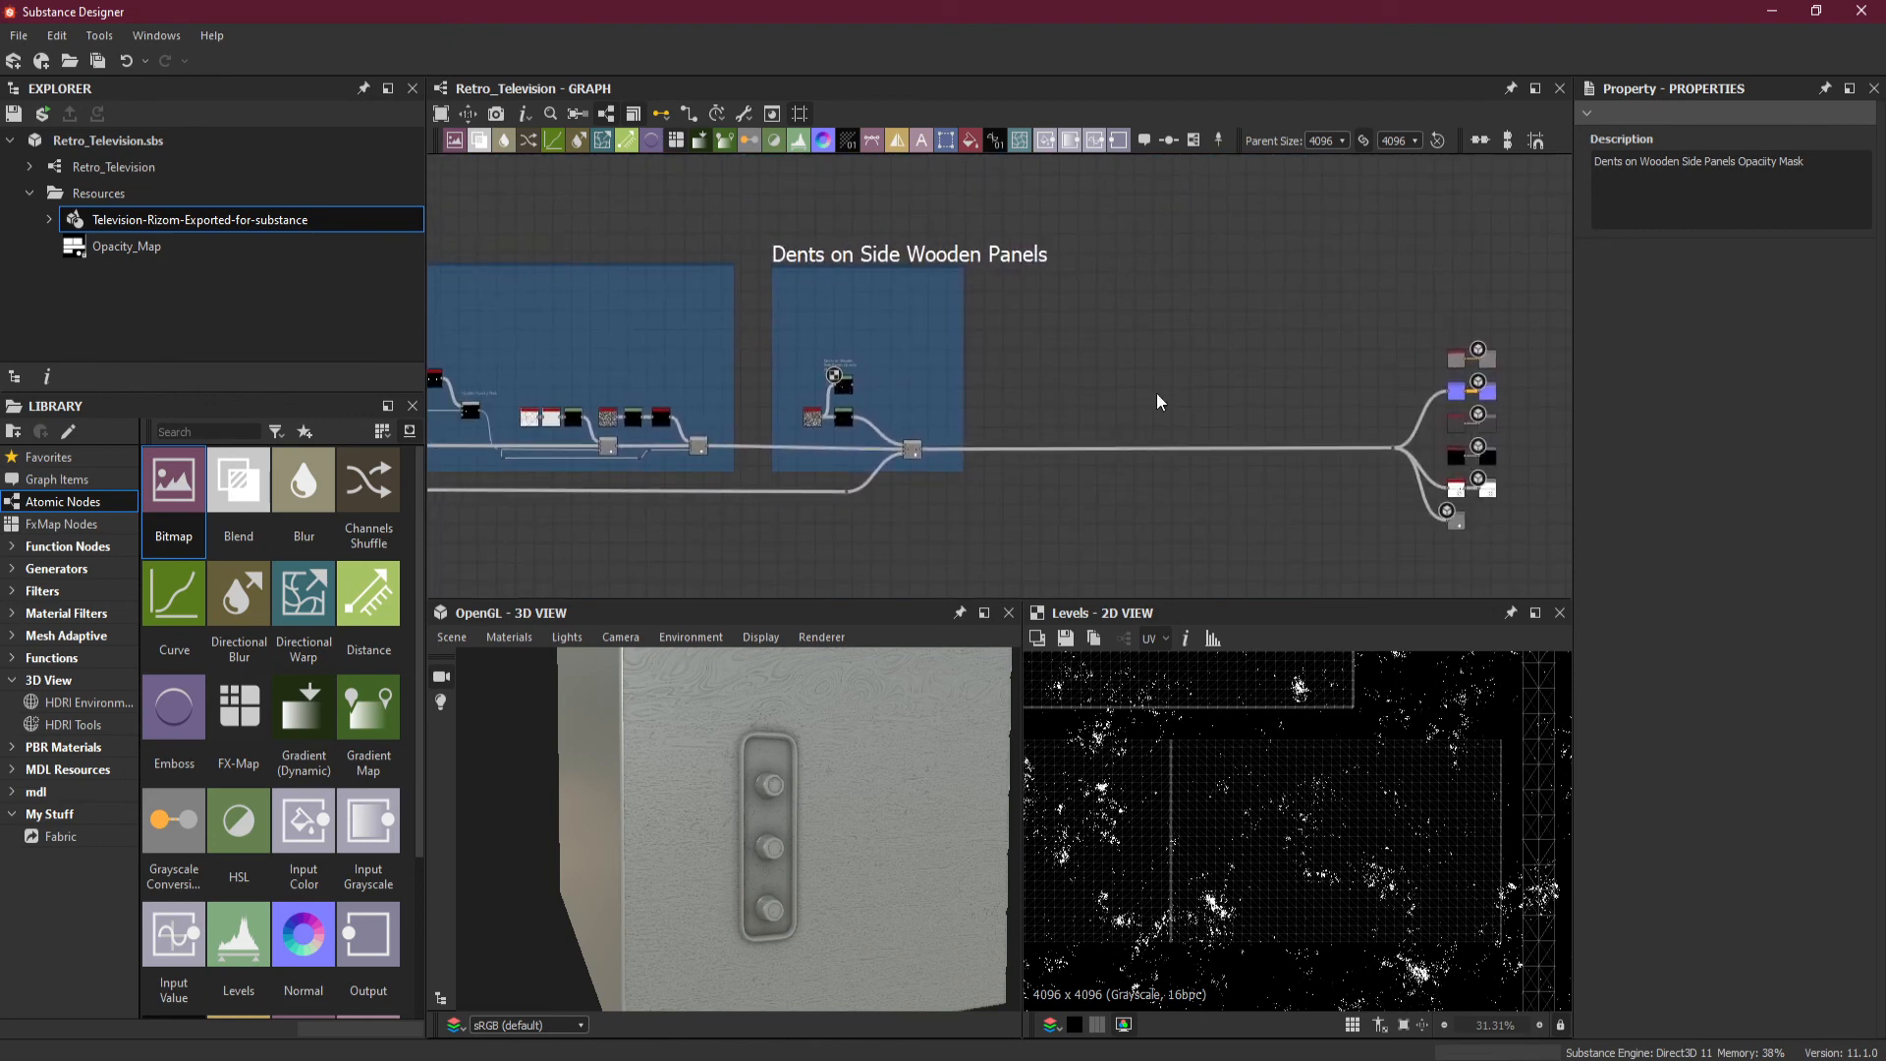
click(97, 60)
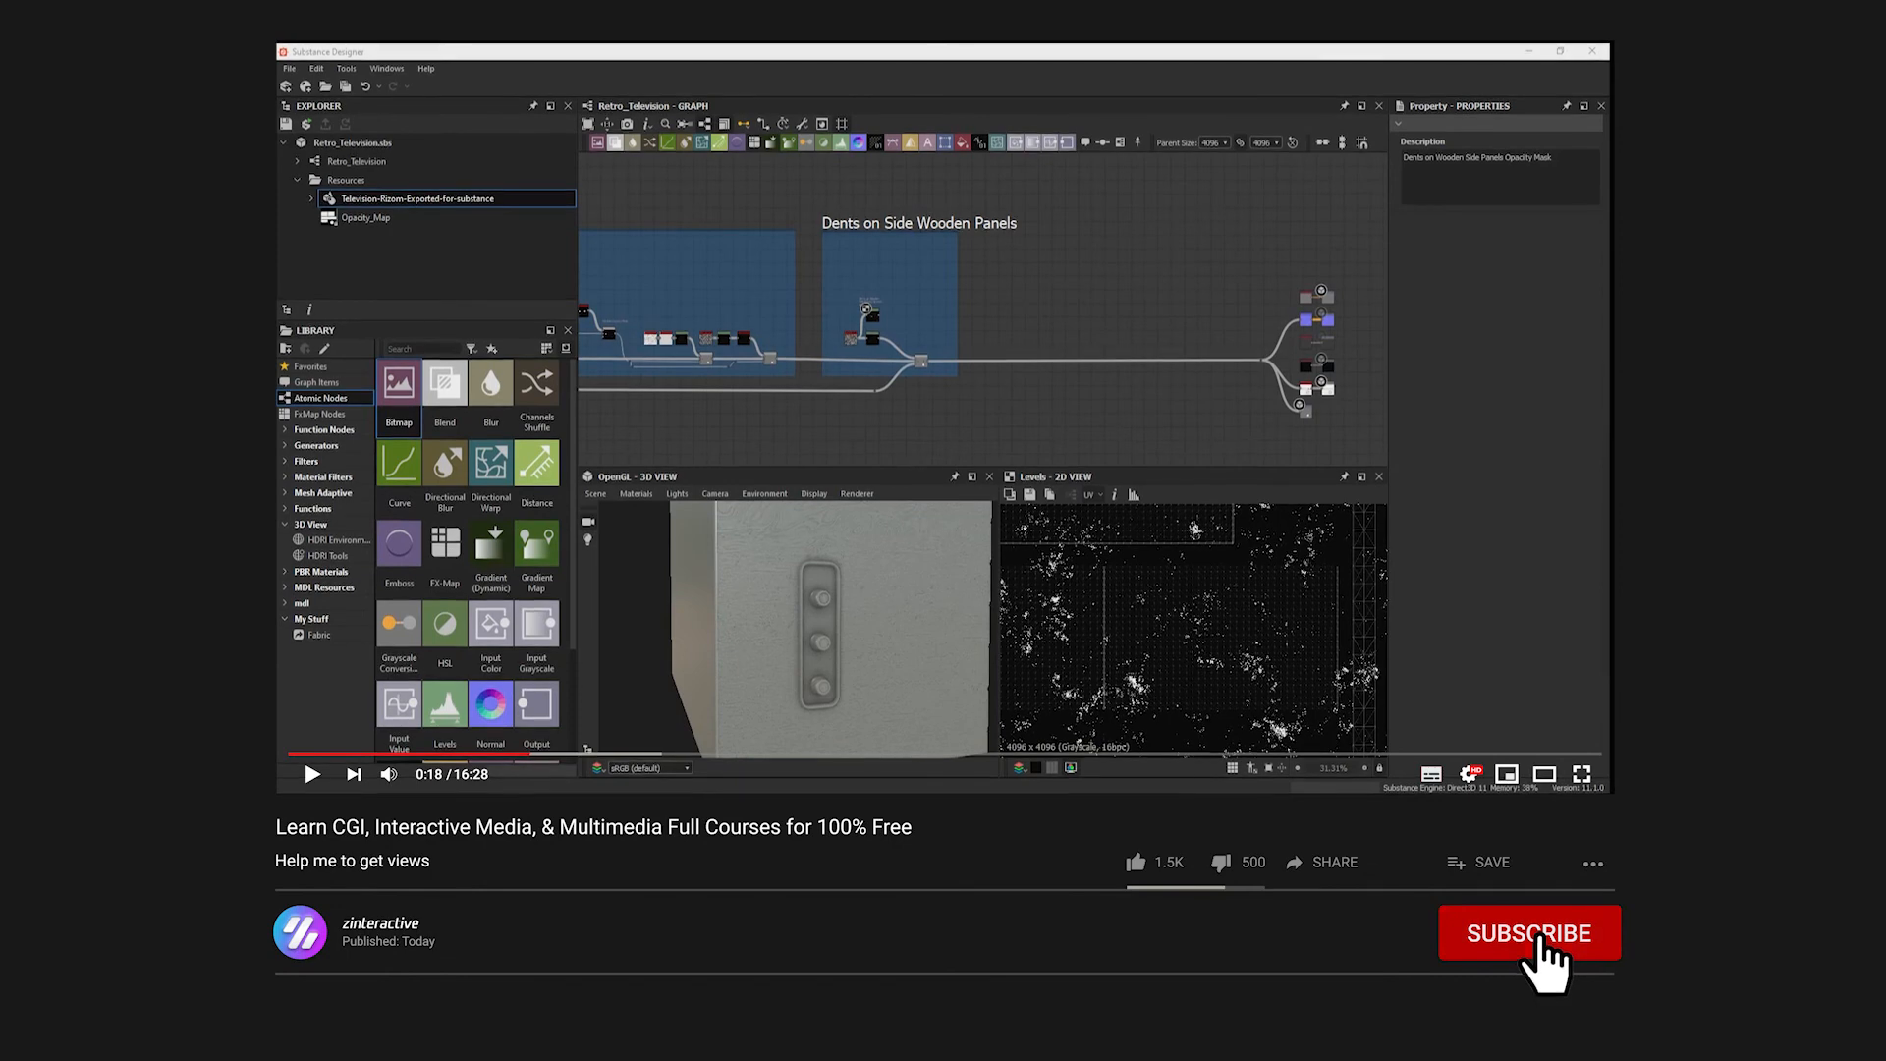
click(1636, 971)
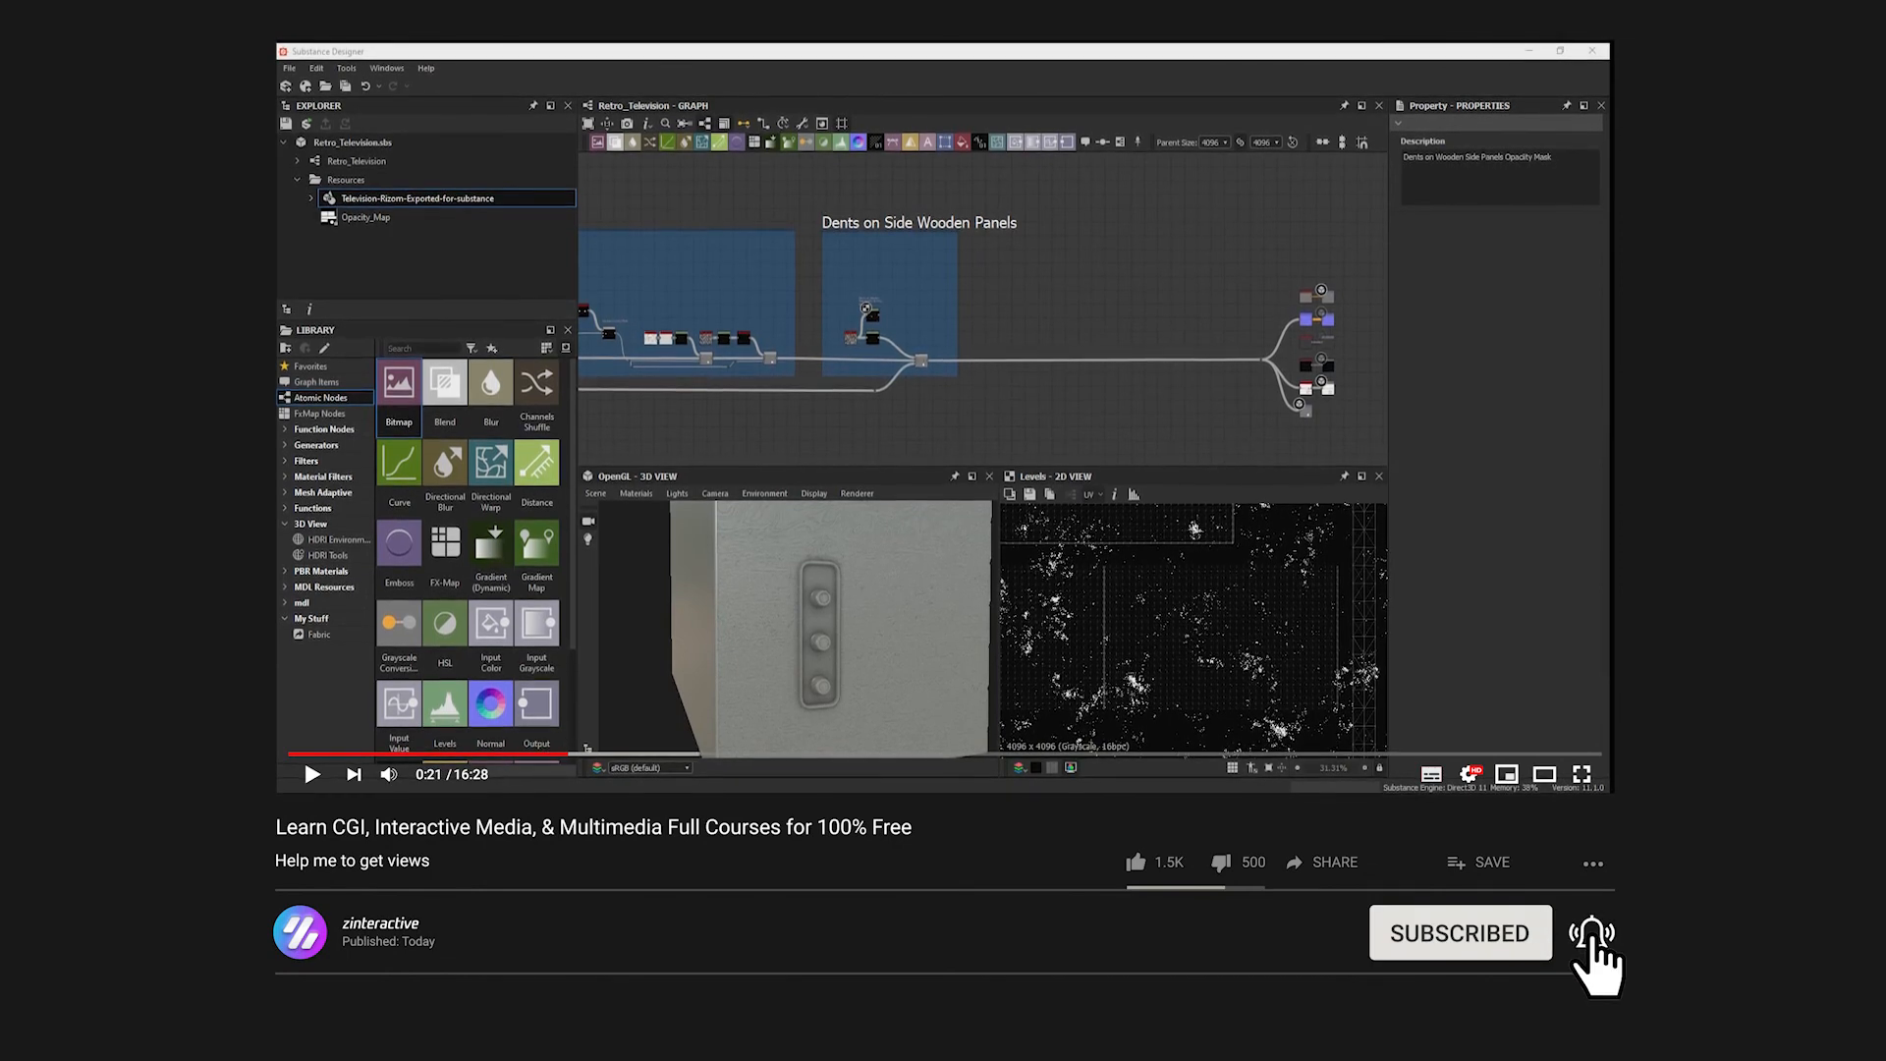
click(1591, 933)
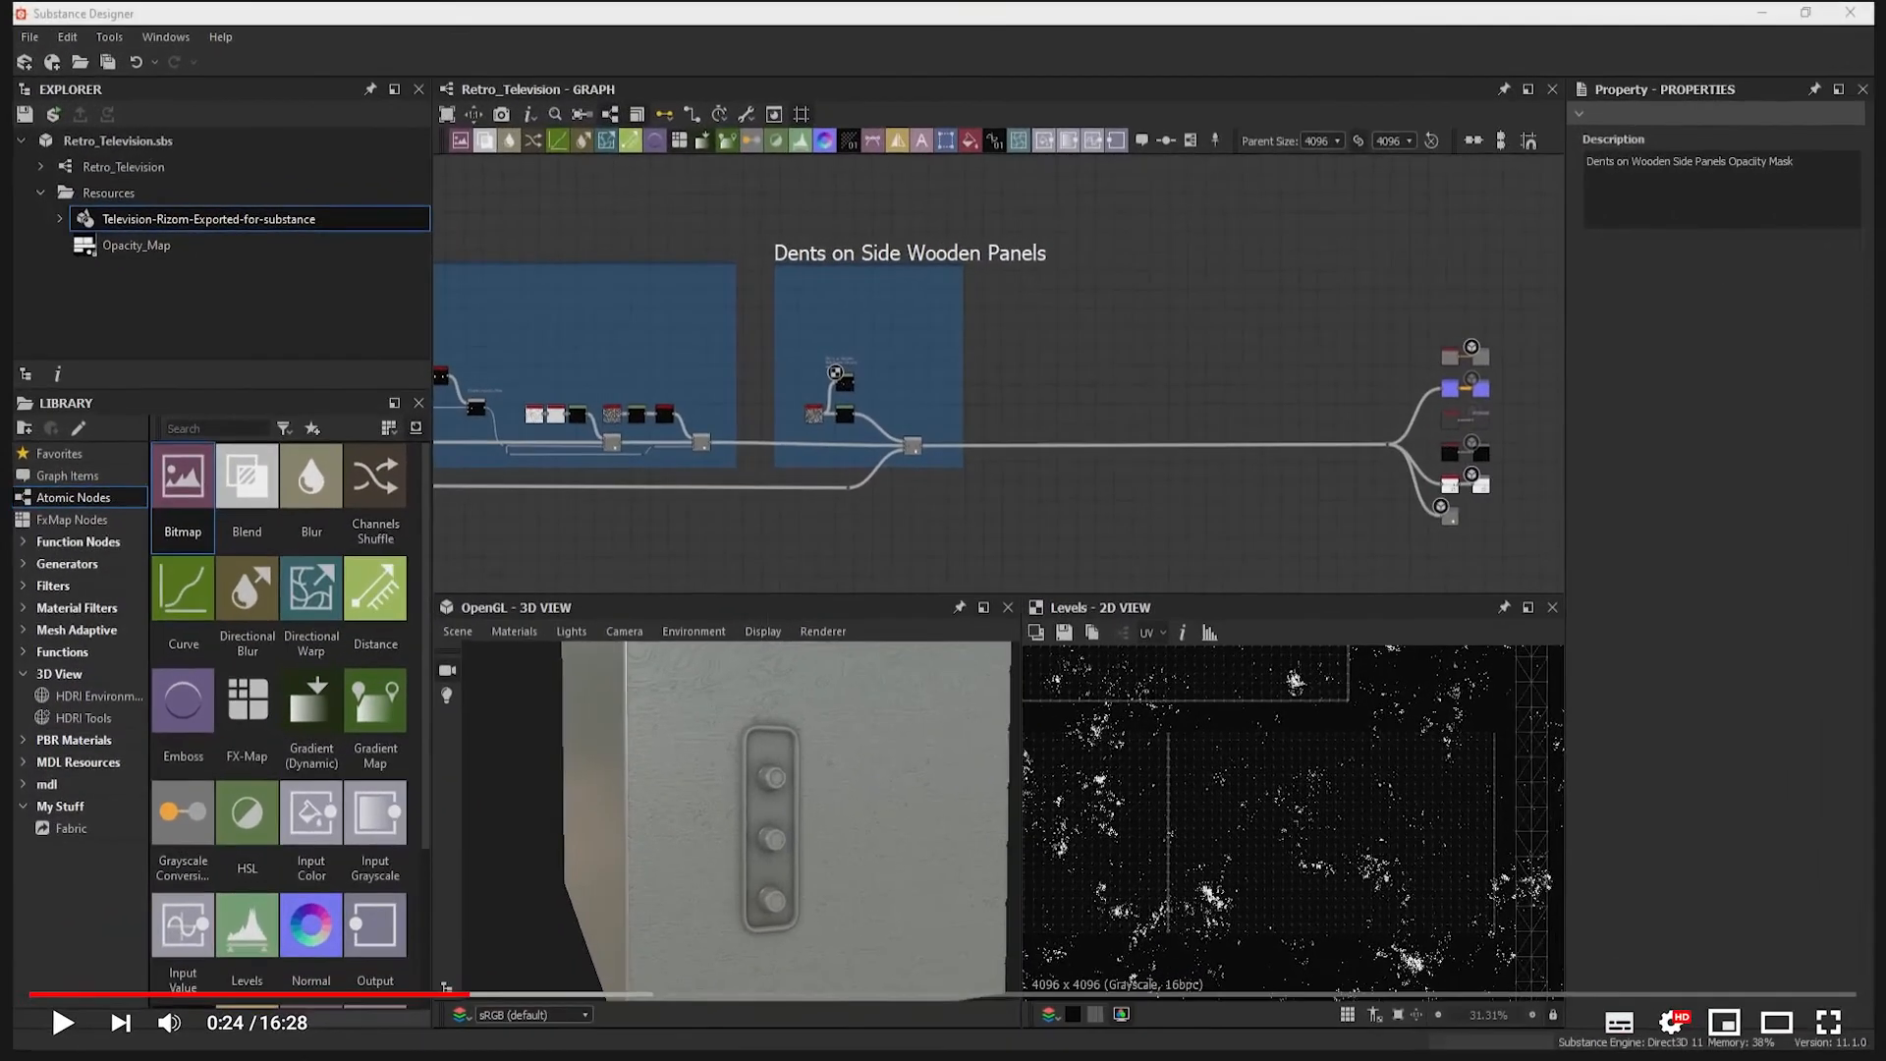